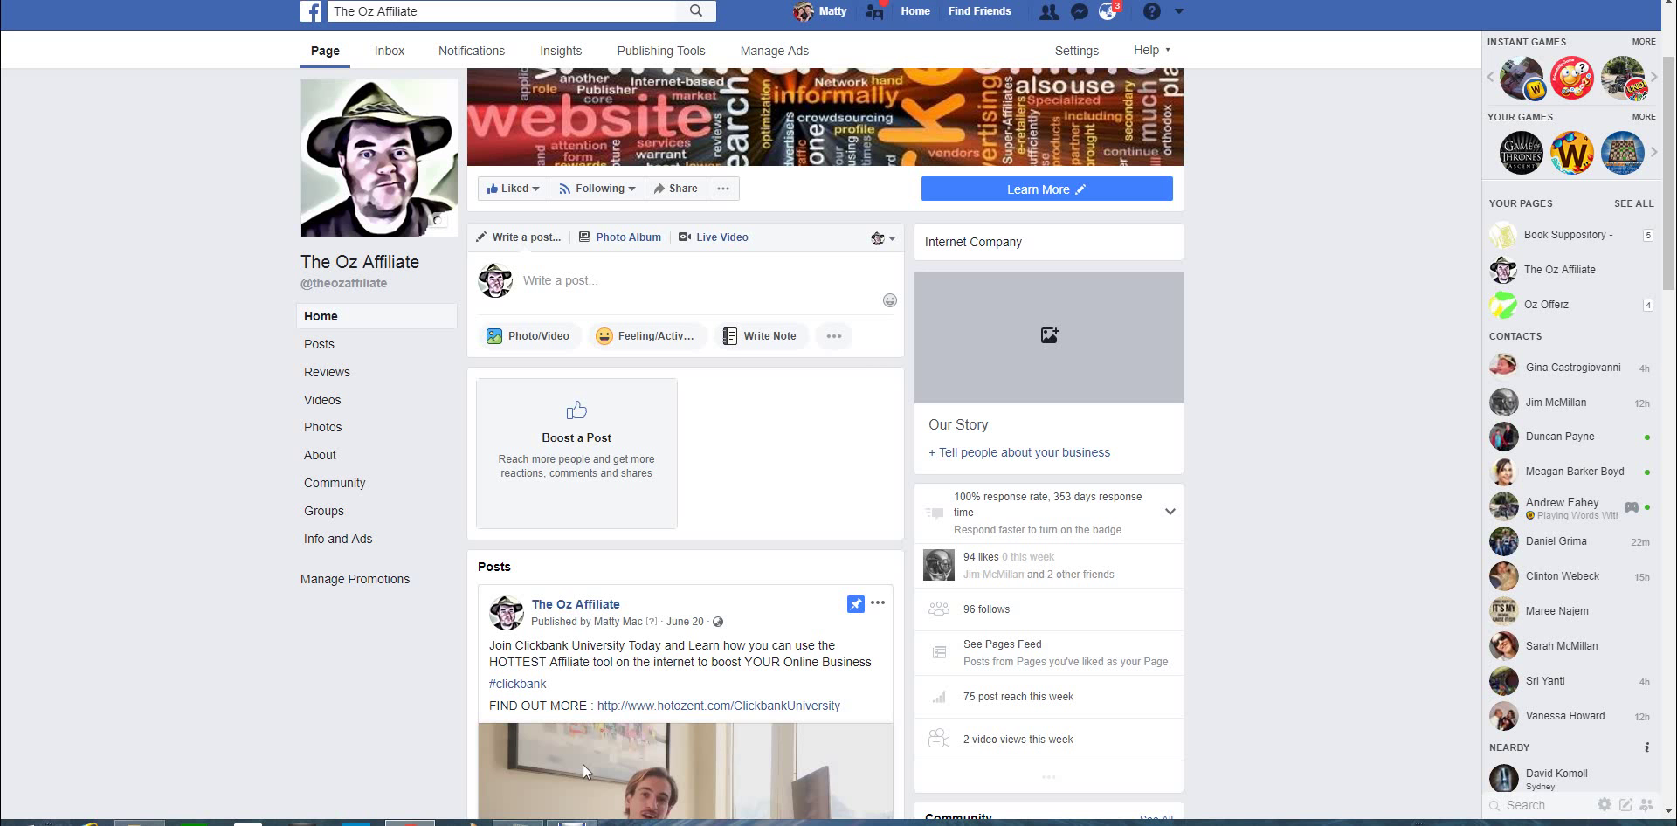
key("ctrl+F9")
key("ctrl+F9")
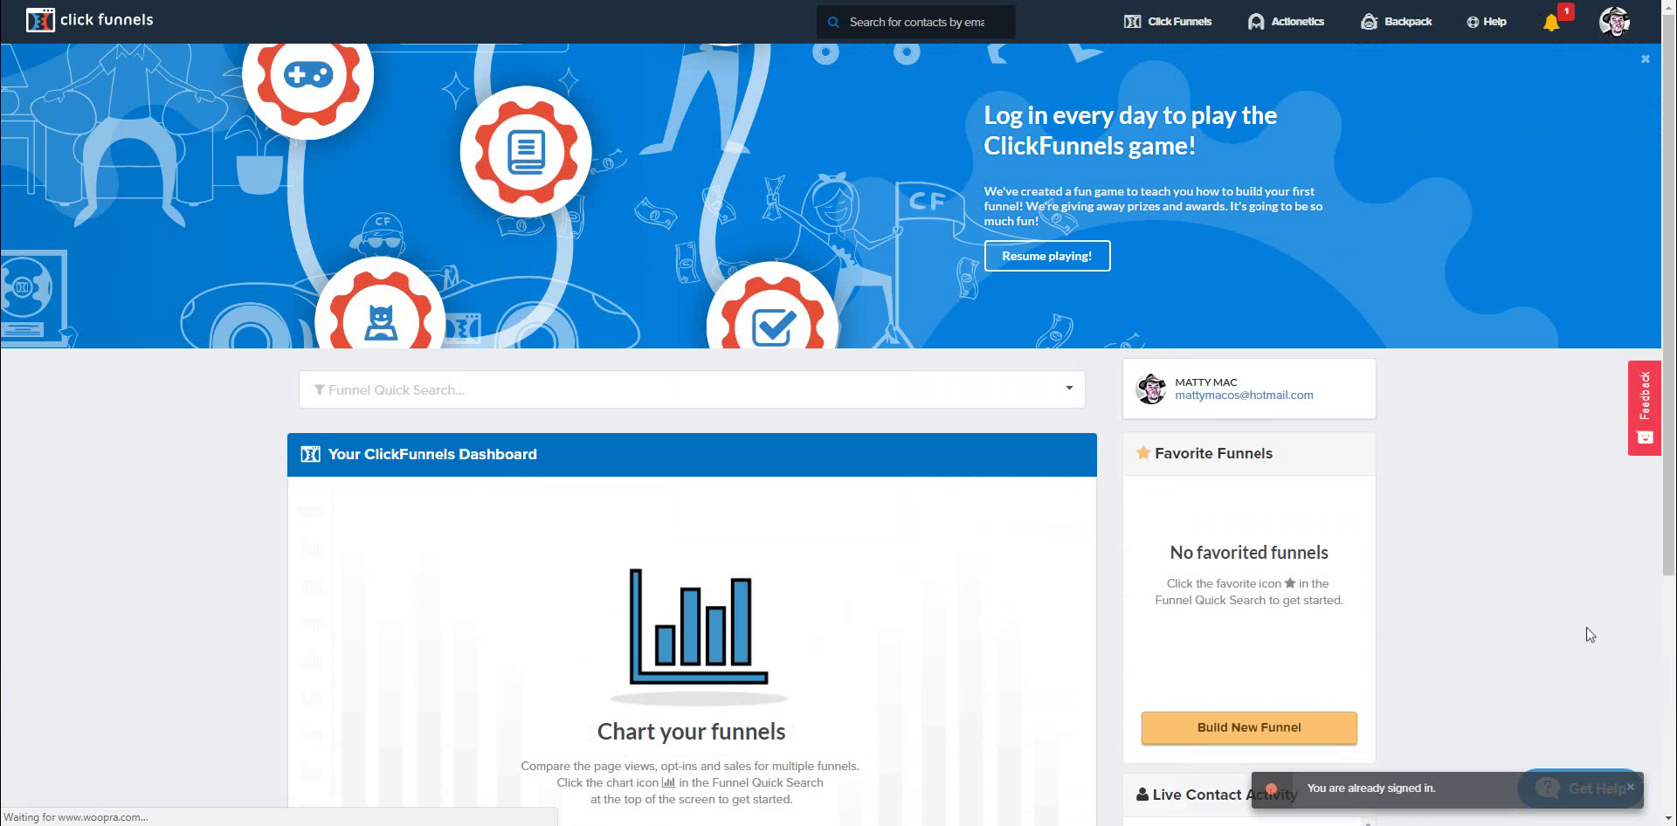
Step: Start building a new custom funnel from scratch with the Classic Funnel Builder
scroll(1508, 580, "down", 3)
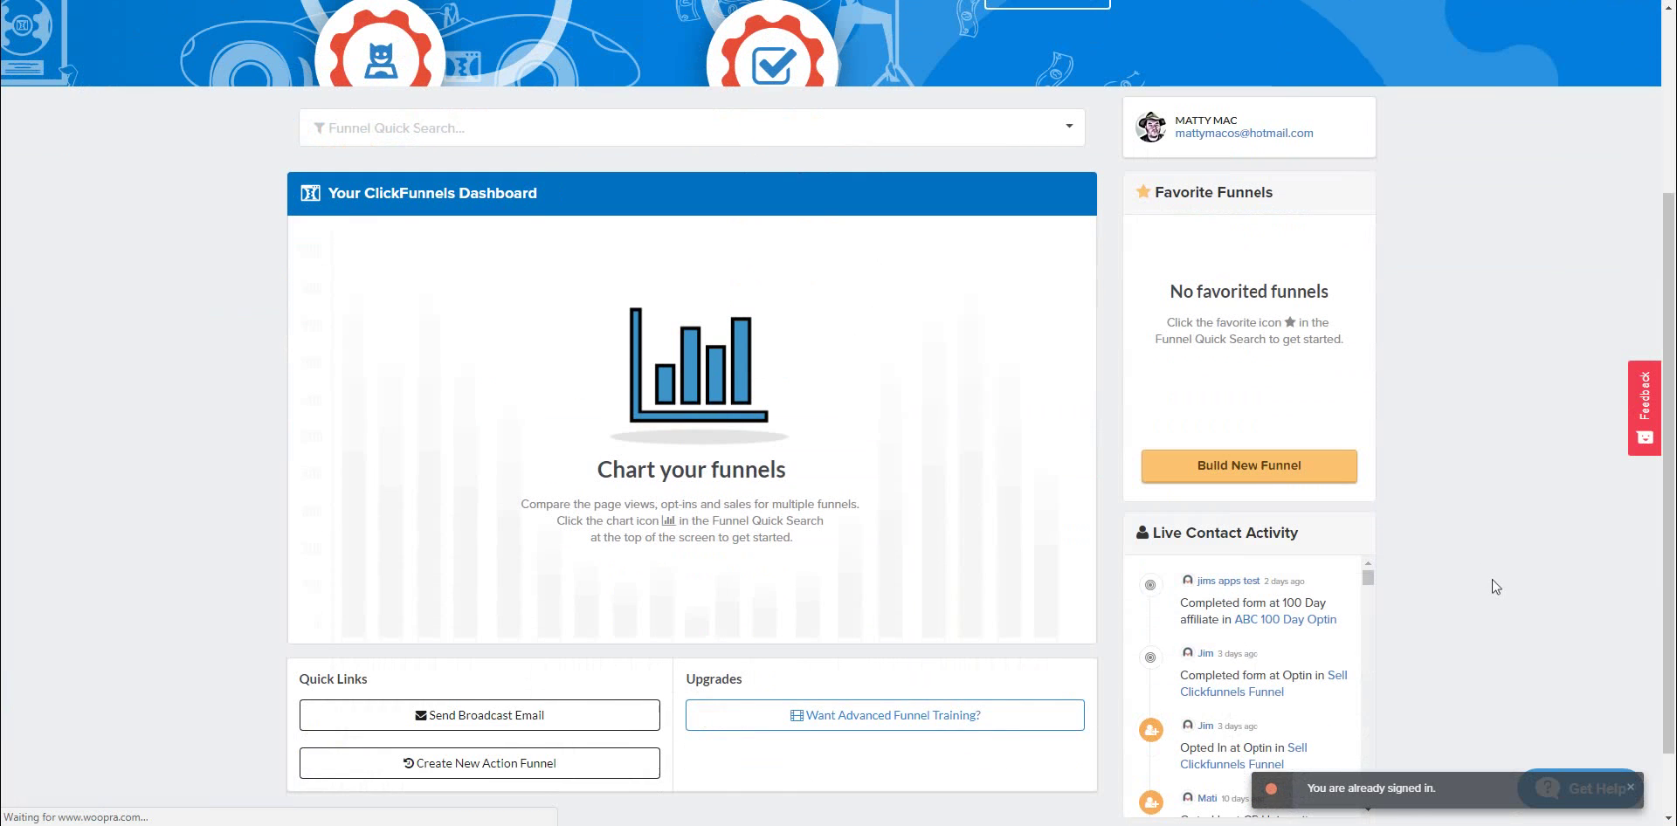
left_click(1235, 472)
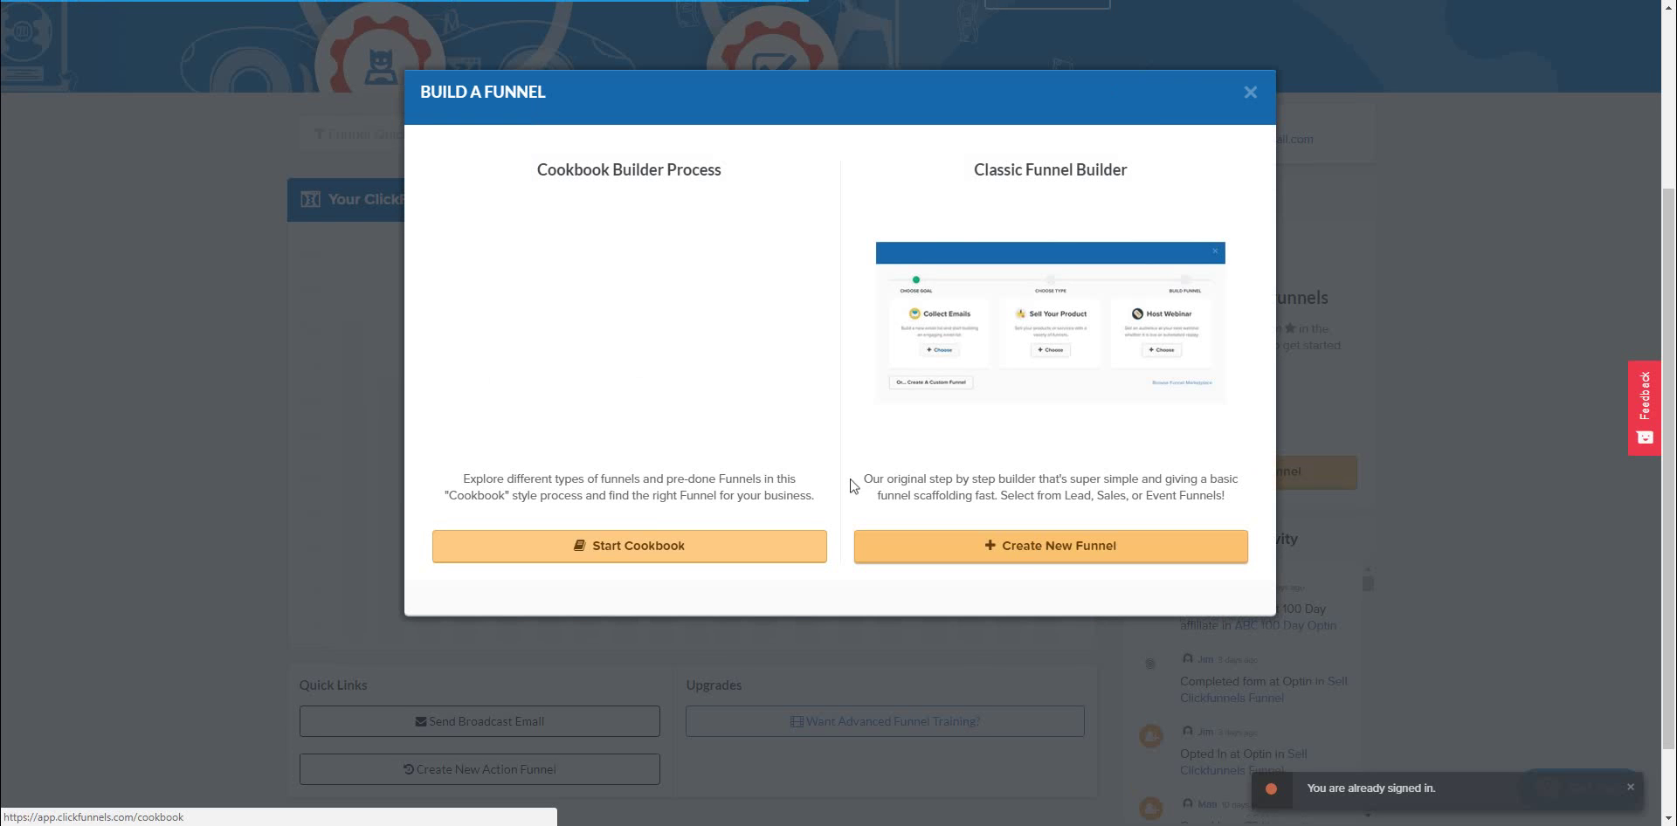
left_click(1022, 548)
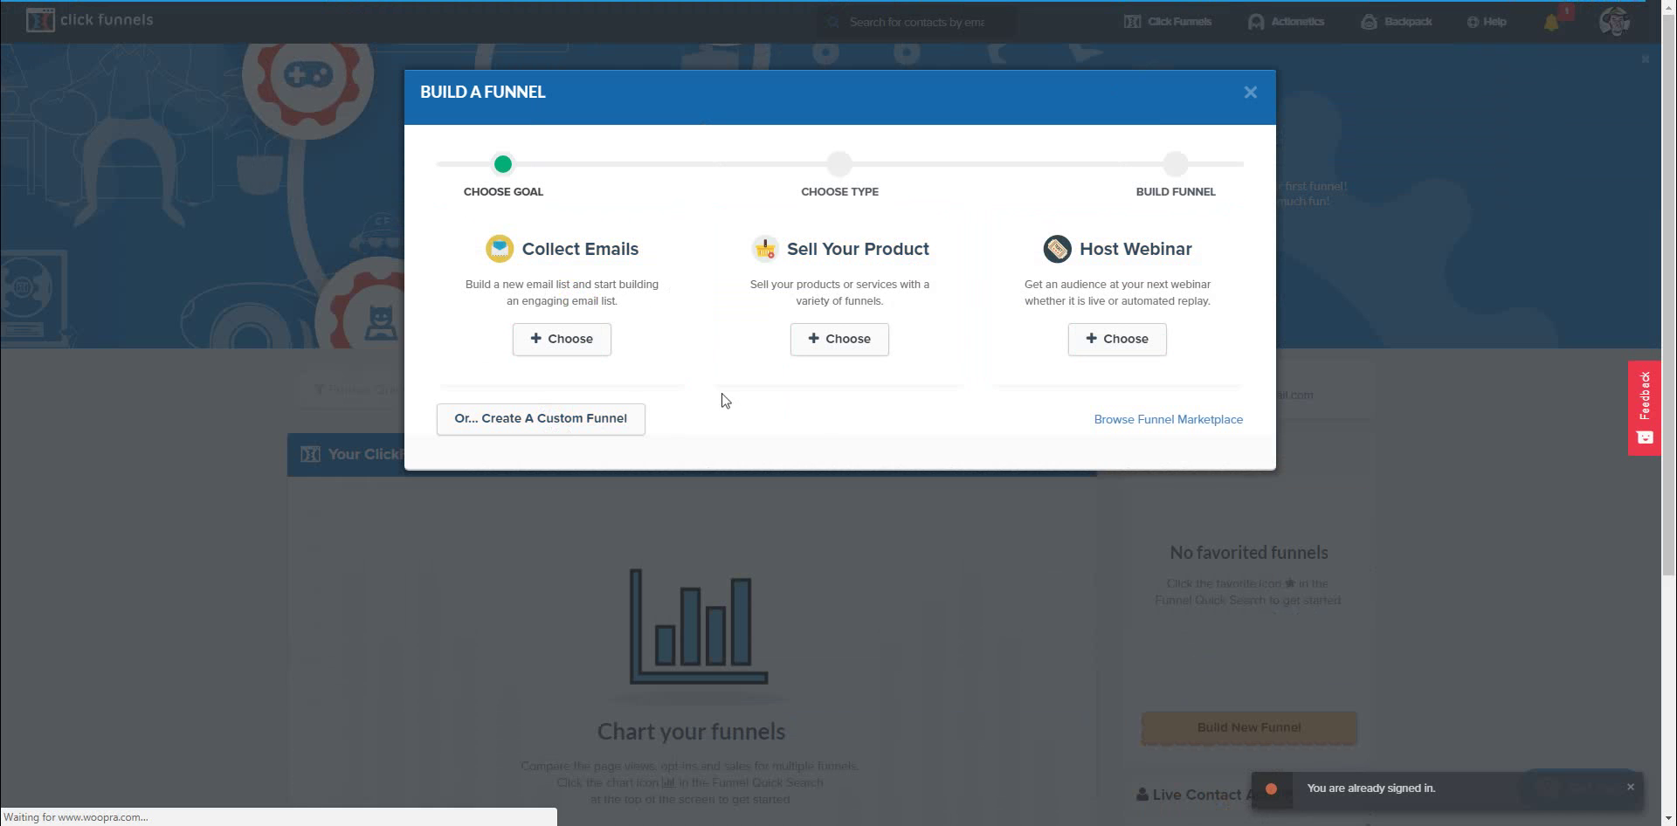
left_click(563, 423)
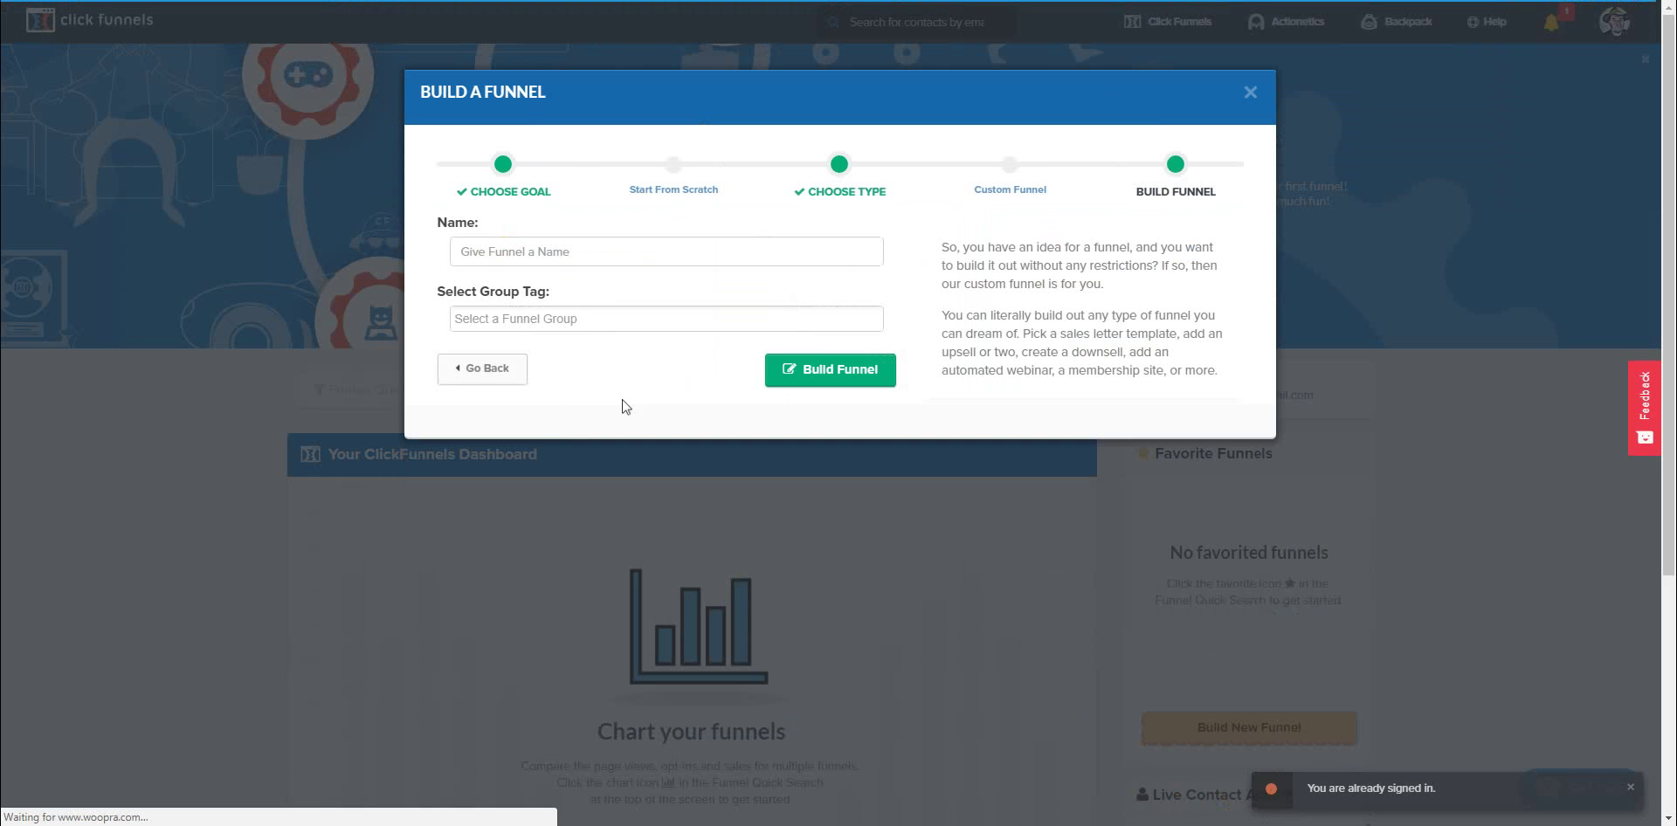
Step: Name the custom funnel "Tutorial Funnel" and build it without a group tag
left_click(612, 252)
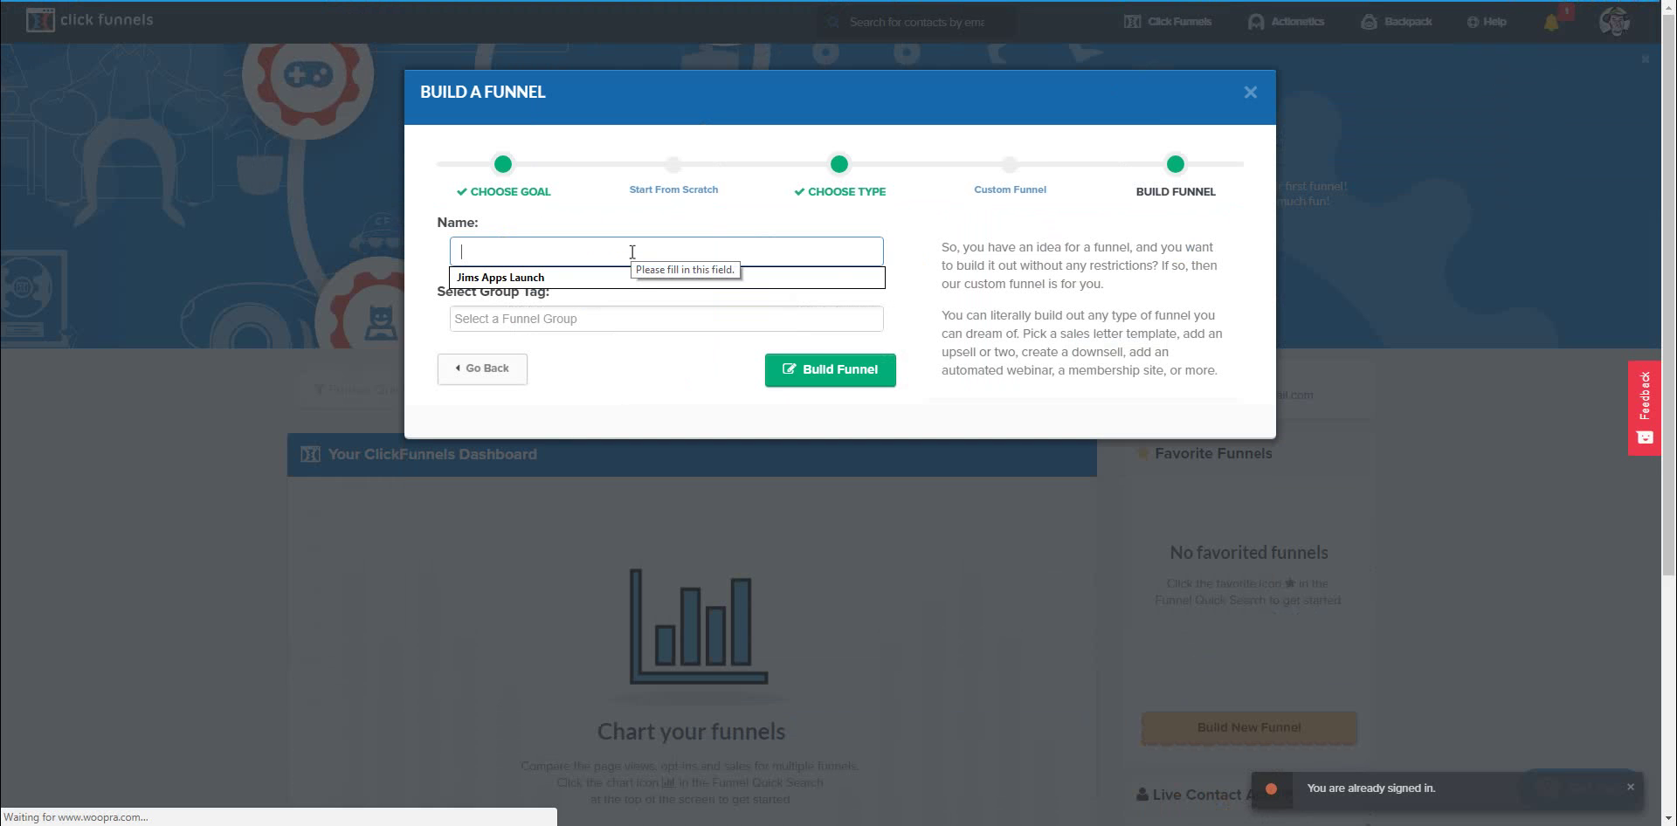
type("J")
key("BackSpace")
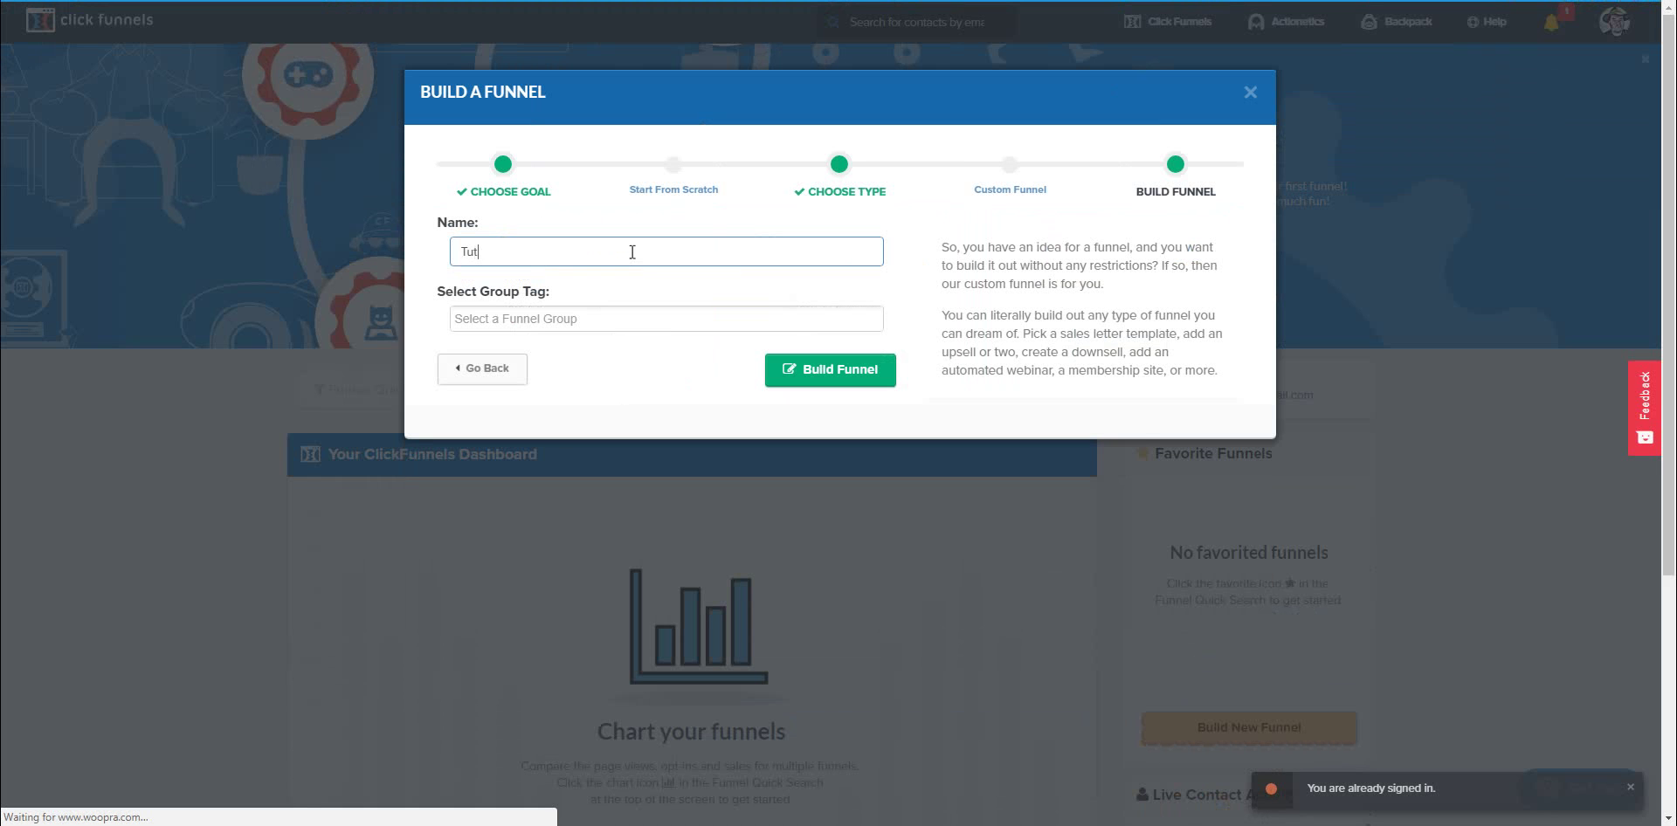
type("Tutorial Funnel")
left_click(814, 368)
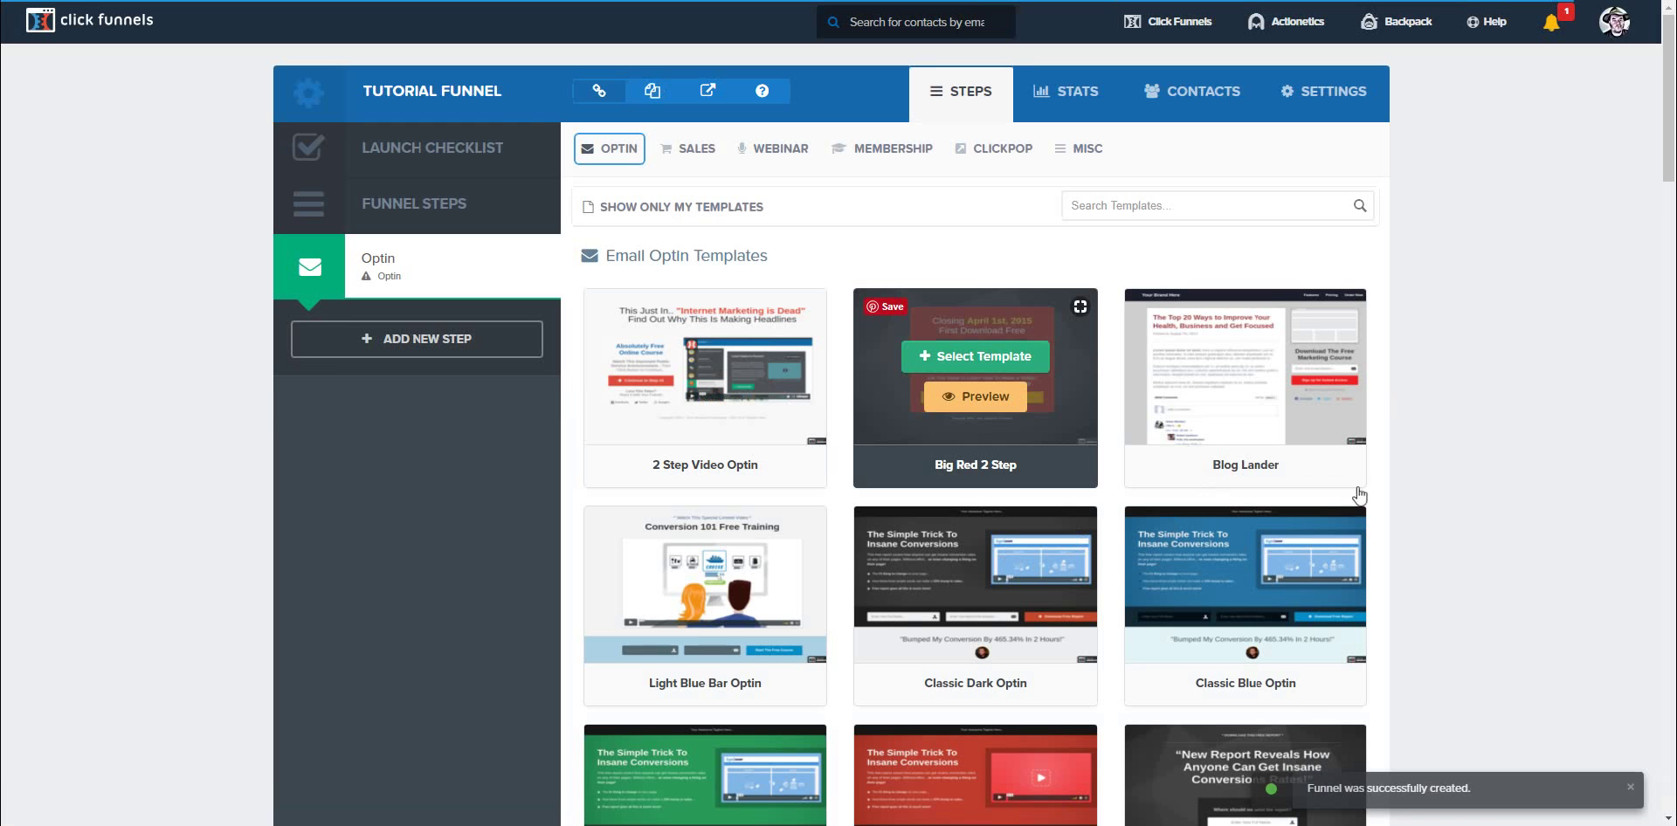
Step: Browse the email optin templates and apply the Headline Optin template to the funnel's Optin step
scroll(1490, 499, "down", 2)
scroll(1490, 500, "up", 2)
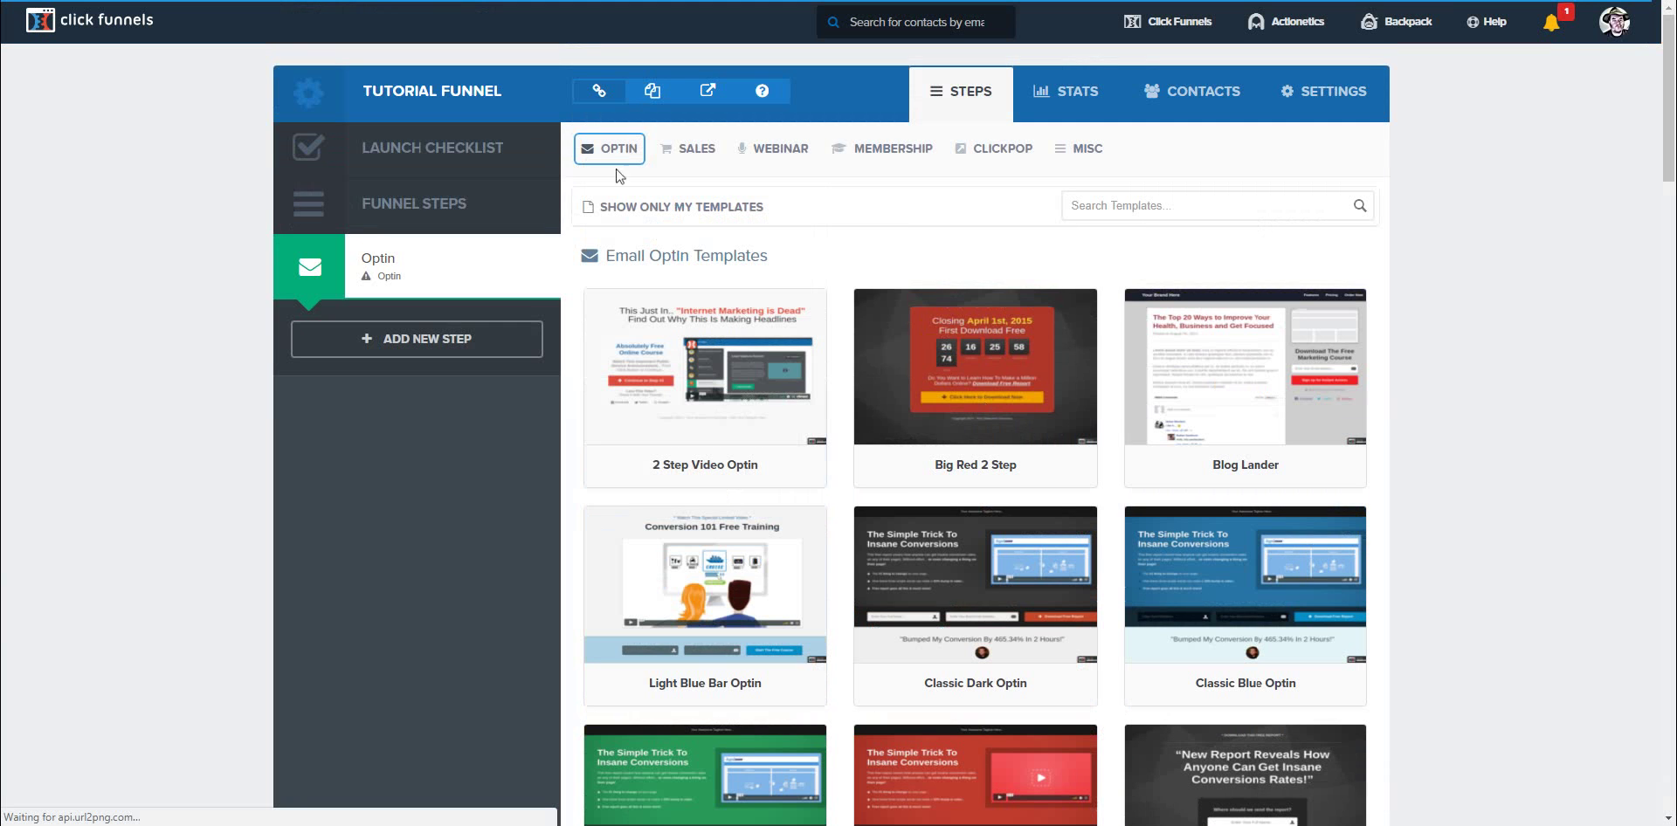
mouse_move(687, 150)
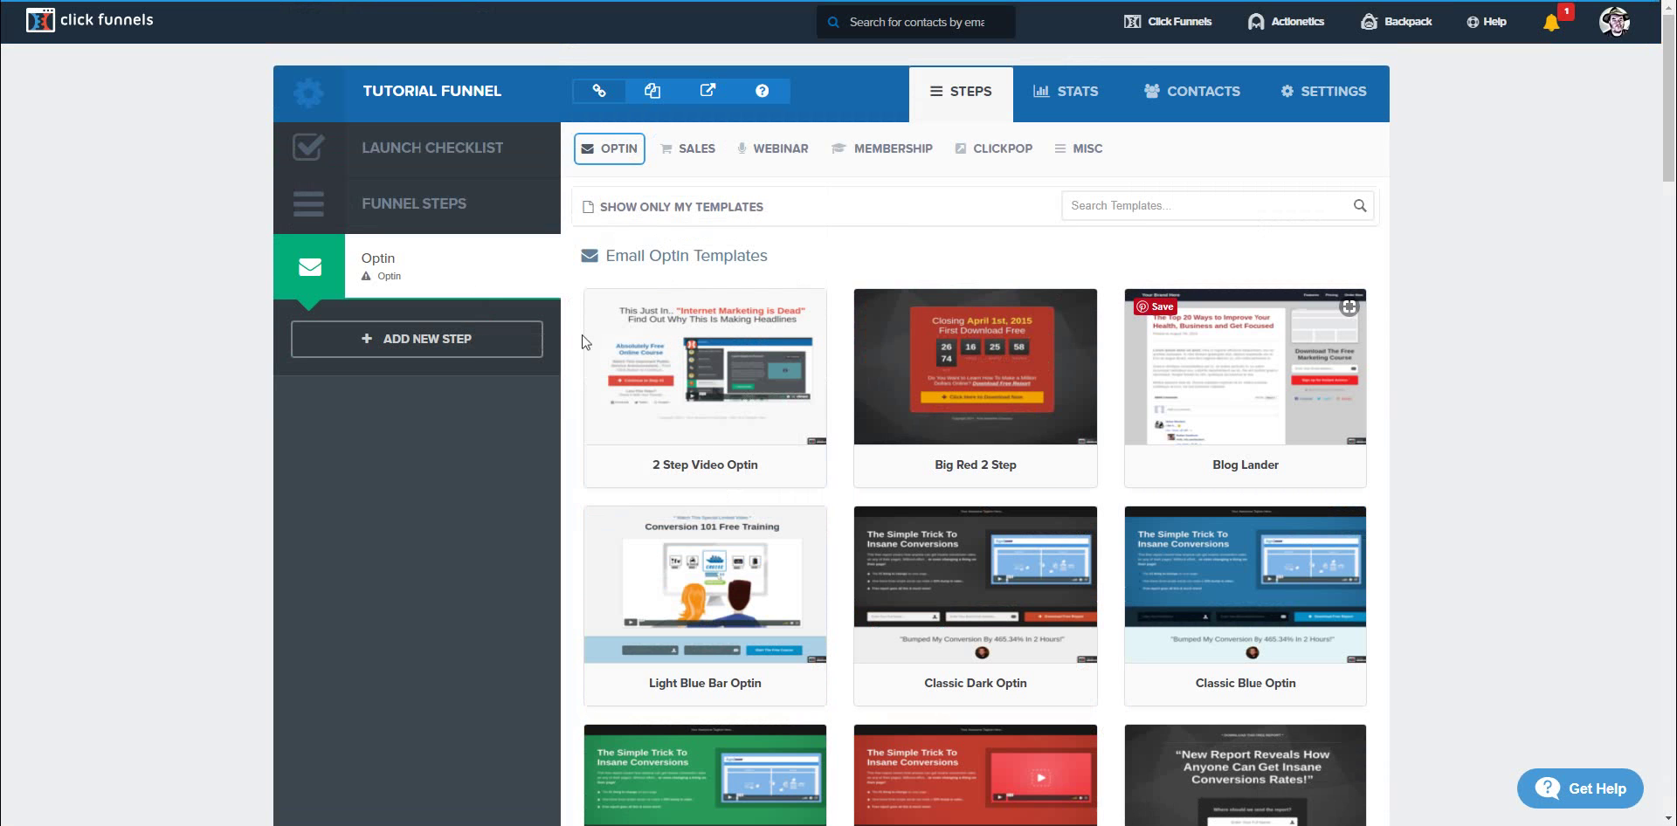
scroll(738, 377, "down", 1)
mouse_move(867, 486)
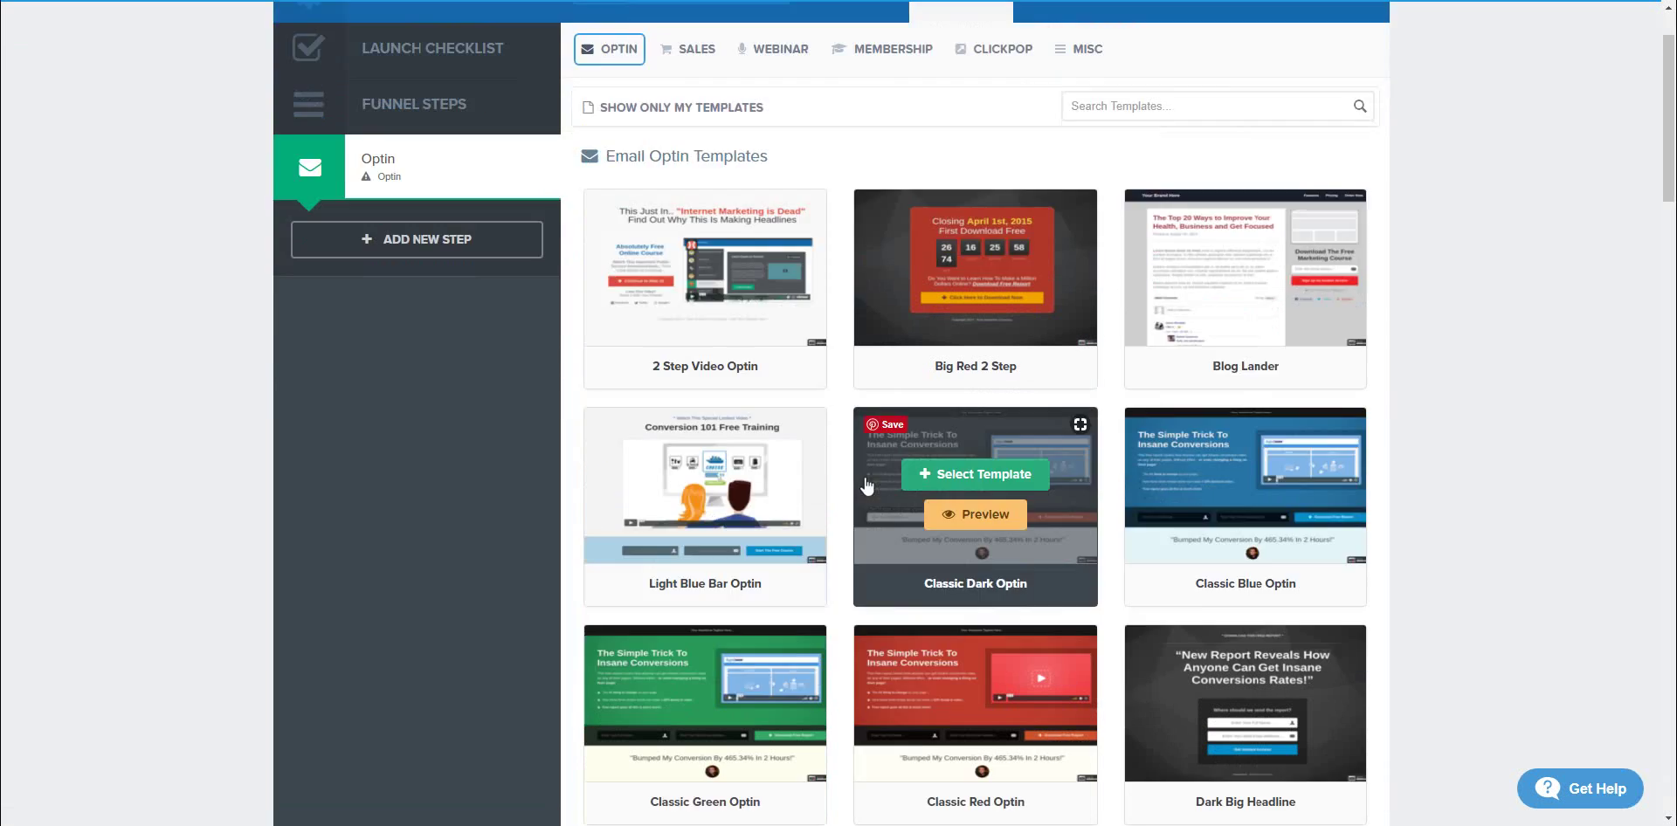
scroll(867, 486, "down", 1)
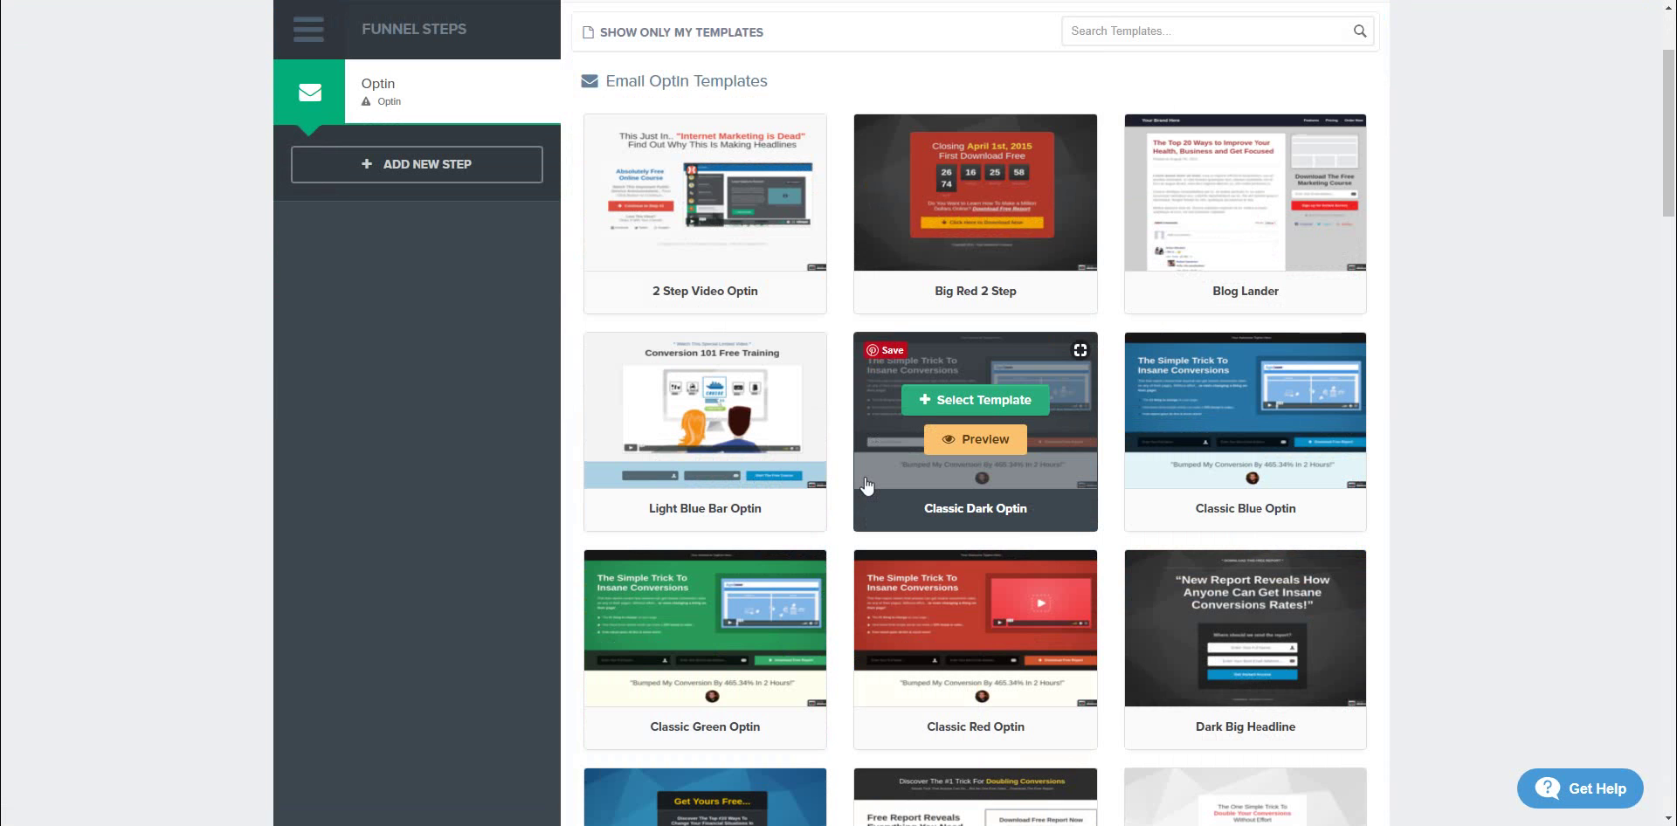
scroll(1052, 498, "down", 2)
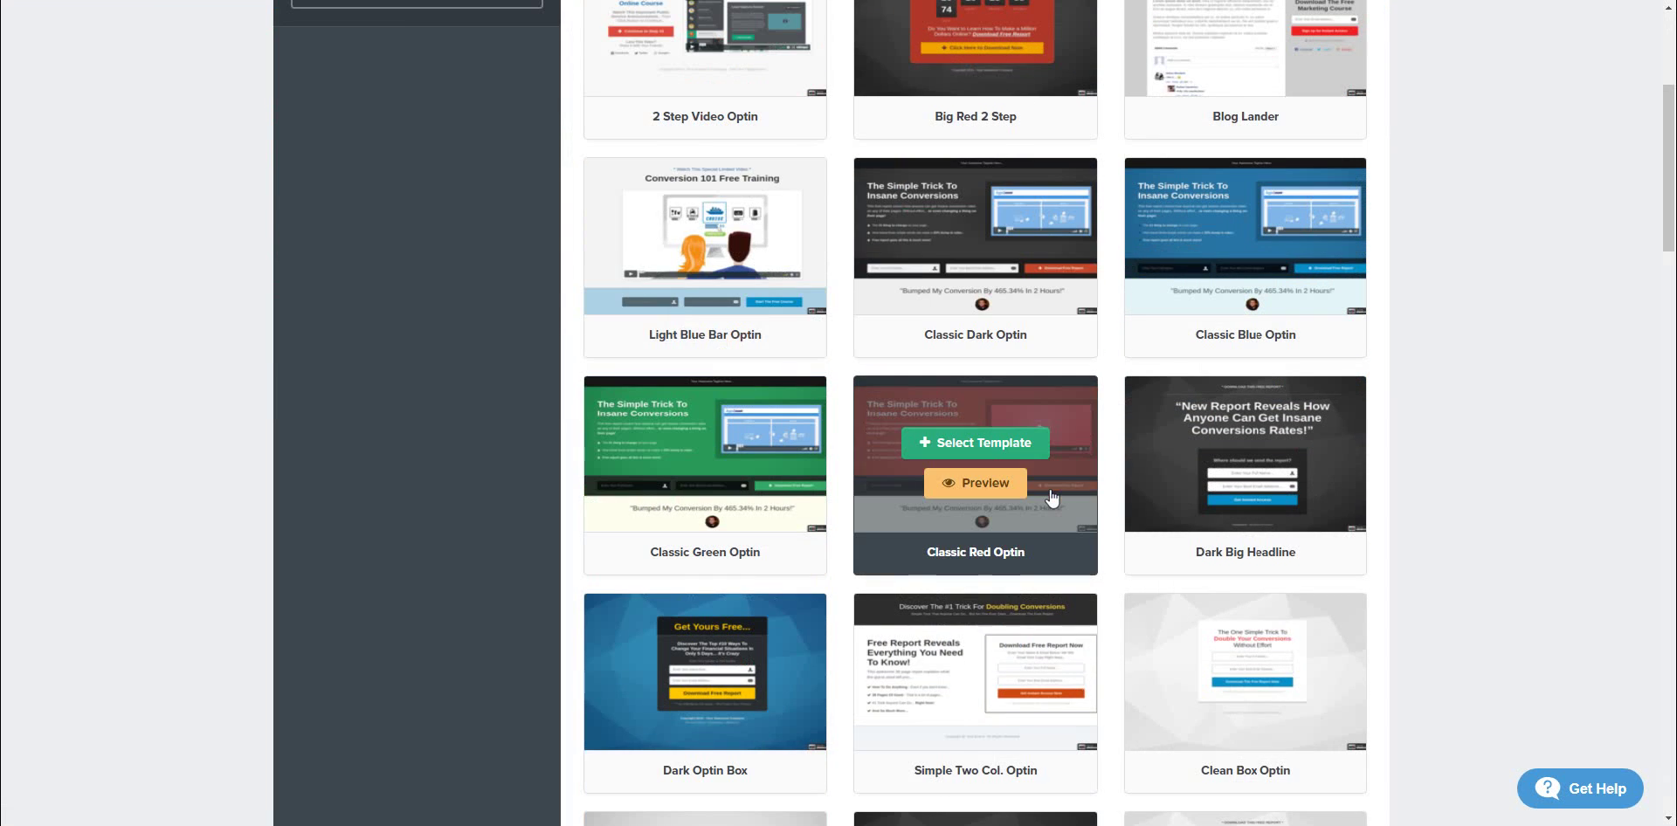
scroll(1052, 498, "down", 4)
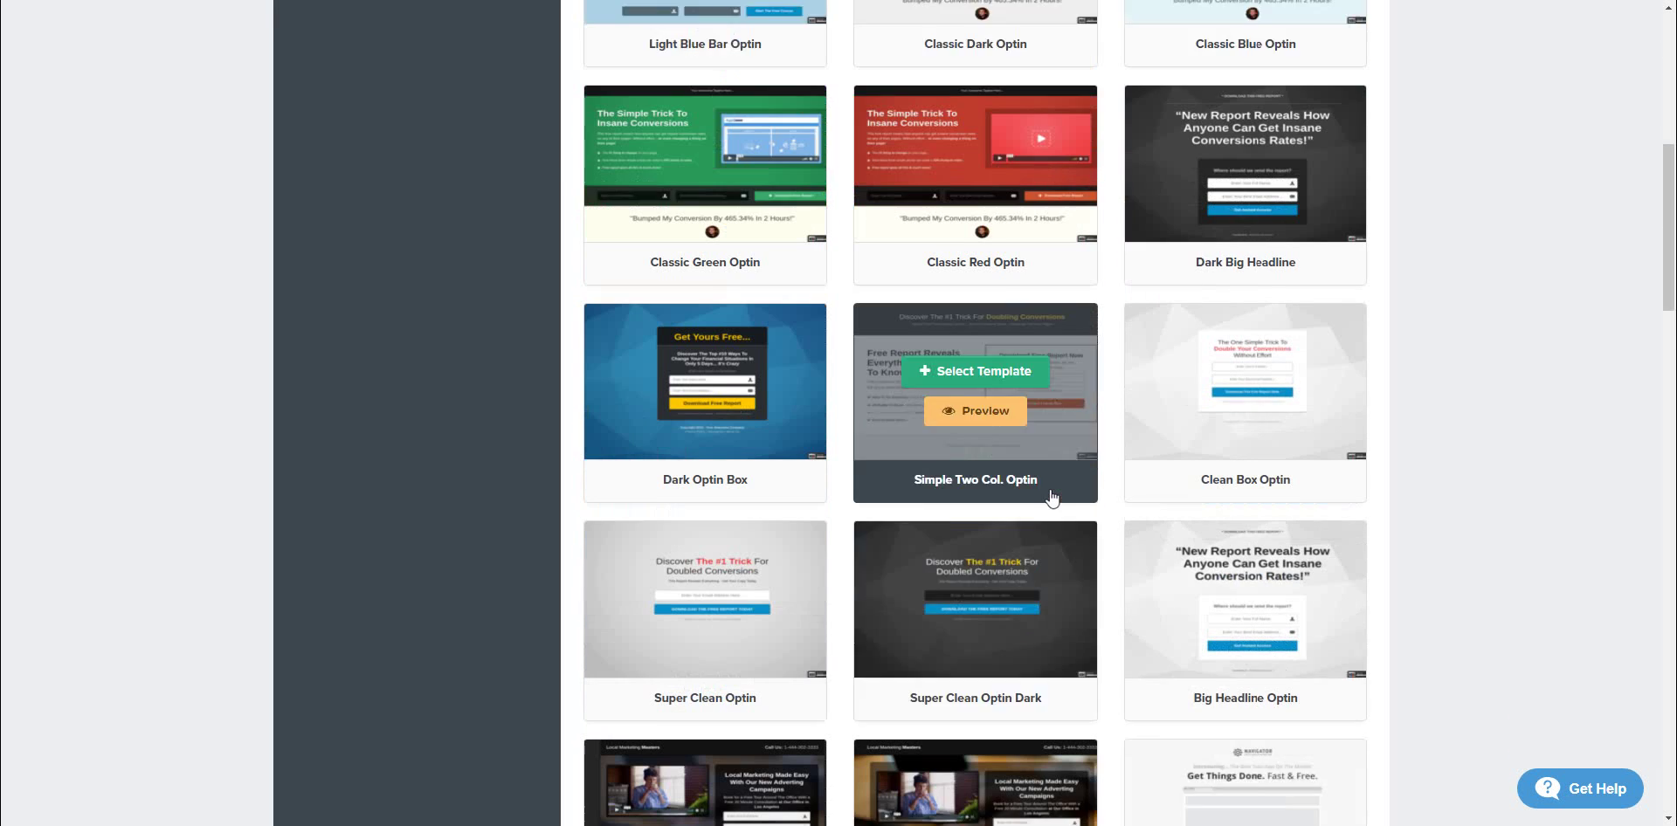
scroll(1053, 498, "down", 2)
scroll(1052, 498, "down", 5)
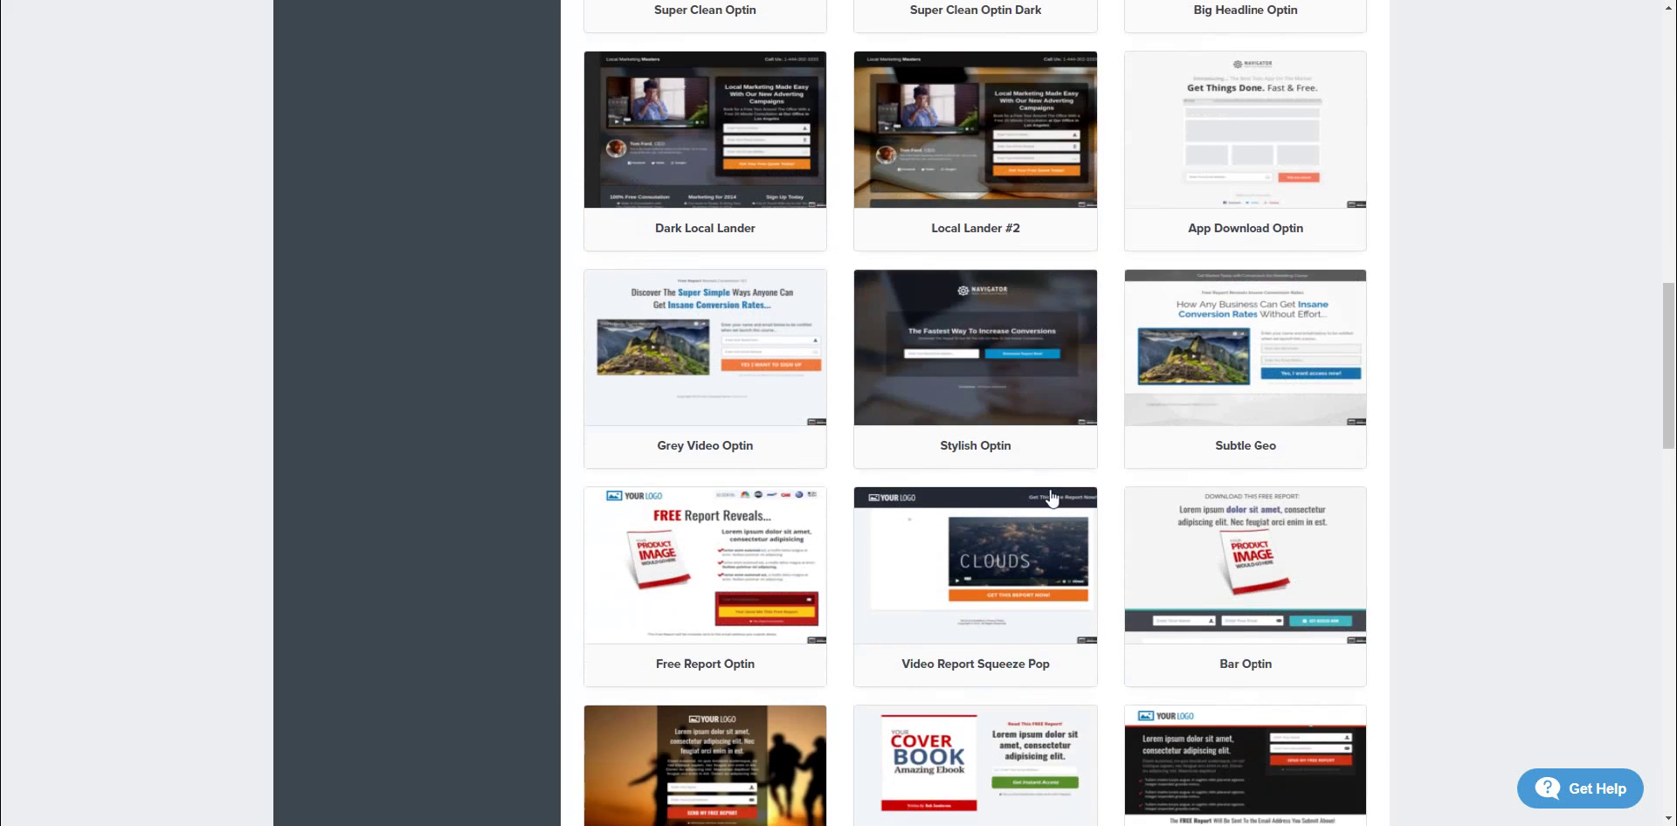
scroll(1052, 498, "down", 2)
scroll(1052, 498, "down", 2)
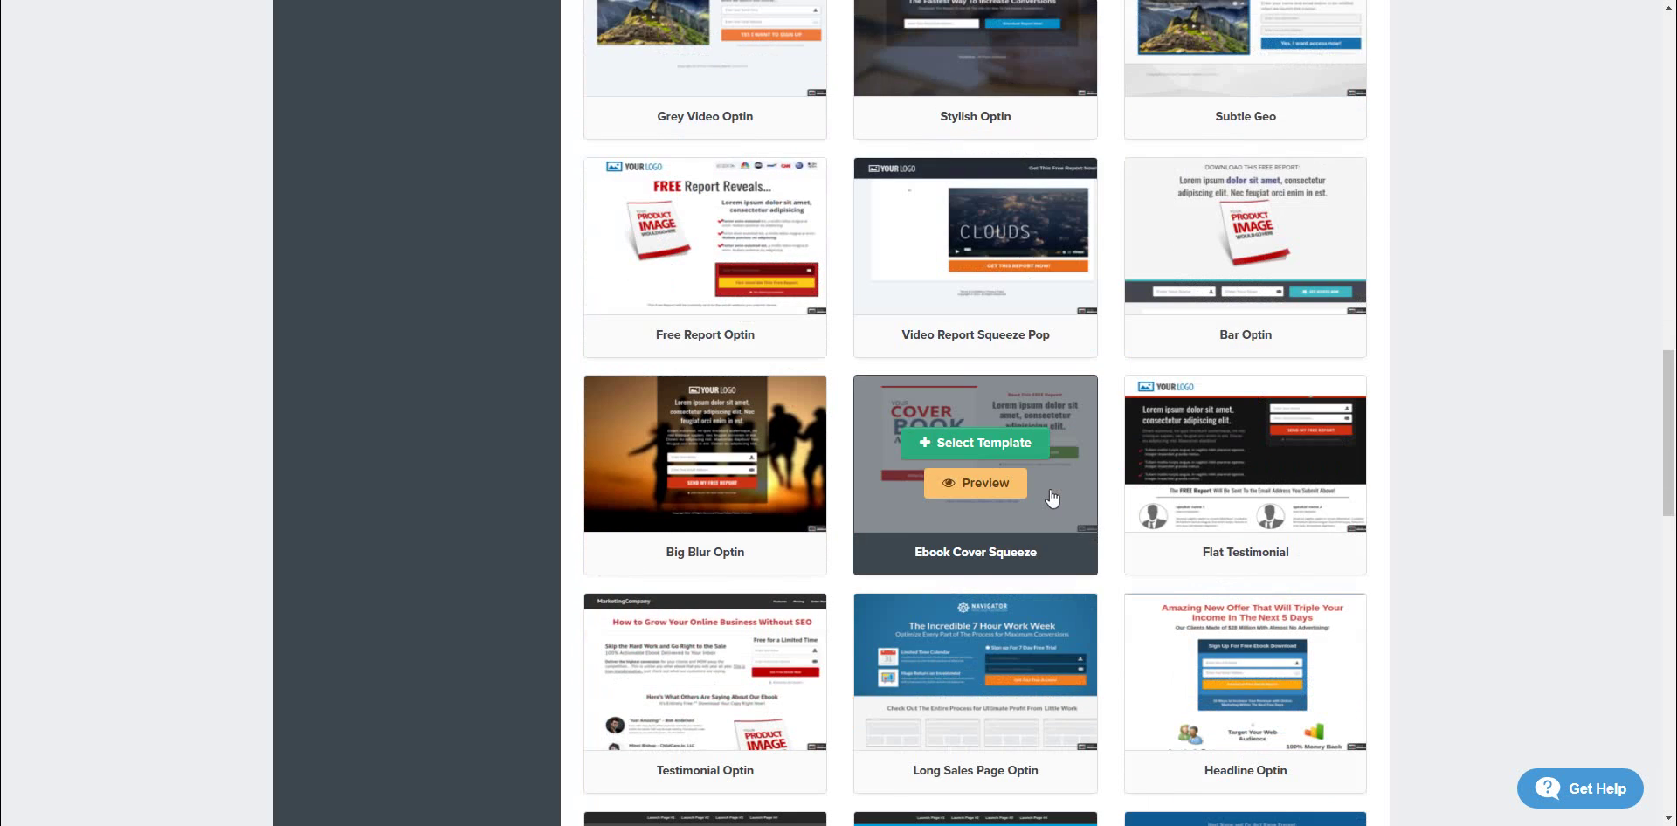
scroll(1053, 498, "down", 4)
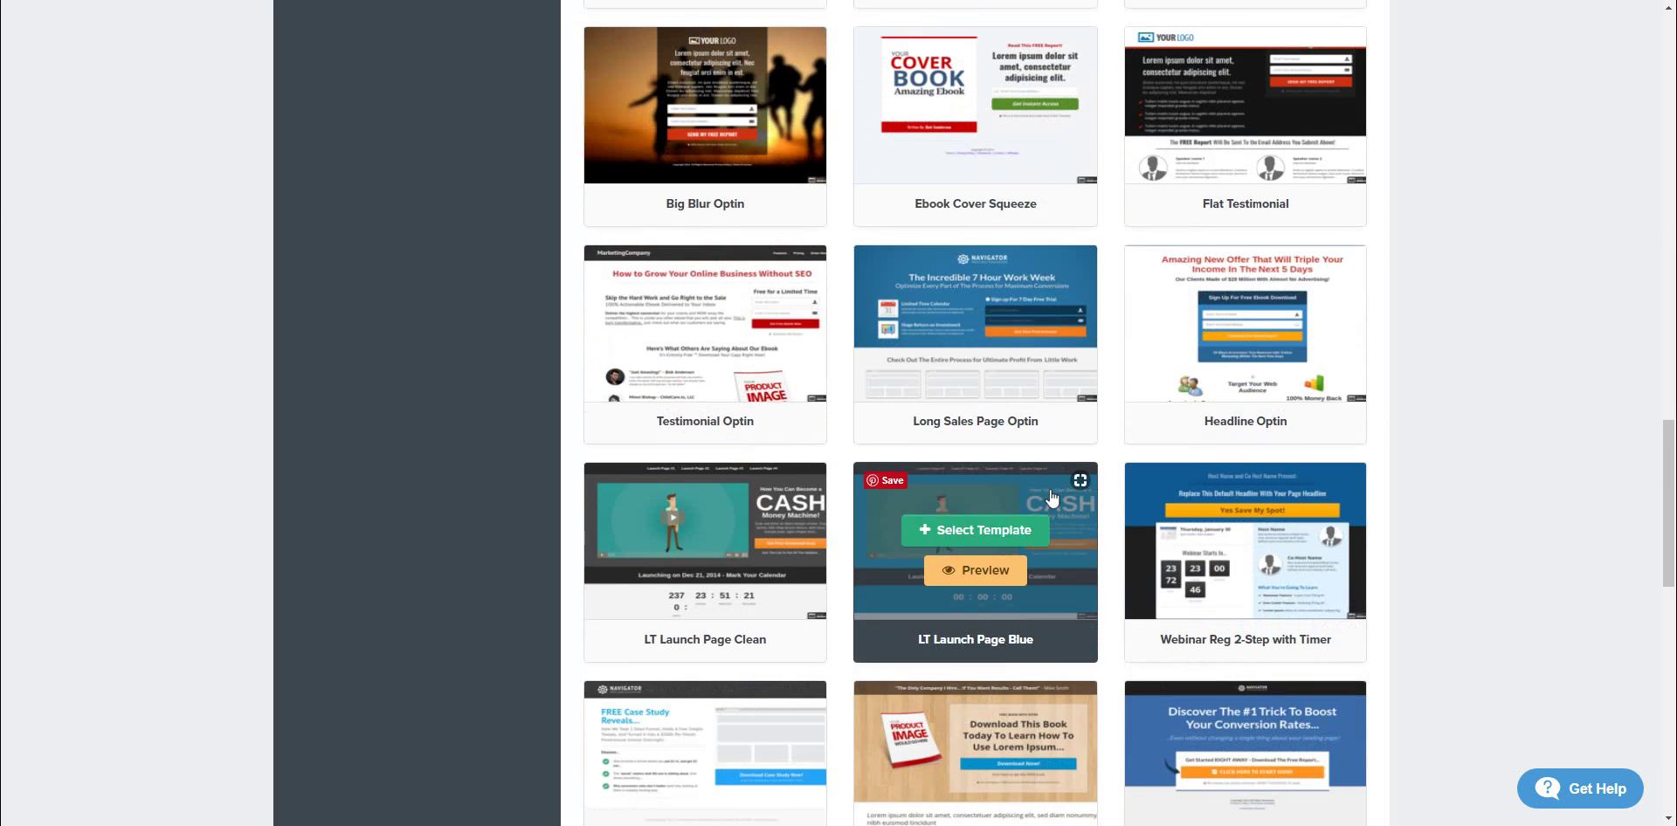
scroll(1052, 498, "up", 1)
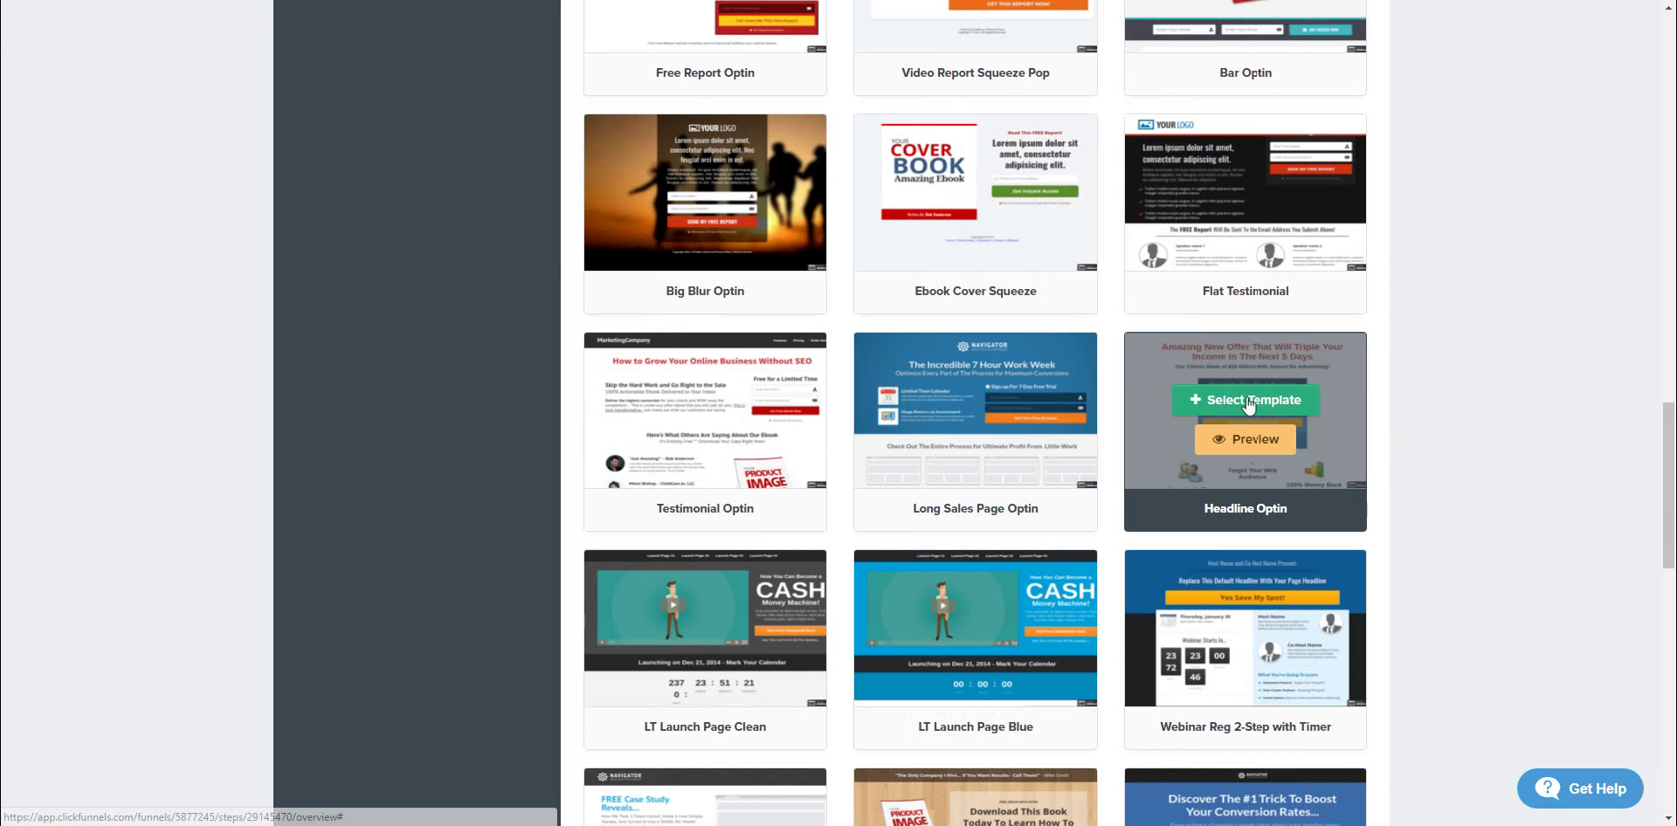
left_click(1249, 402)
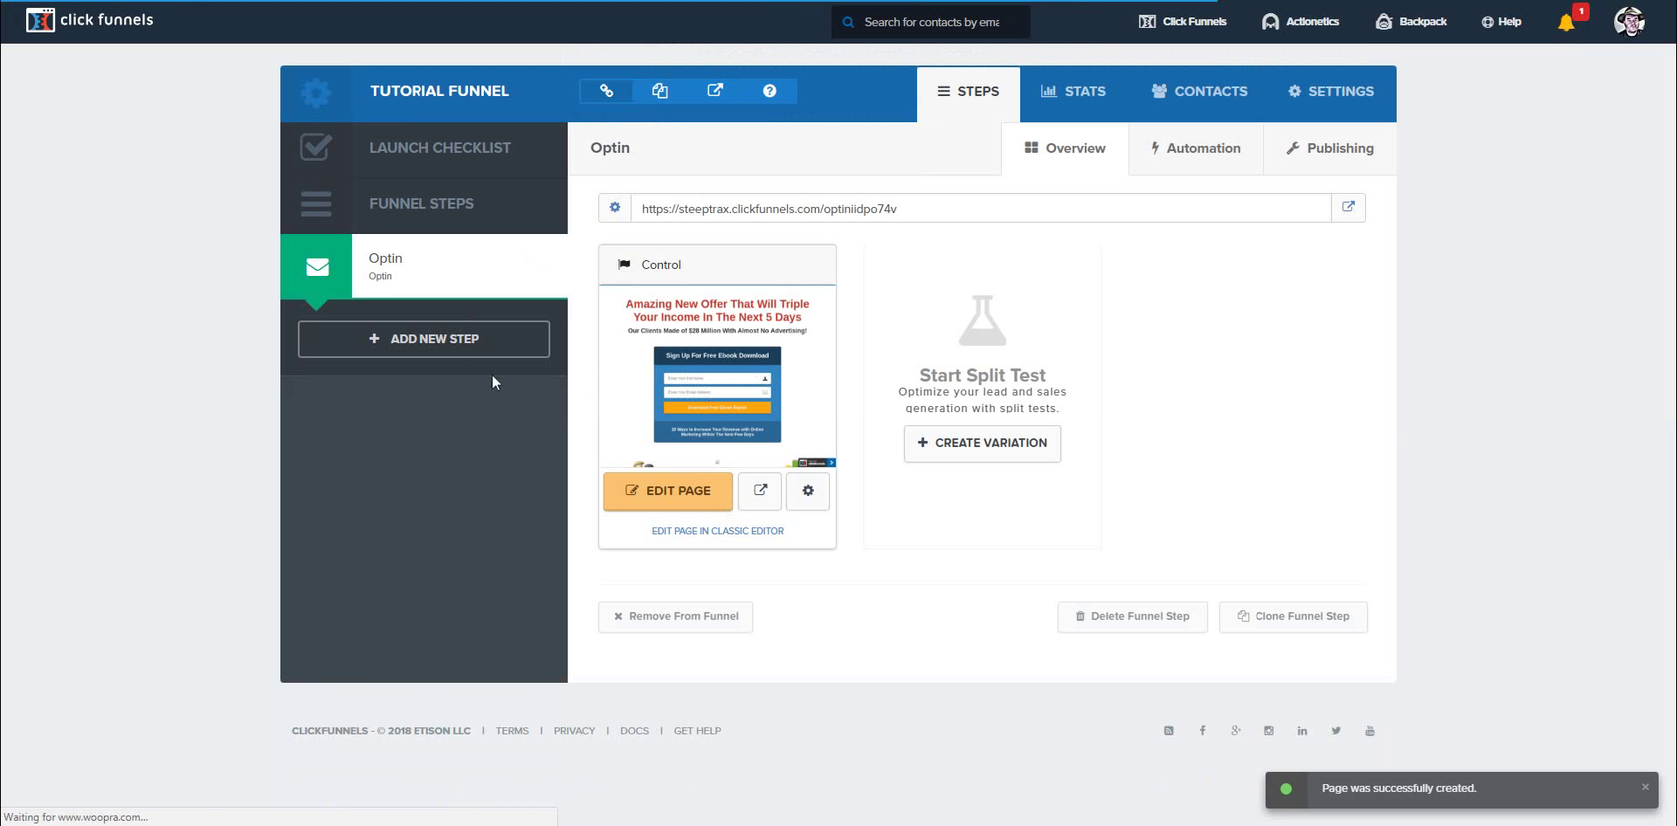
Step: Add a new funnel step named "Tutorial Page" after the Optin step, leaving its path empty
left_click(407, 343)
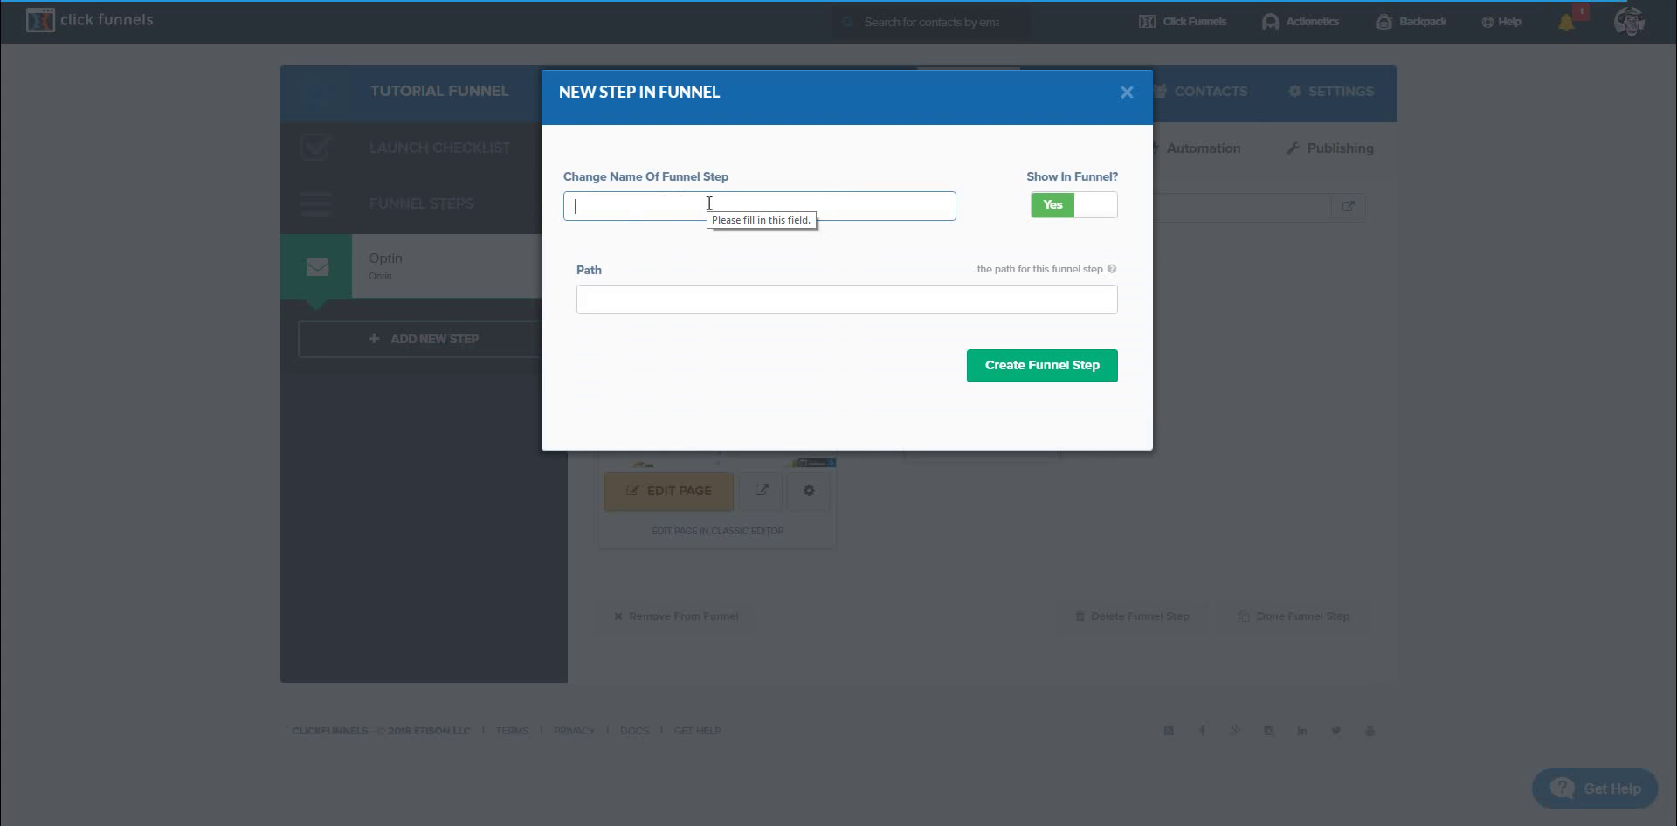
type("Tuto")
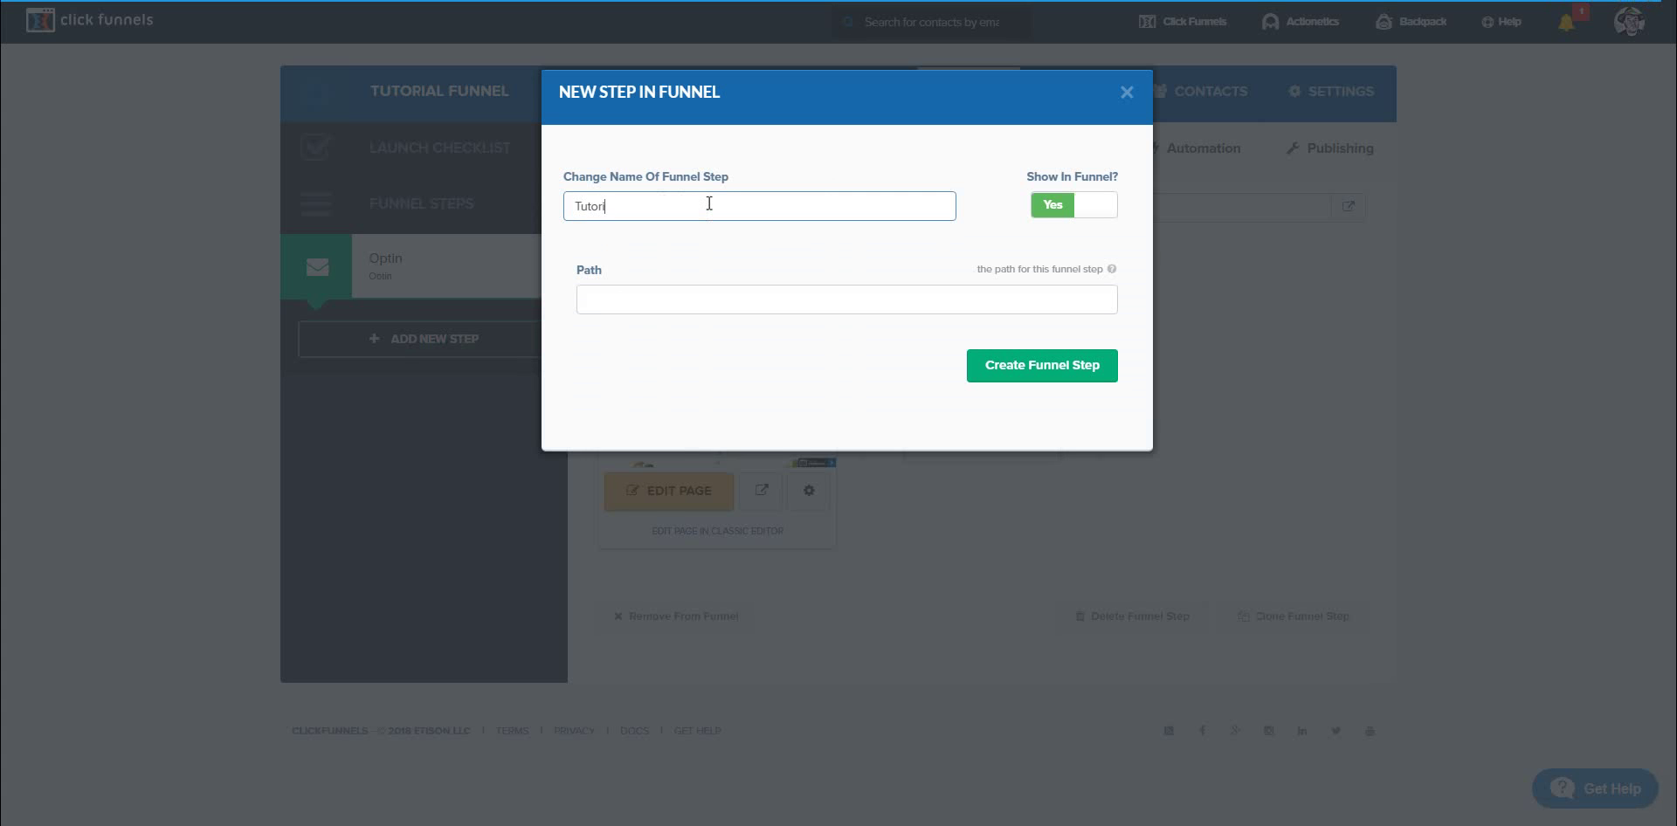
type("rial Page")
left_click(1045, 366)
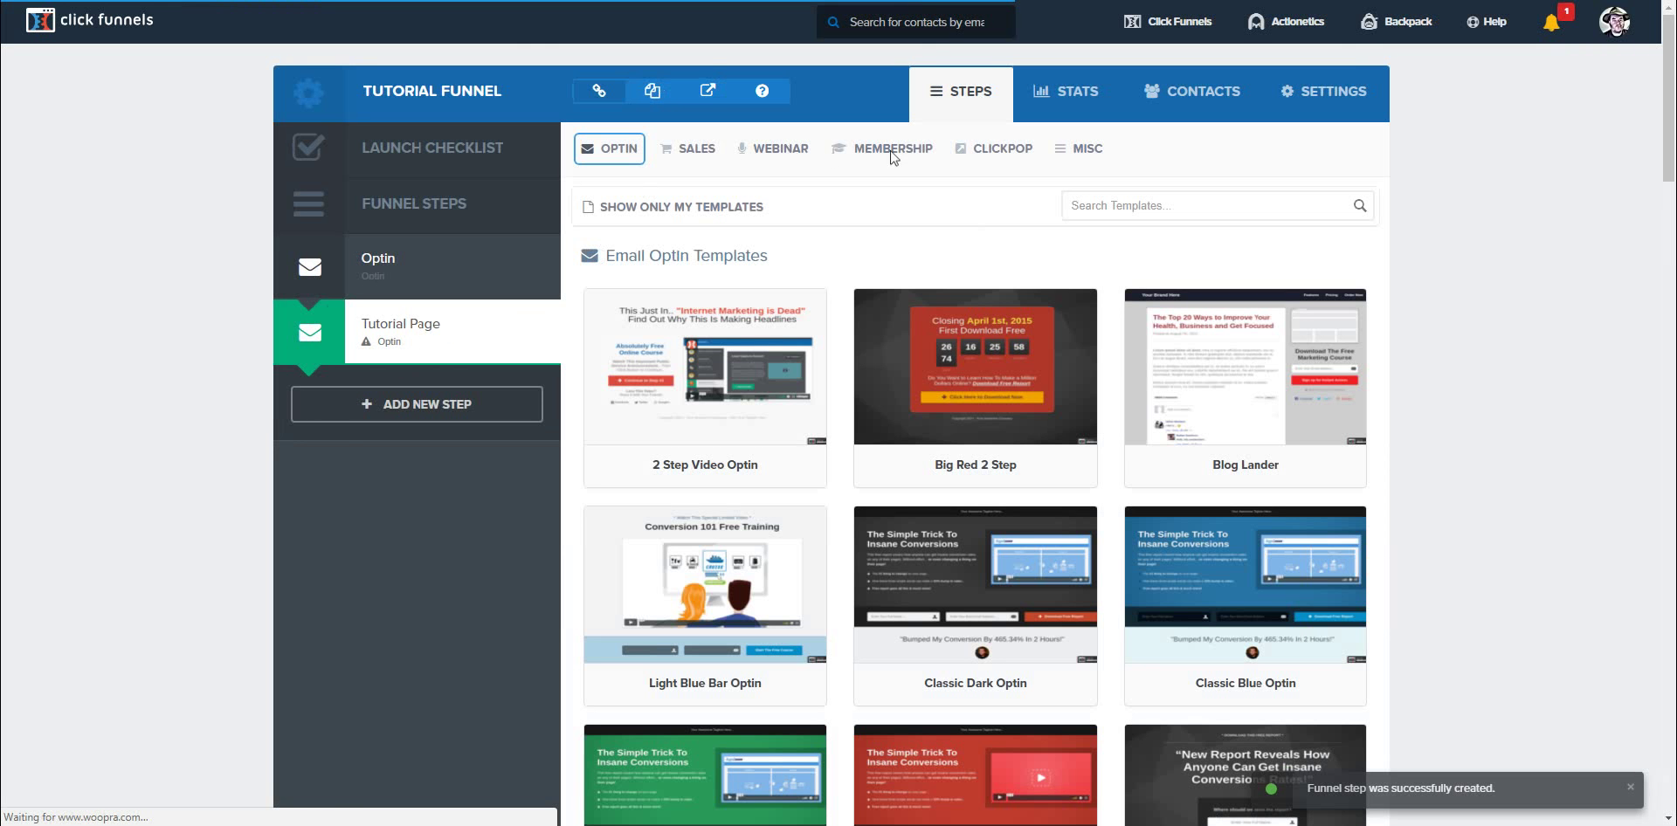
Step: Browse the Sales Page templates and apply the Classic Salesletter Page template to the Tutorial Page step
mouse_move(917, 154)
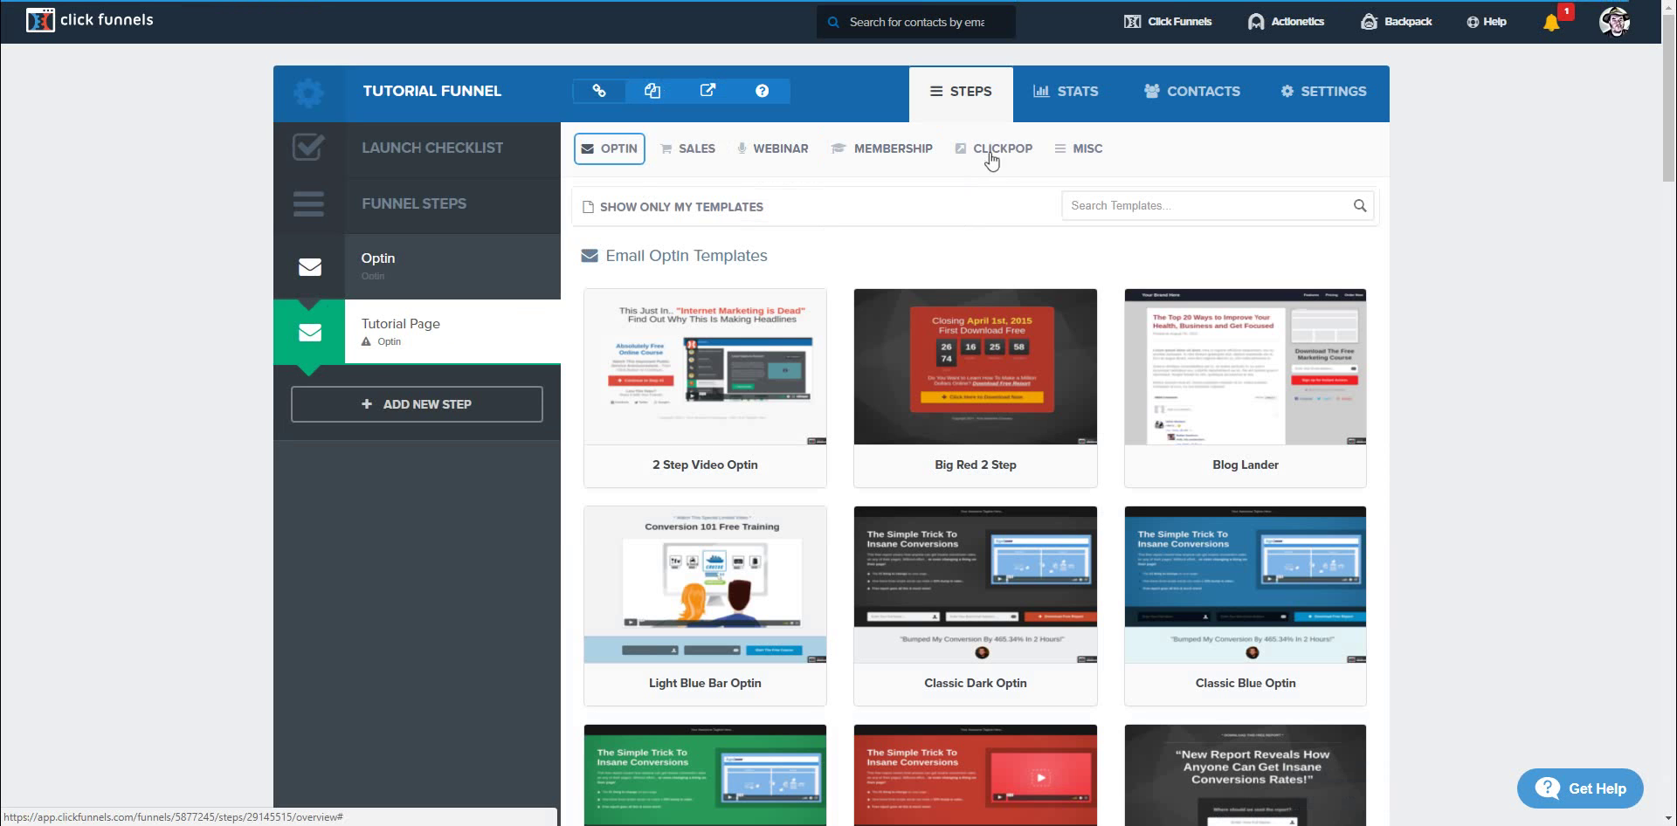
mouse_move(772, 163)
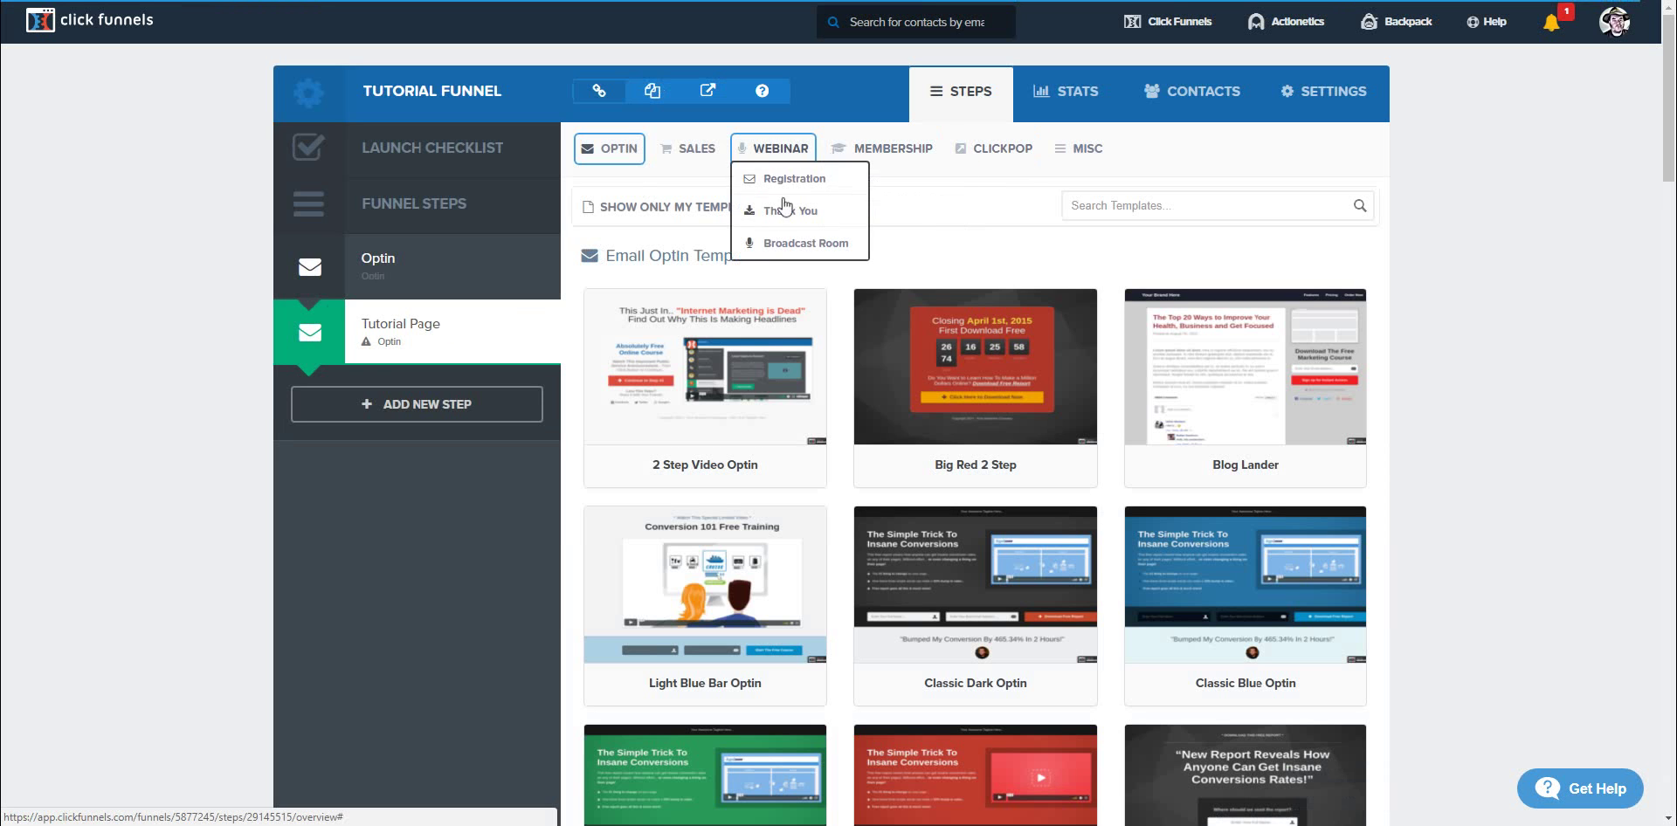
mouse_move(690, 156)
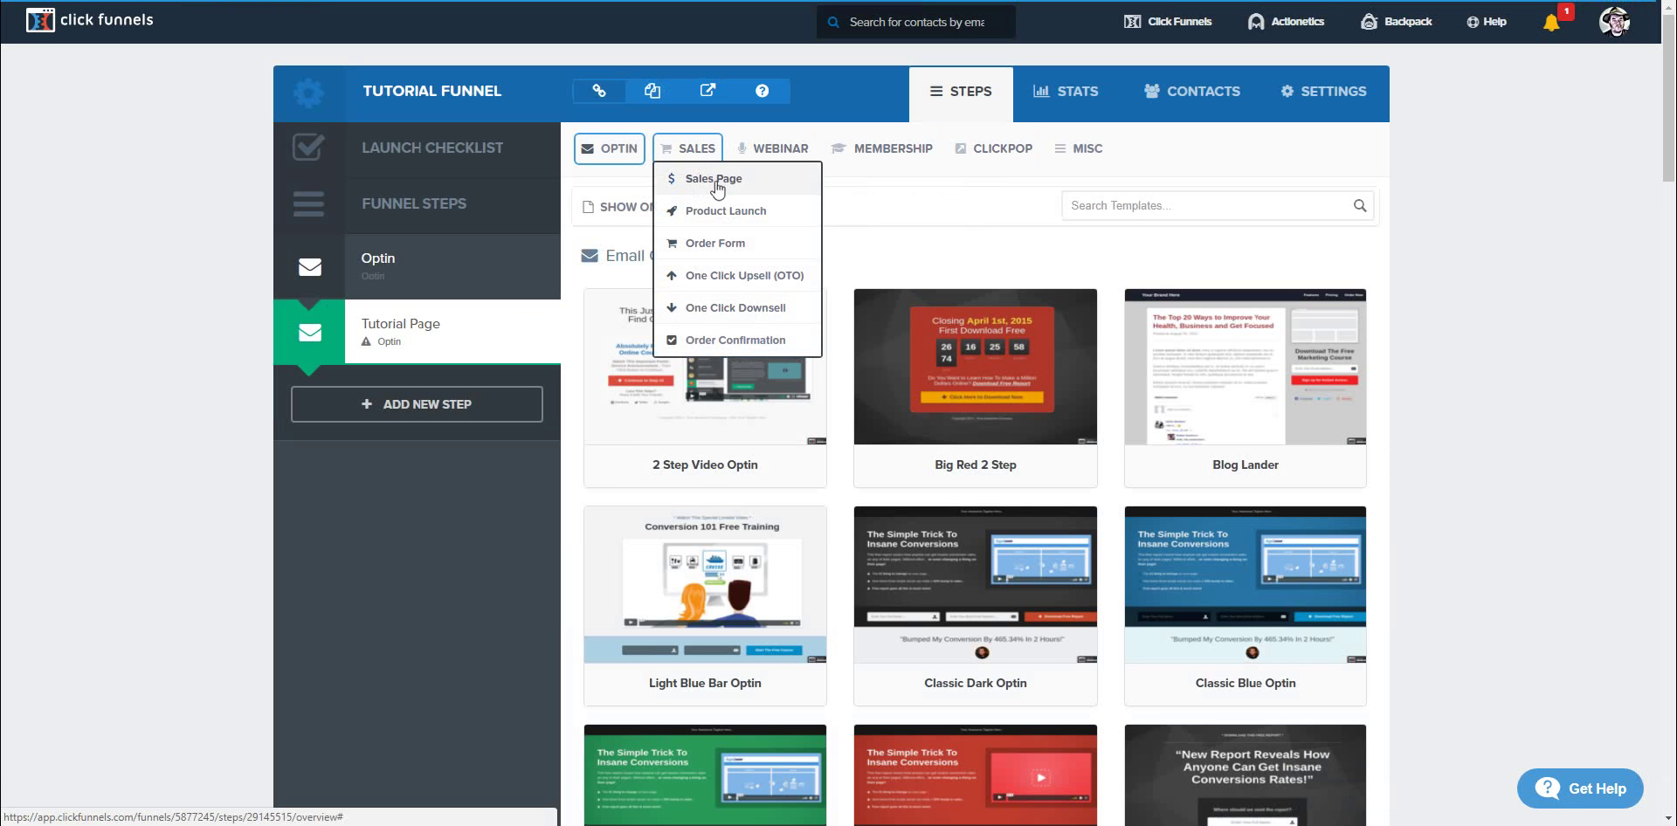
left_click(714, 179)
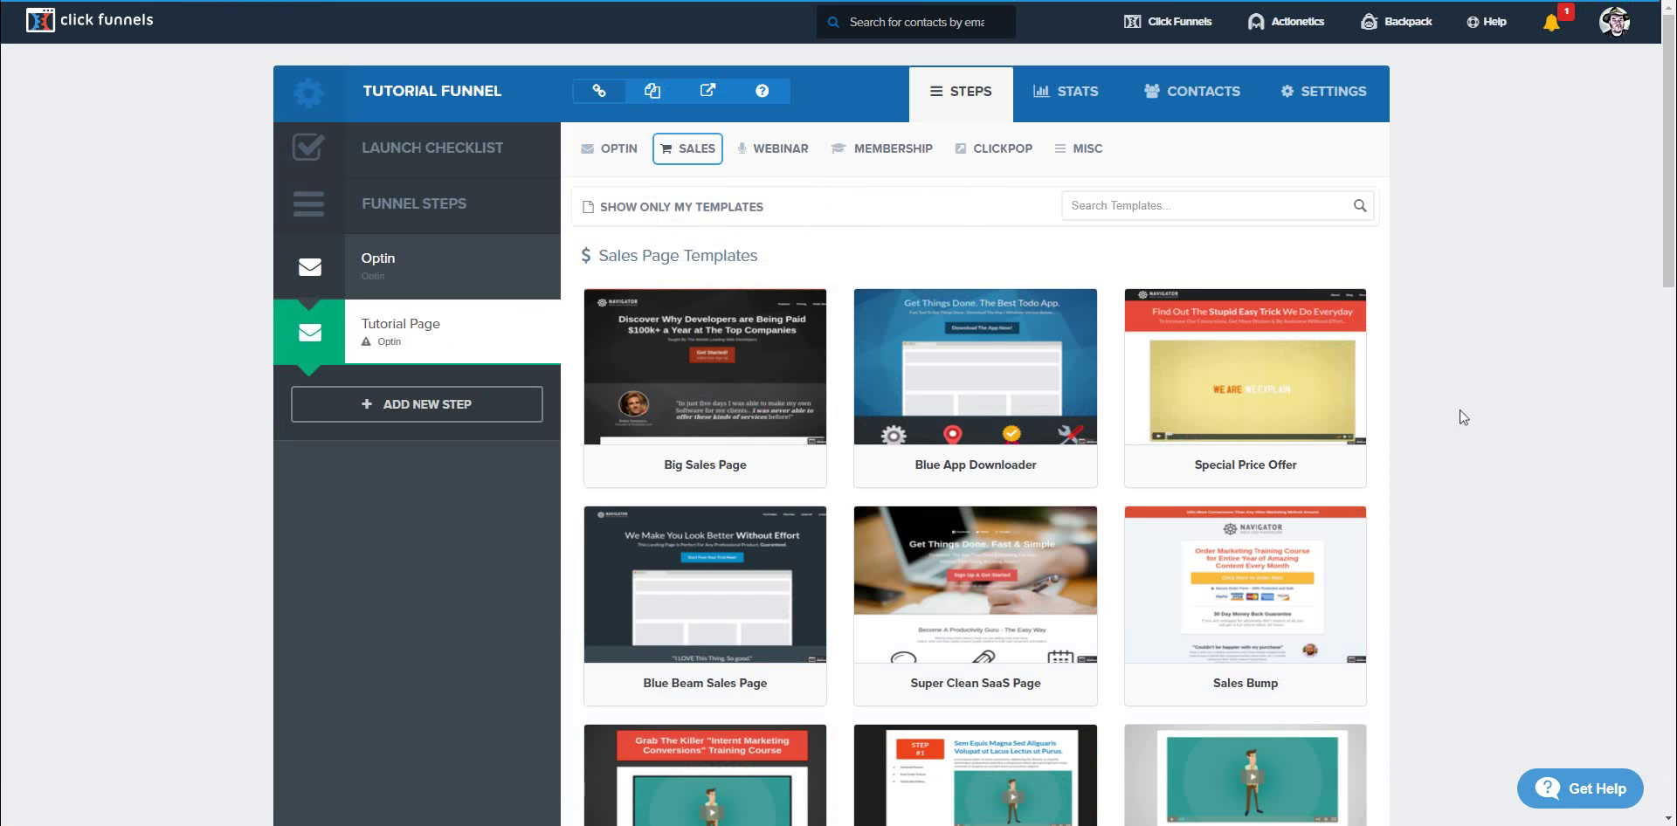
scroll(1462, 435, "down", 4)
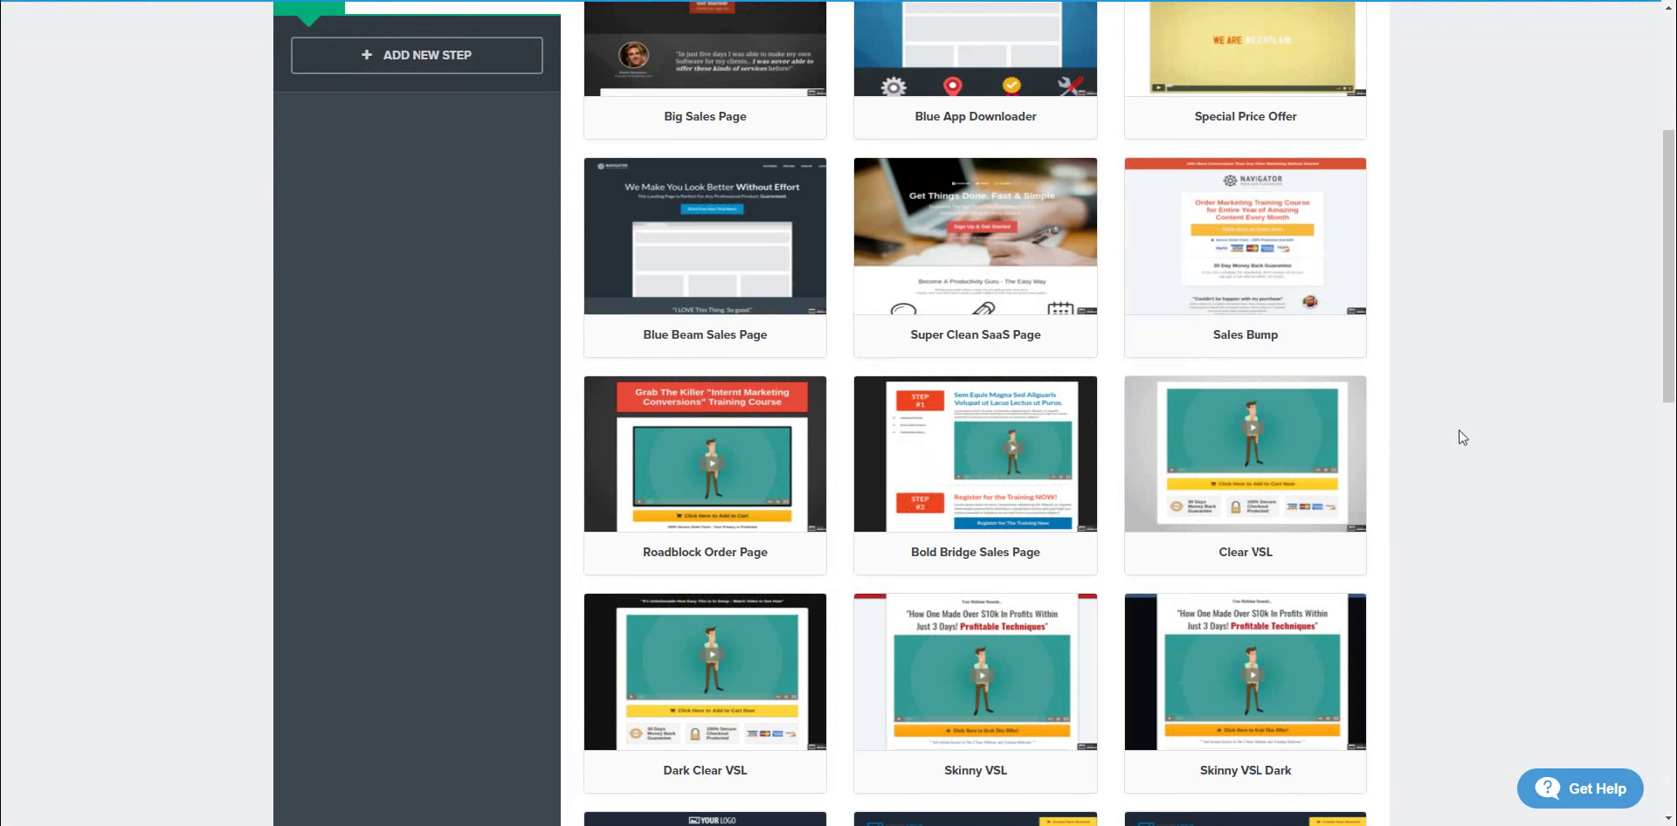
scroll(1462, 436, "down", 8)
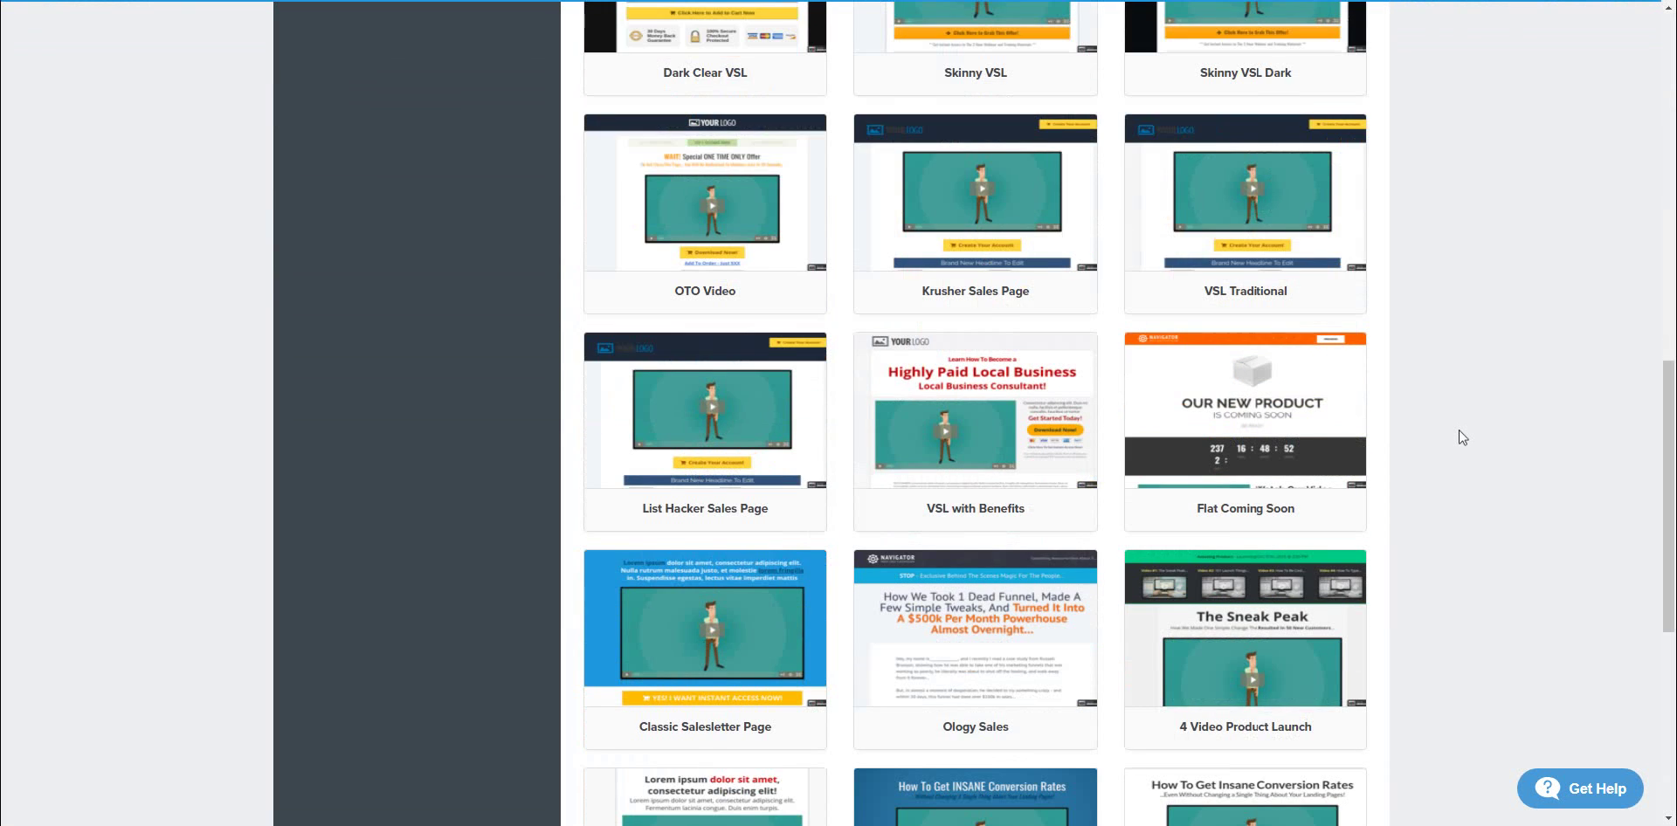
scroll(1462, 437, "down", 3)
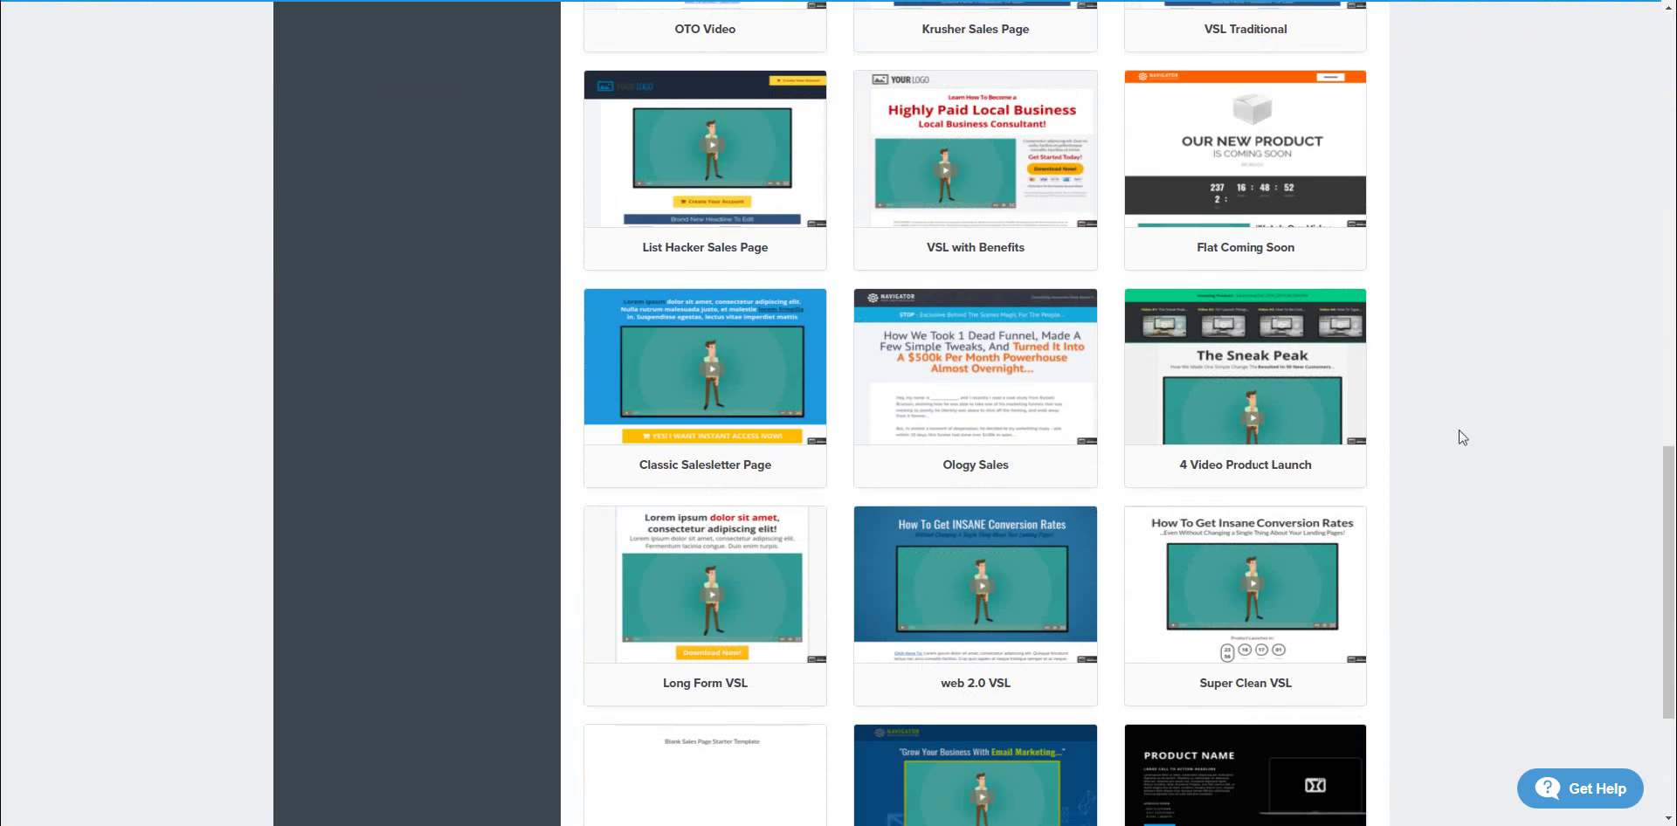
mouse_move(721, 188)
scroll(1454, 415, "down", 2)
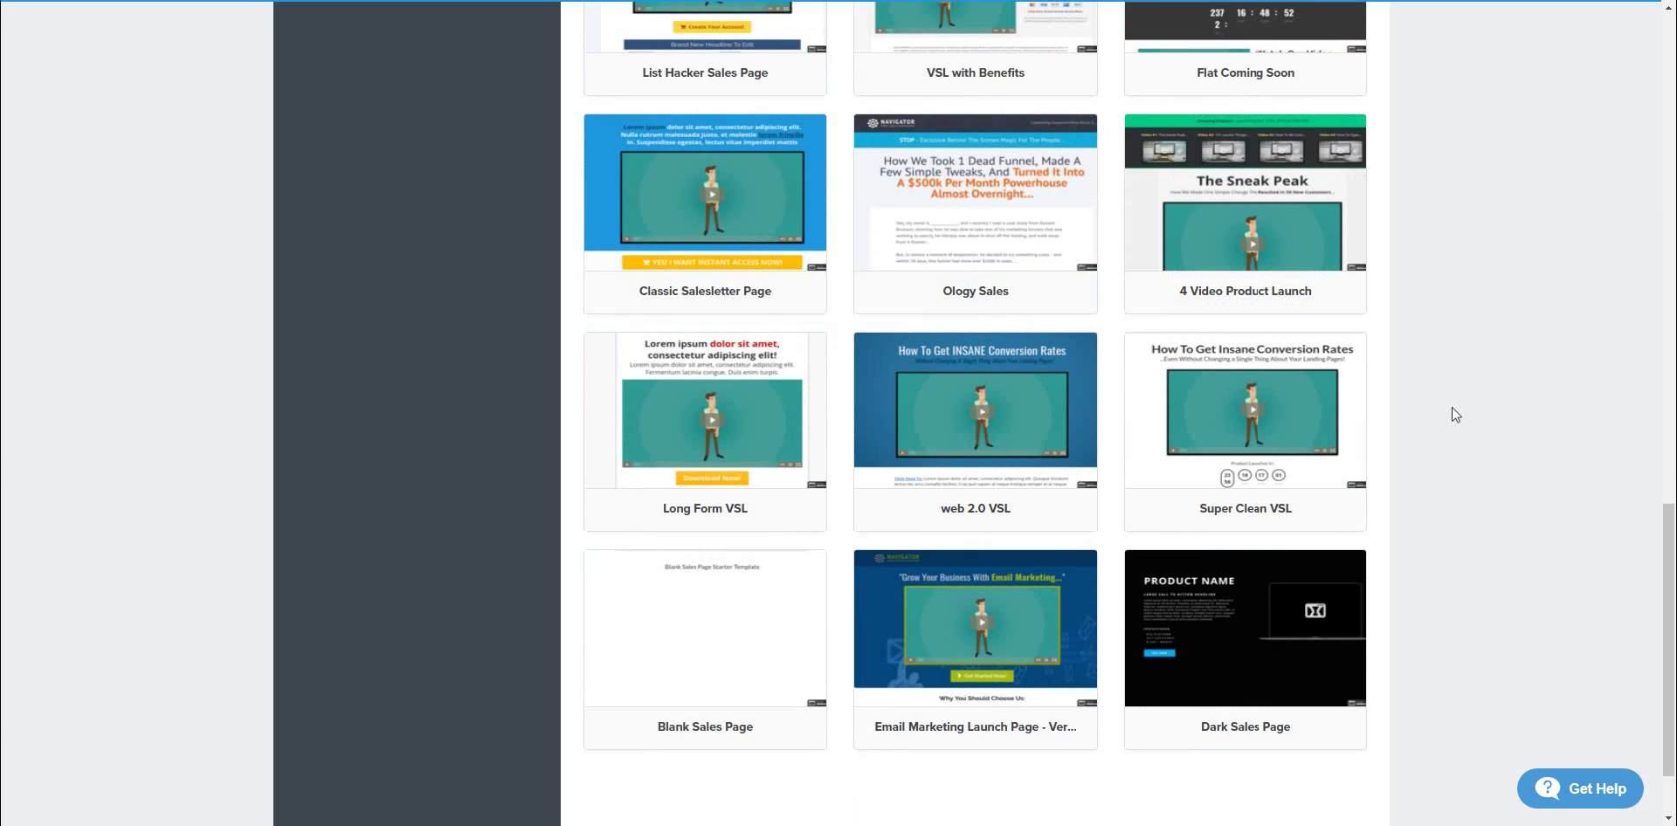
scroll(1454, 415, "up", 2)
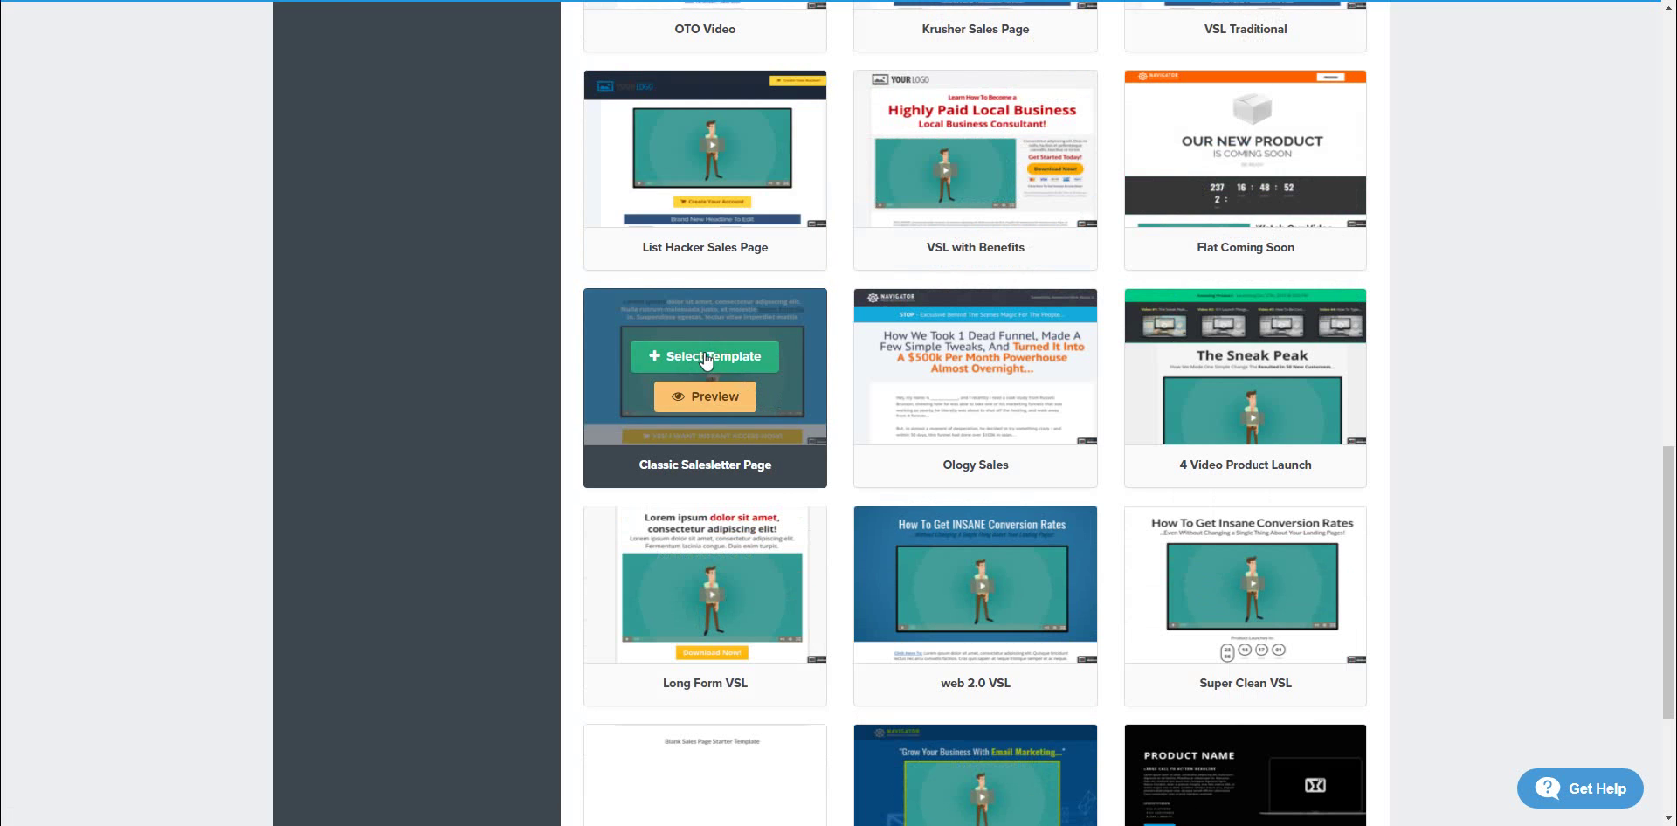
left_click(705, 361)
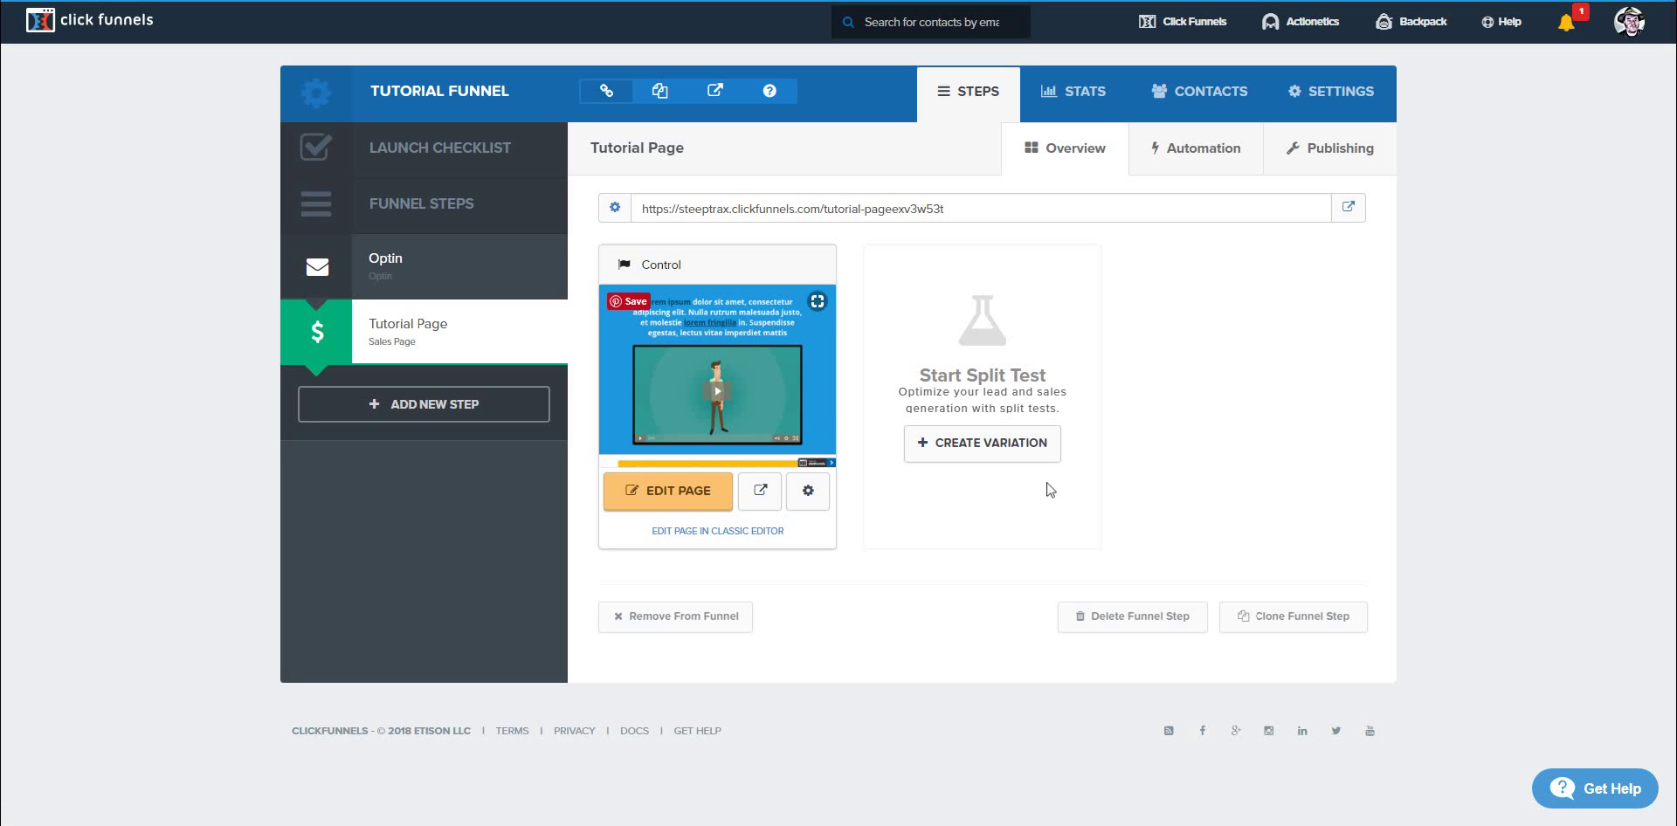
Step: Open the Tutorial Page in the page editor and examine the sales letter's layout from the headline video down to the content sections
left_click(697, 495)
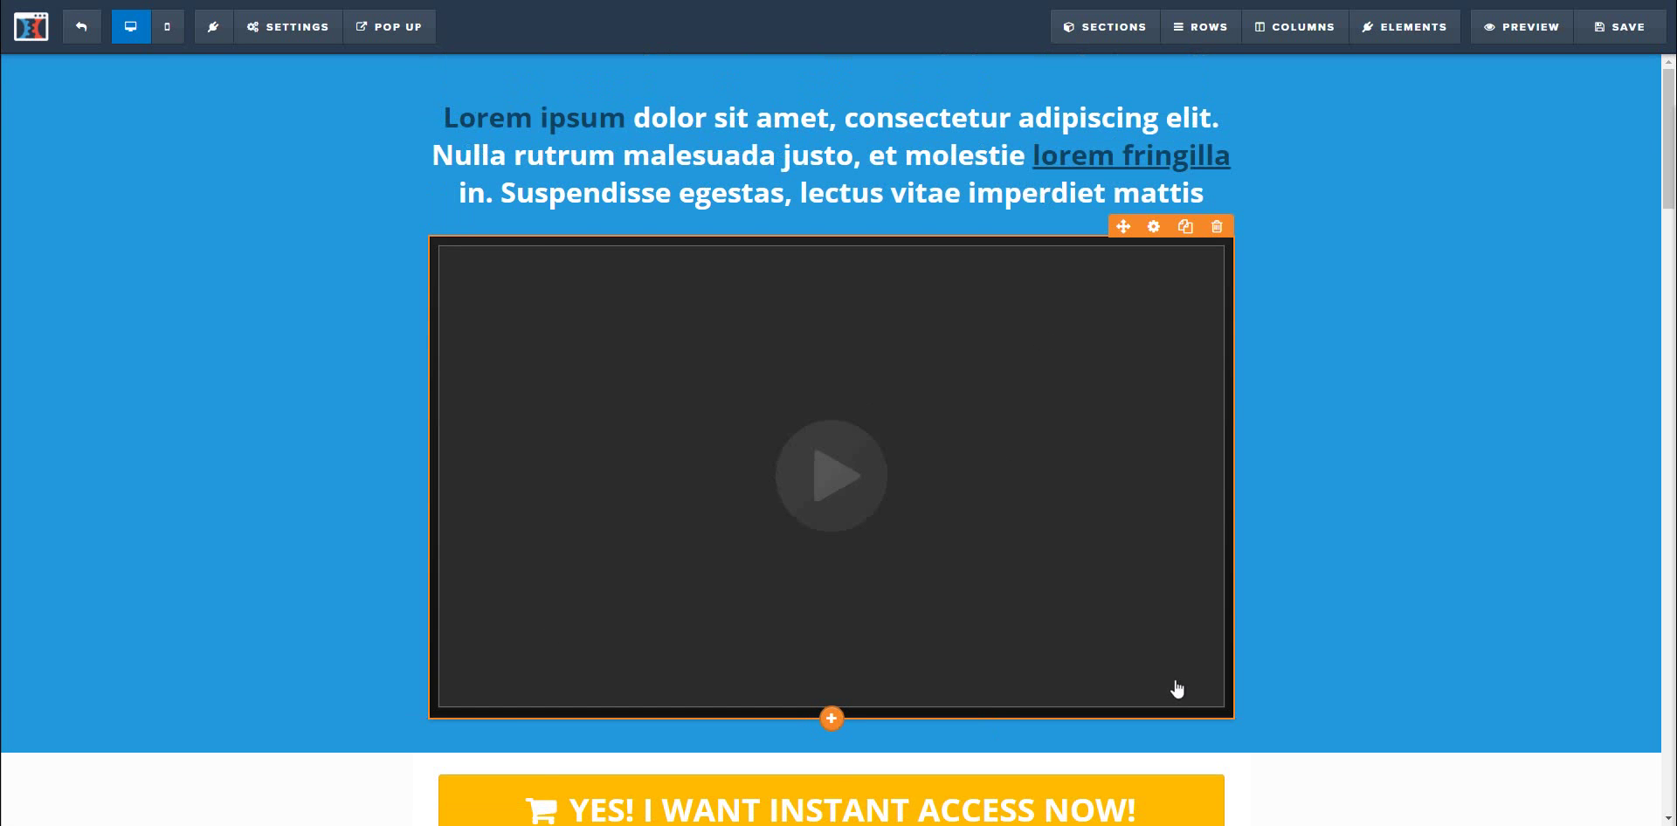
scroll(1343, 599, "down", 5)
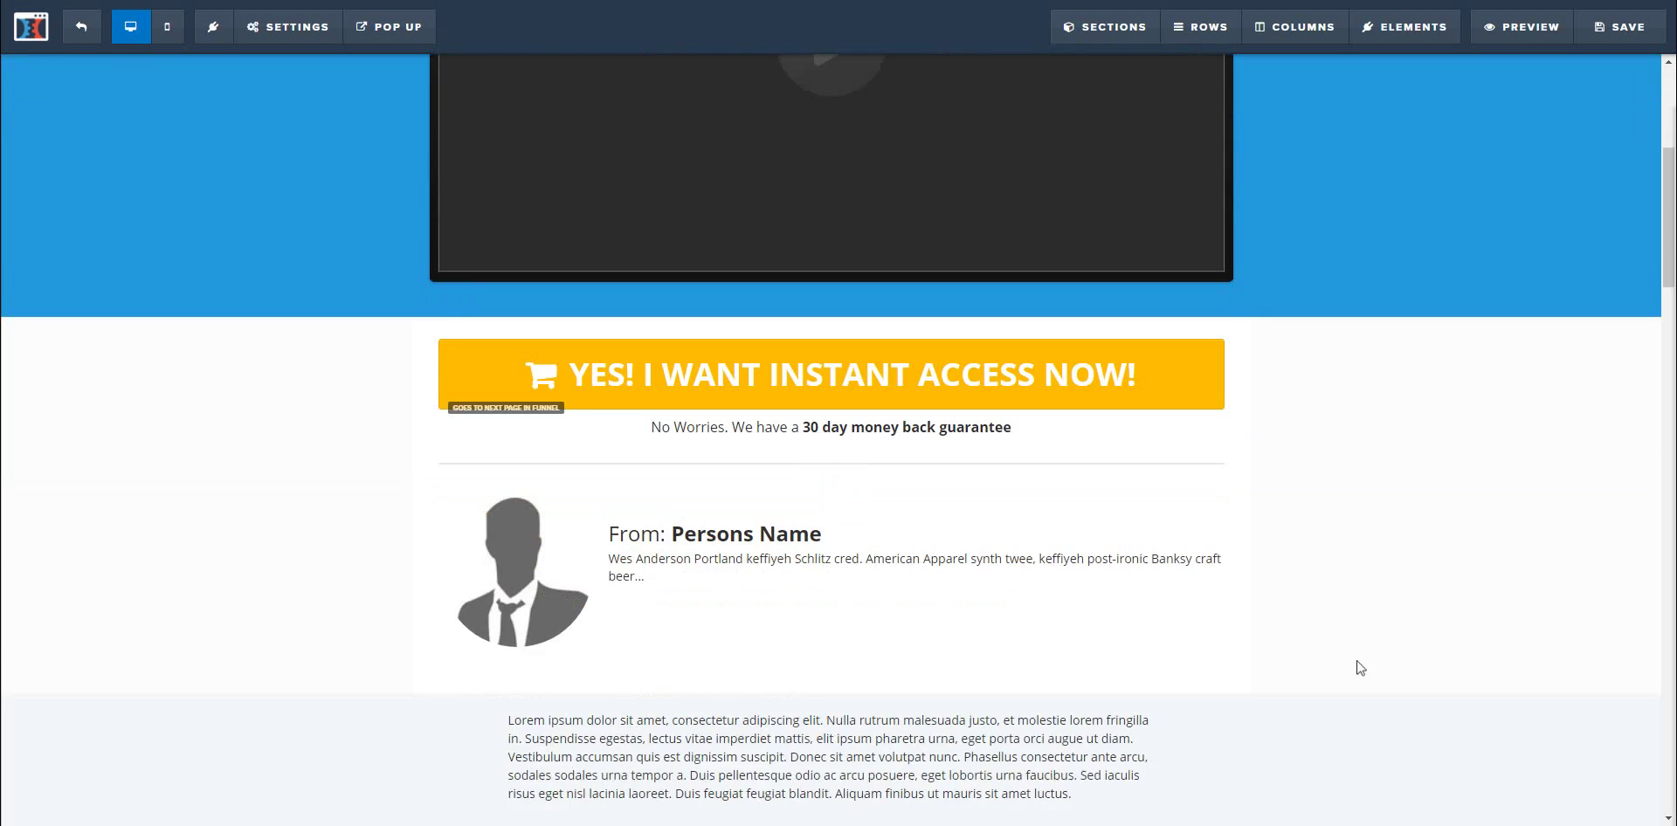
scroll(1360, 669, "down", 2)
scroll(1357, 659, "up", 7)
scroll(1355, 655, "down", 1)
scroll(1352, 654, "up", 1)
scroll(1350, 654, "down", 12)
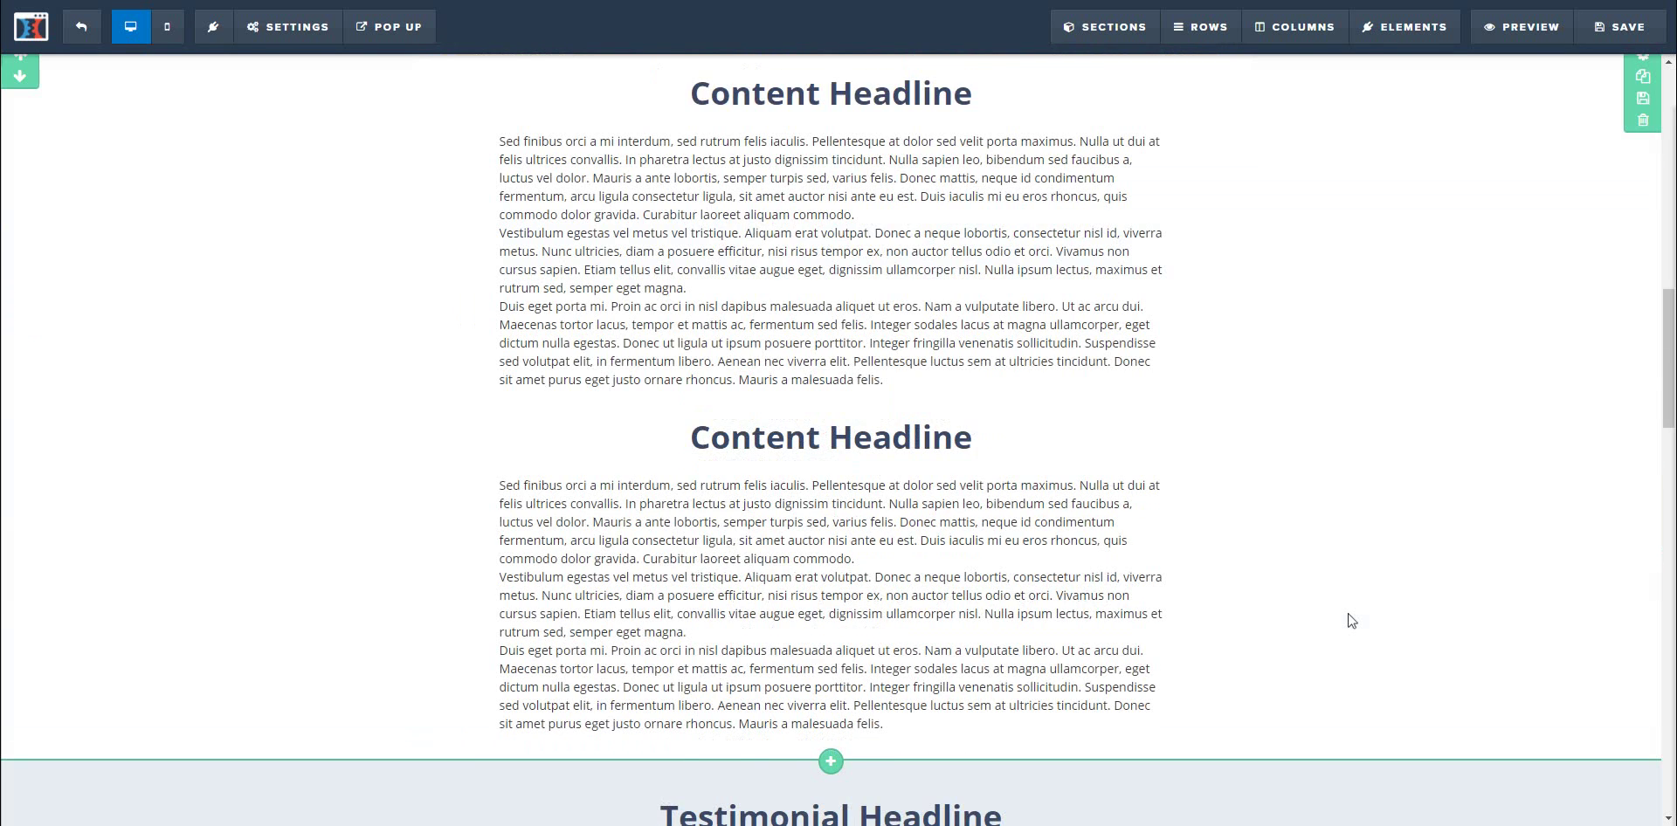
Step: Examine the rest of the sales page, from the content and testimonial sections to the product and guarantee sections, and return to the headline video
scroll(1348, 612, "down", 10)
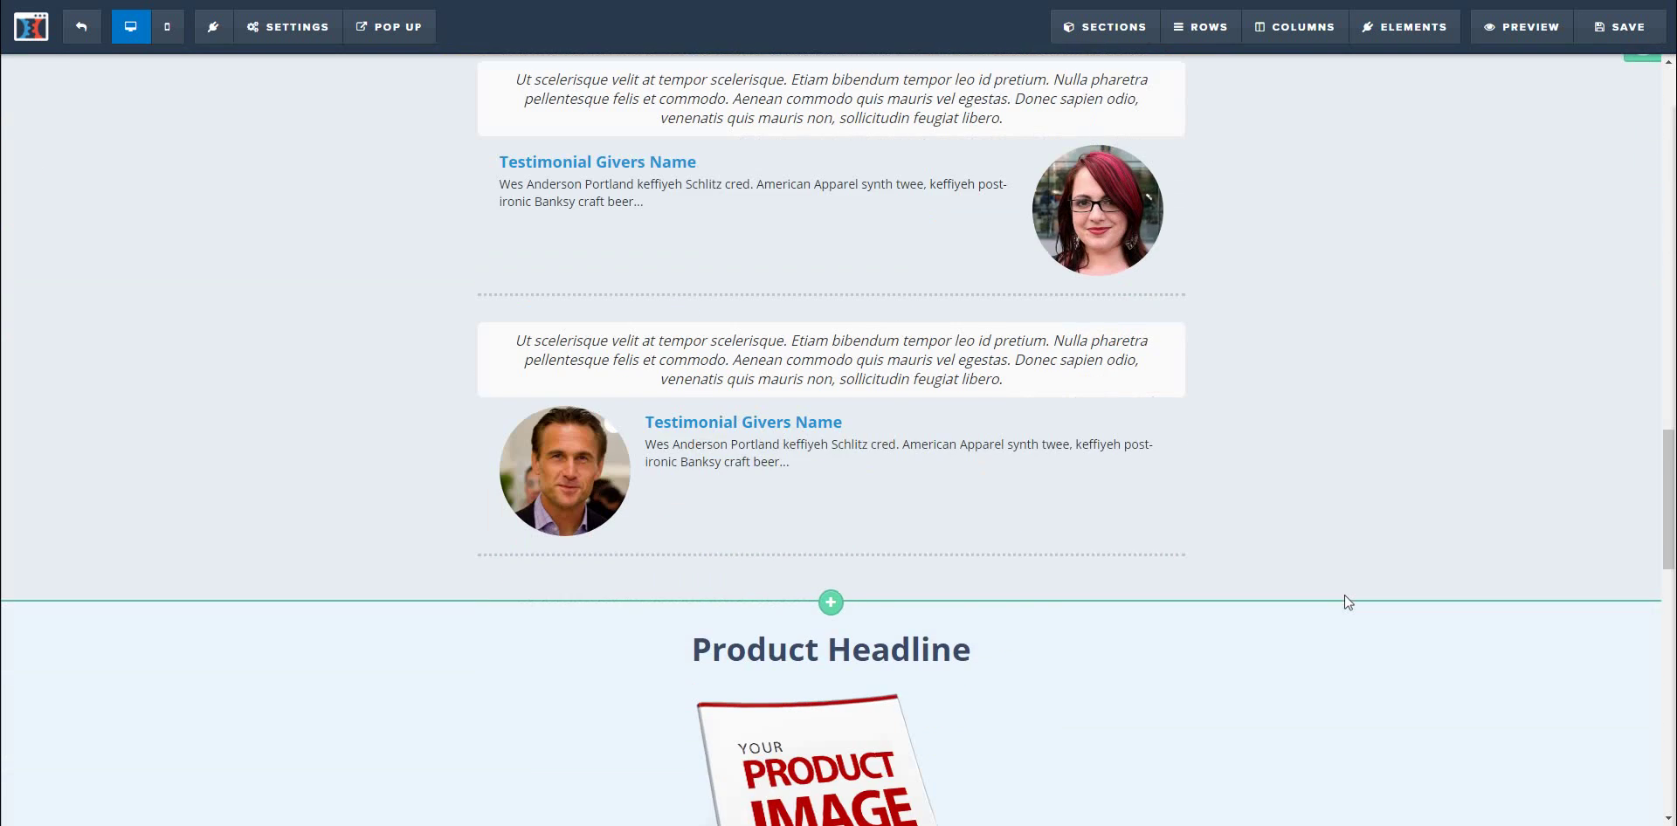
scroll(1348, 602, "down", 9)
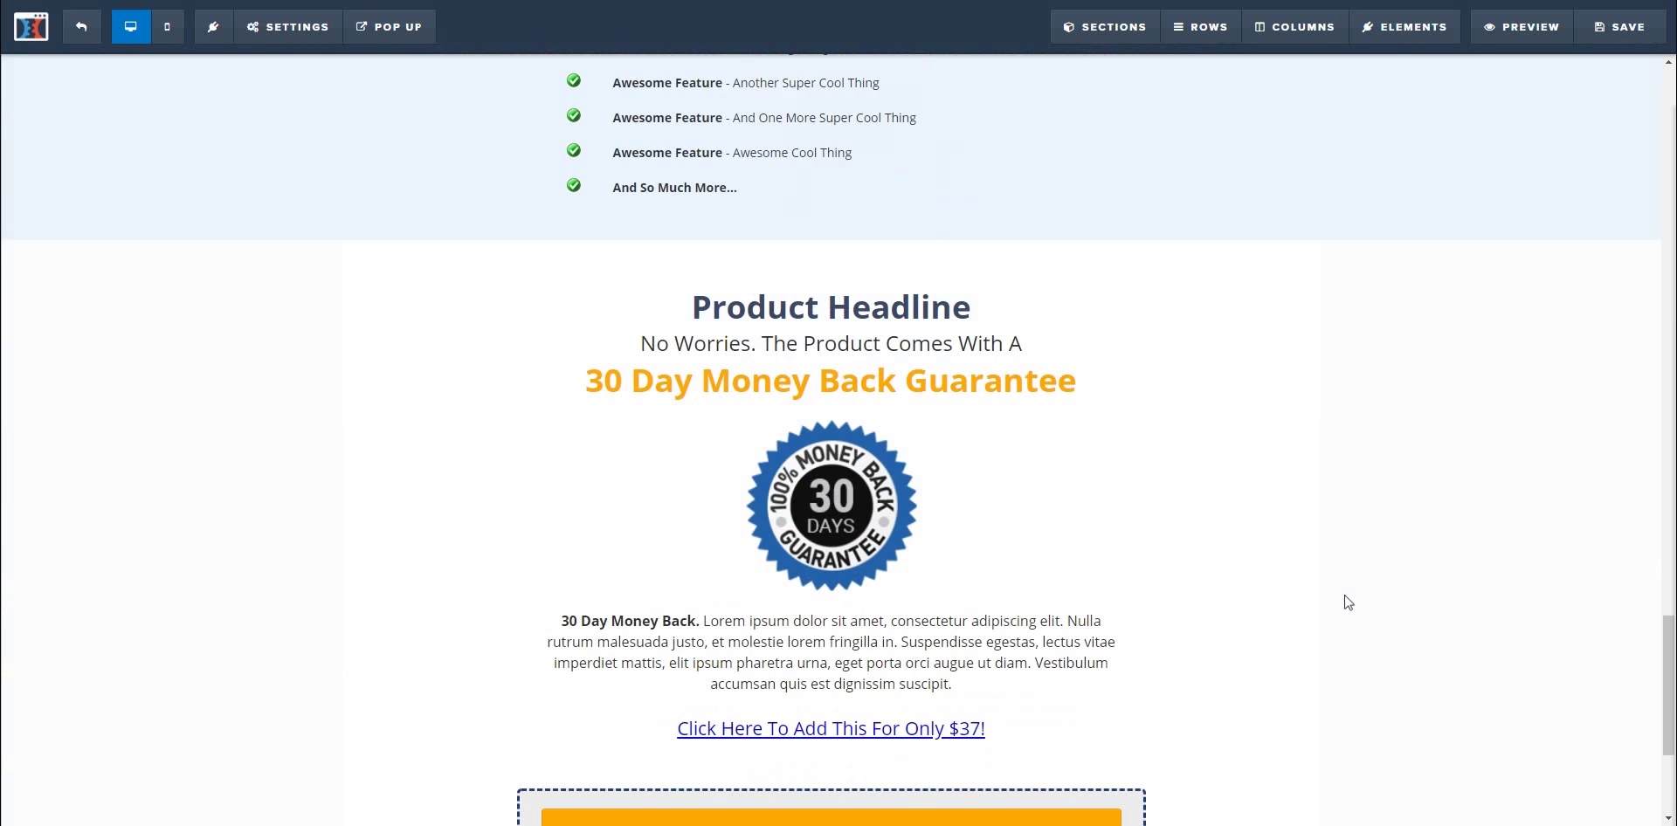
scroll(1347, 602, "down", 4)
scroll(1347, 602, "up", 4)
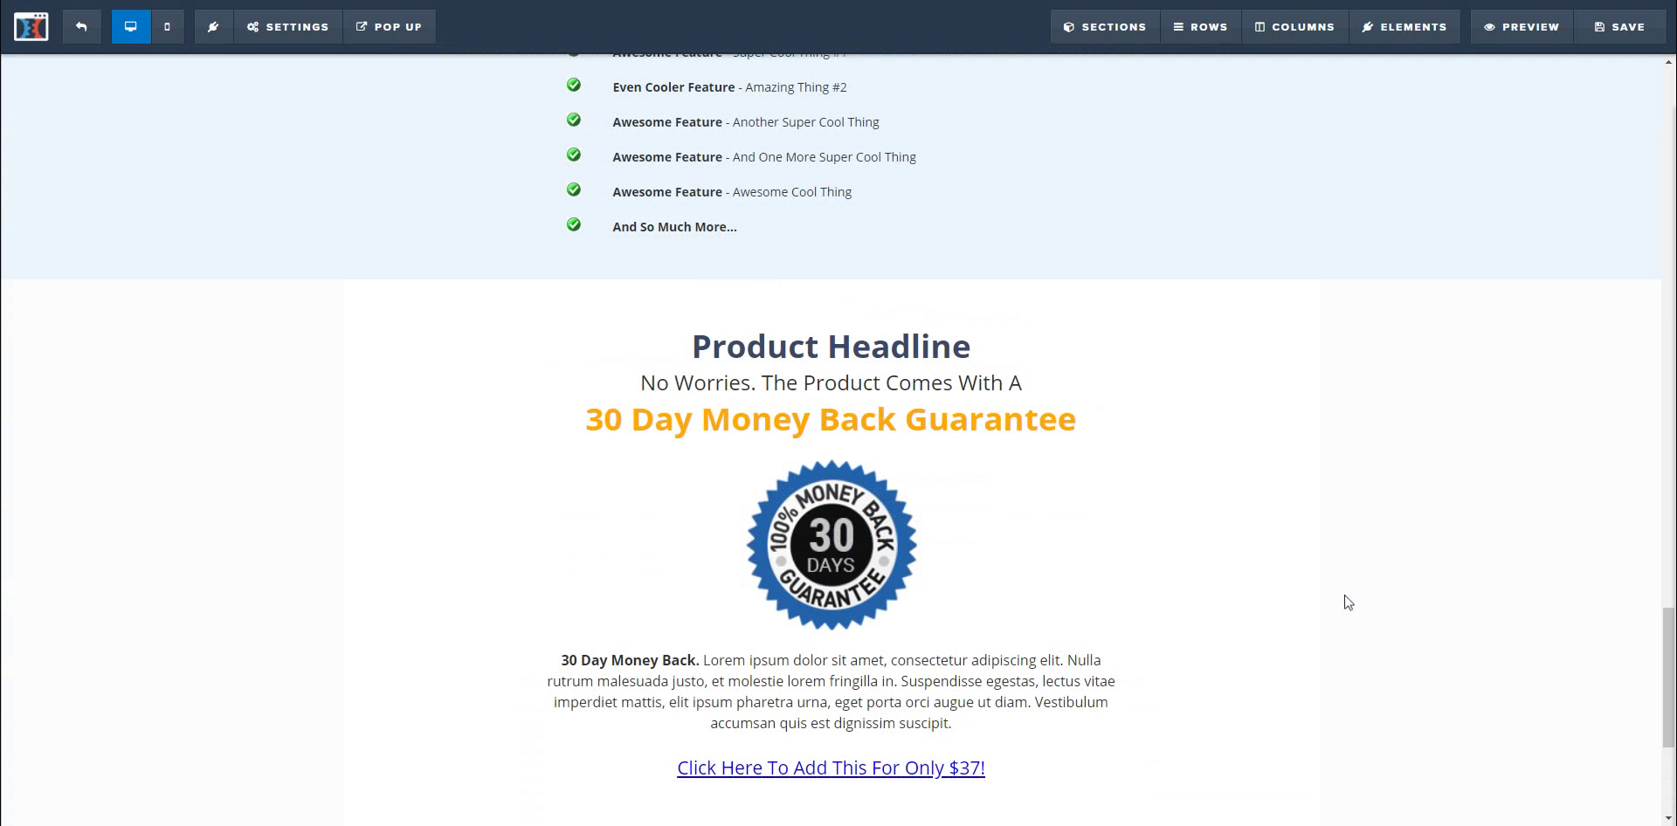
scroll(1348, 603, "down", 2)
scroll(1345, 601, "up", 14)
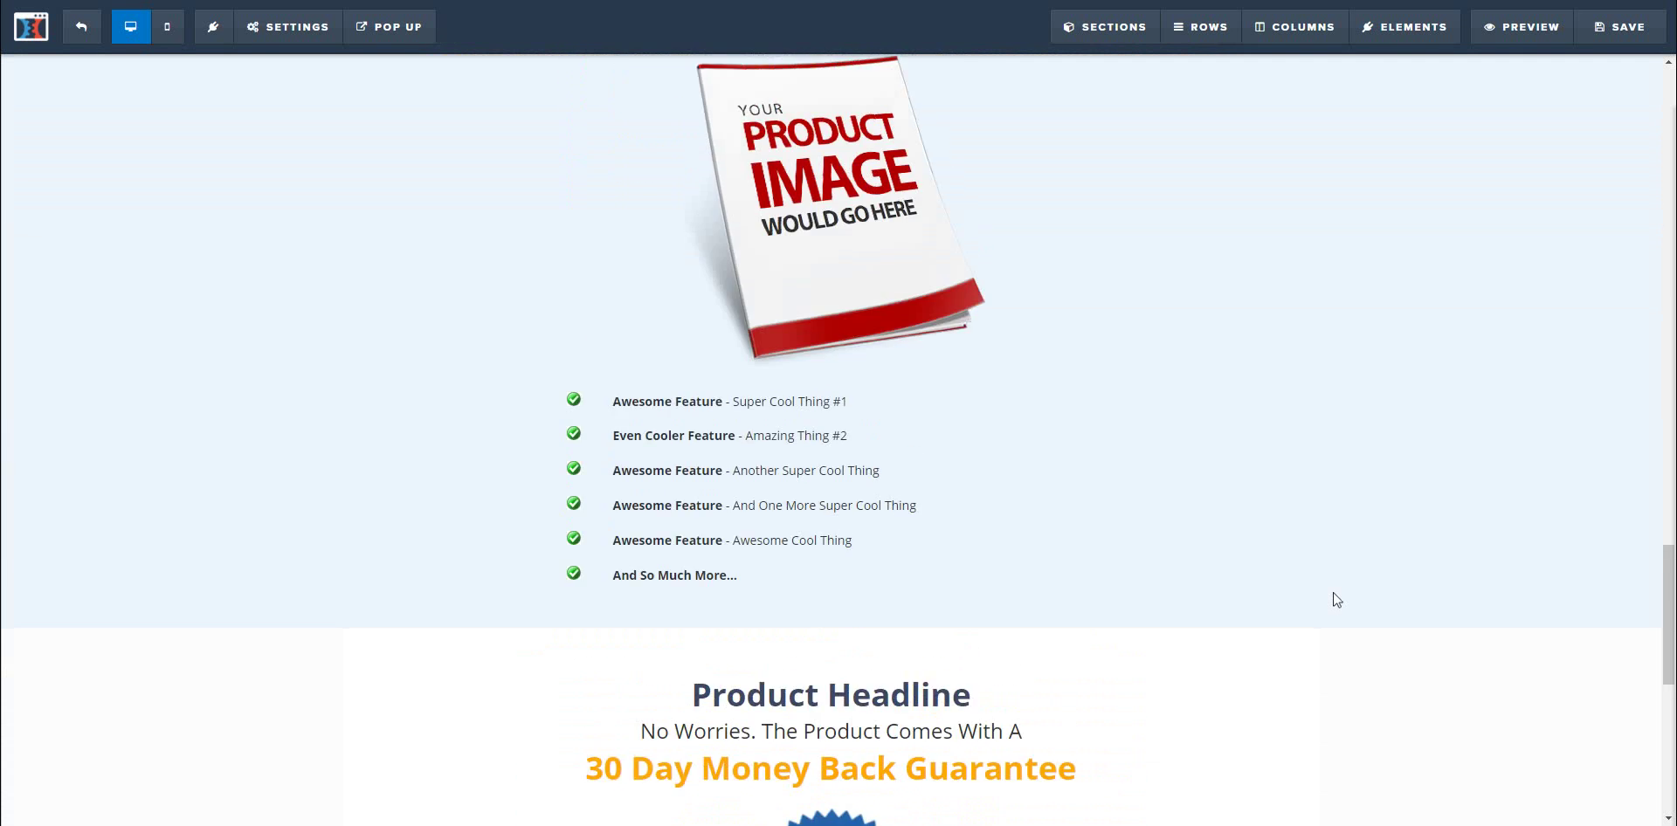
scroll(1334, 596, "up", 20)
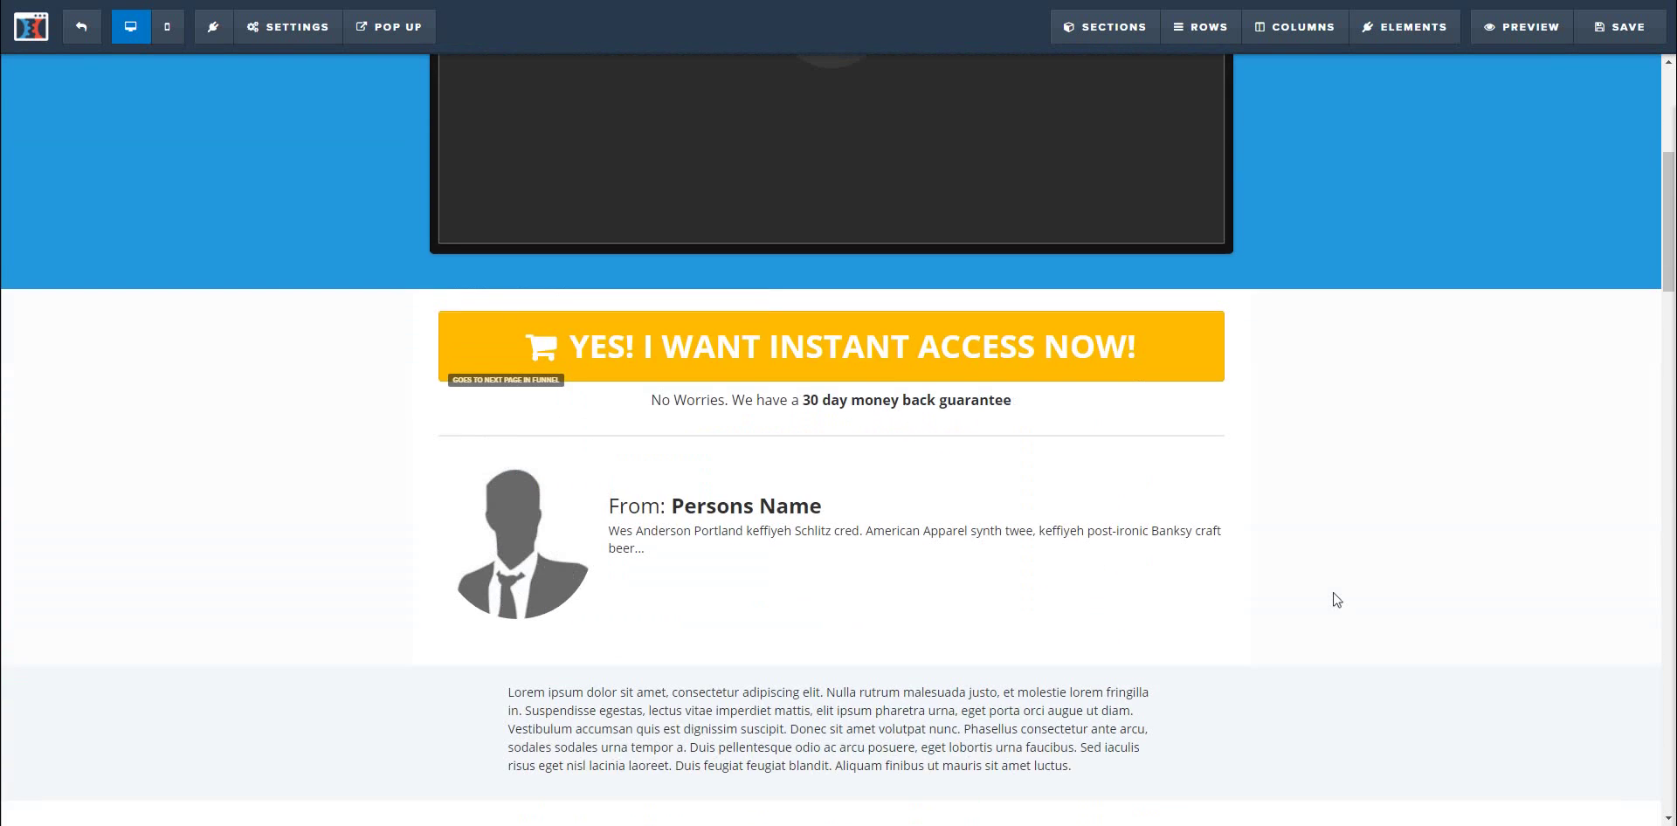
scroll(1336, 594, "down", 2)
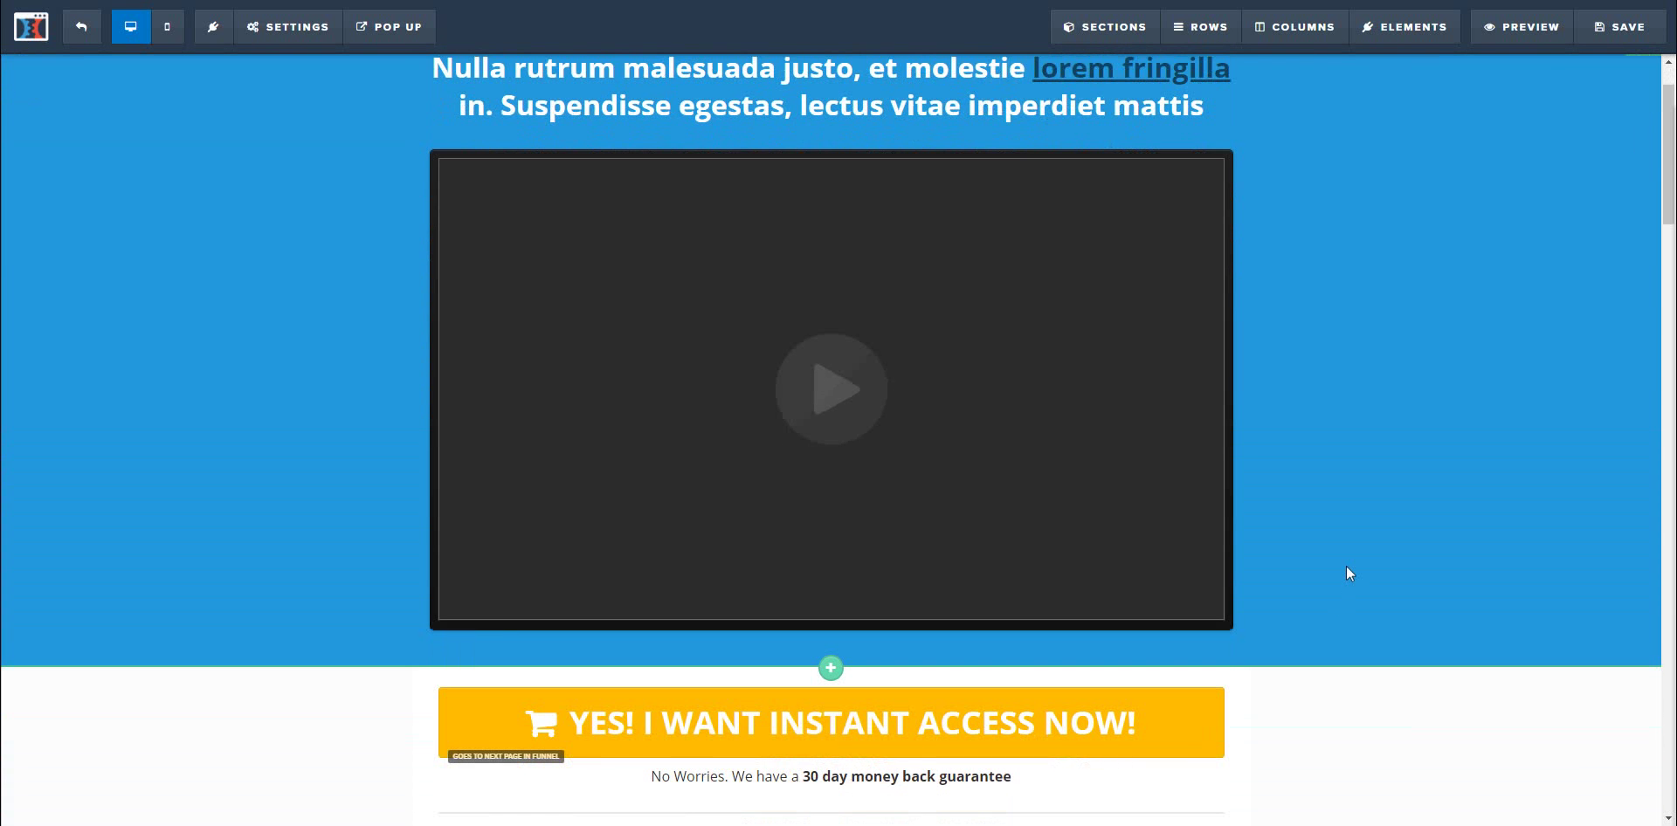
scroll(1348, 573, "up", 2)
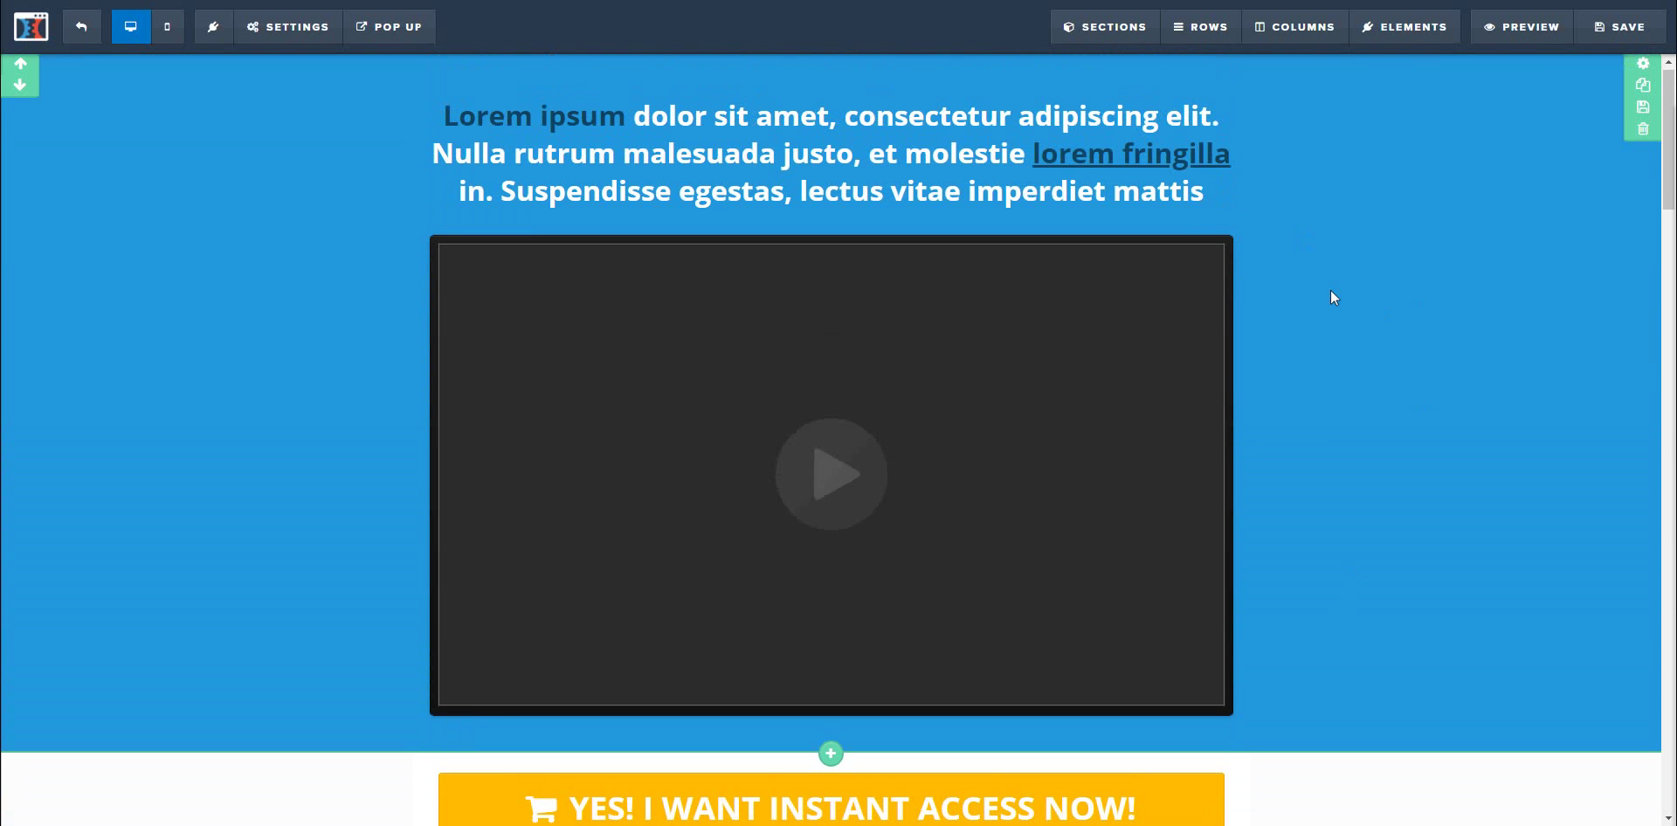
Step: Change the footer's copyright line to read "Copyright 2018. TheOzAffiliate.com"
scroll(1329, 290, "down", 9)
scroll(1334, 298, "down", 20)
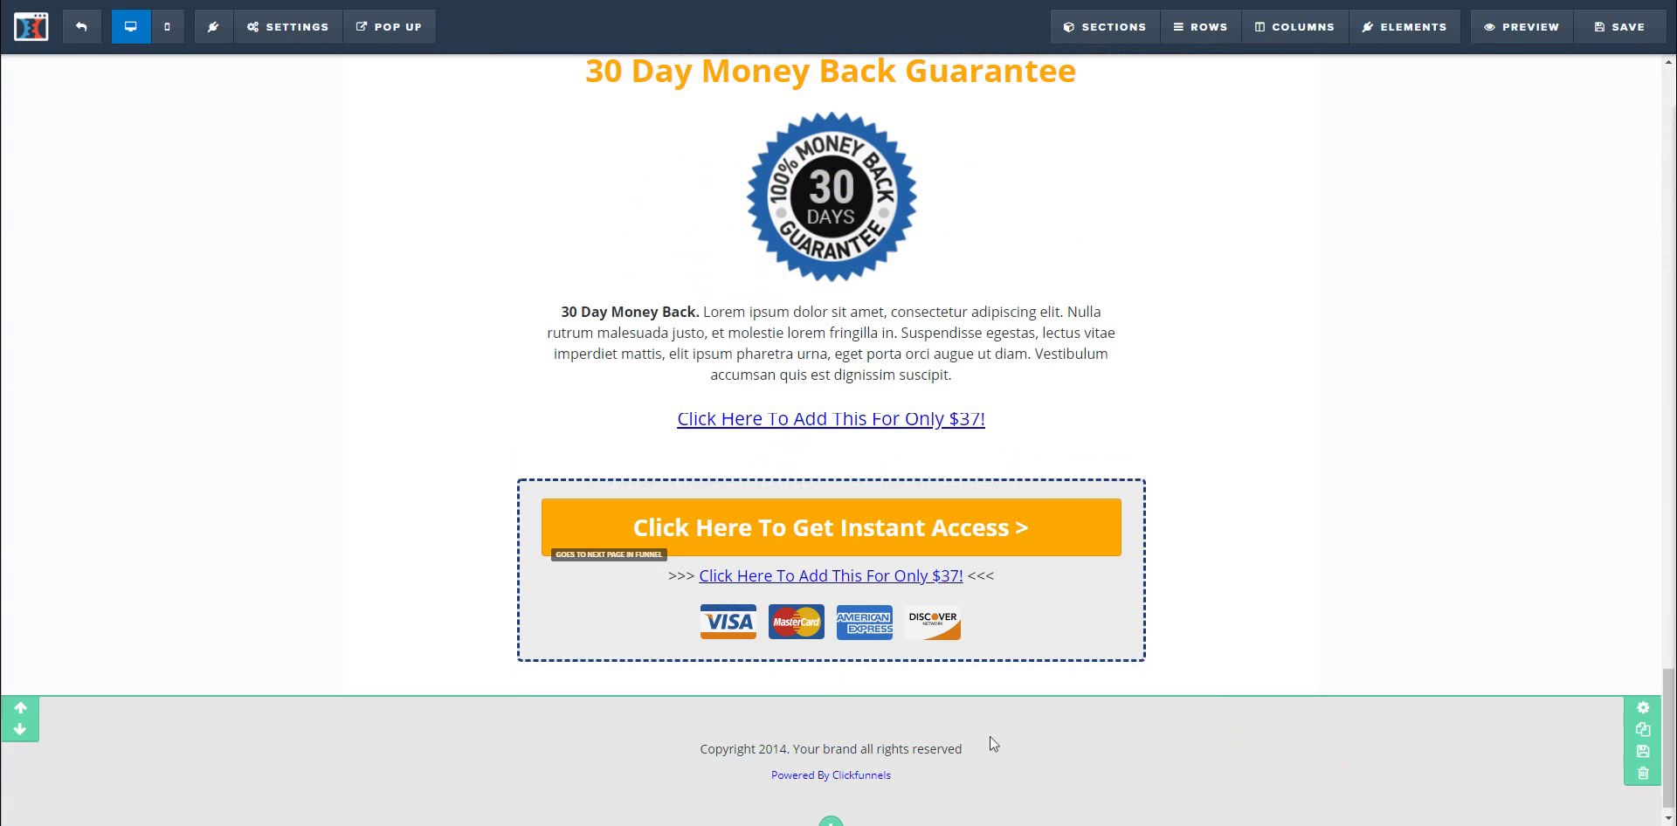
left_click(788, 748)
key("BackSpace")
type("8")
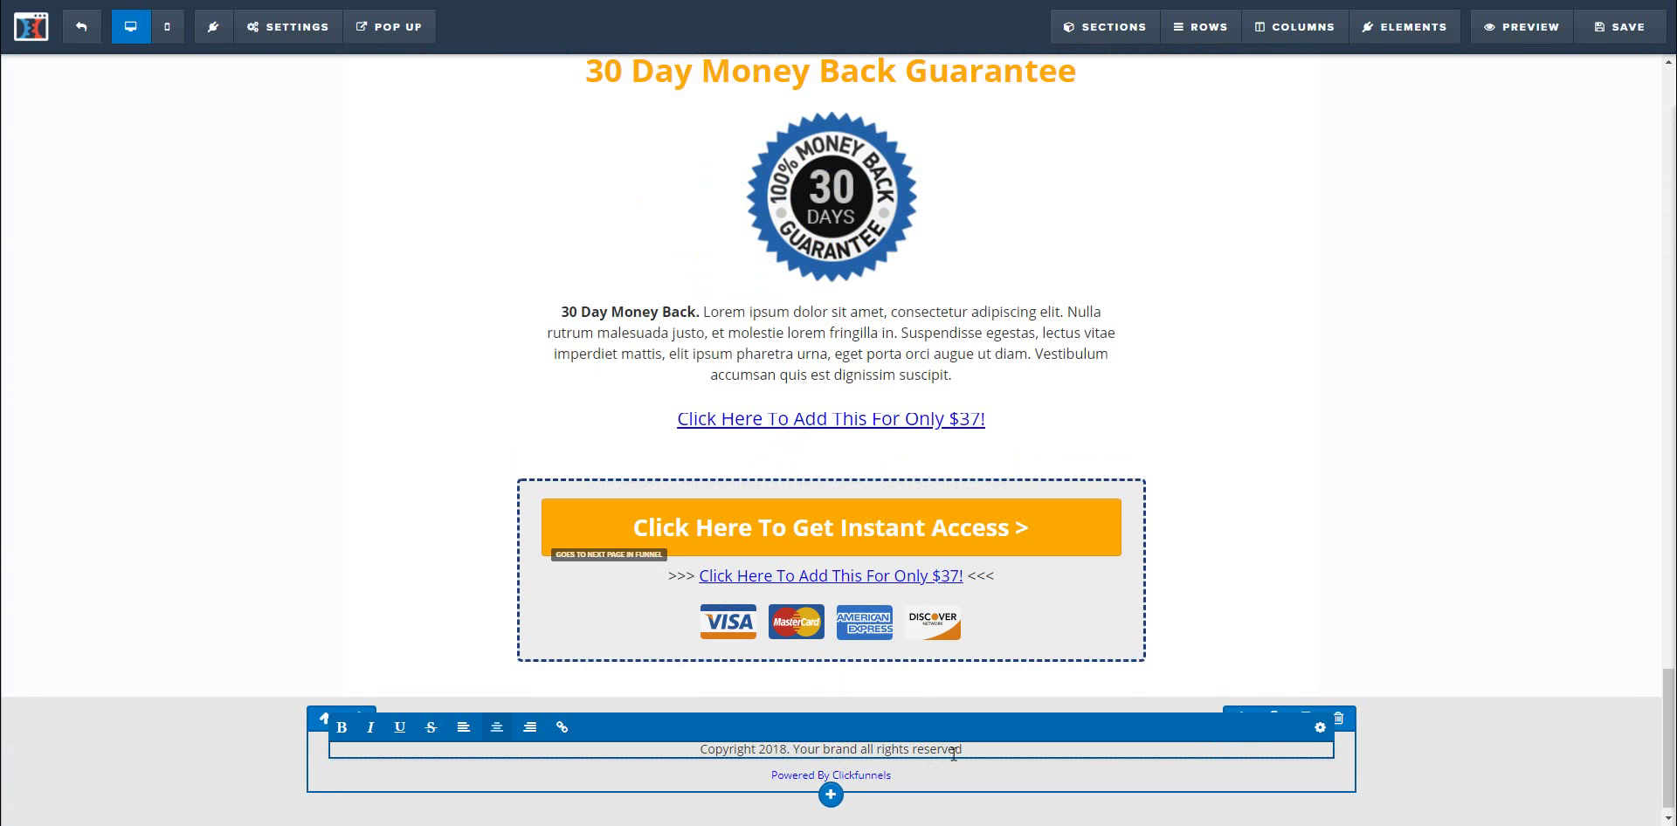
left_click_drag(961, 753, 801, 753)
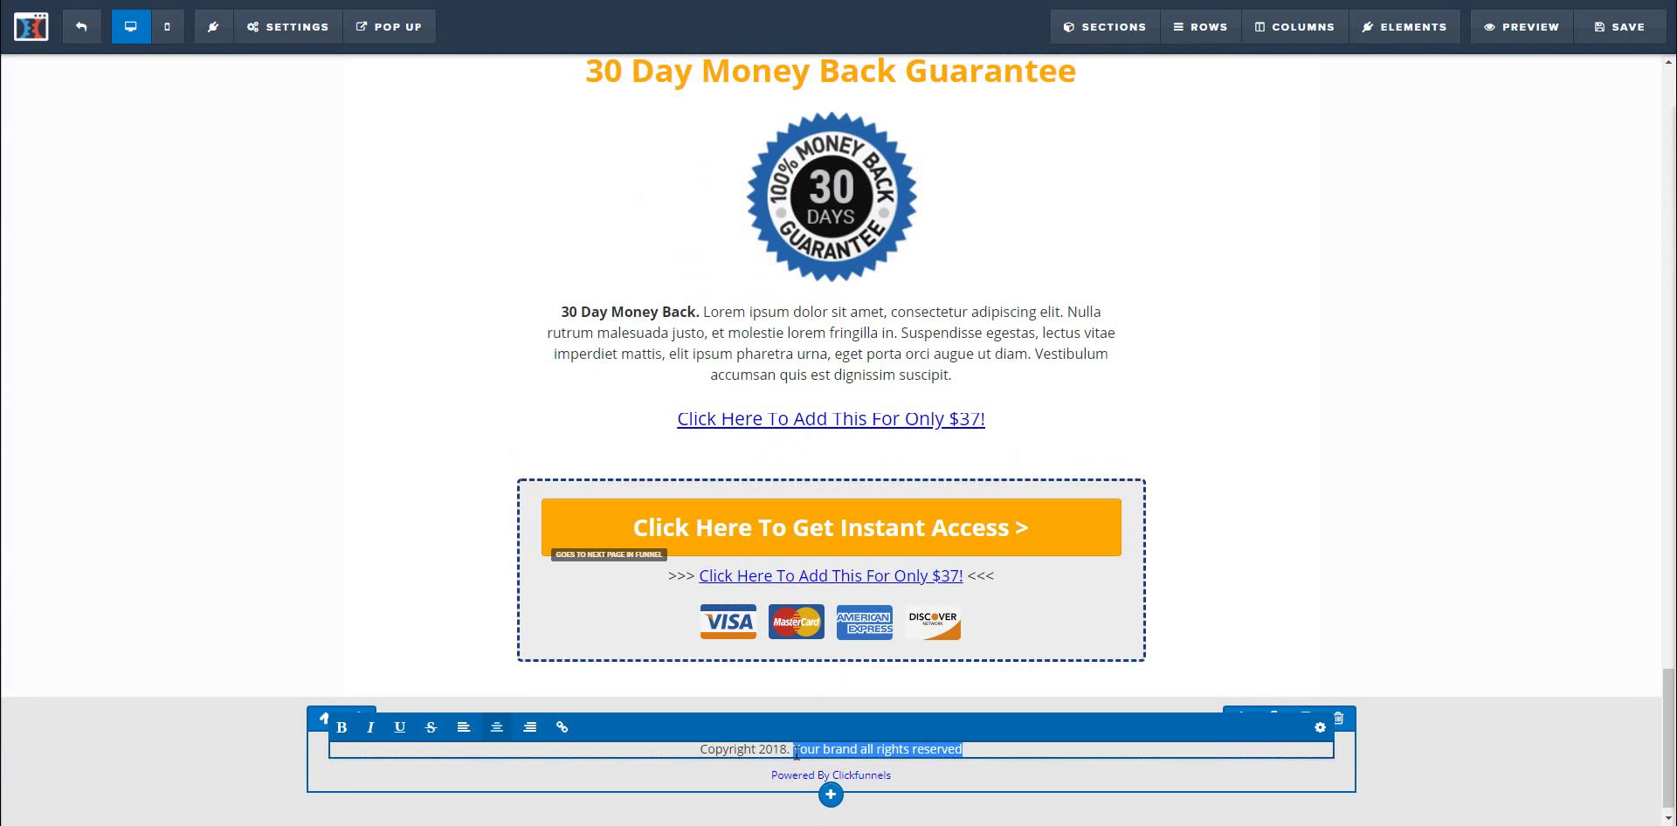
type("The Oz")
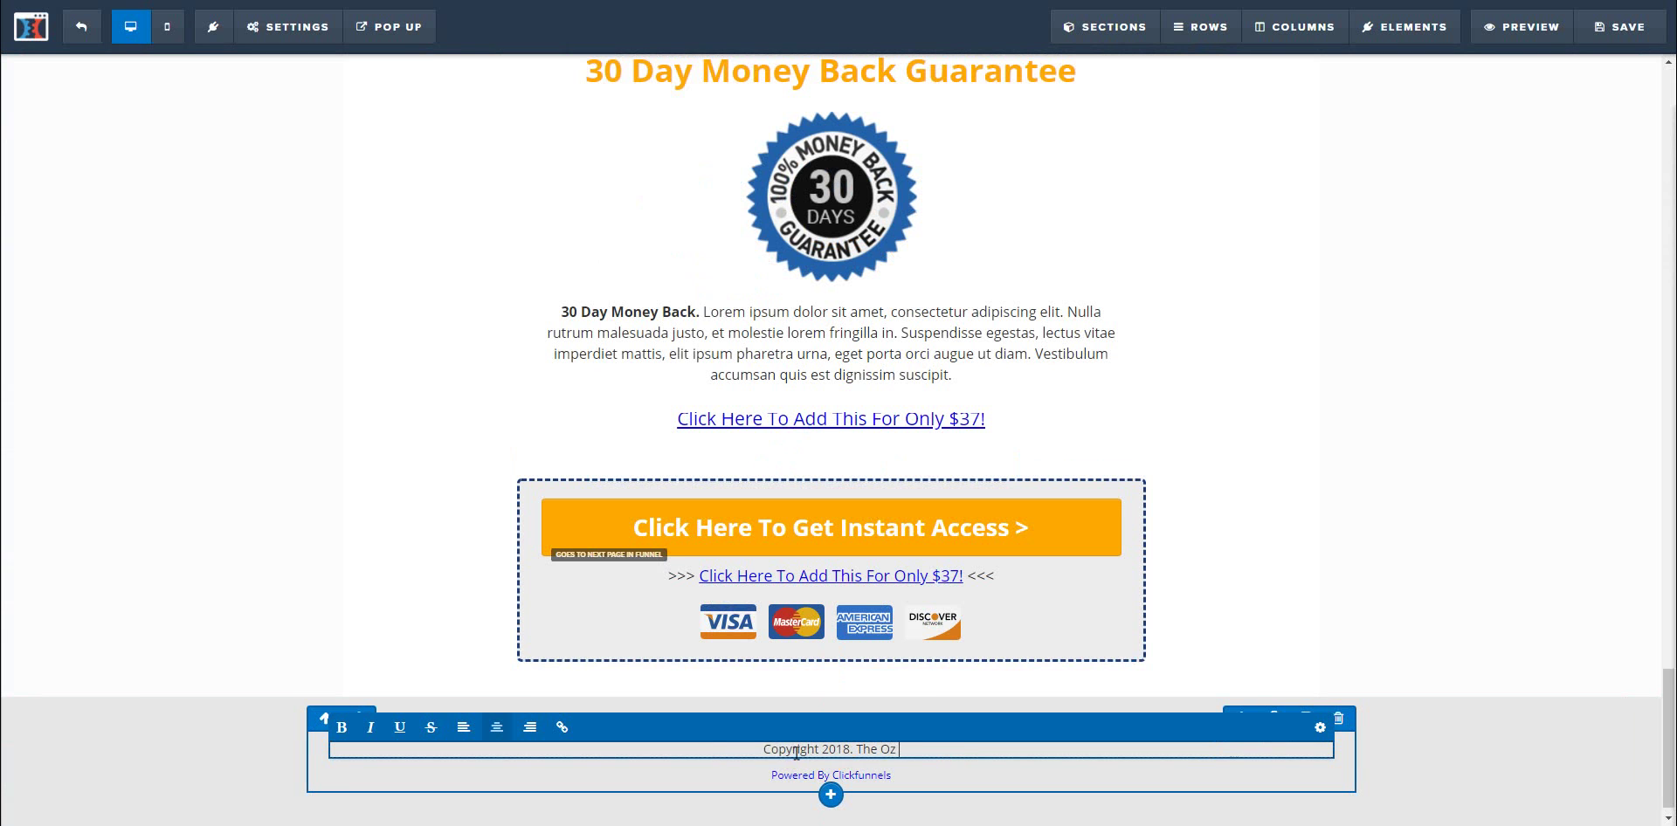
type(" Affiliate")
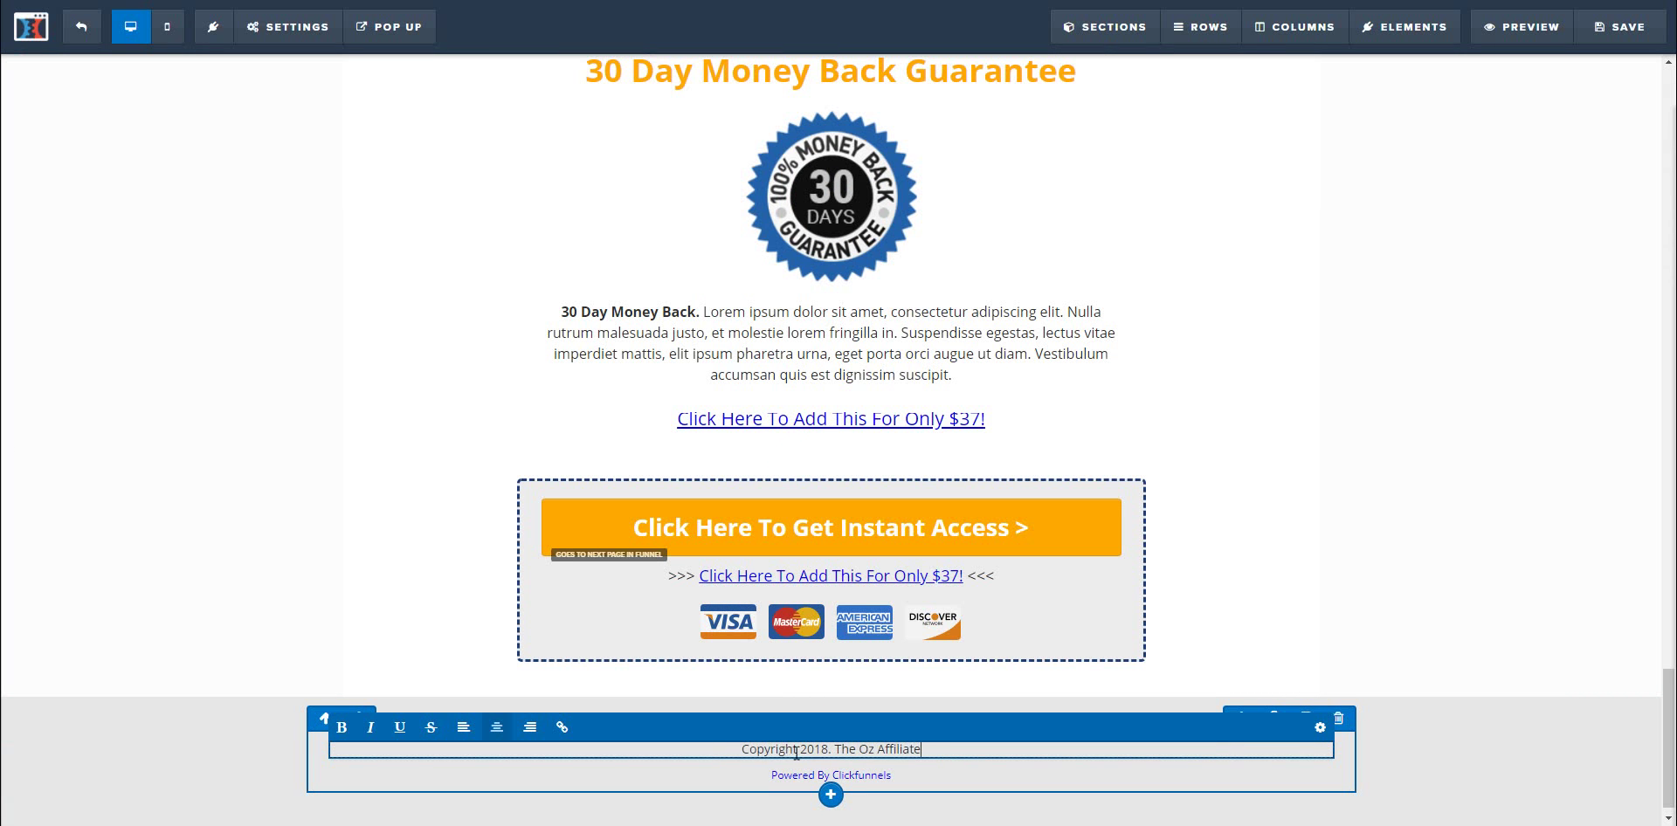
type(".com")
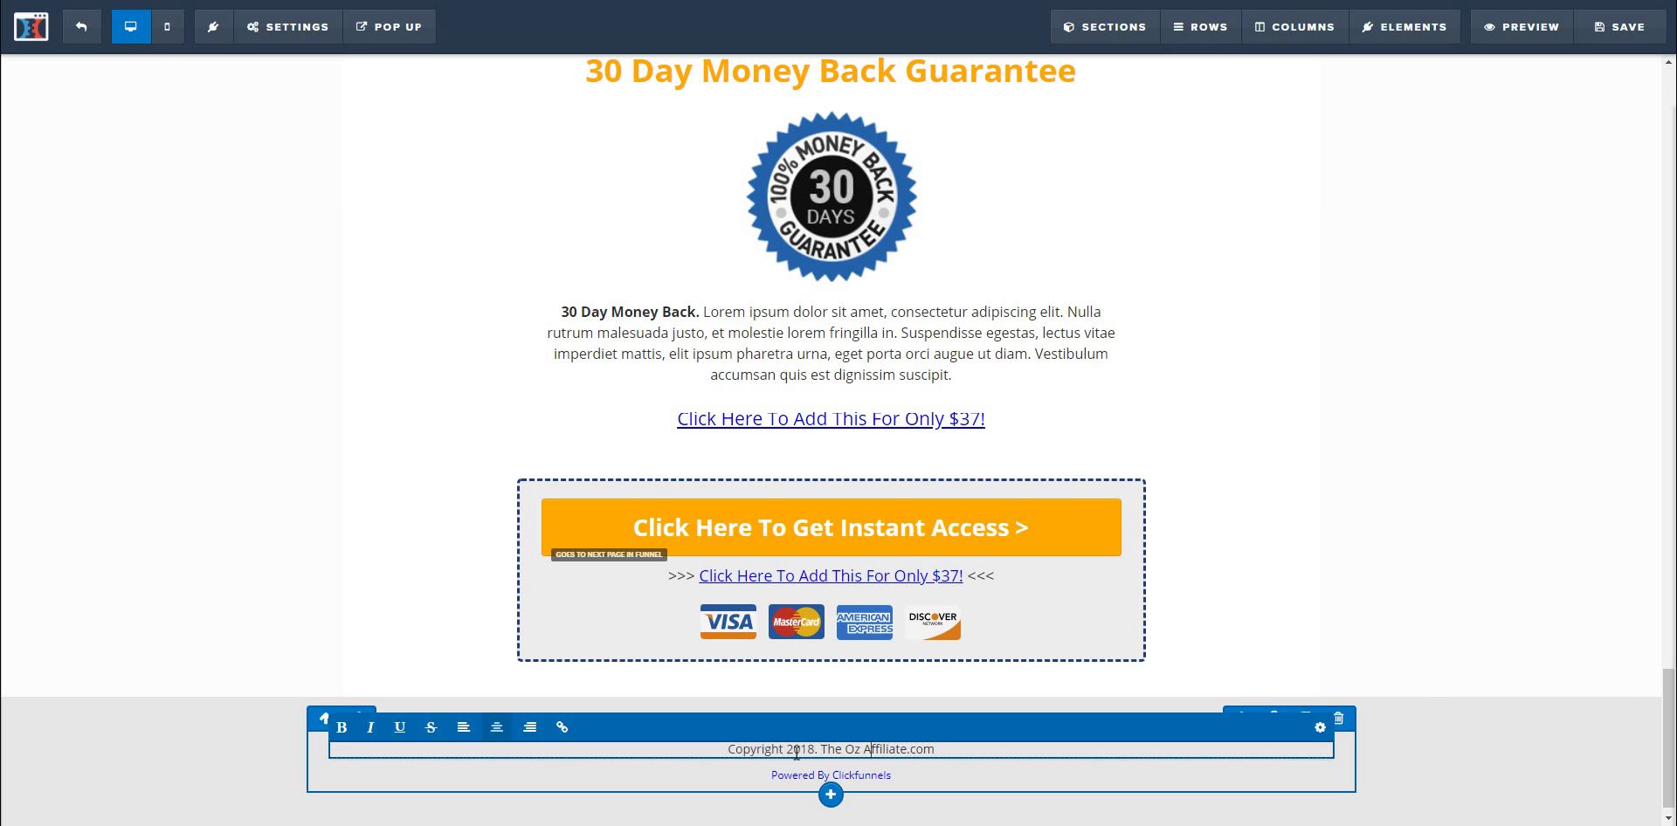
key("BackSpace")
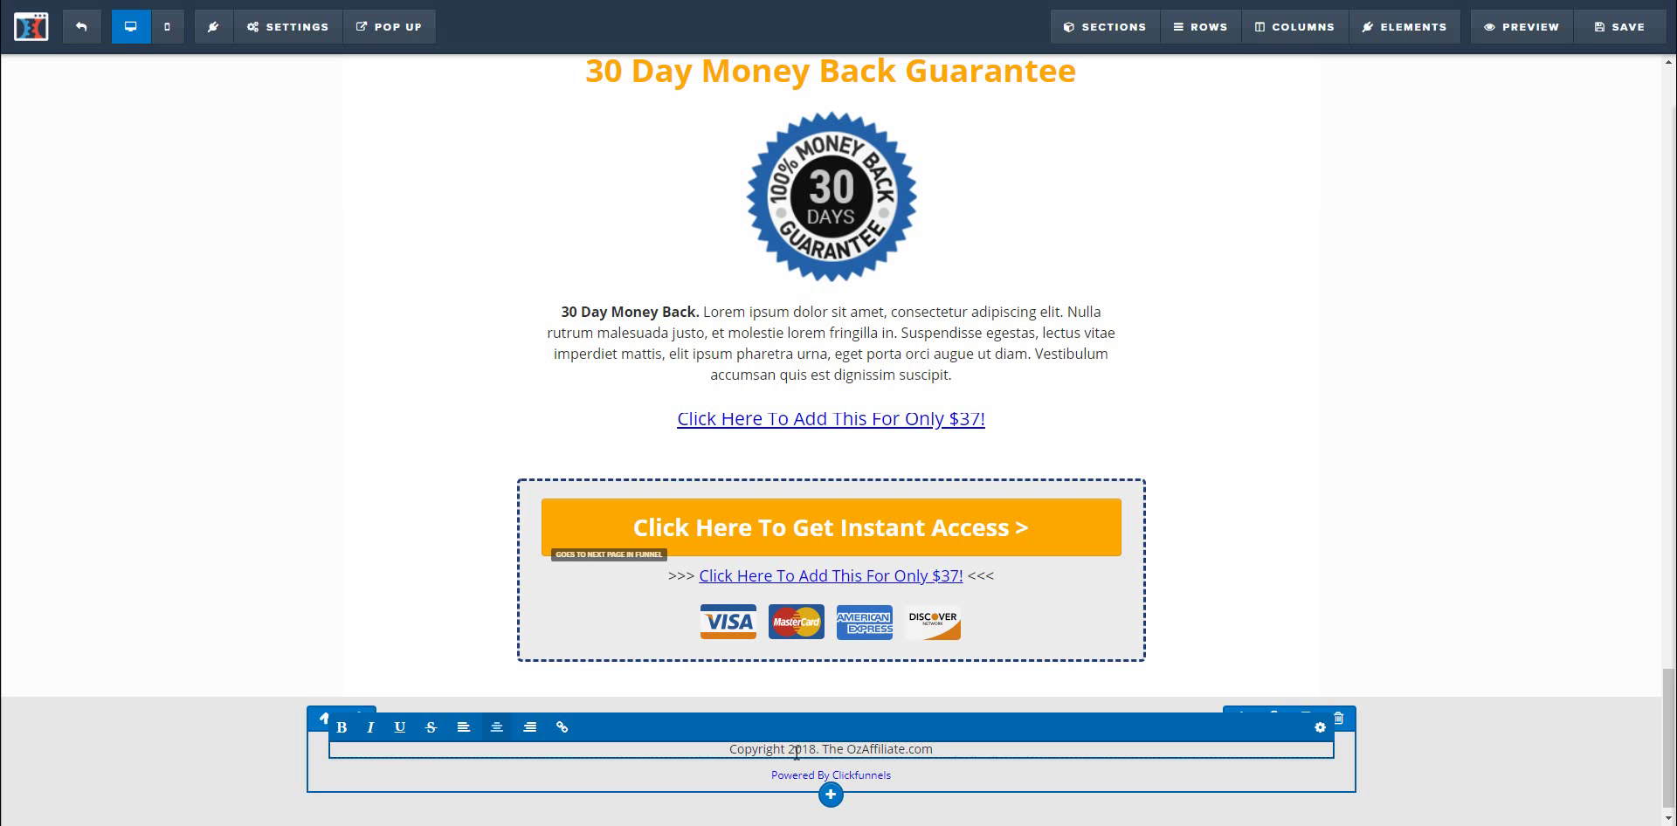
key("BackSpace")
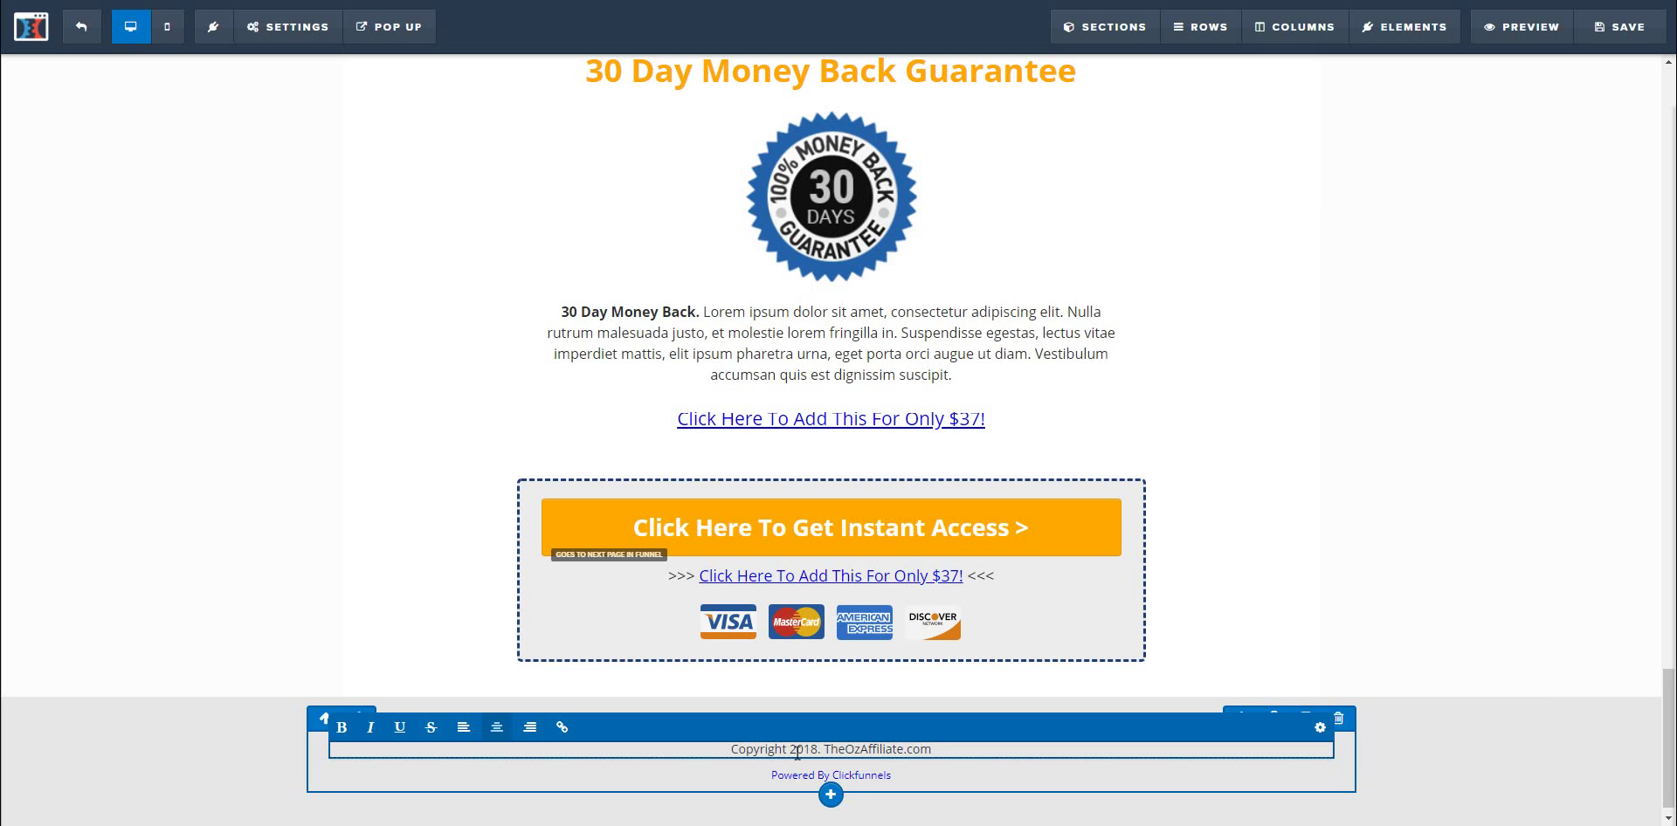
left_click(1288, 601)
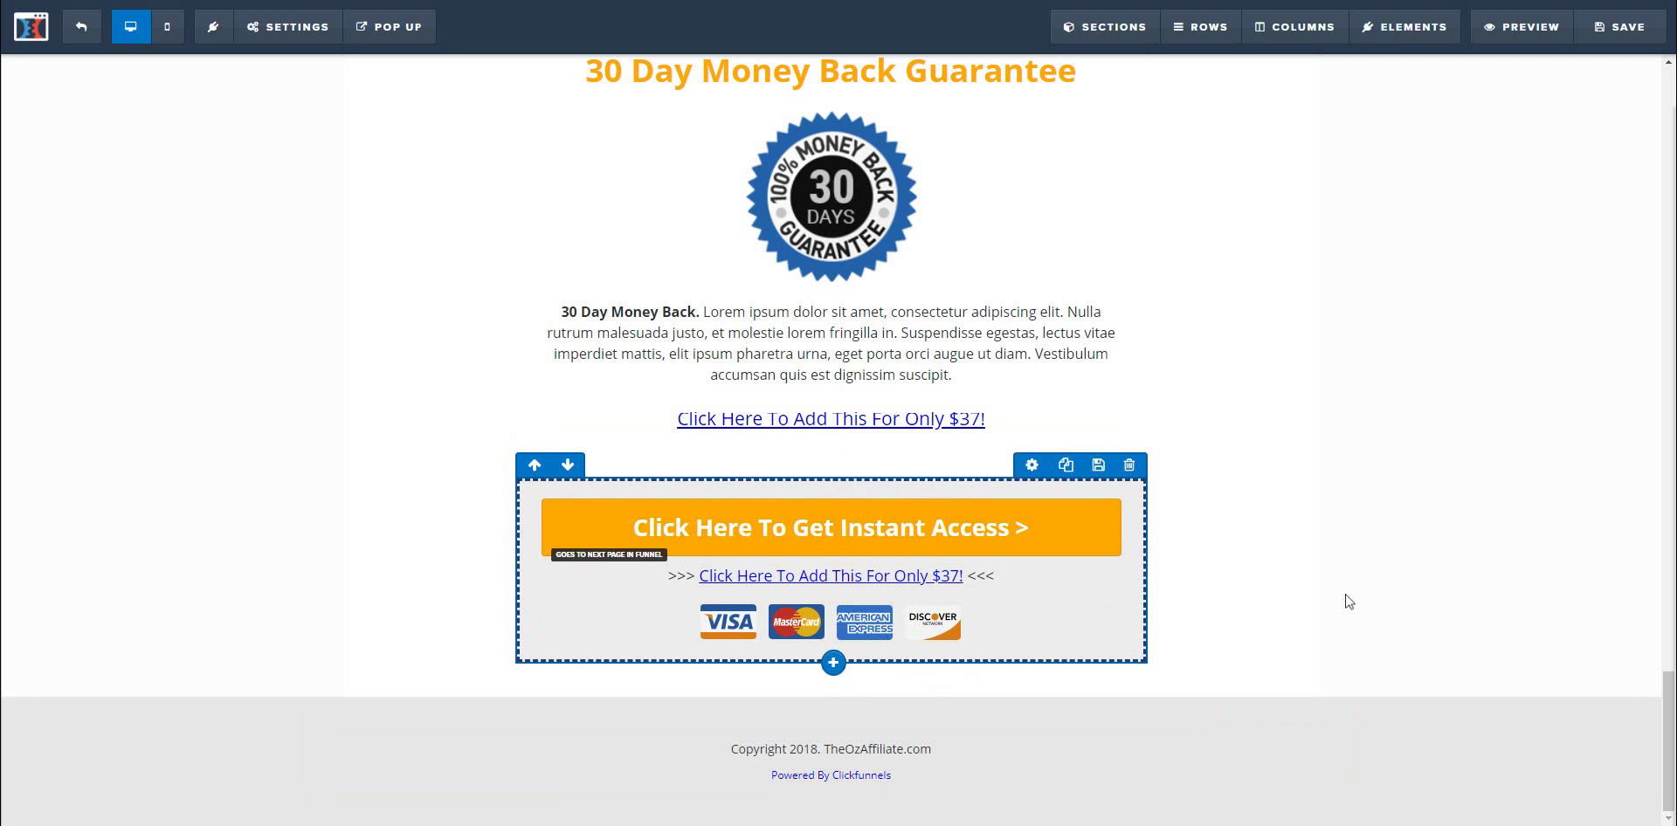
Step: Delete the 30 Day Money Back Guarantee row and the product image row with its feature list
scroll(838, 422, "up", 1)
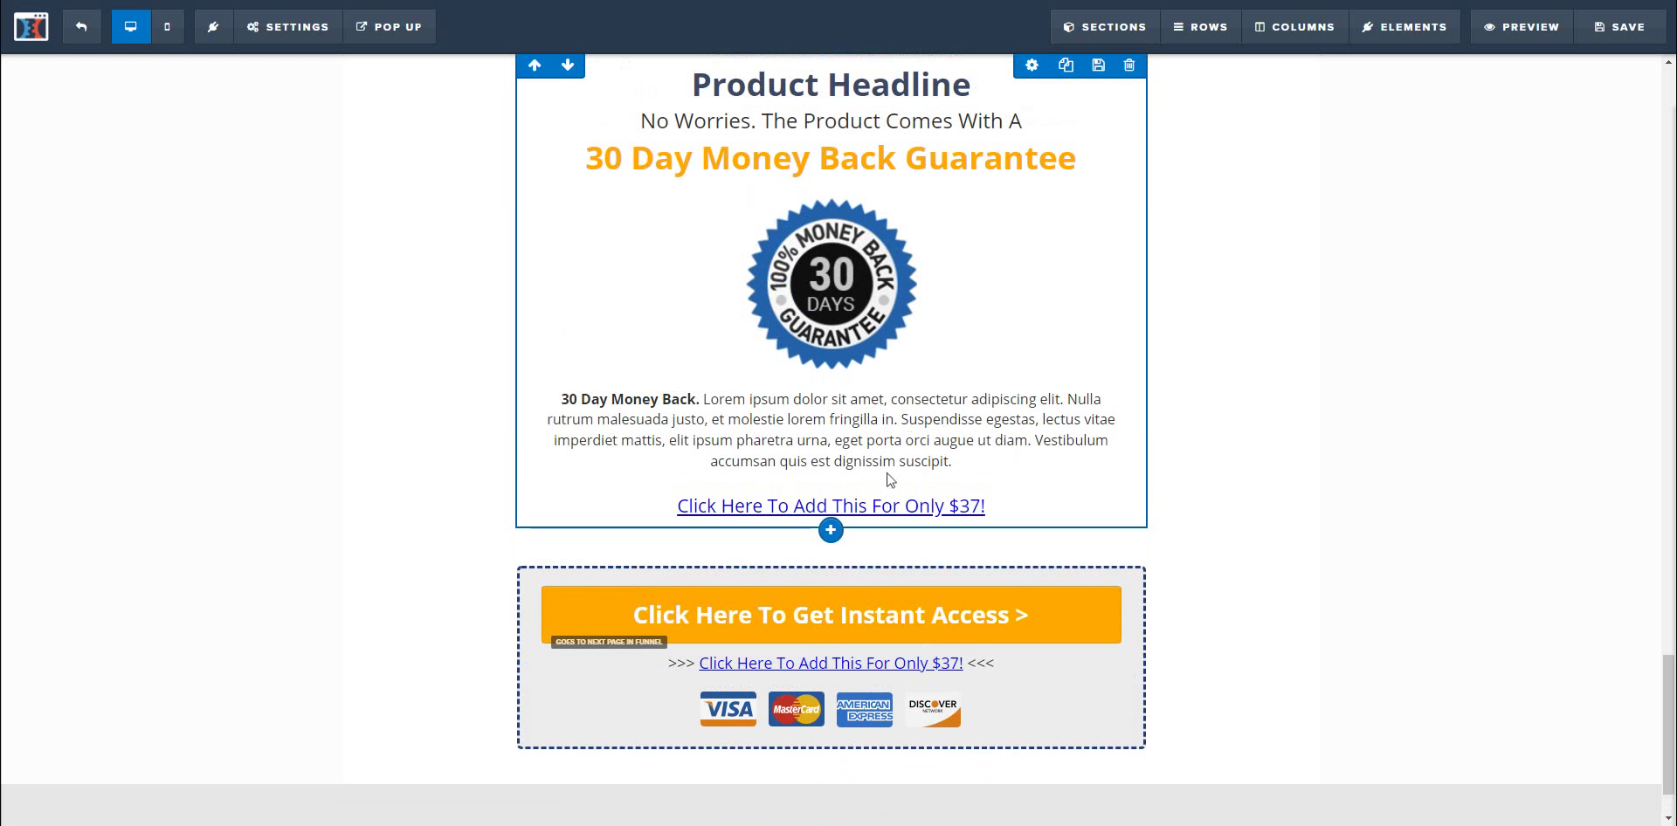
left_click(1129, 65)
left_click(931, 56)
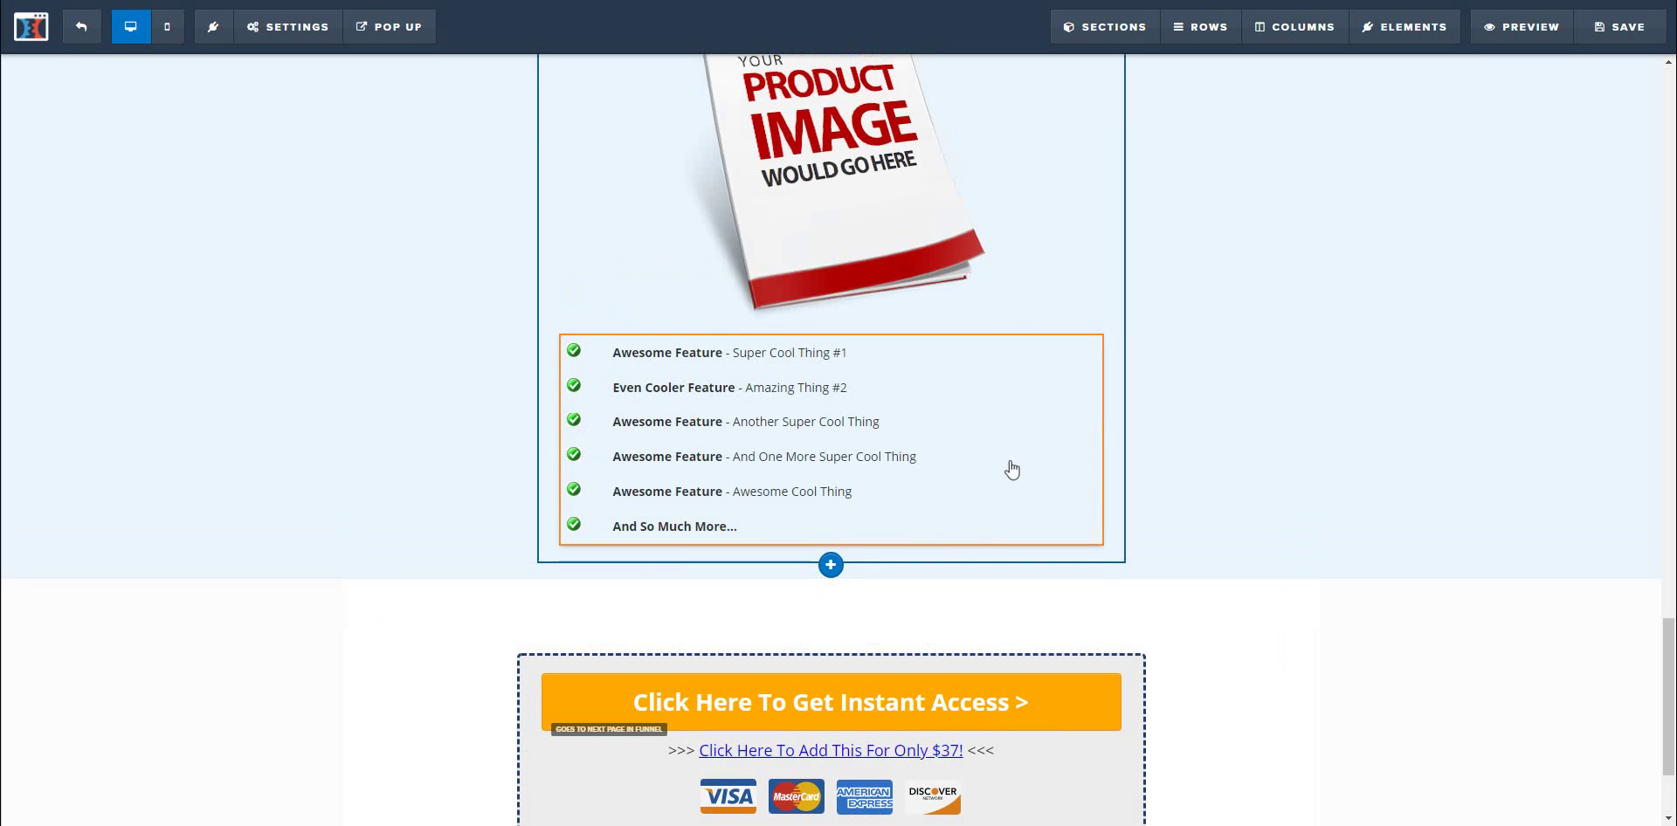
mouse_move(1067, 368)
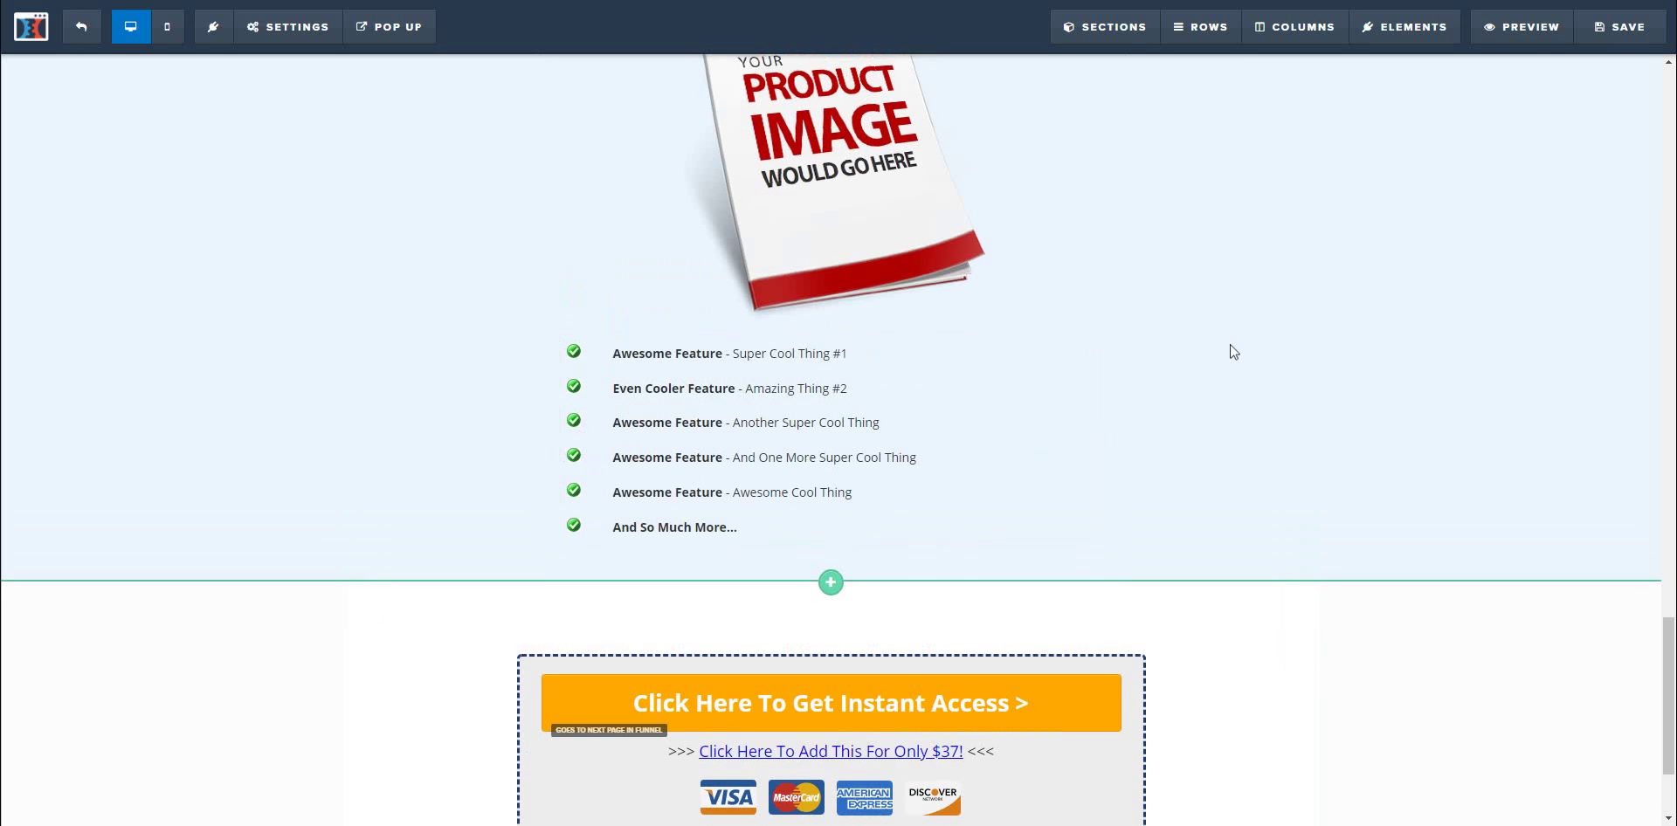
scroll(1214, 349, "up", 4)
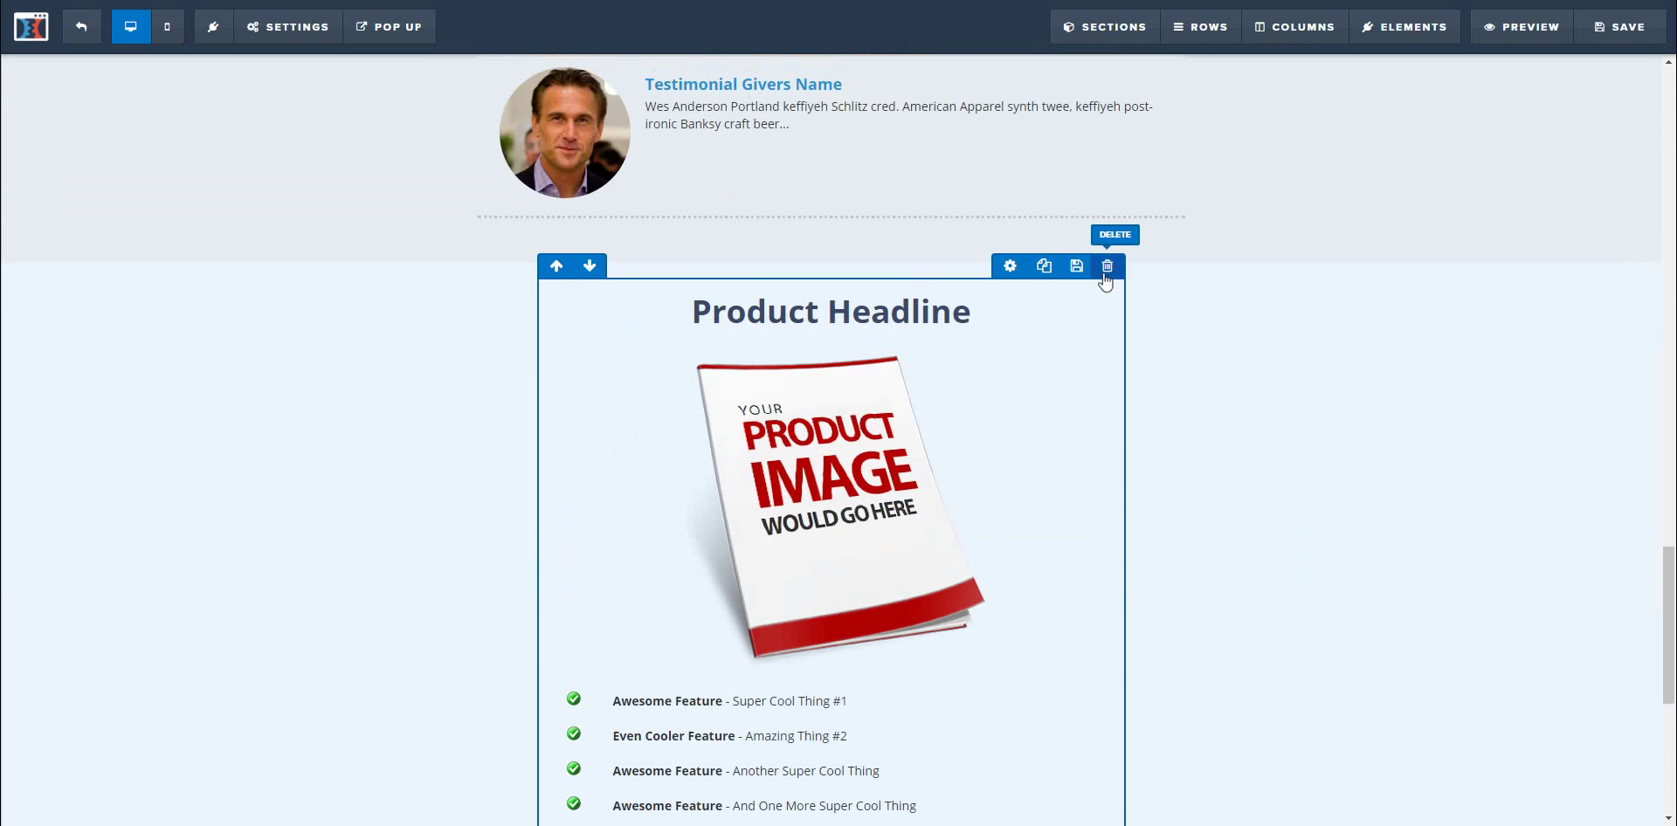
left_click(1105, 276)
left_click(940, 55)
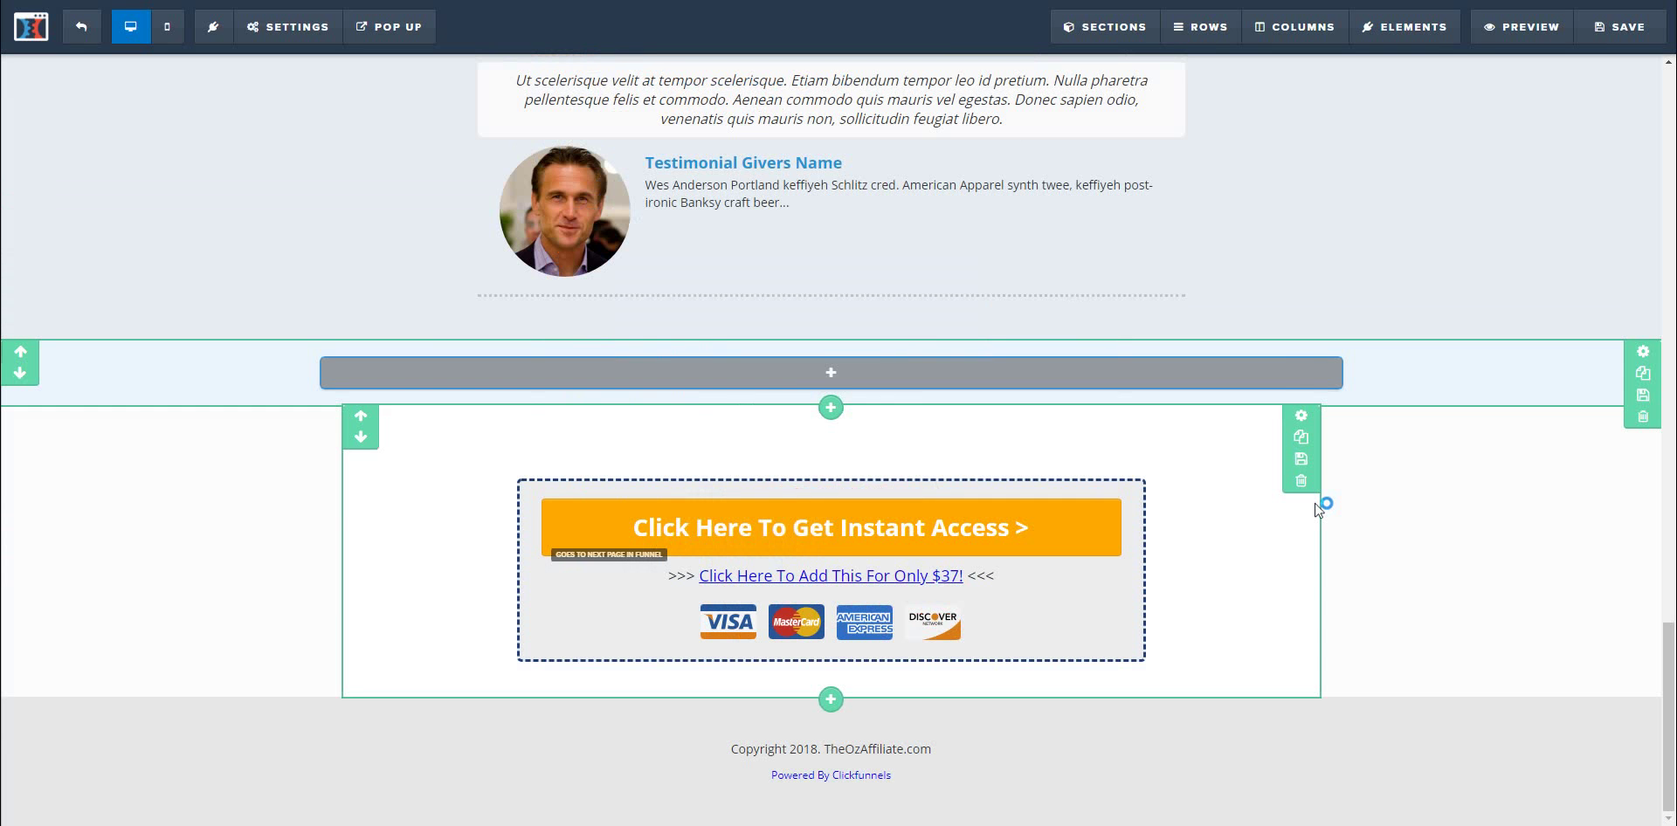
Step: Delete the empty light-blue section above the order box and the whole Testimonial Headline section
scroll(1345, 476, "up", 2)
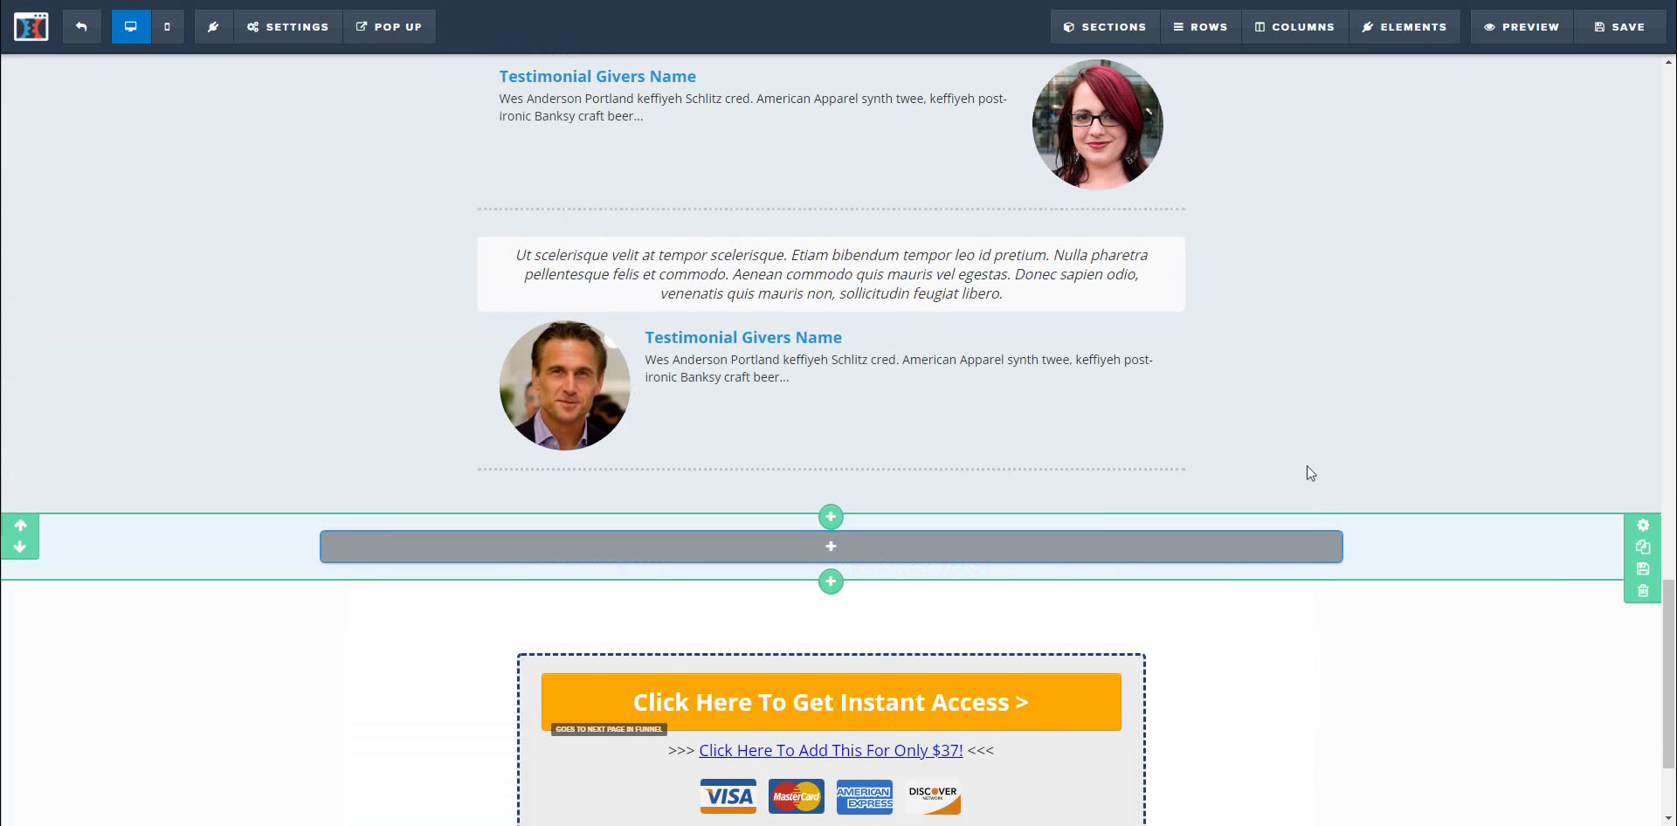
scroll(1302, 472, "up", 1)
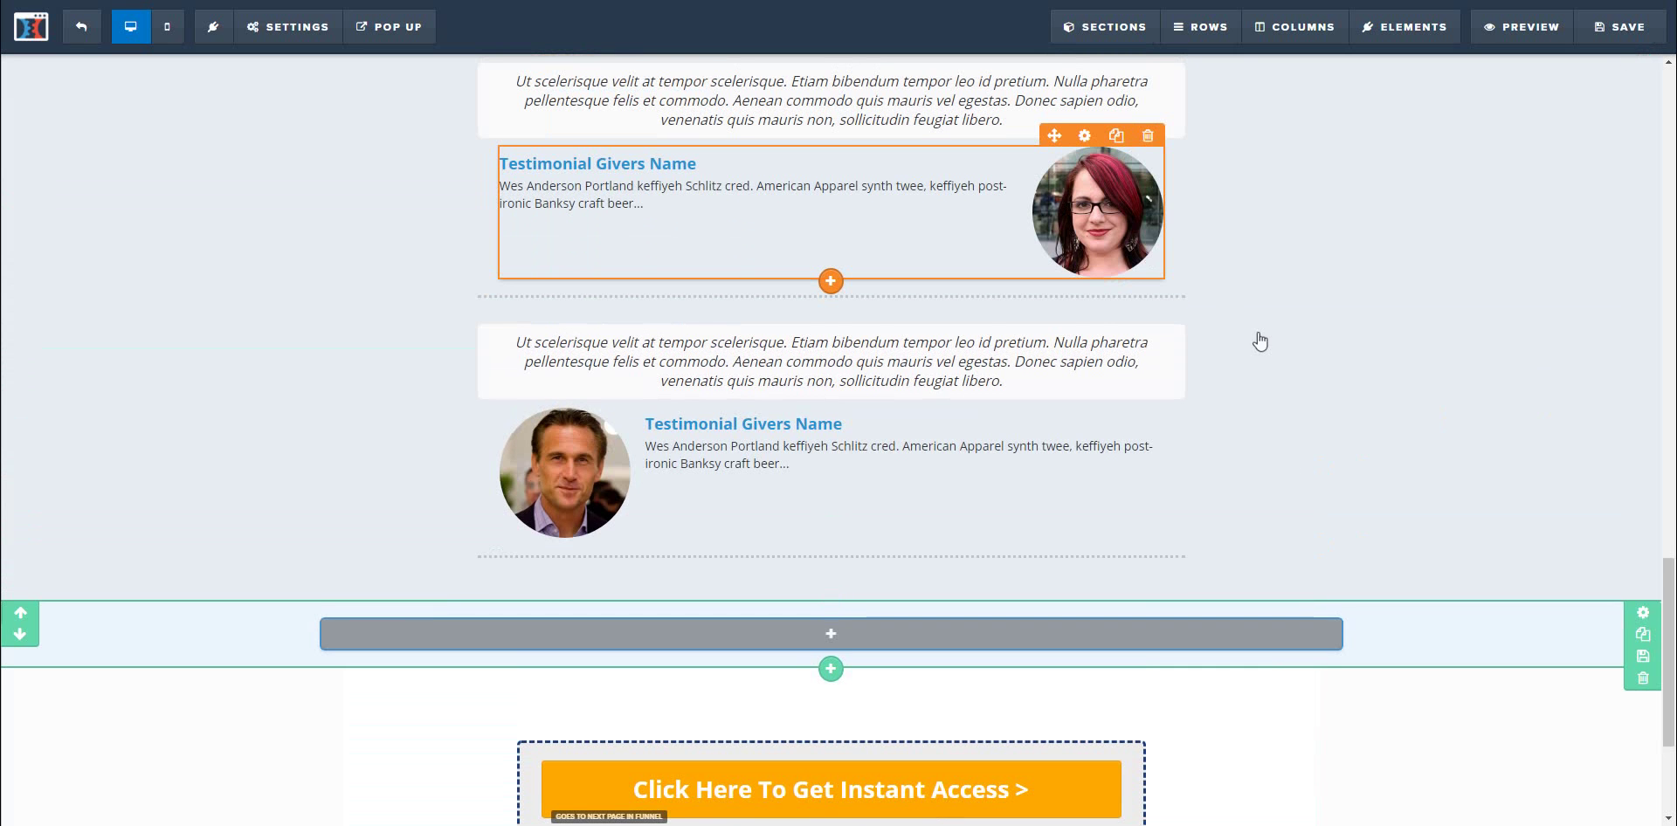
scroll(1337, 389, "up", 5)
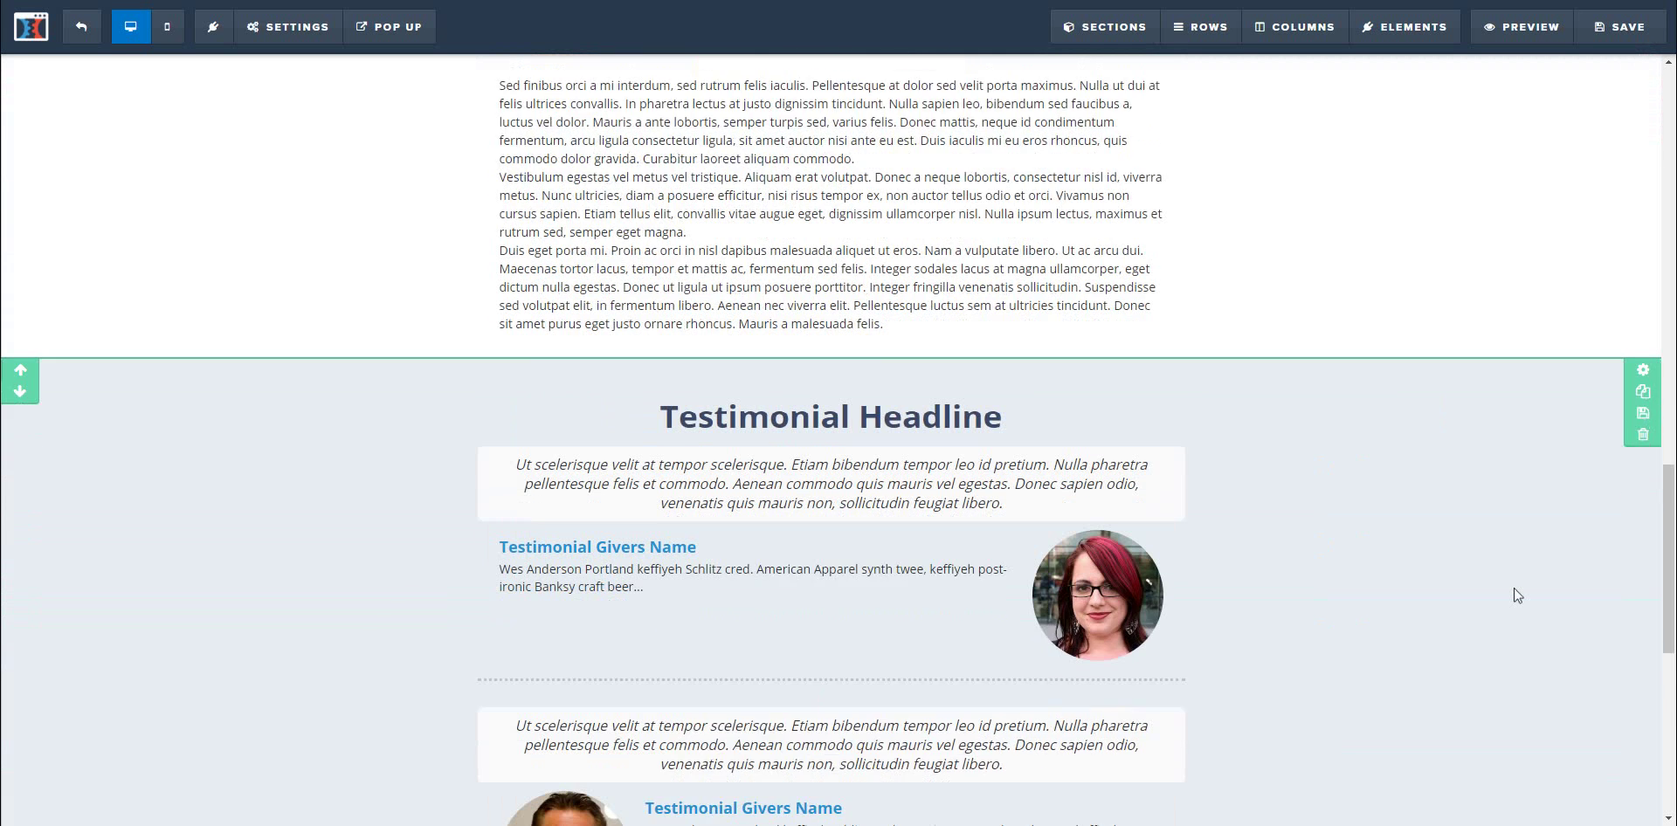
scroll(1511, 586, "down", 4)
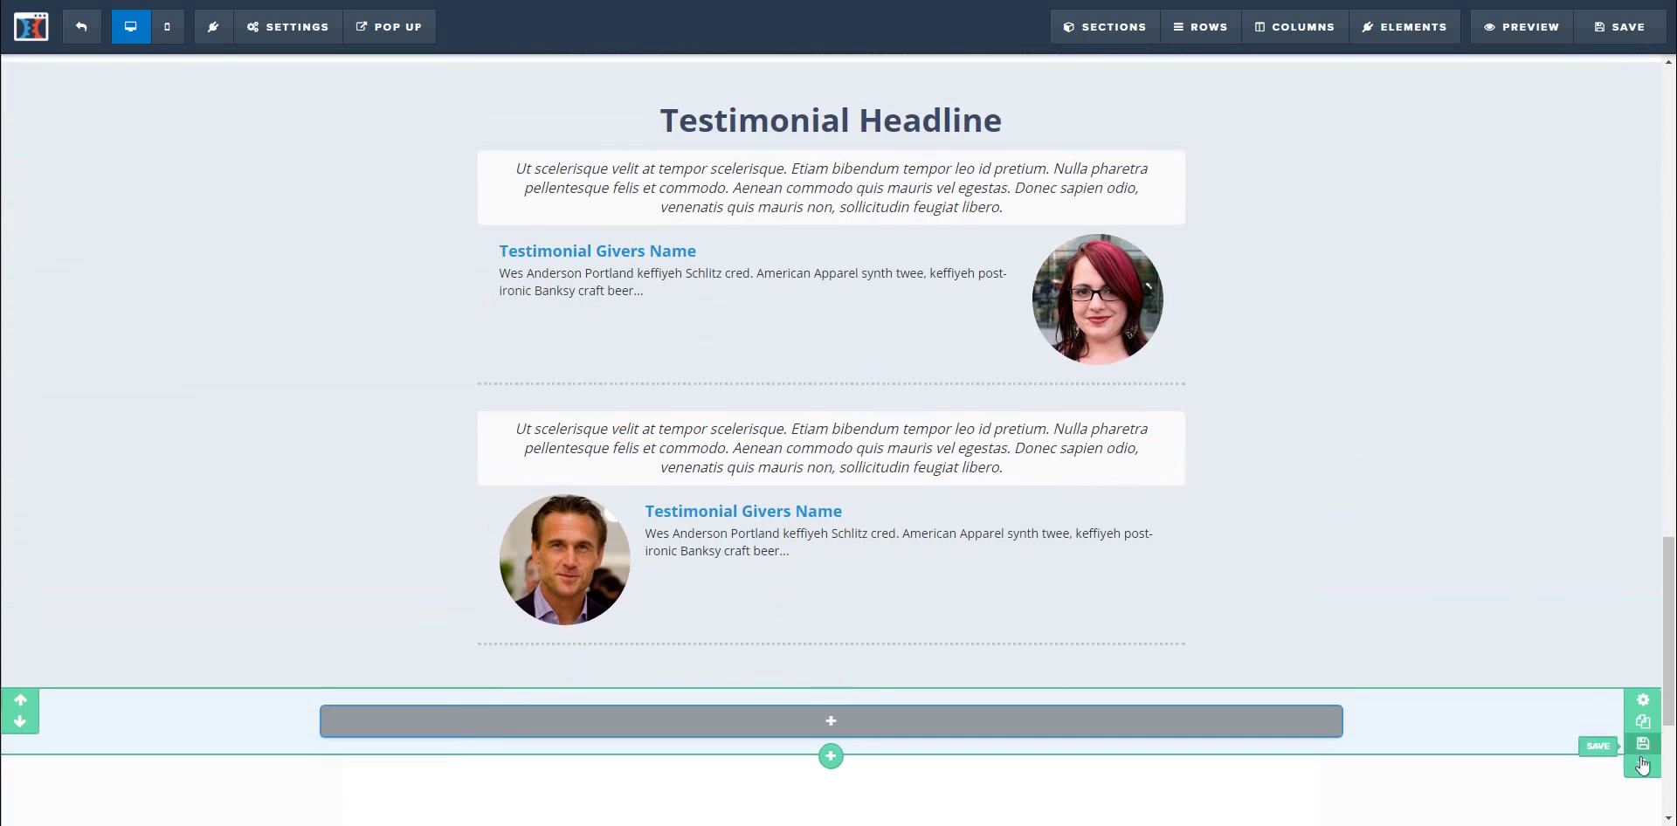
left_click(1642, 766)
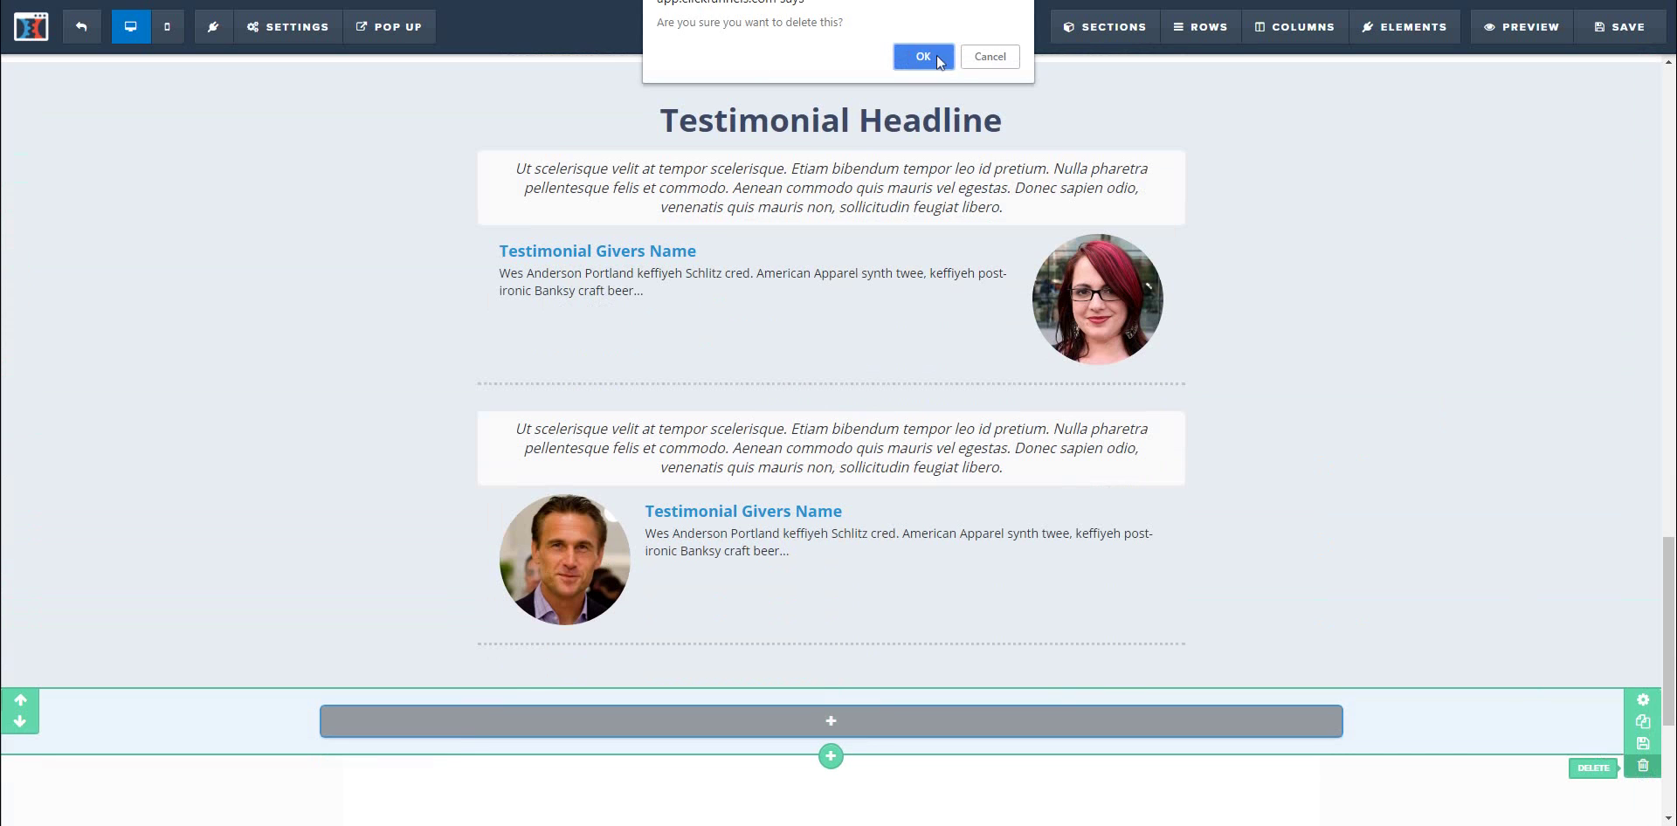
left_click(924, 57)
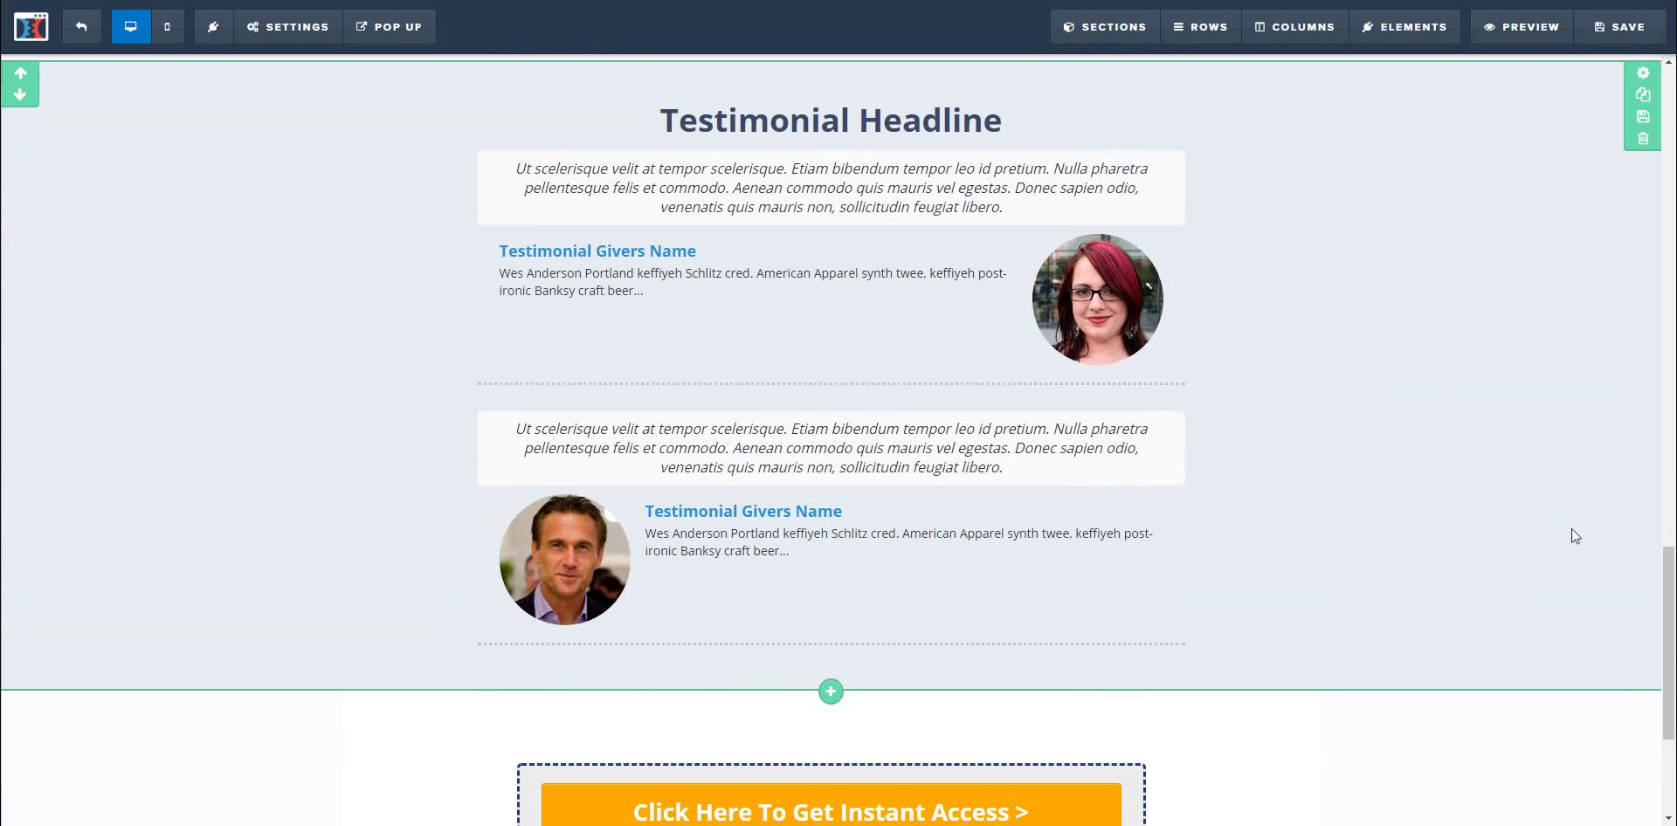
left_click(1642, 139)
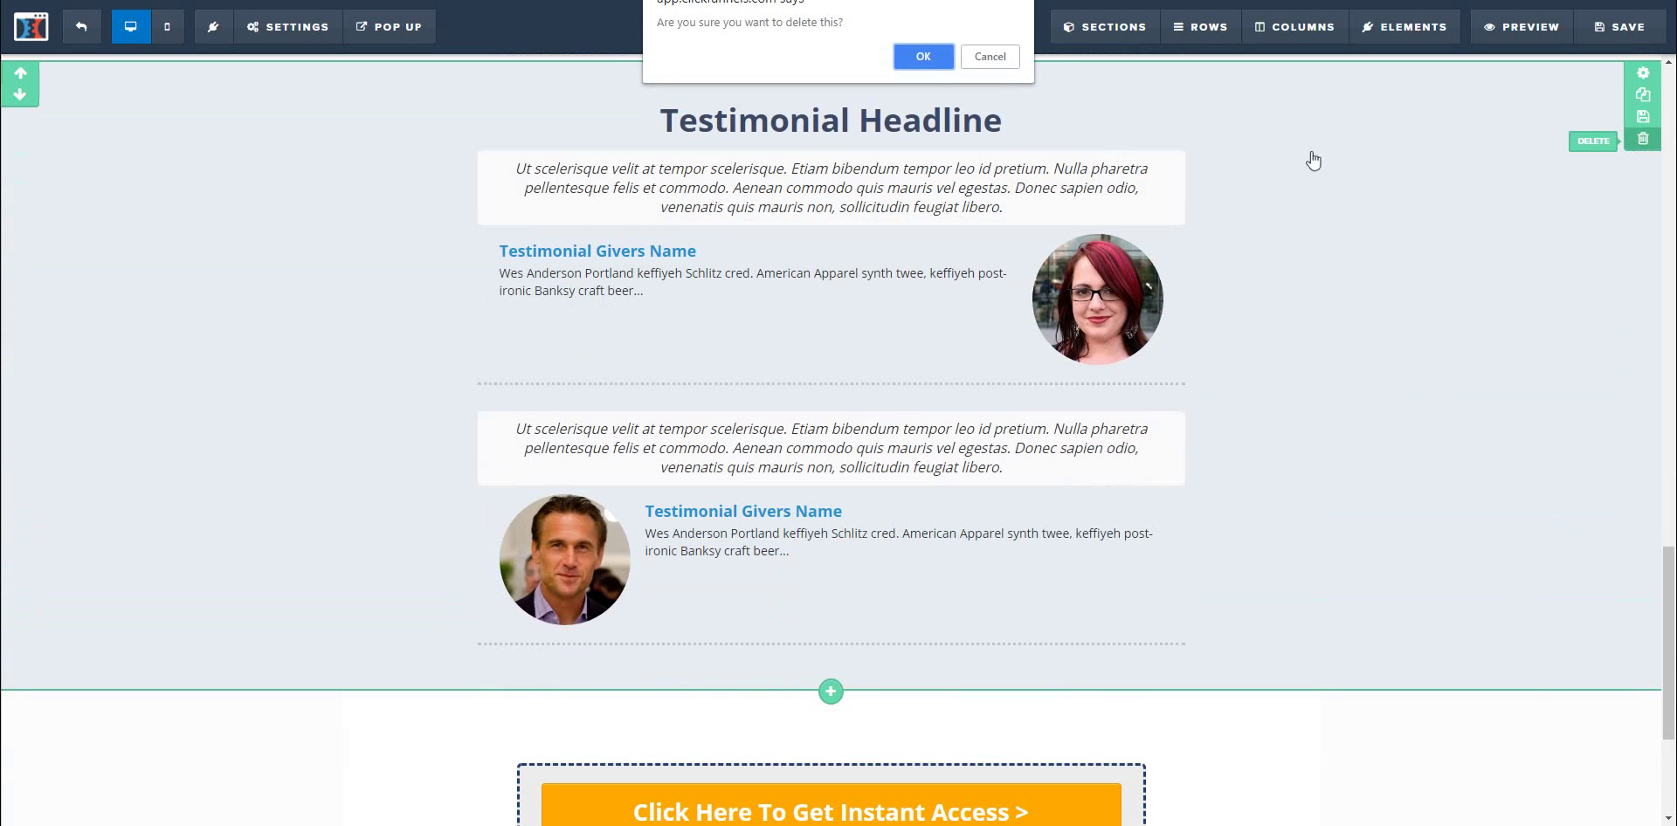
key("Return")
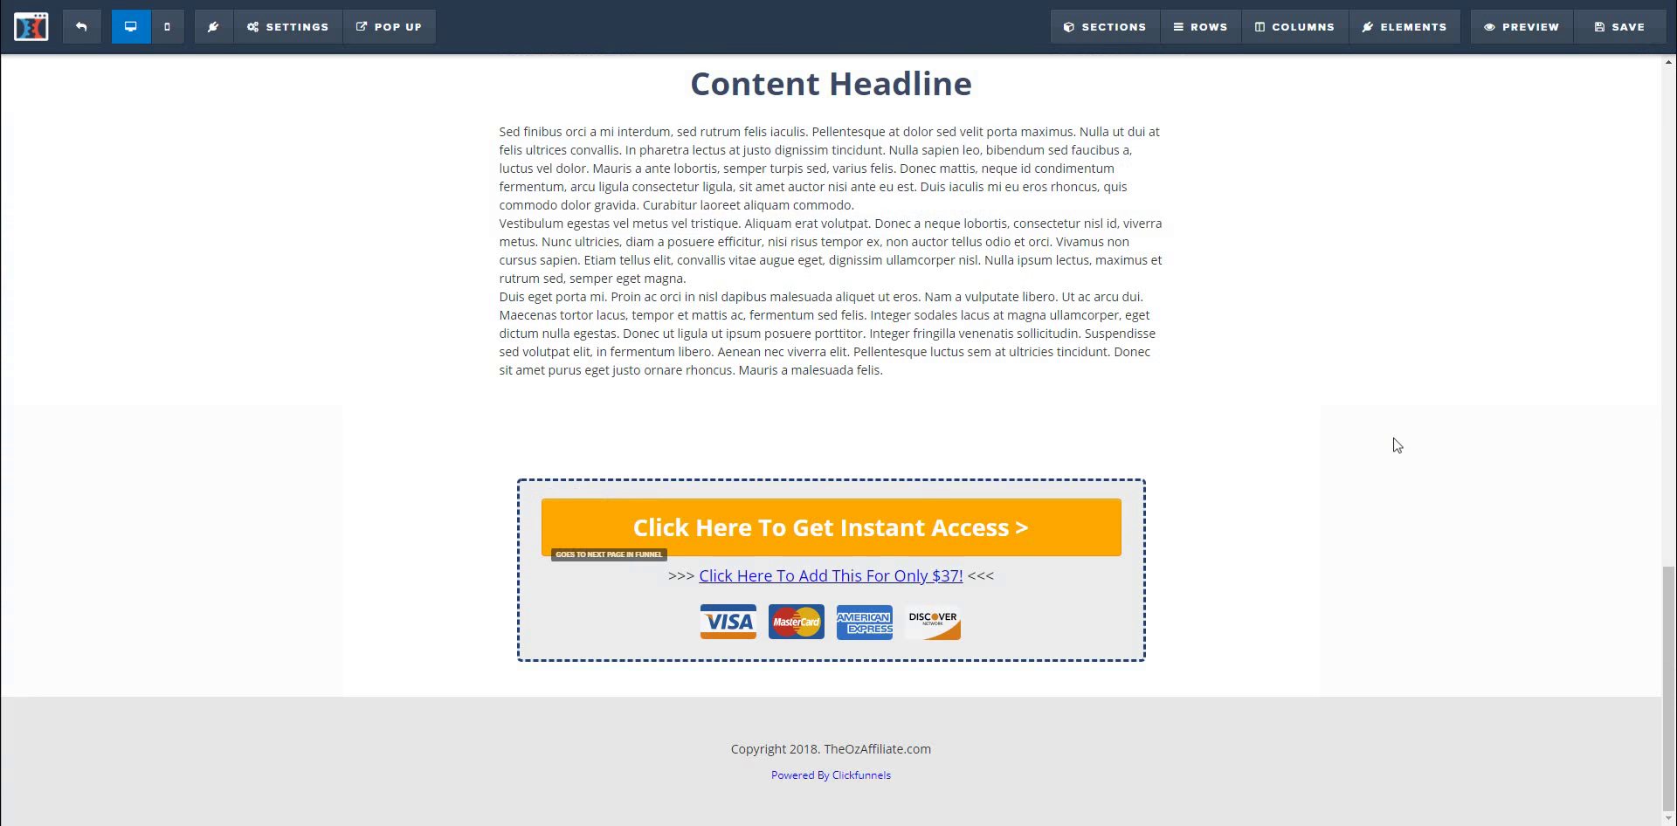
Step: Delete the white section containing the Content Headline text blocks
scroll(1397, 445, "up", 4)
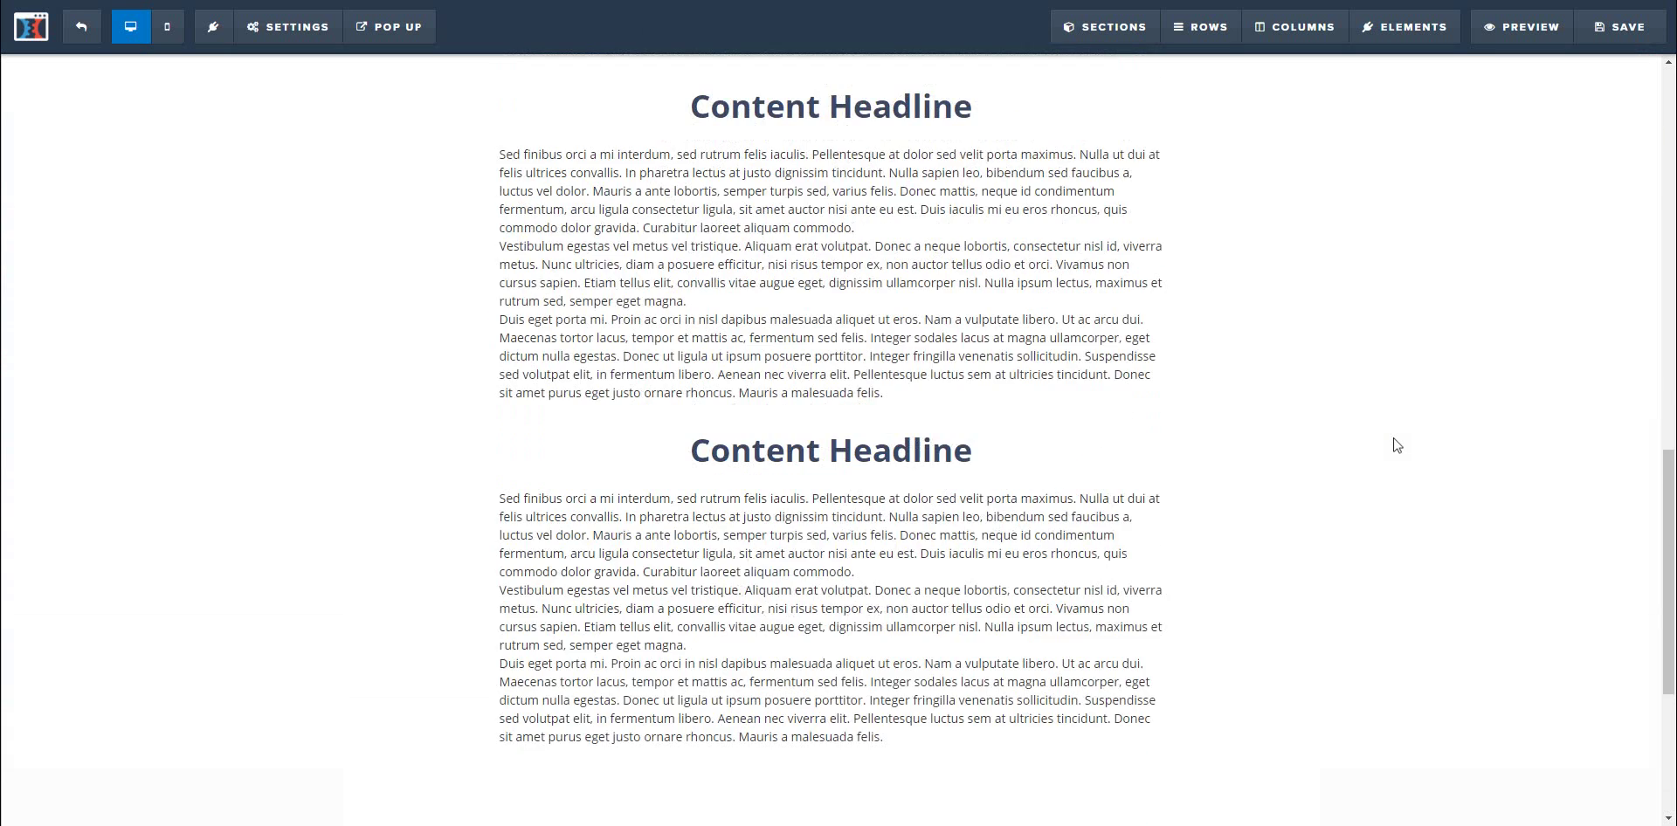
scroll(1395, 445, "up", 4)
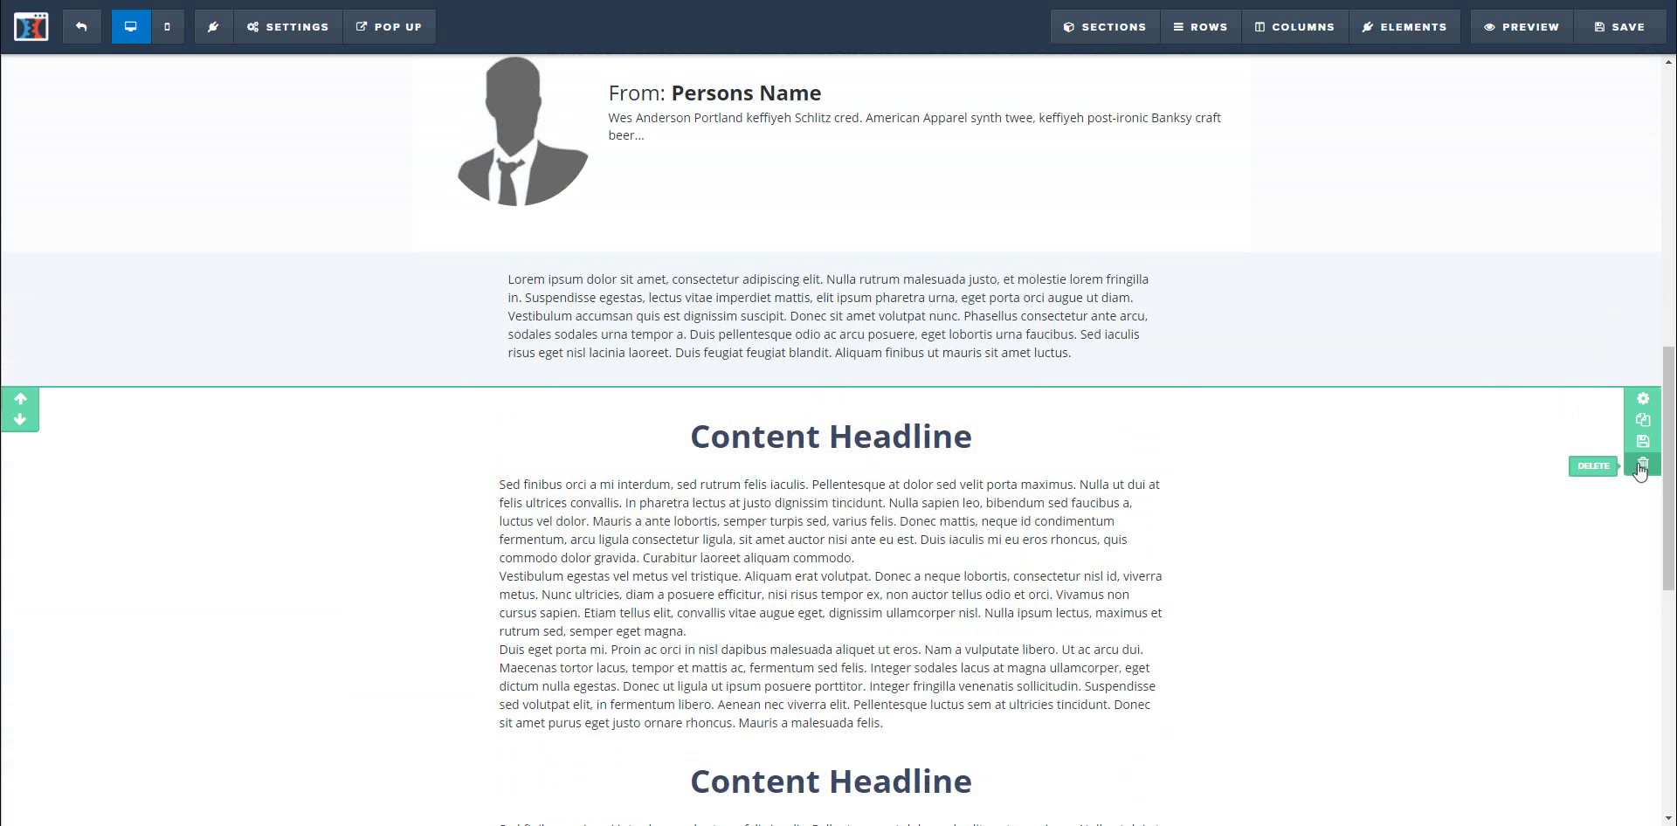
left_click(1640, 468)
left_click(924, 58)
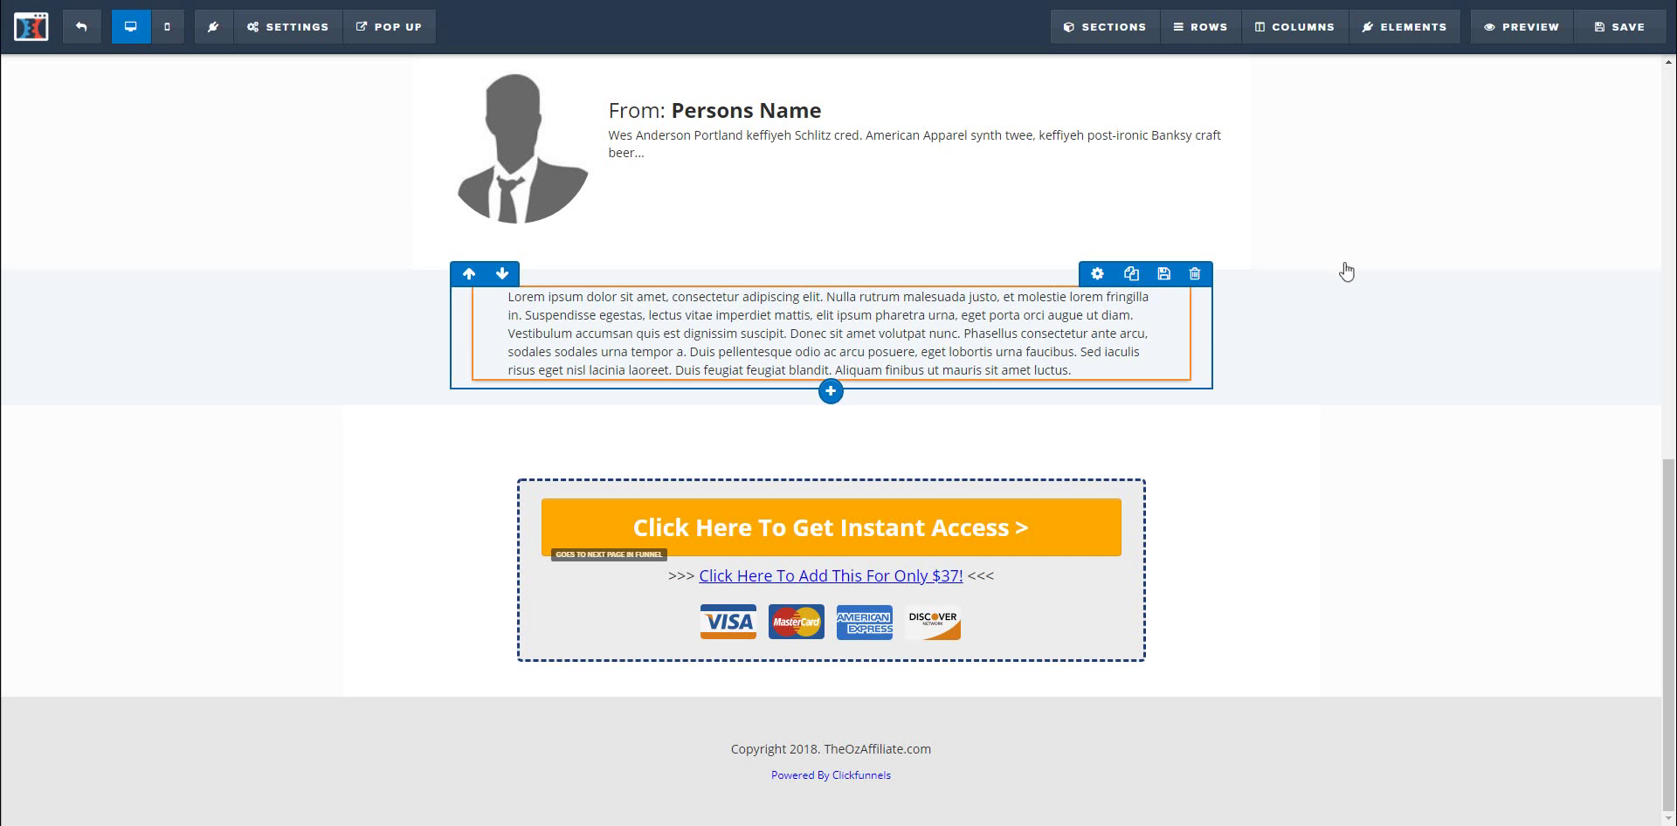
scroll(1406, 297, "up", 2)
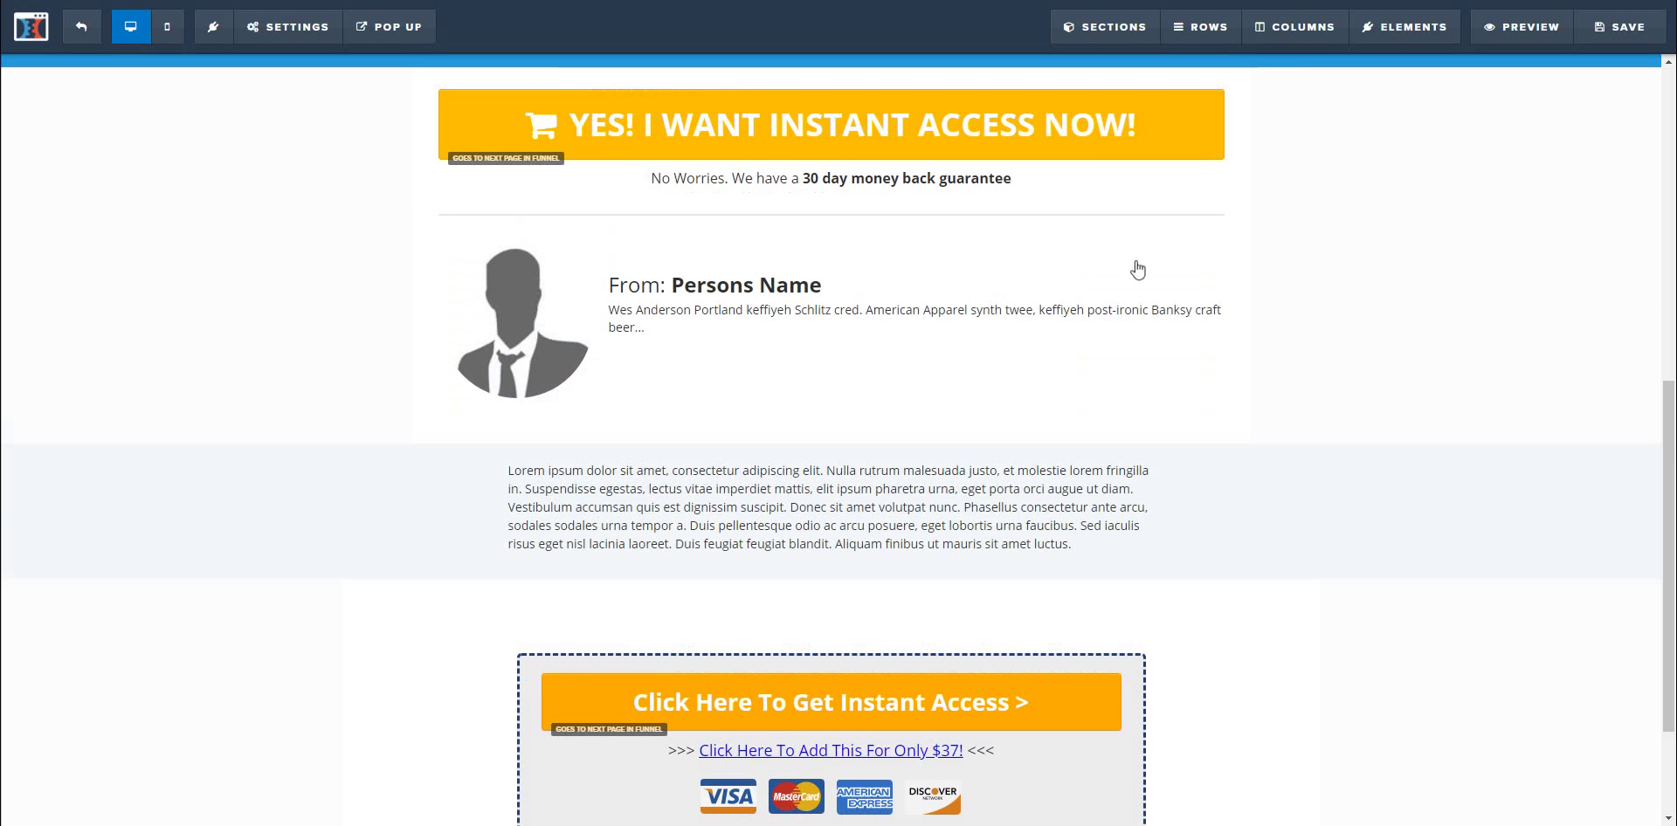
scroll(1547, 314, "up", 8)
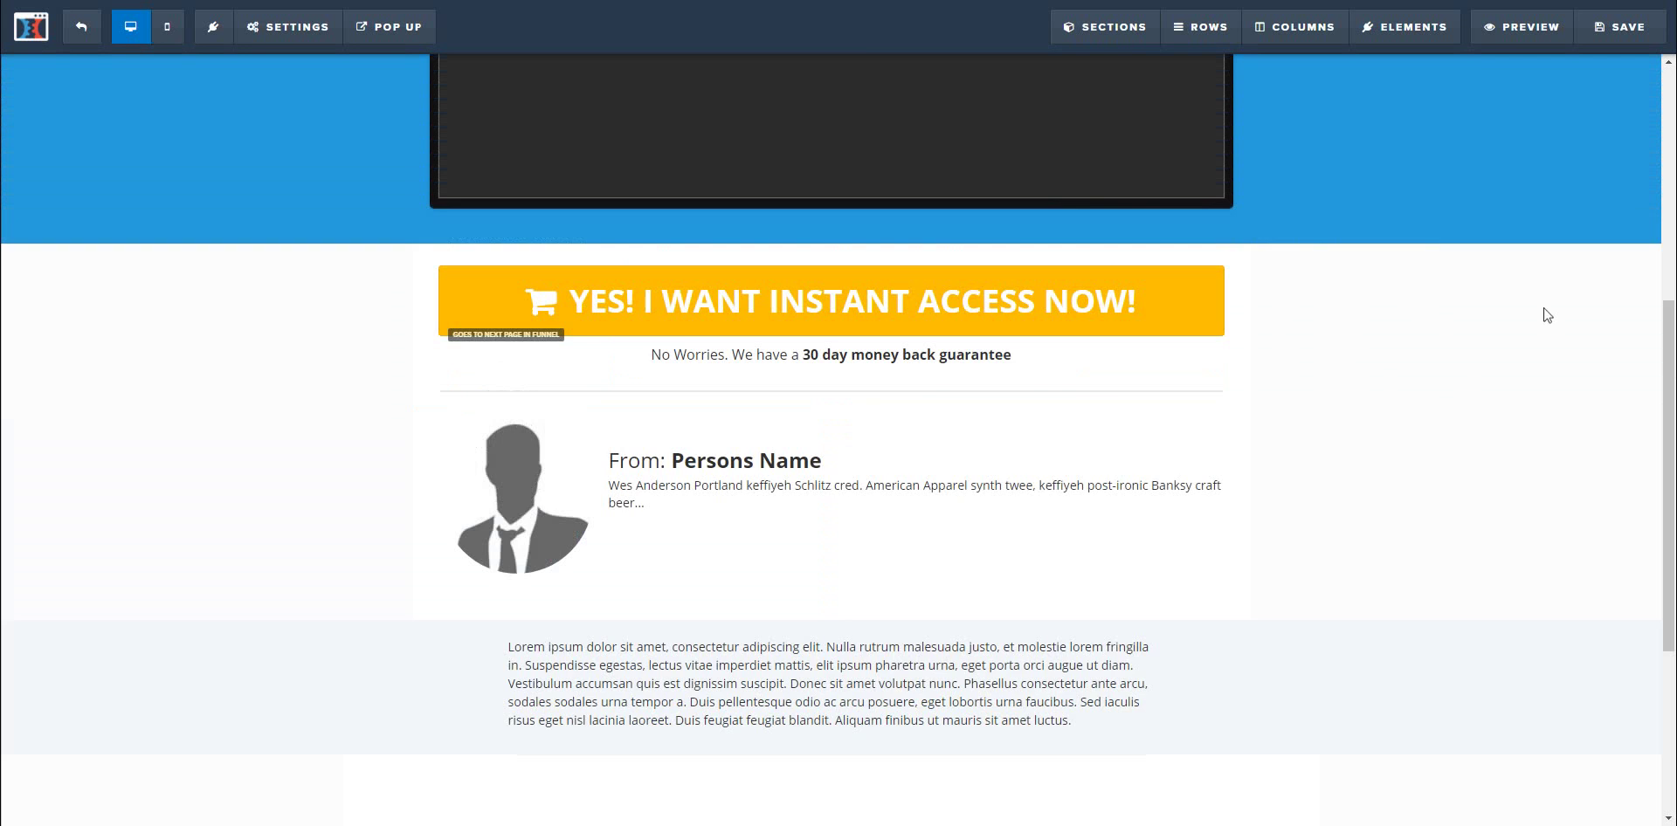
scroll(1543, 308, "down", 10)
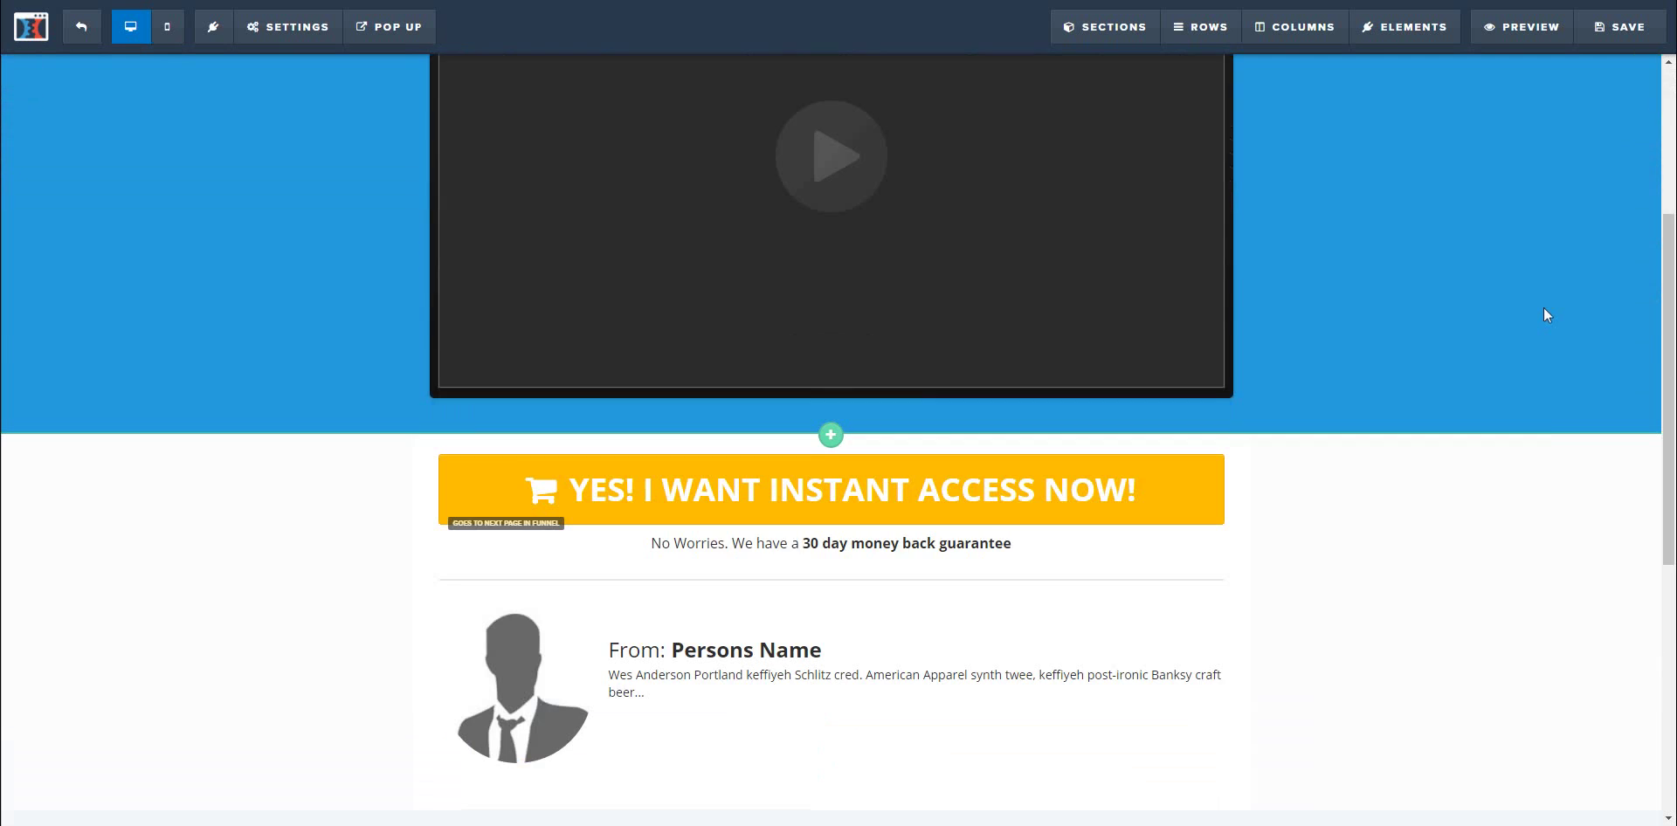
Step: Delete the 30 day money back guarantee line and the author photo block beneath the YES! I WANT INSTANT ACCESS NOW! button
scroll(1546, 315, "up", 10)
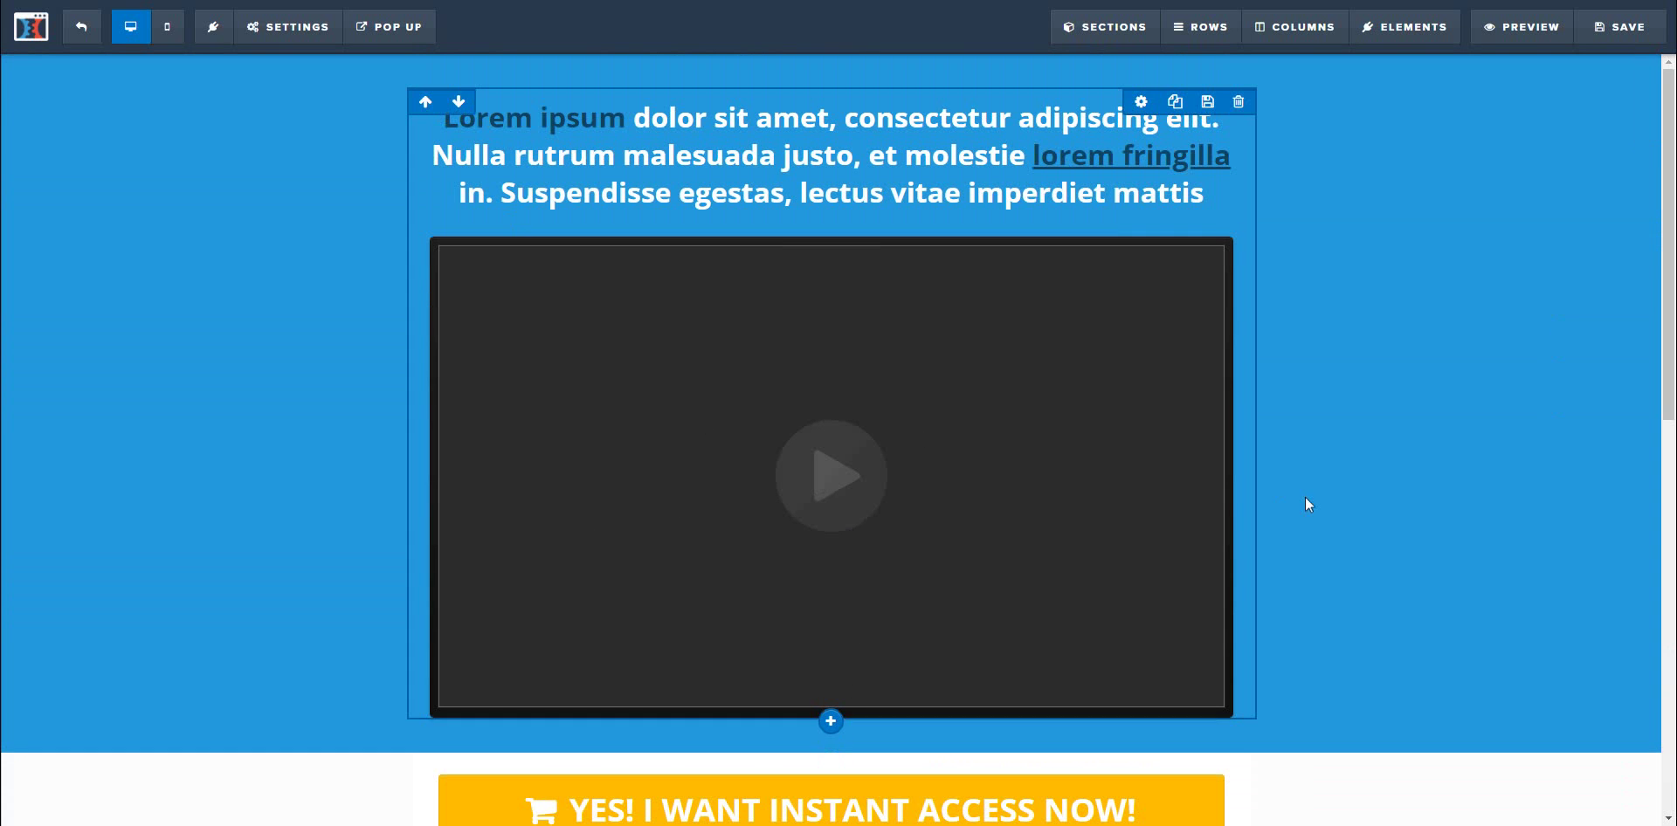
scroll(1343, 459, "down", 1)
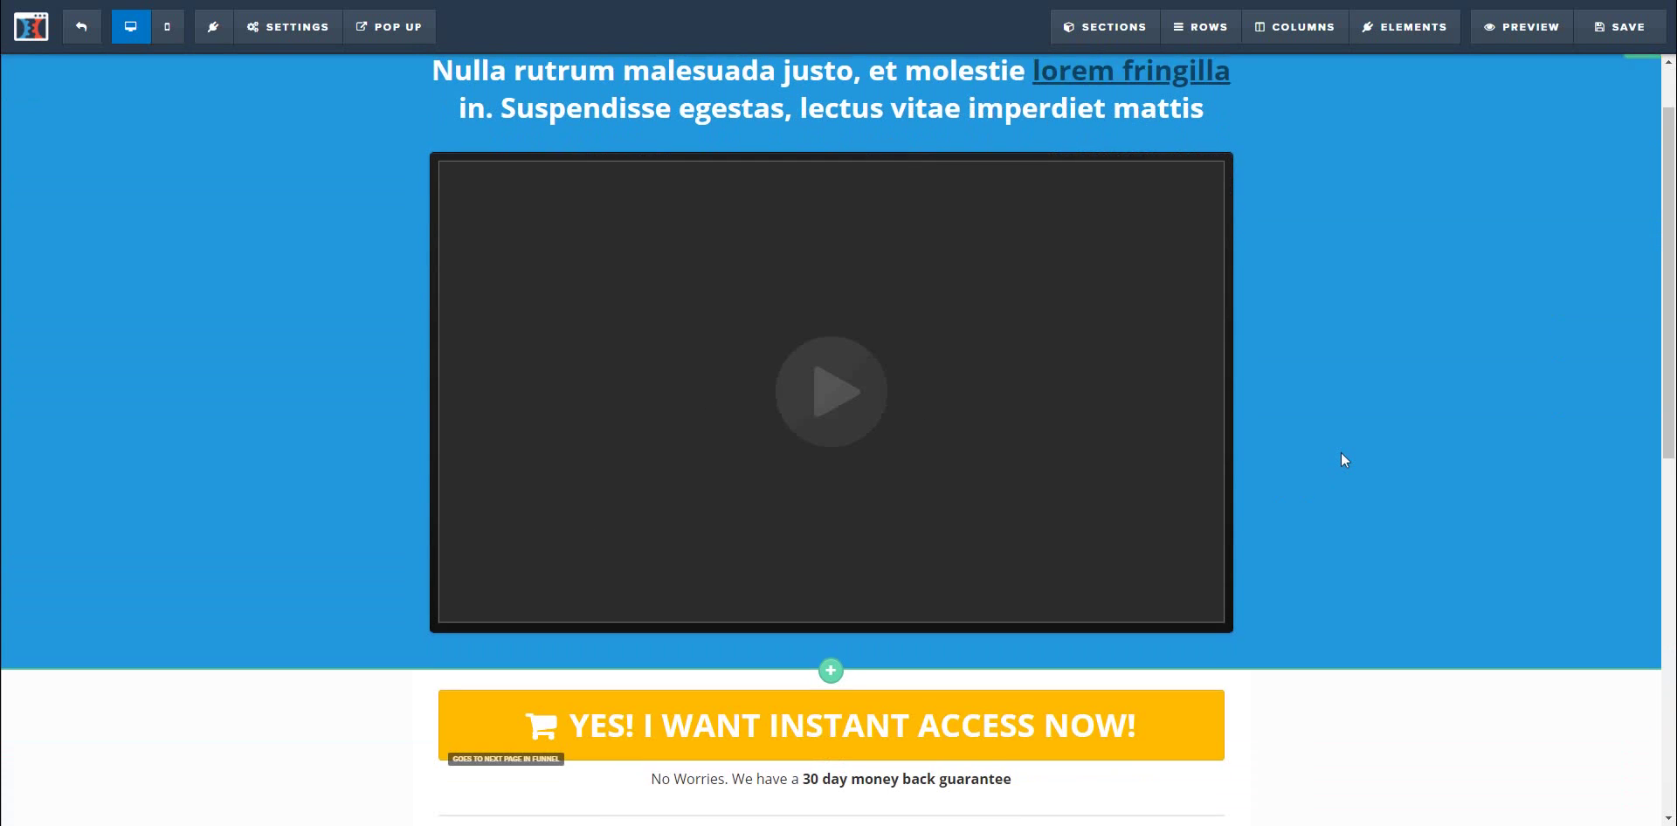
scroll(1343, 456, "up", 1)
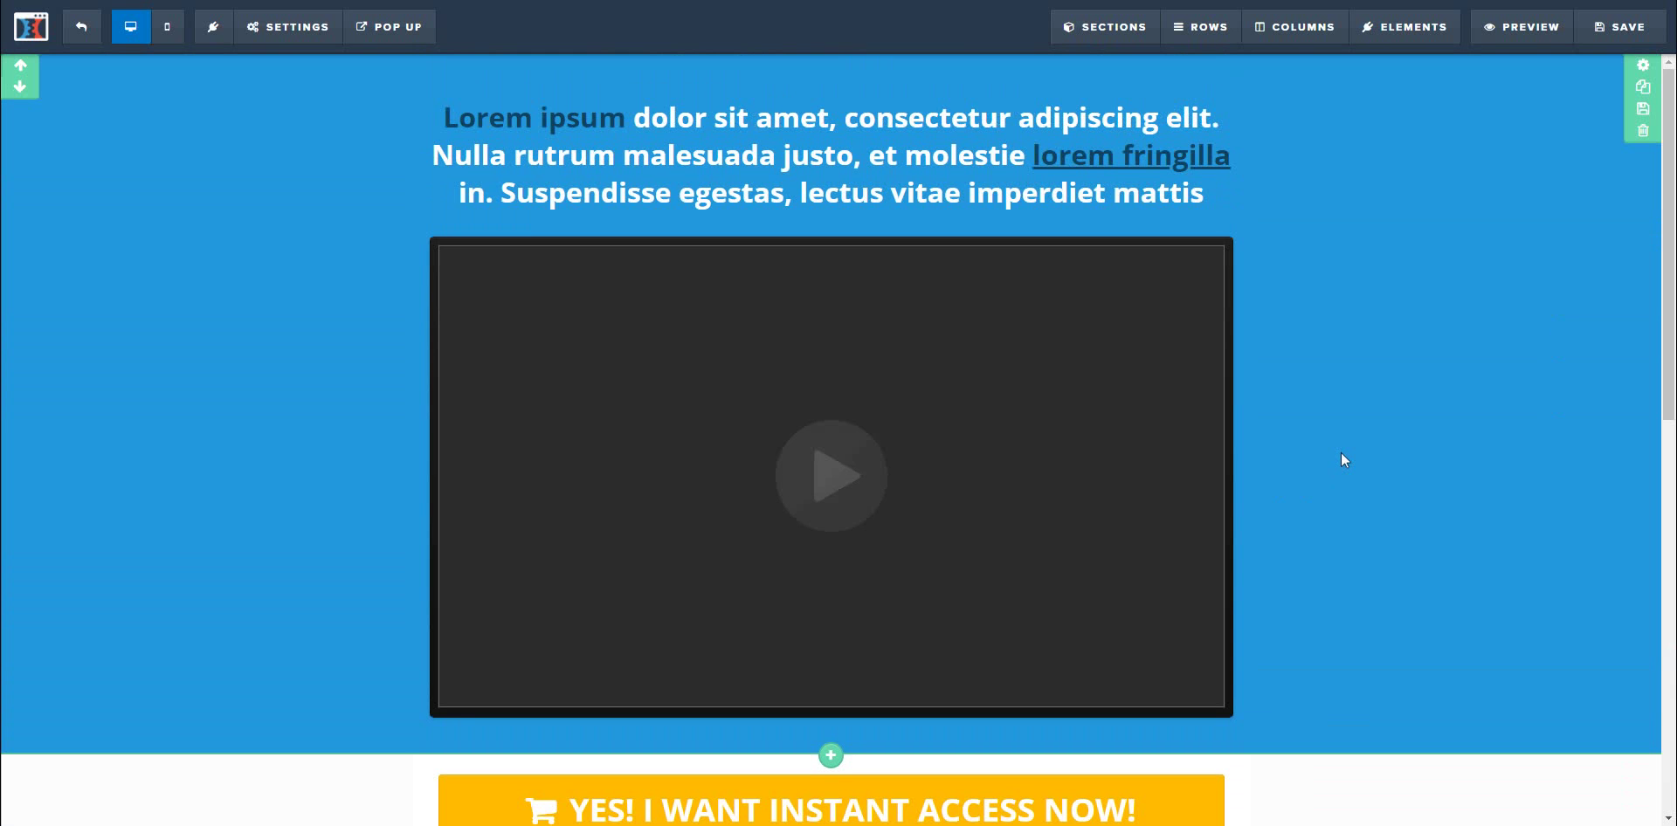
scroll(1344, 455, "down", 4)
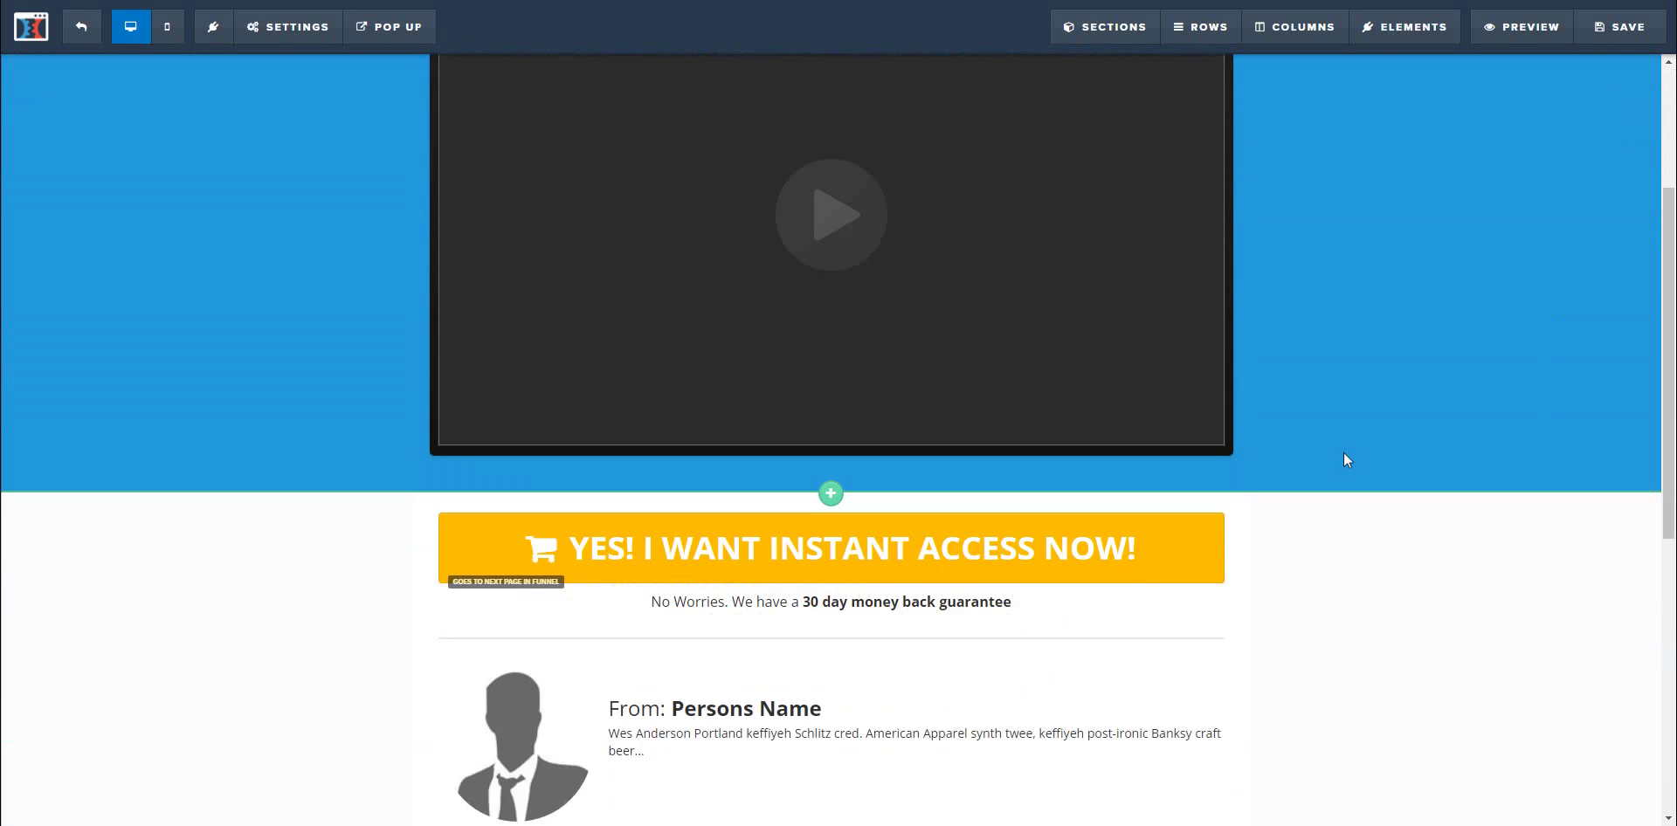
scroll(1346, 460, "down", 4)
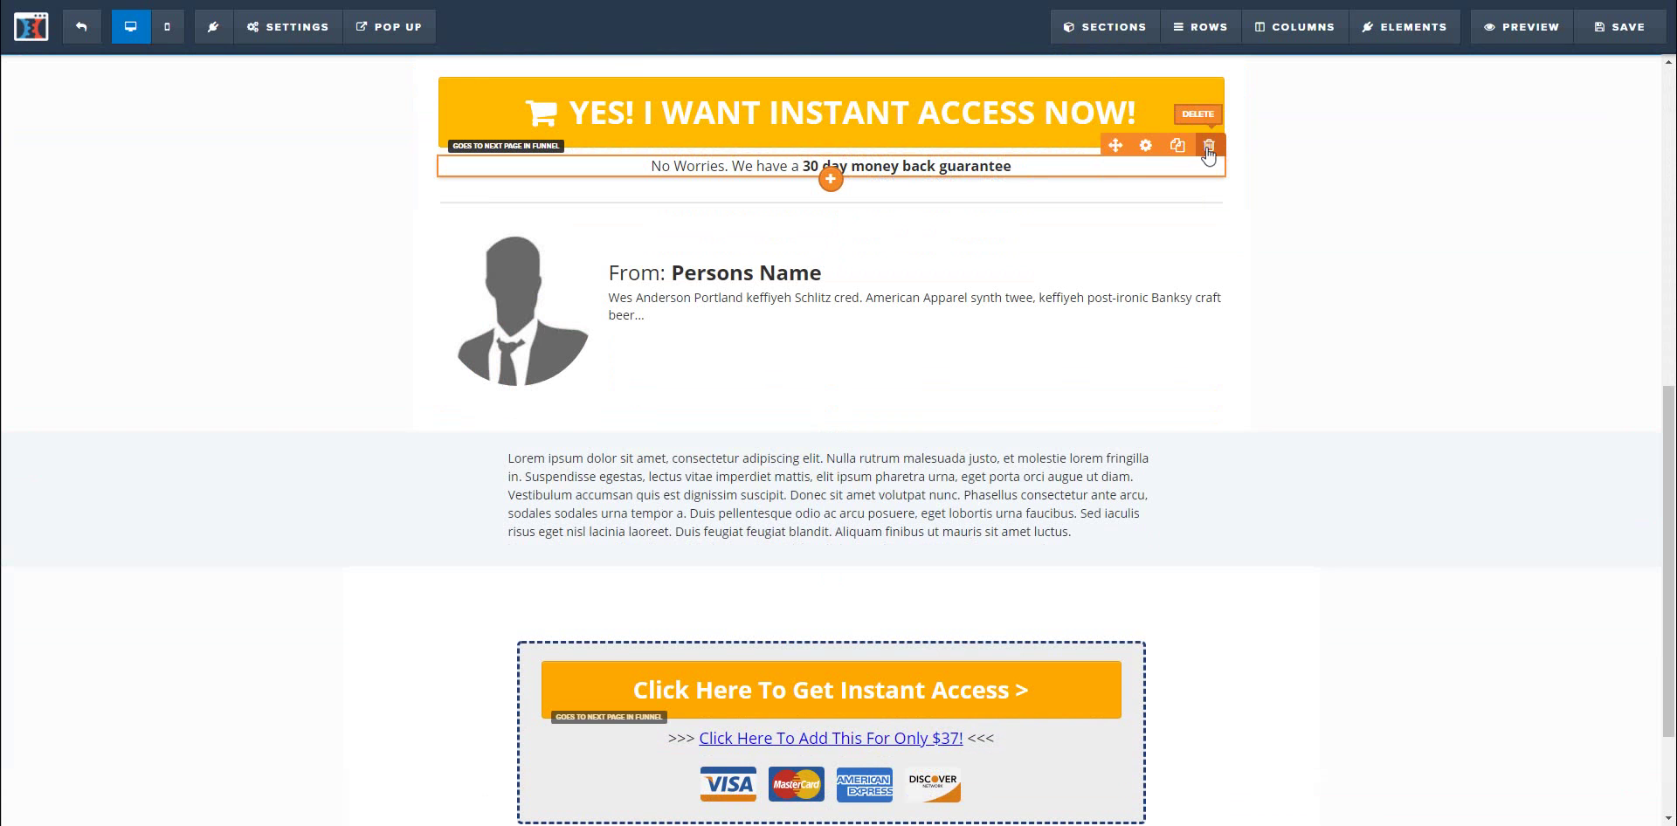
left_click(1208, 145)
left_click(923, 56)
scroll(1335, 318, "up", 1)
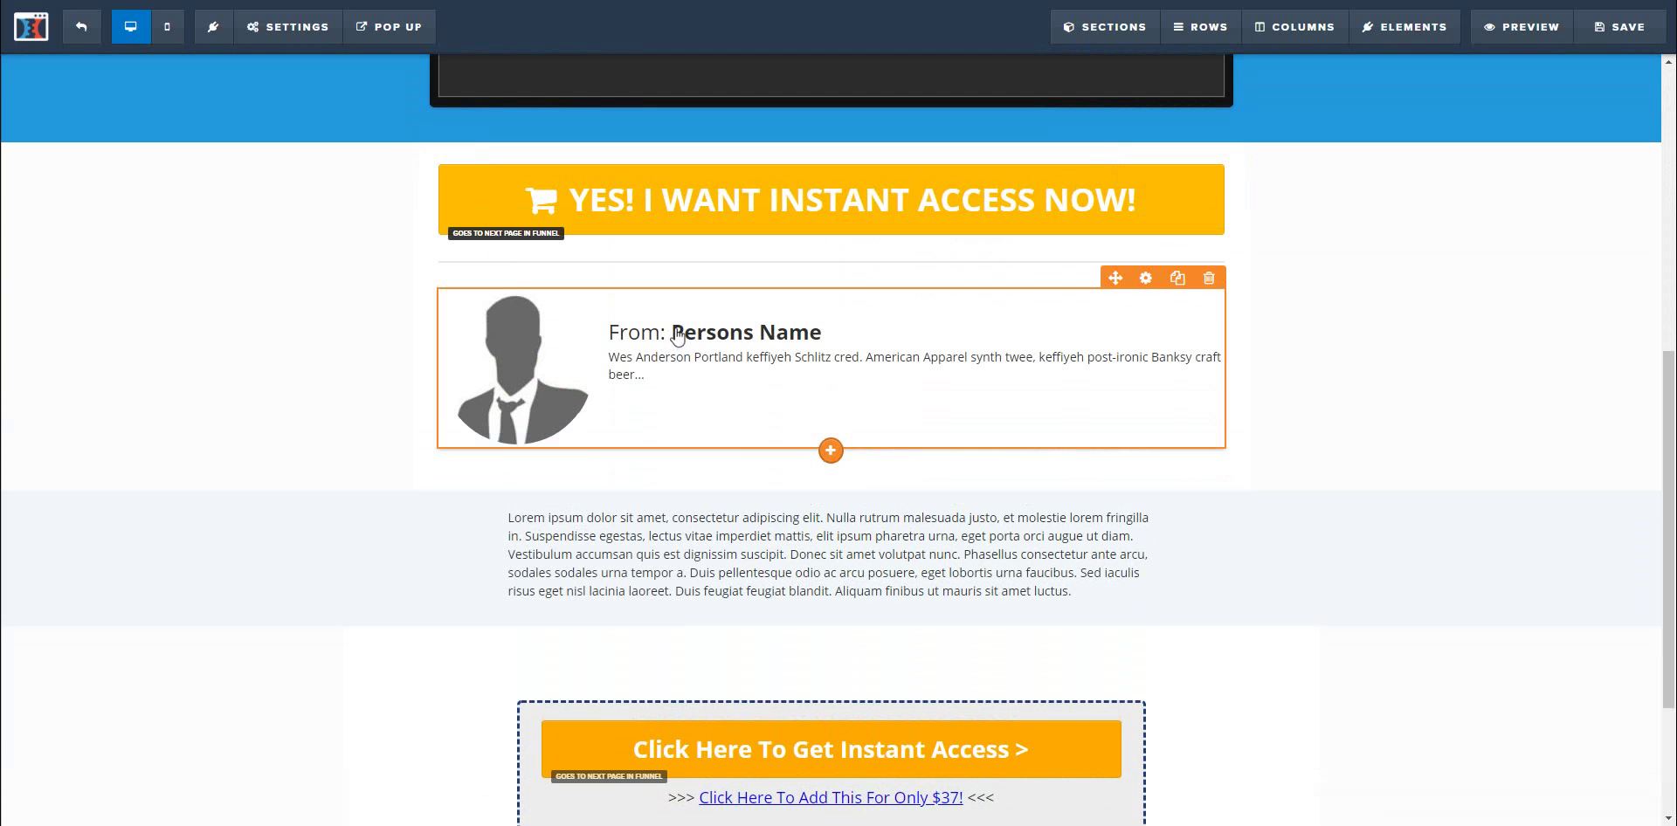
left_click(1209, 278)
left_click(913, 58)
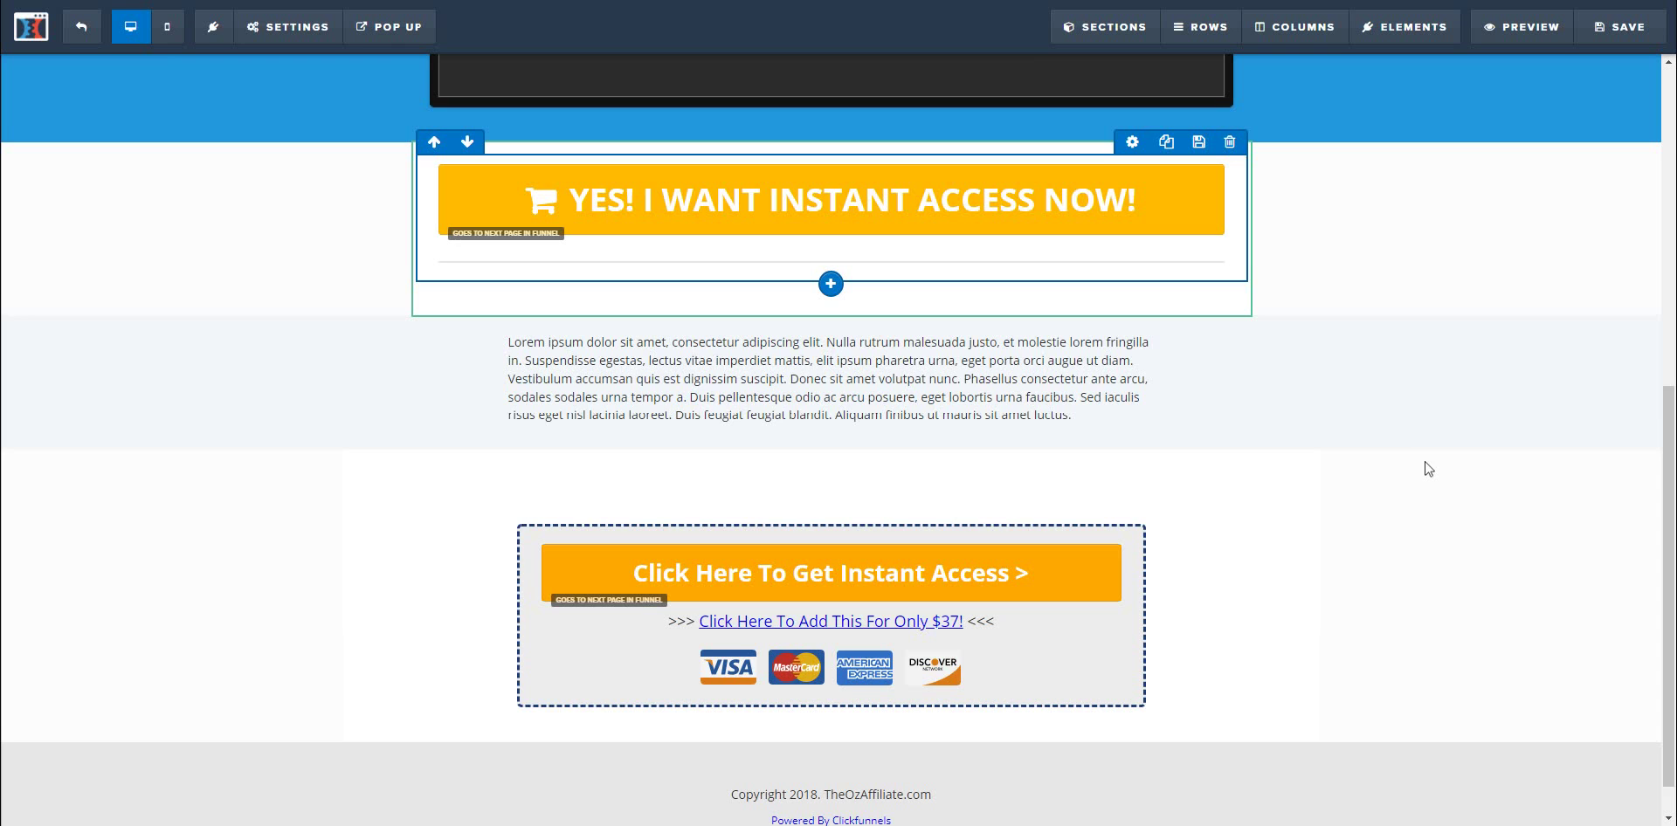
Step: Replace the headline above the video with "Step 1." and align it left
scroll(1428, 469, "up", 3)
scroll(1428, 471, "up", 4)
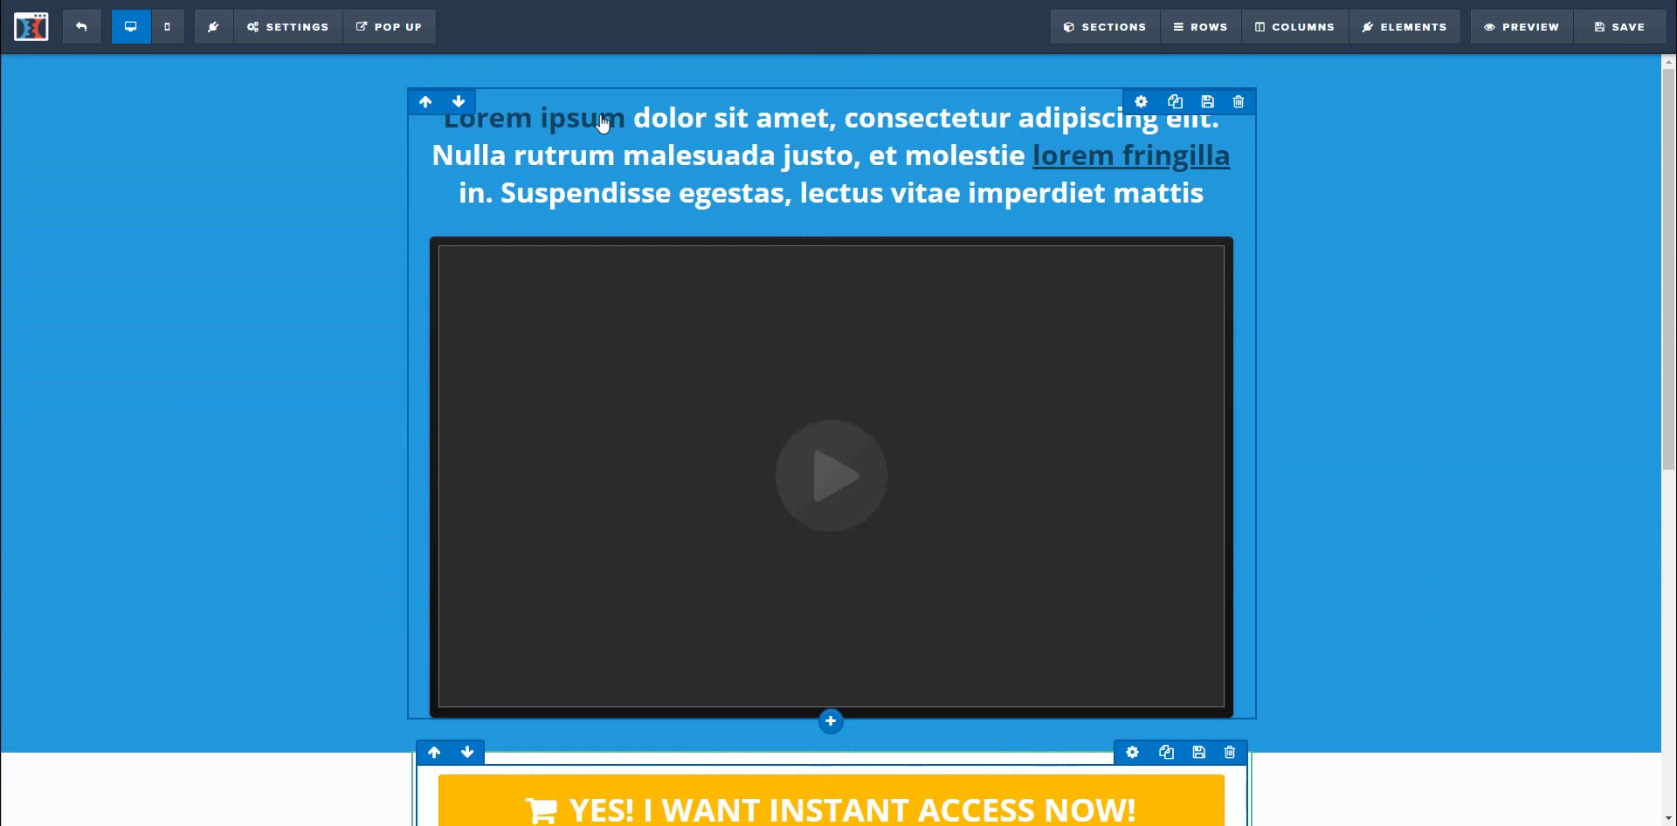
left_click(805, 188)
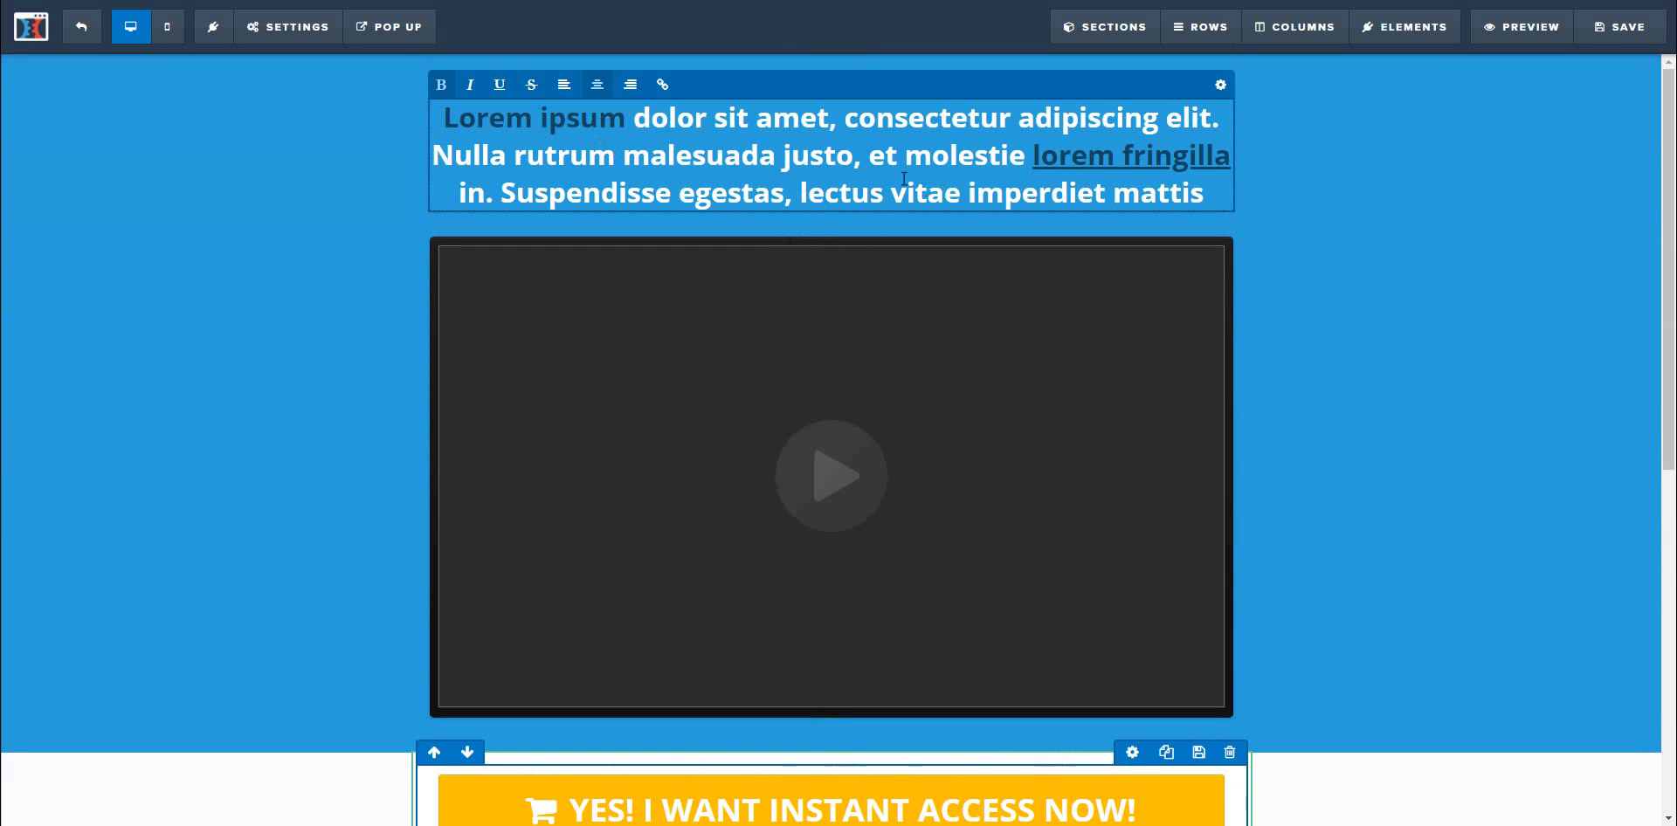
left_click_drag(1213, 197, 664, 133)
key("BackSpace")
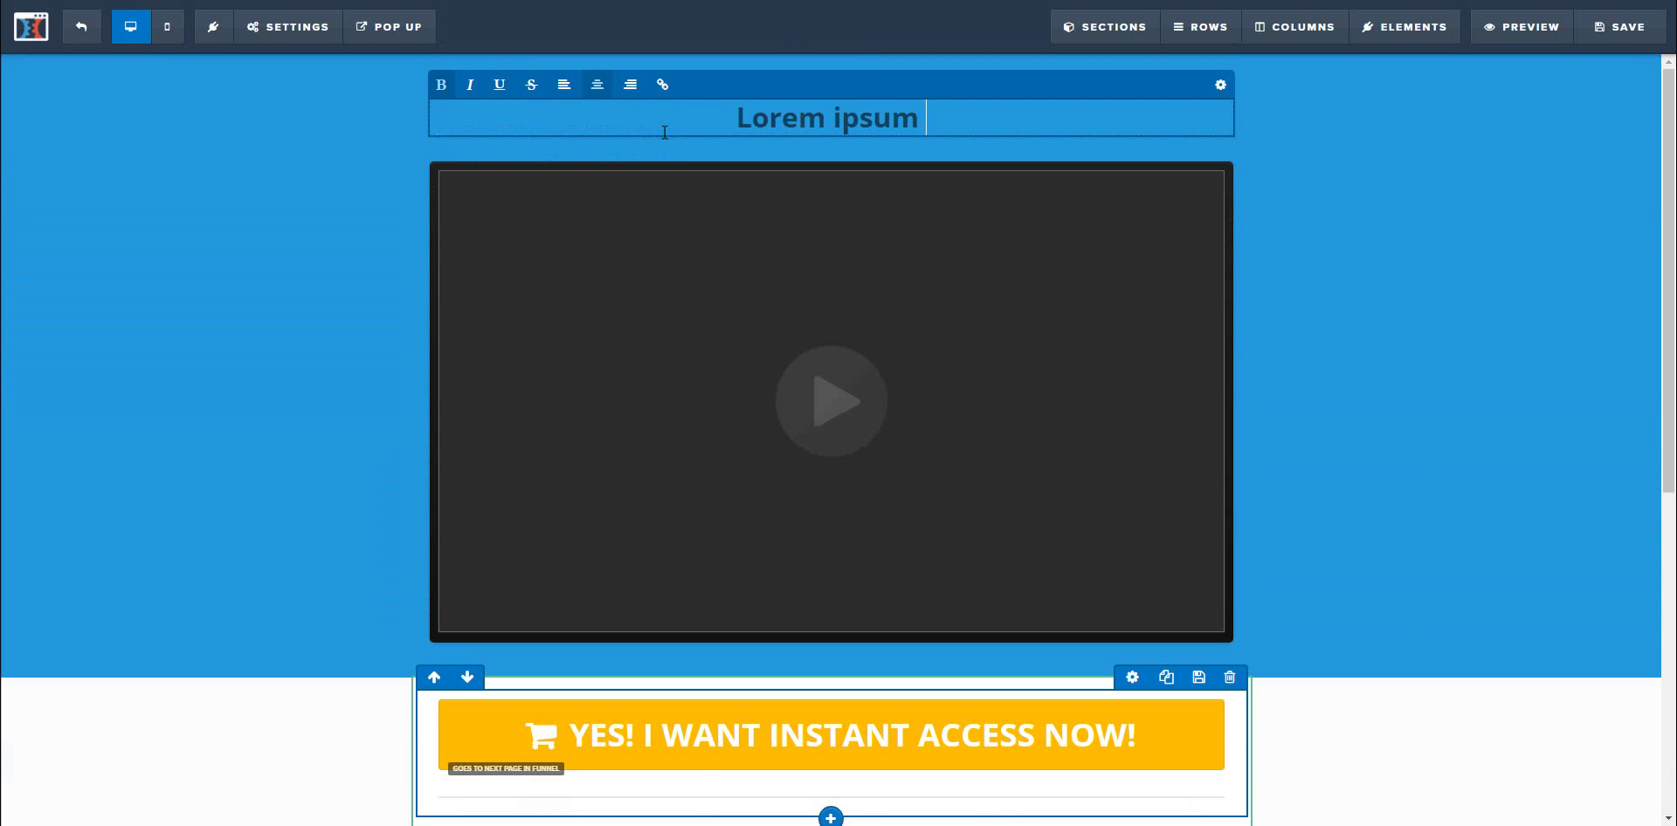
key("BackSpace")
key("BackSpace")
key("BackSpace")
key("BackSpace")
key("BackSpace")
key("BackSpace")
key("BackSpace")
key("BackSpace")
key("BackSpace")
key("BackSpace")
key("BackSpace")
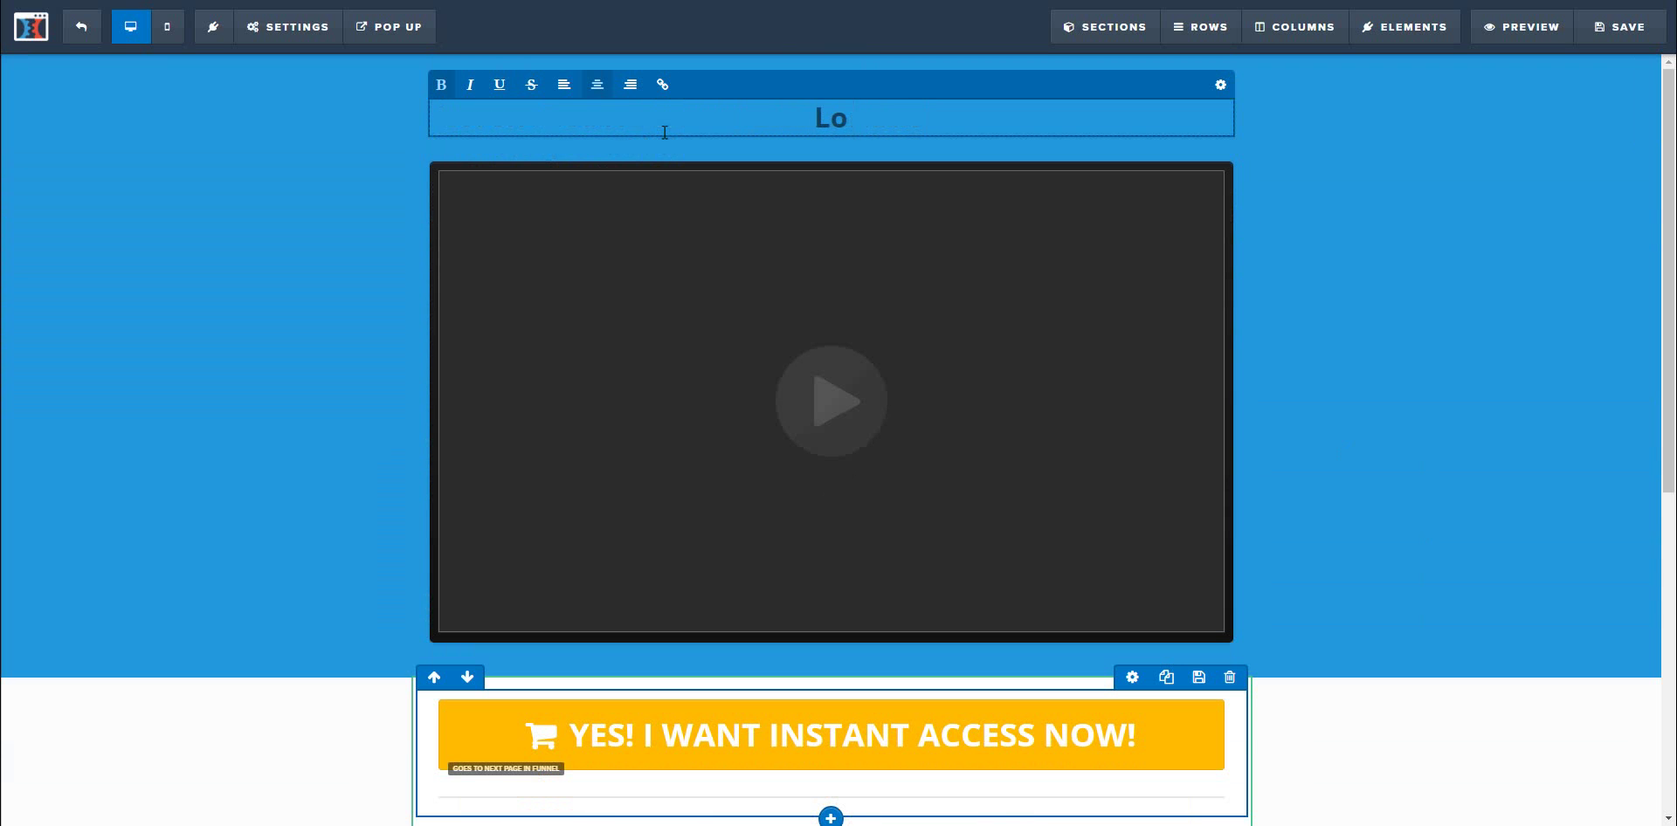
key("BackSpace")
type("Step 1.")
left_click(563, 84)
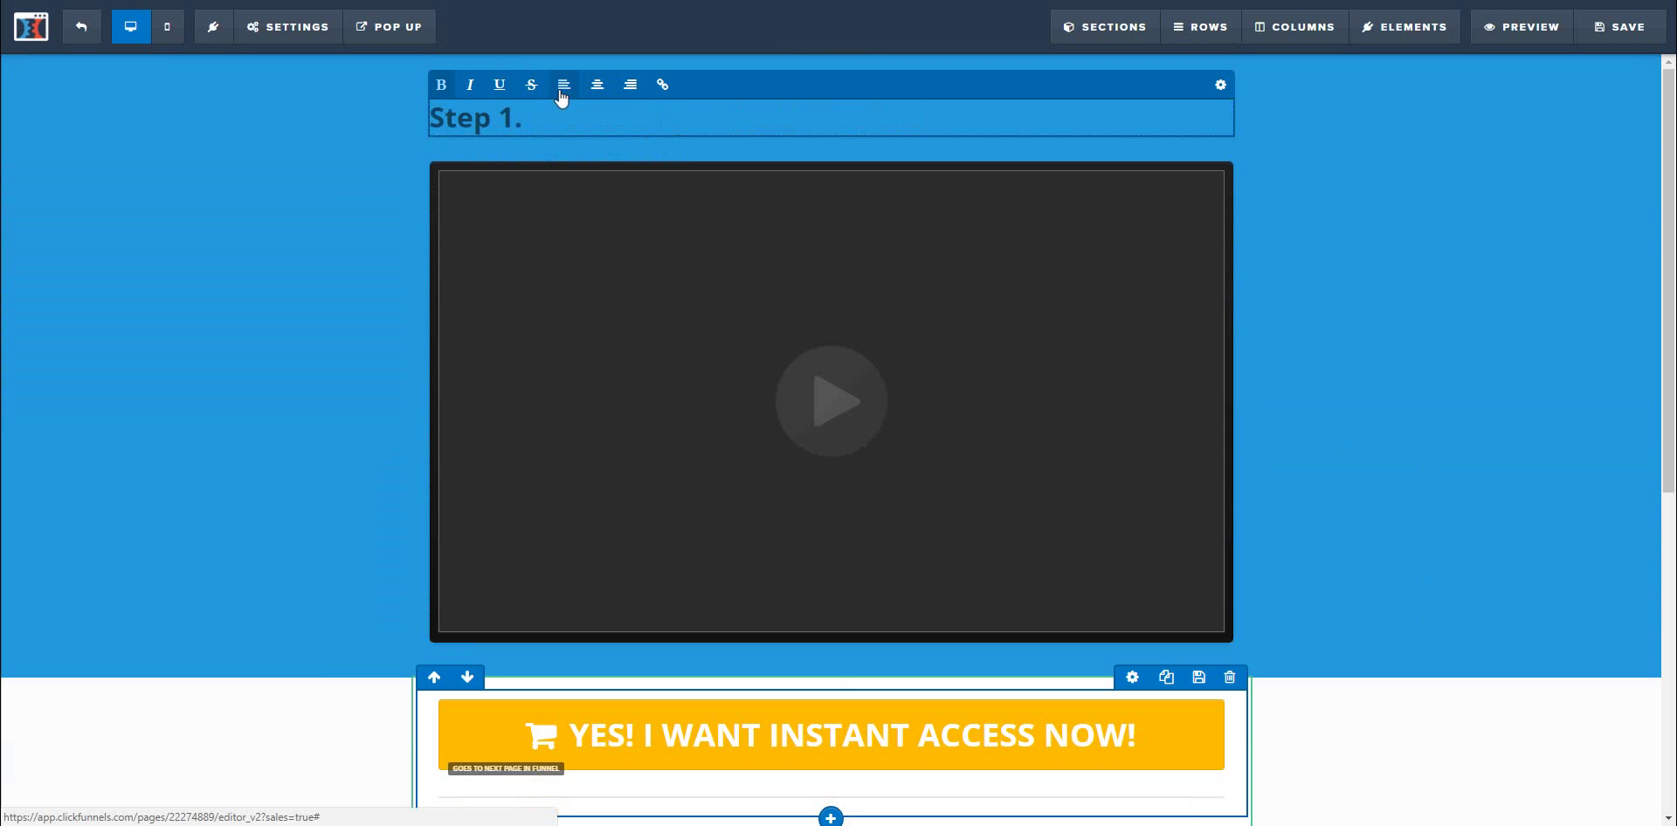
left_click(1366, 319)
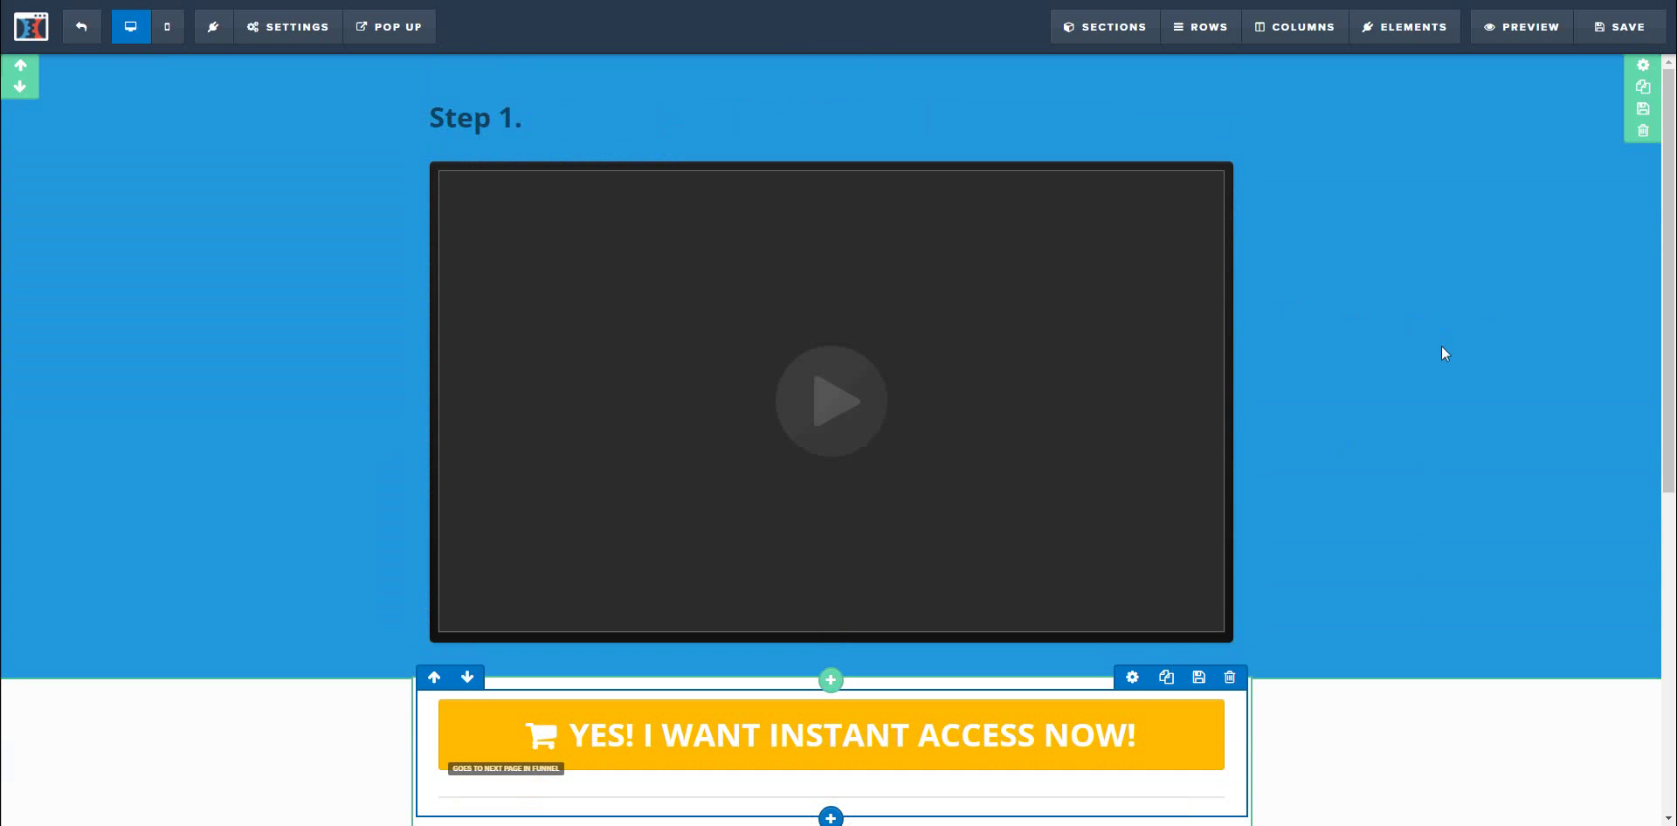
Step: Examine the layout of the video section, the order button and the paragraph section beneath it
scroll(1441, 348, "down", 1)
scroll(1441, 348, "up", 1)
scroll(1442, 353, "down", 1)
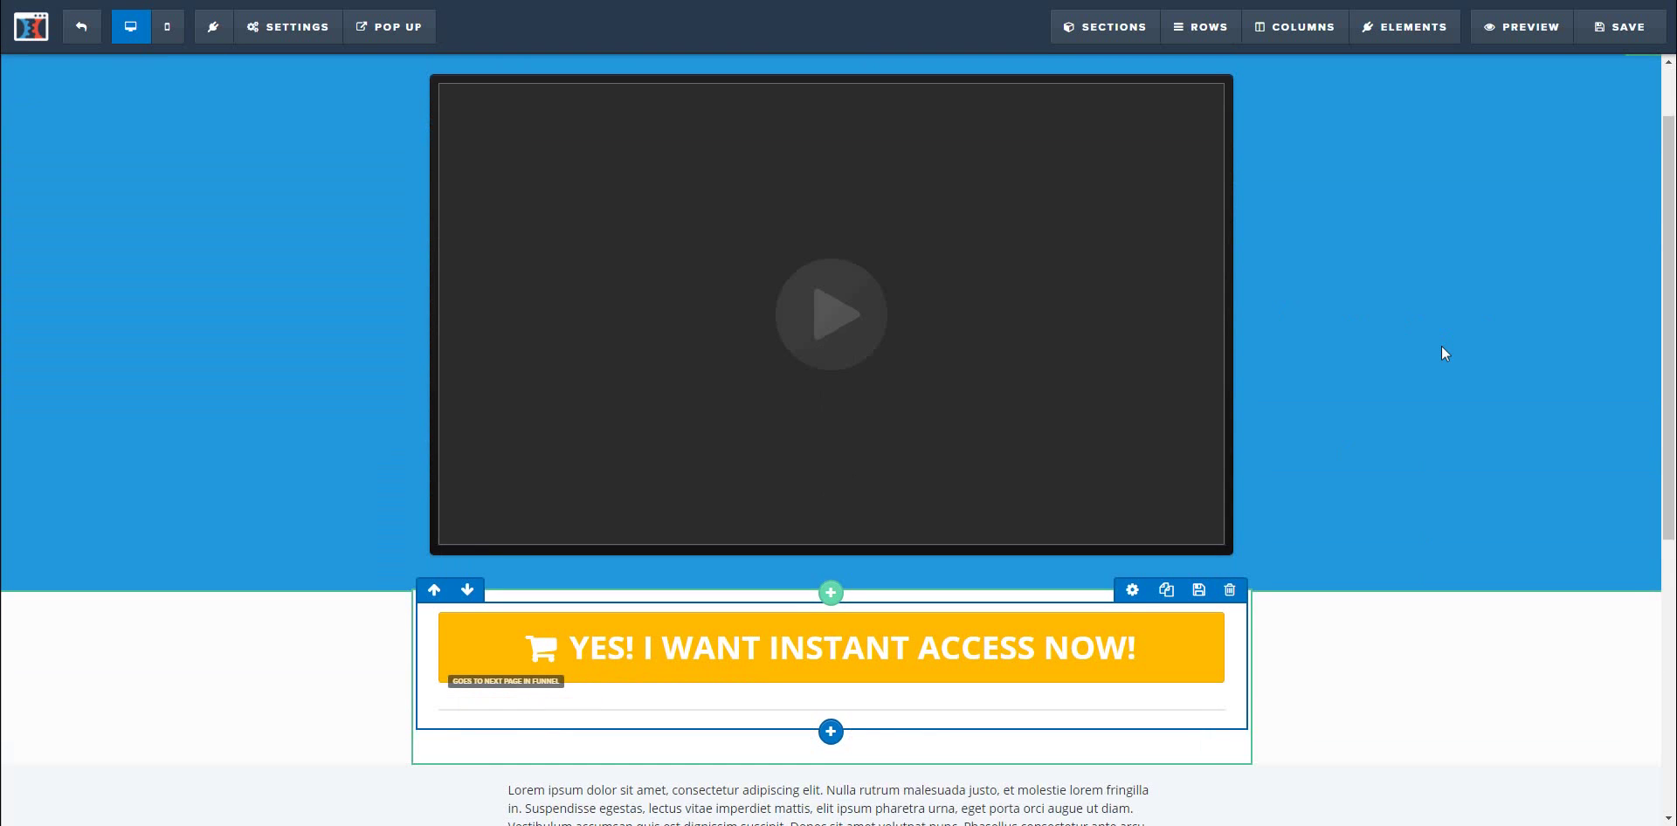
scroll(1441, 352, "down", 1)
scroll(1442, 348, "down", 1)
scroll(1442, 348, "up", 3)
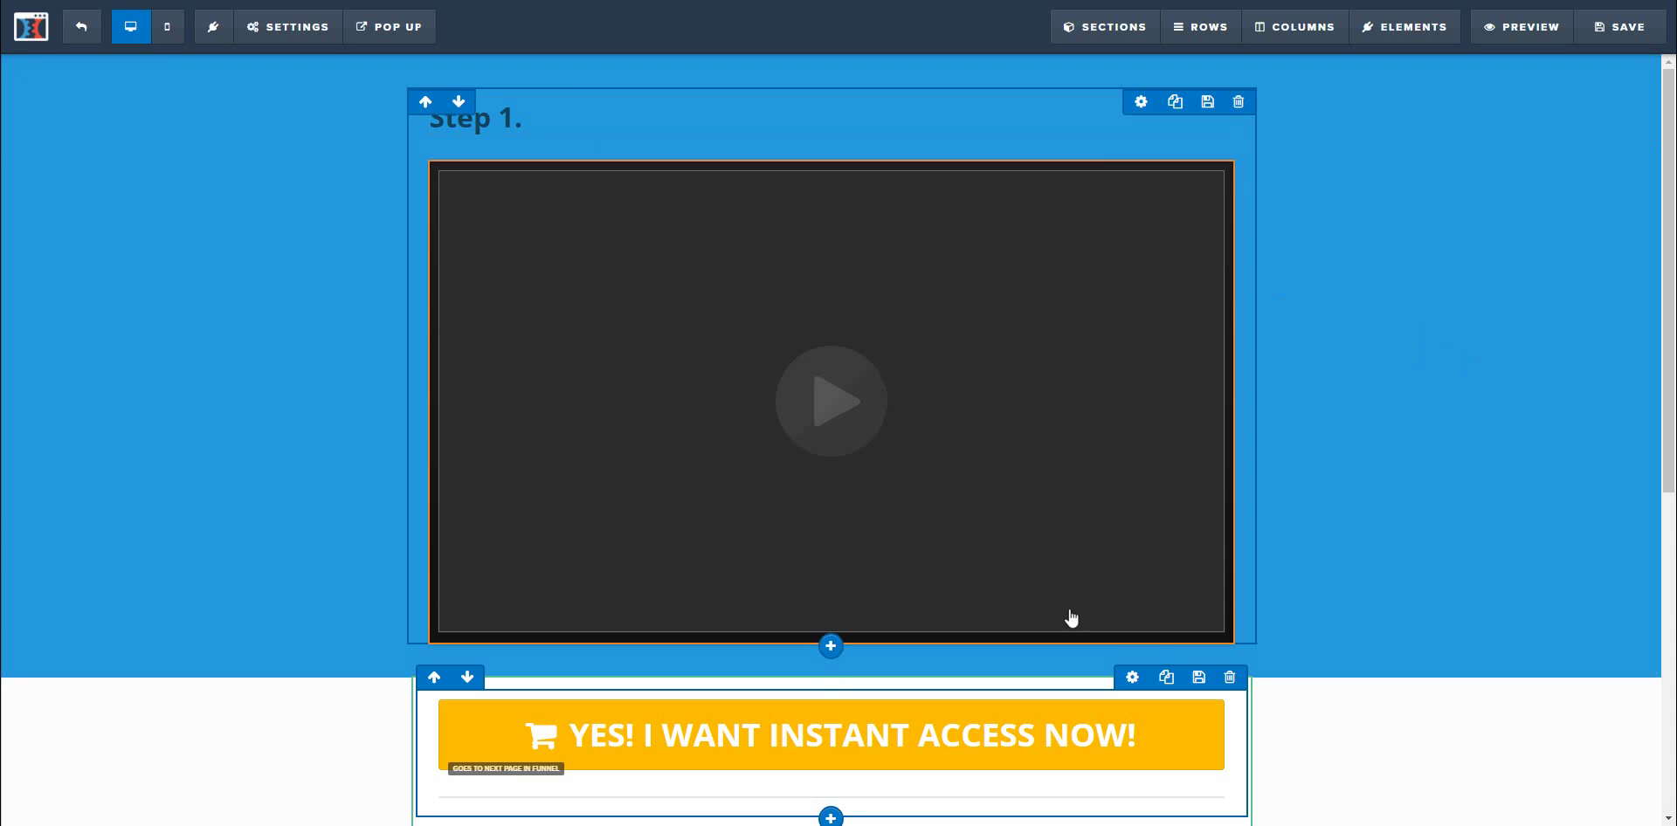
scroll(1340, 537, "down", 1)
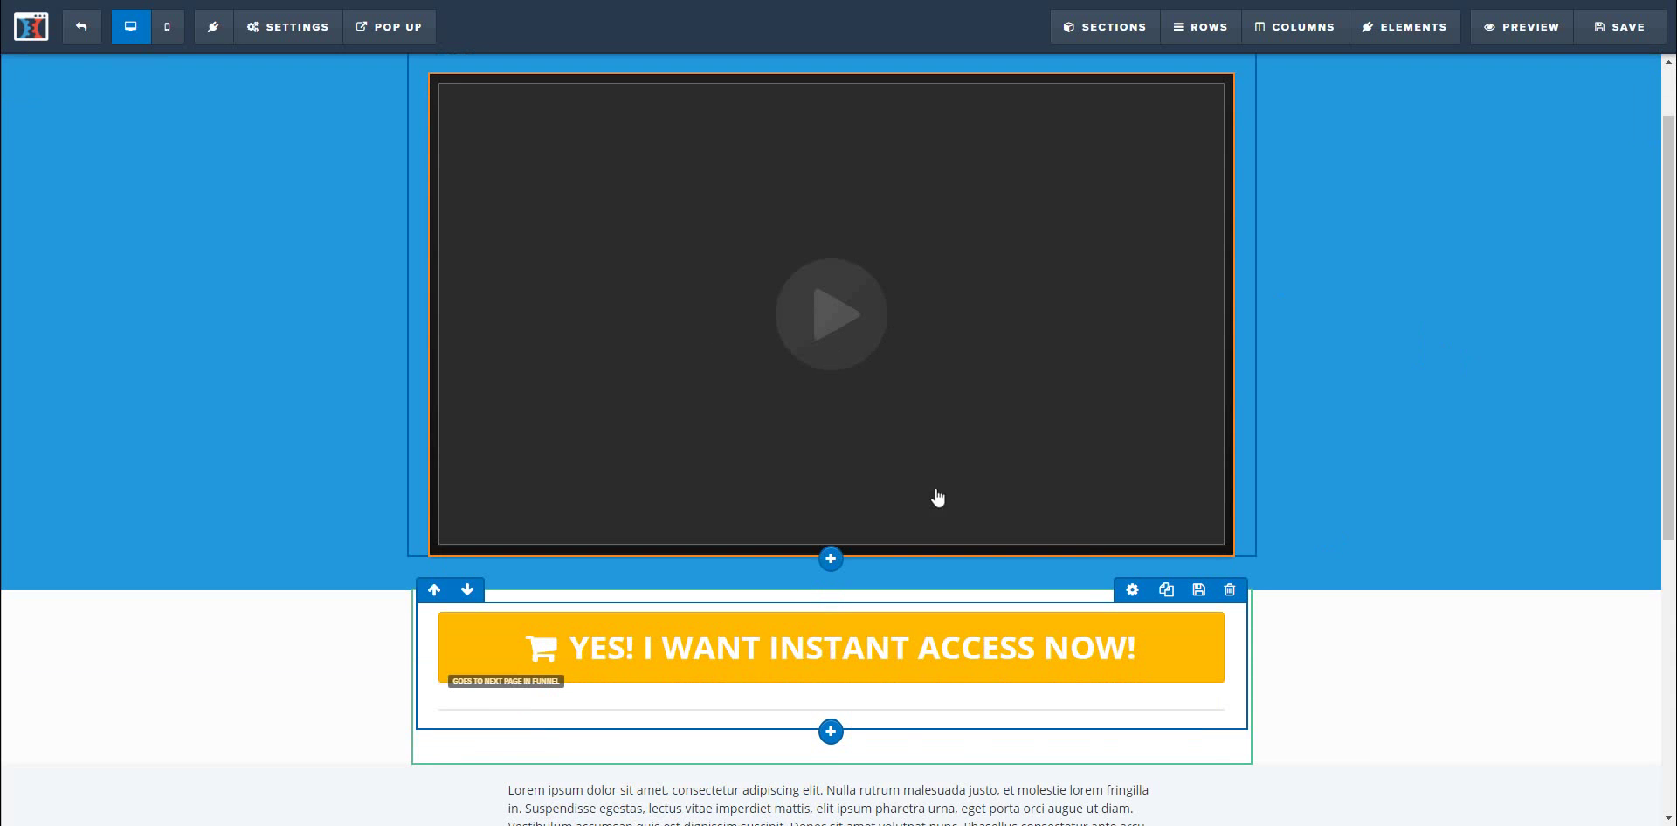
left_click(1081, 648)
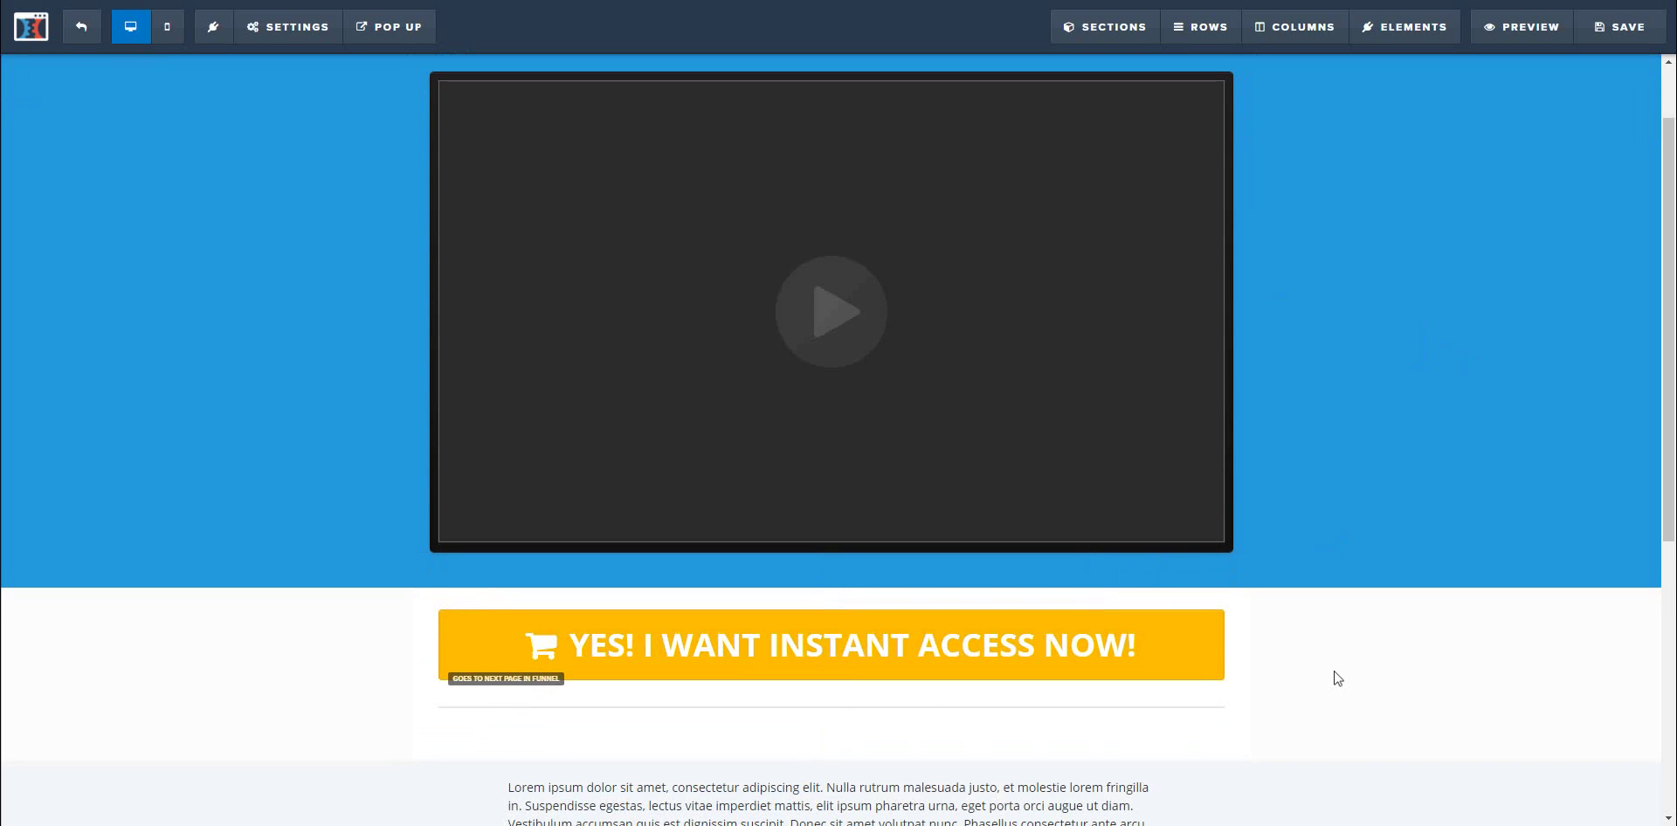
scroll(1337, 679, "down", 1)
scroll(1358, 689, "down", 1)
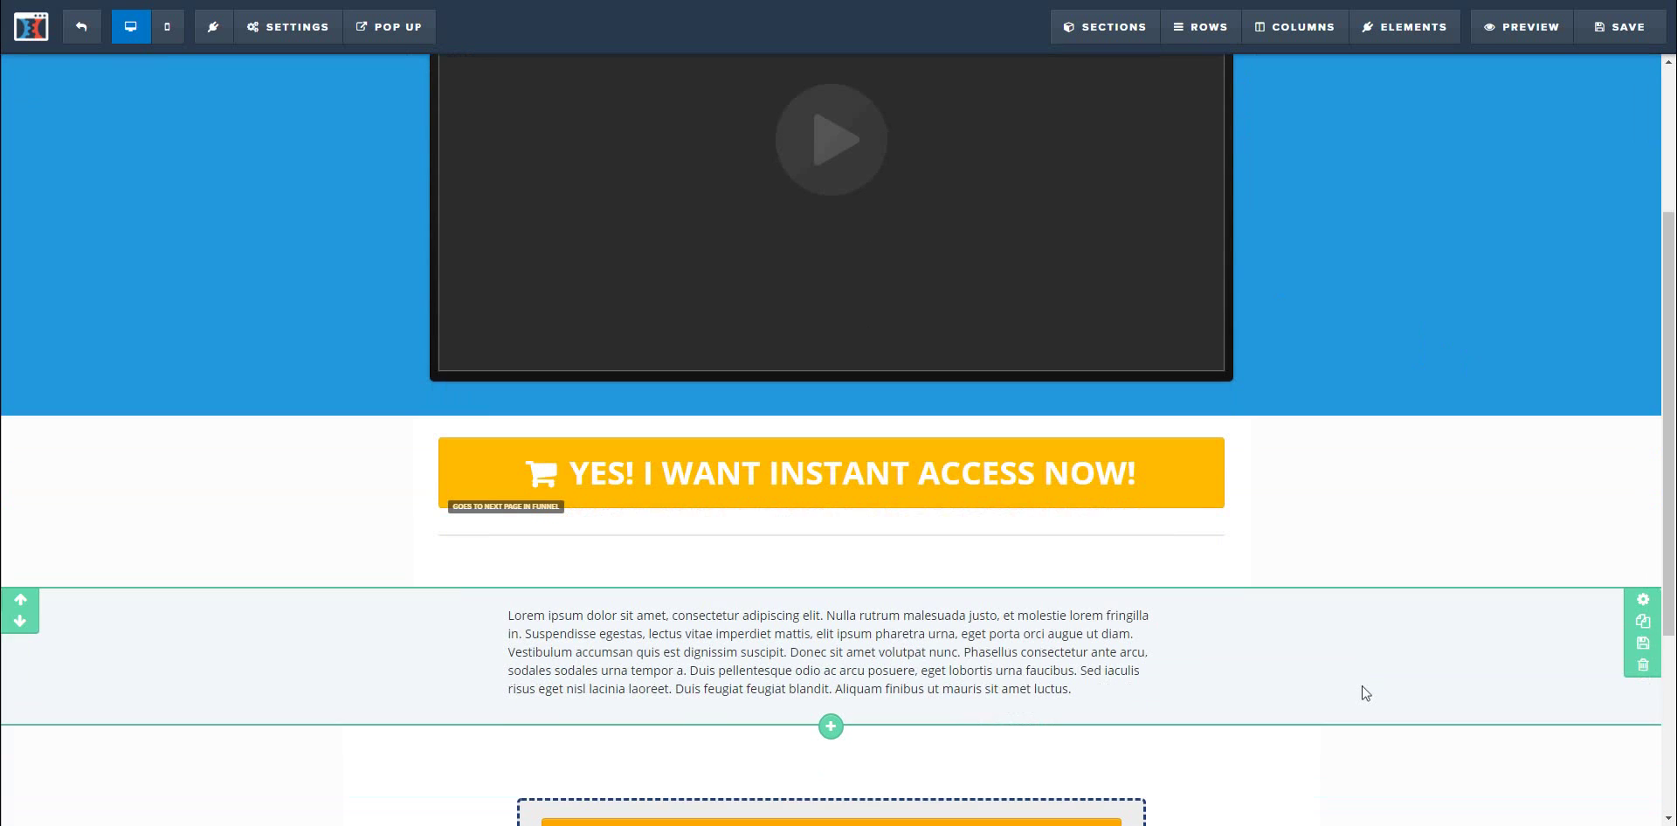
scroll(1365, 692, "up", 3)
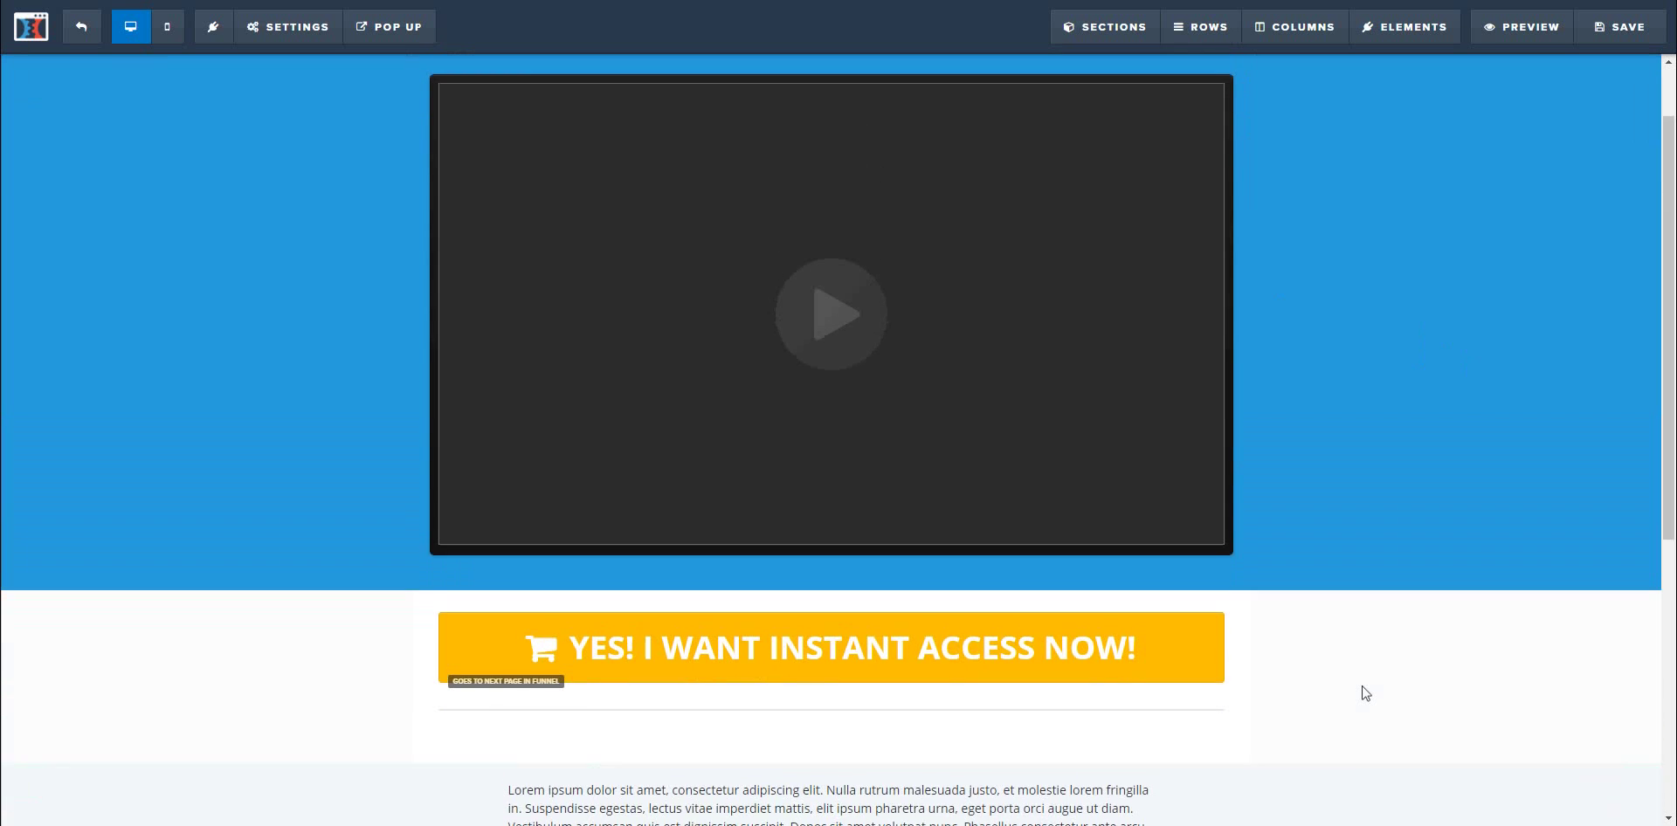
scroll(1365, 693, "down", 3)
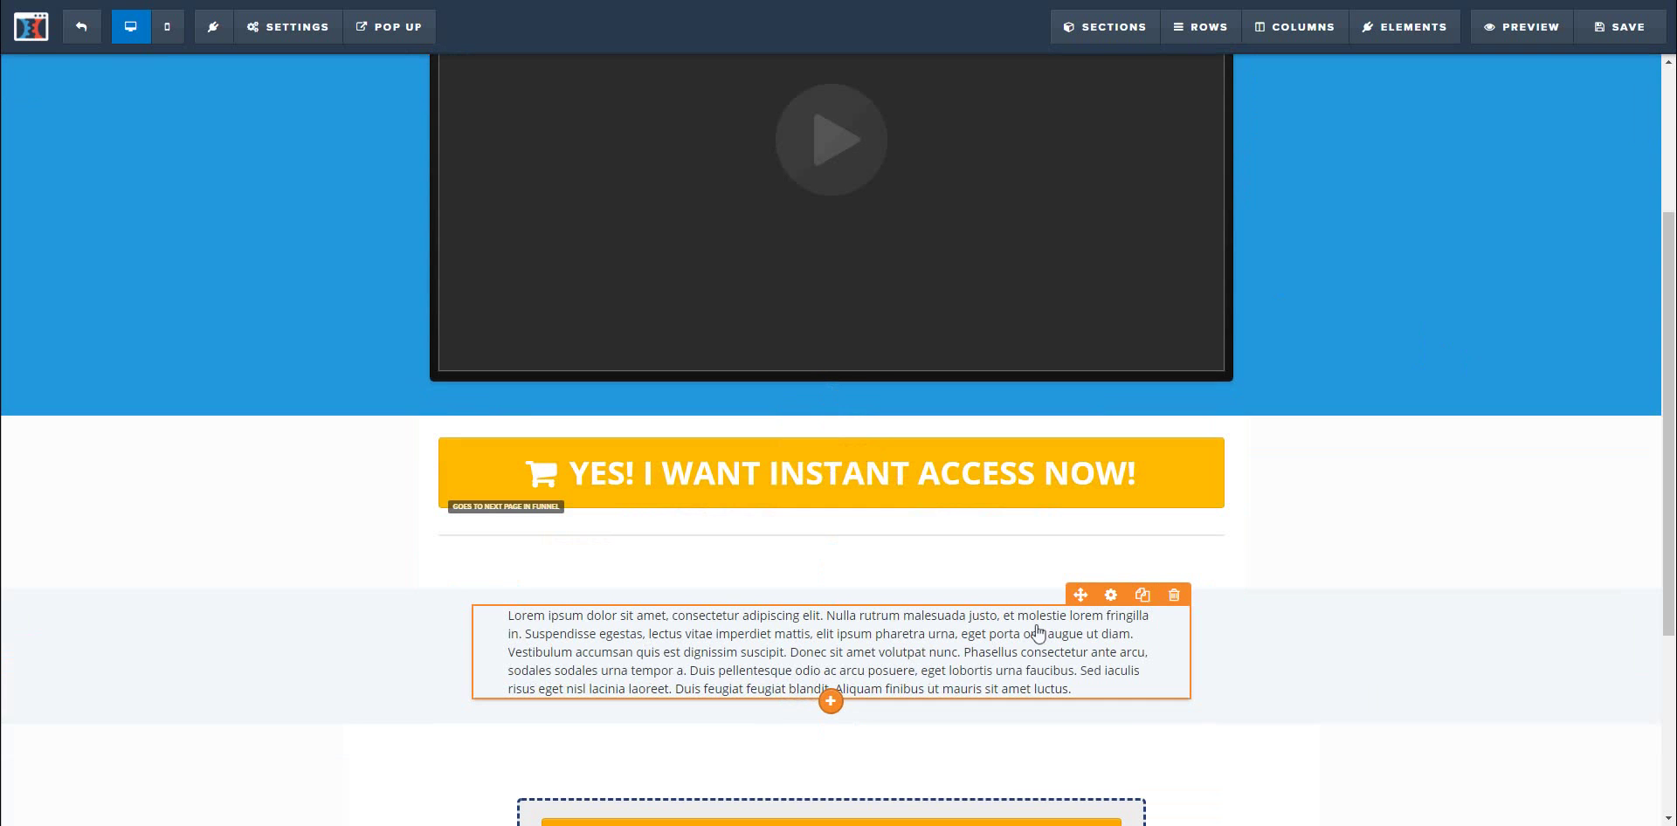
Step: Duplicate the lorem ipsum paragraph, place one copy directly below the video and insert two blank lines above its text
left_click(1142, 597)
mouse_move(1083, 595)
left_mouse_down()
mouse_move(1053, 415)
mouse_move(1060, 373)
mouse_move(1082, 381)
left_mouse_up()
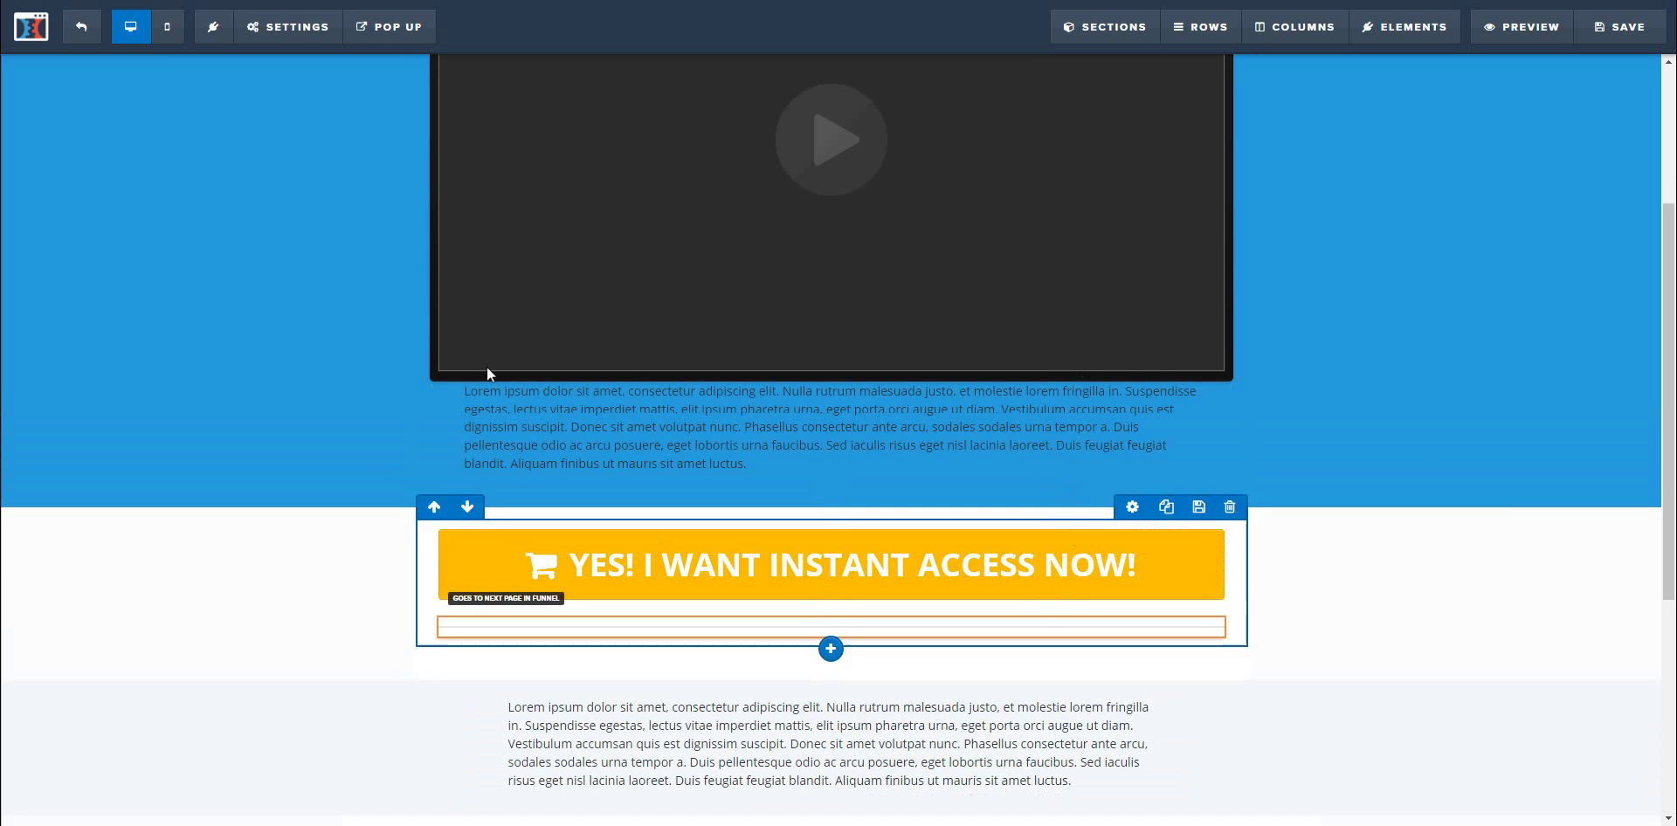
left_click(468, 392)
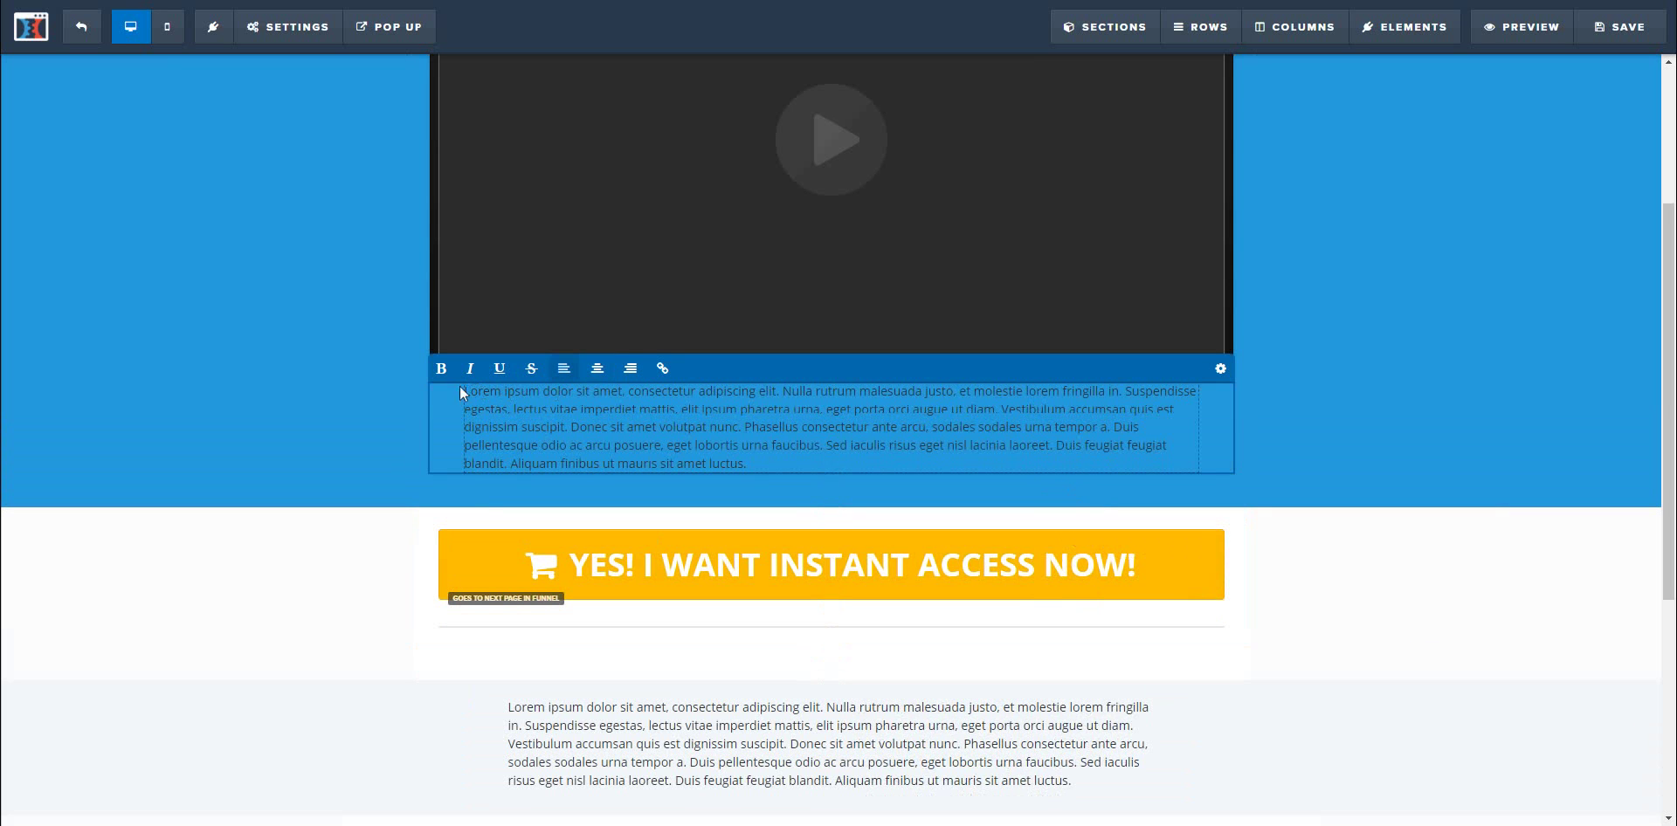
key("Return")
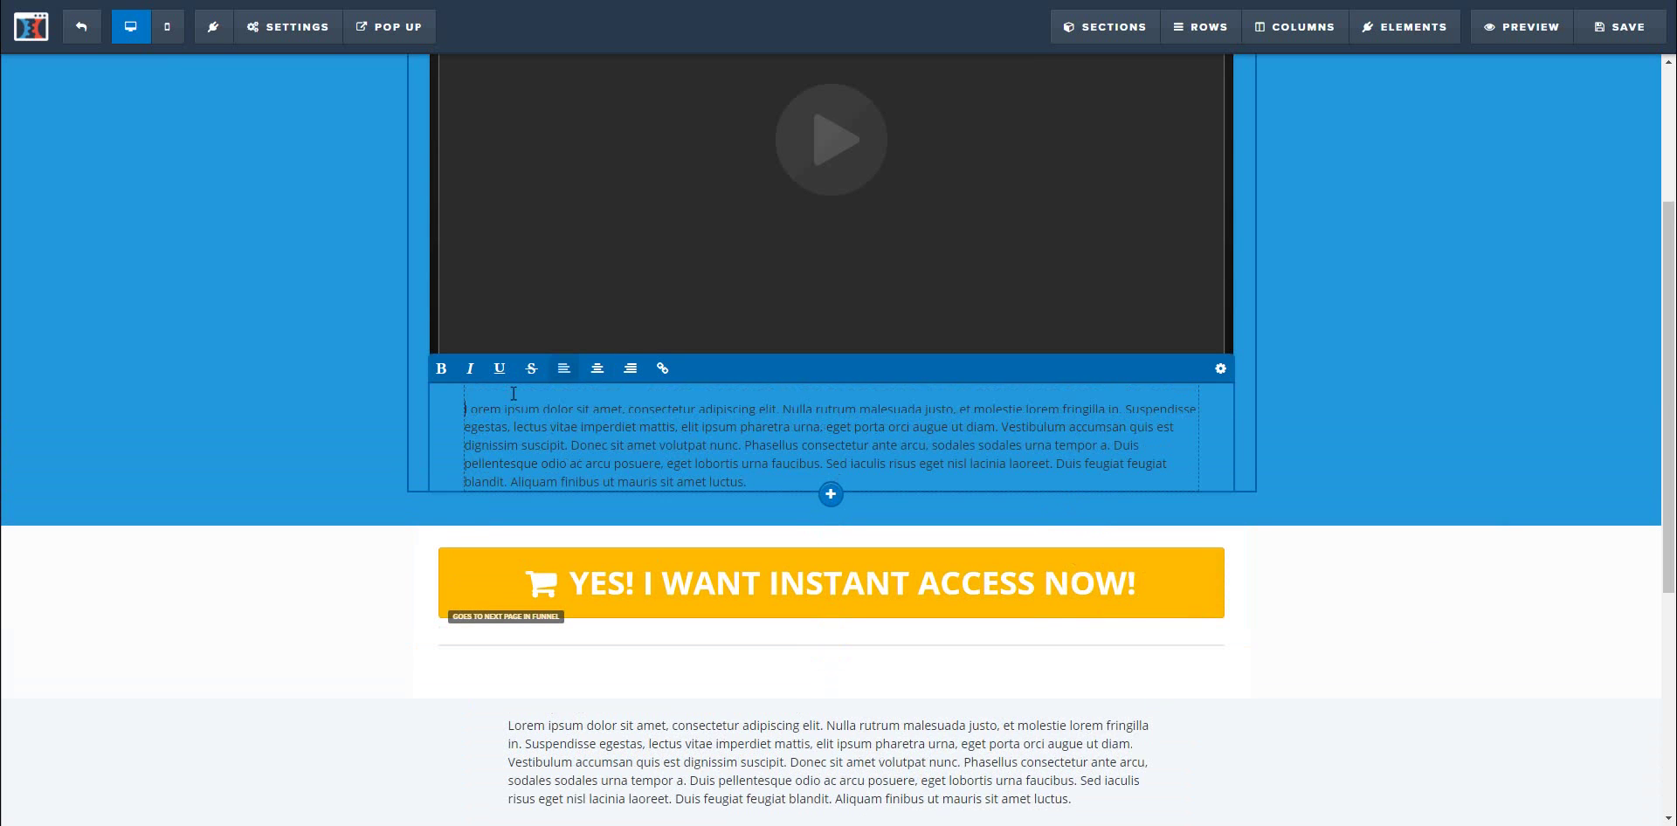
key("Return")
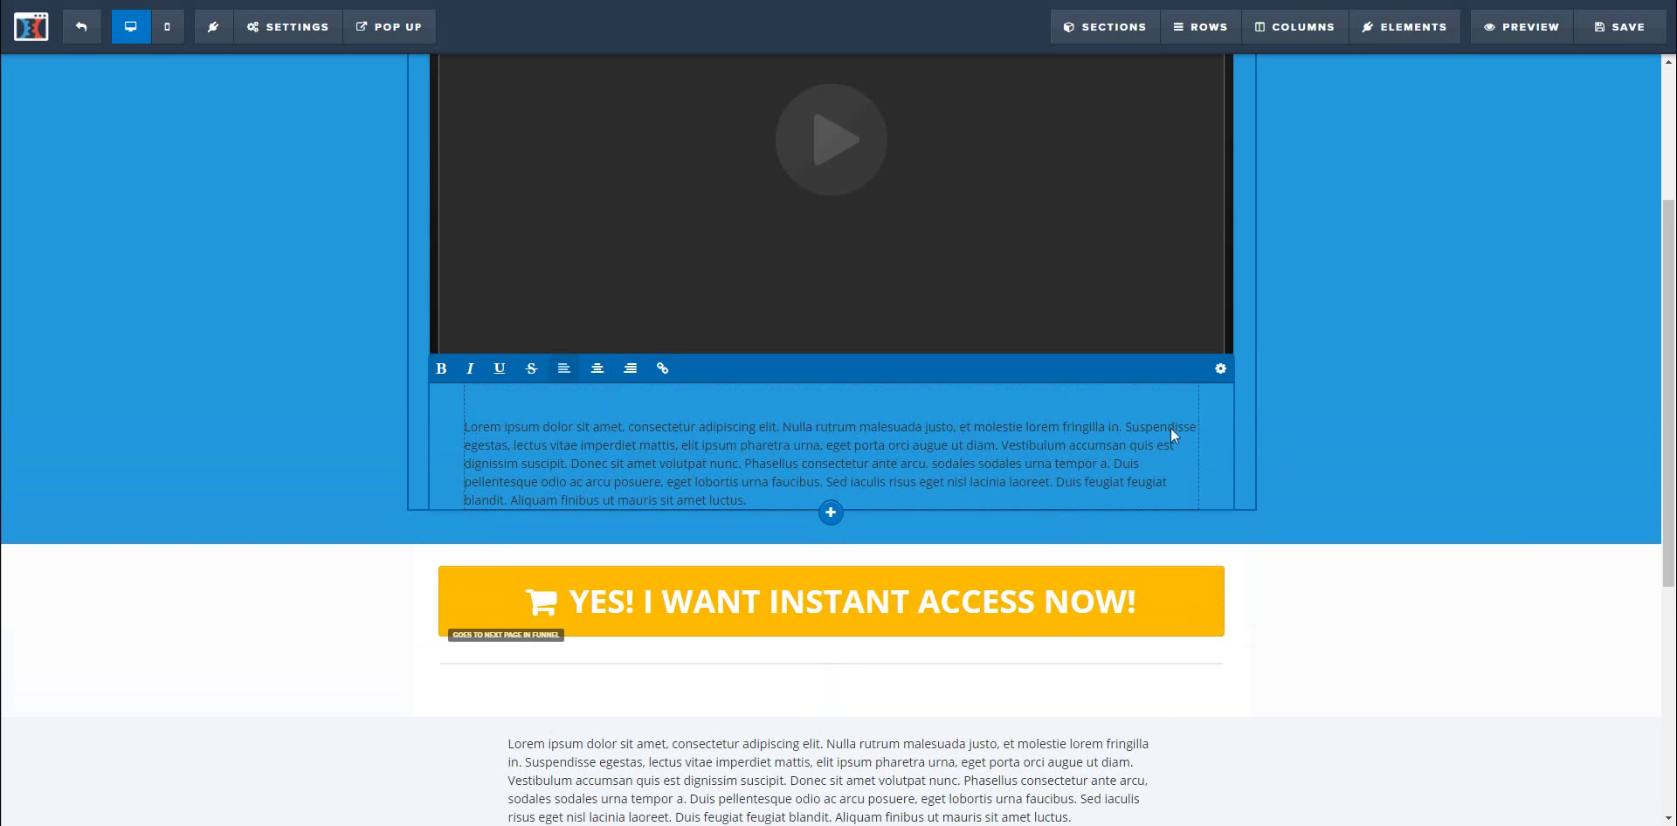
left_click(1334, 455)
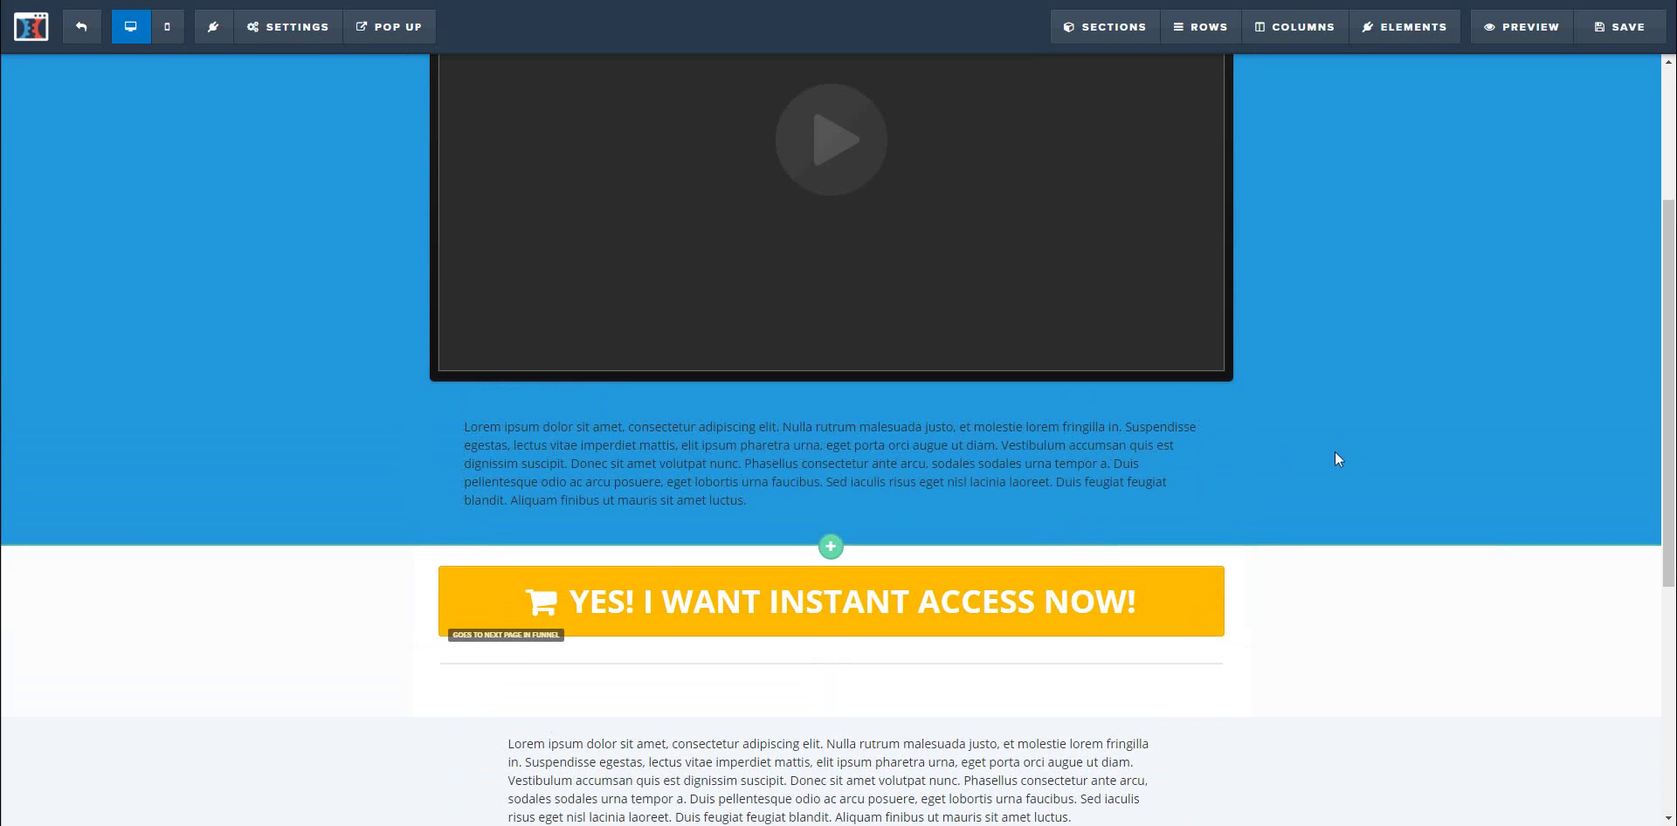
Step: Duplicate the whole blue section containing the Step 1. heading, video and paragraph
scroll(1335, 459, "up", 3)
scroll(1323, 451, "down", 6)
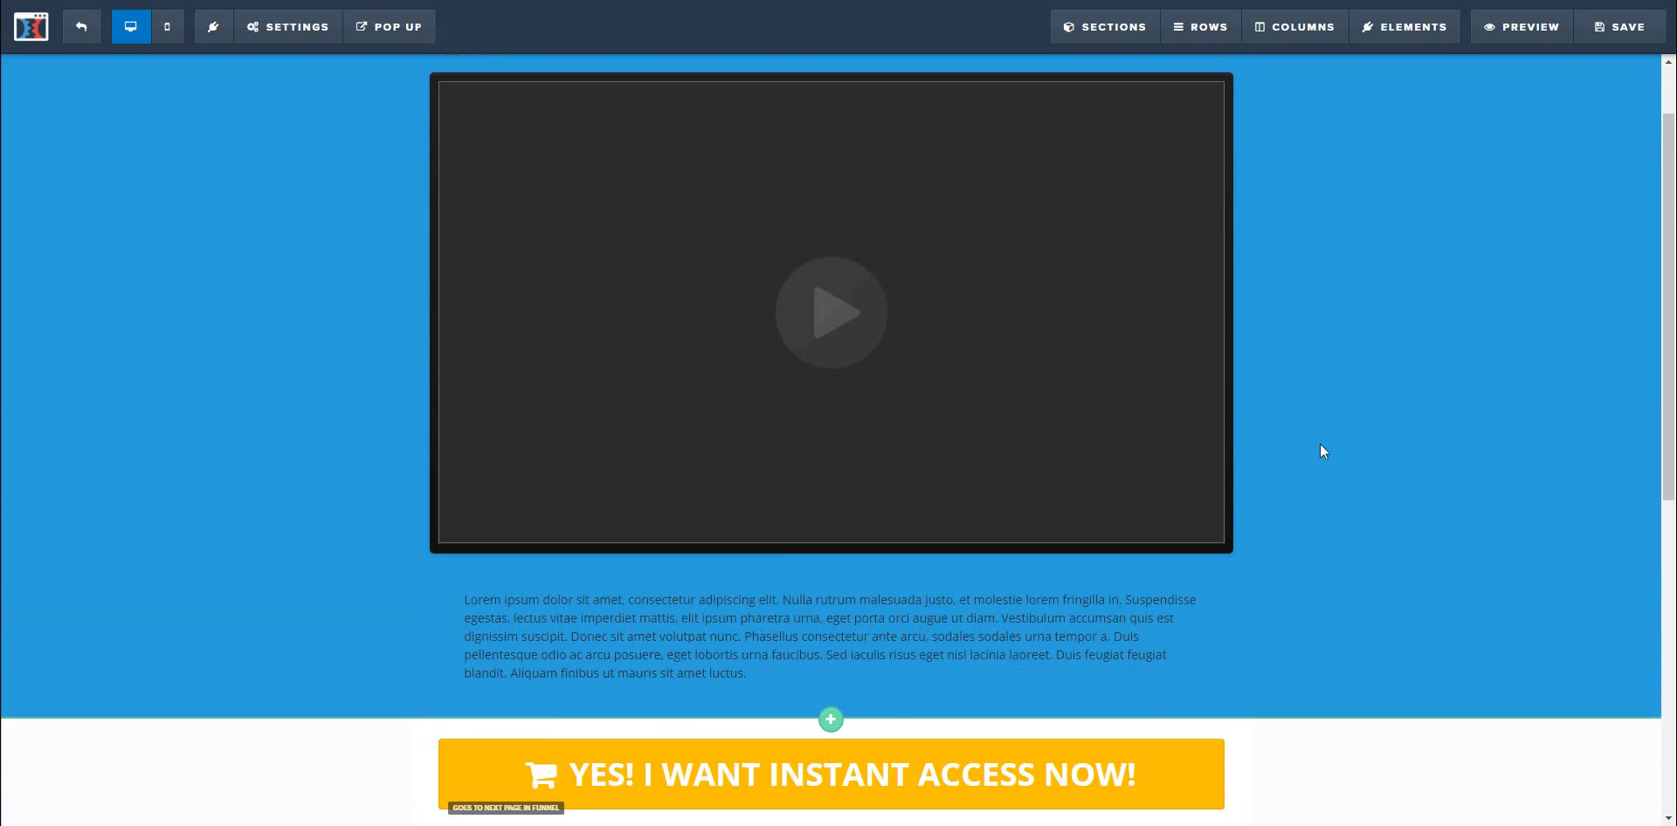
scroll(969, 455, "down", 1)
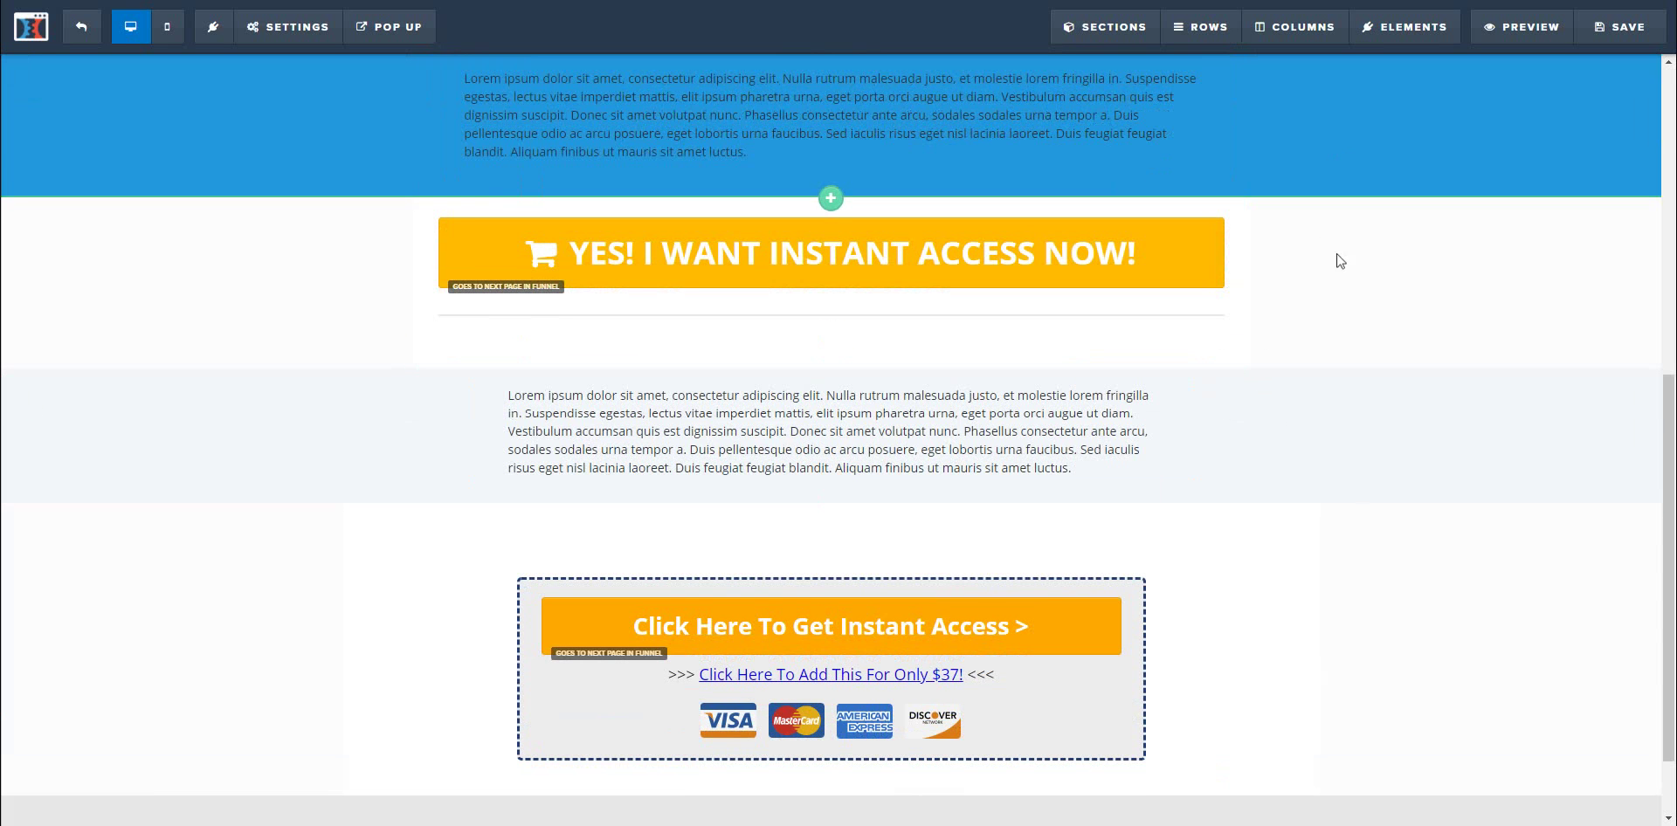
scroll(1364, 164, "up", 1)
scroll(1366, 171, "up", 5)
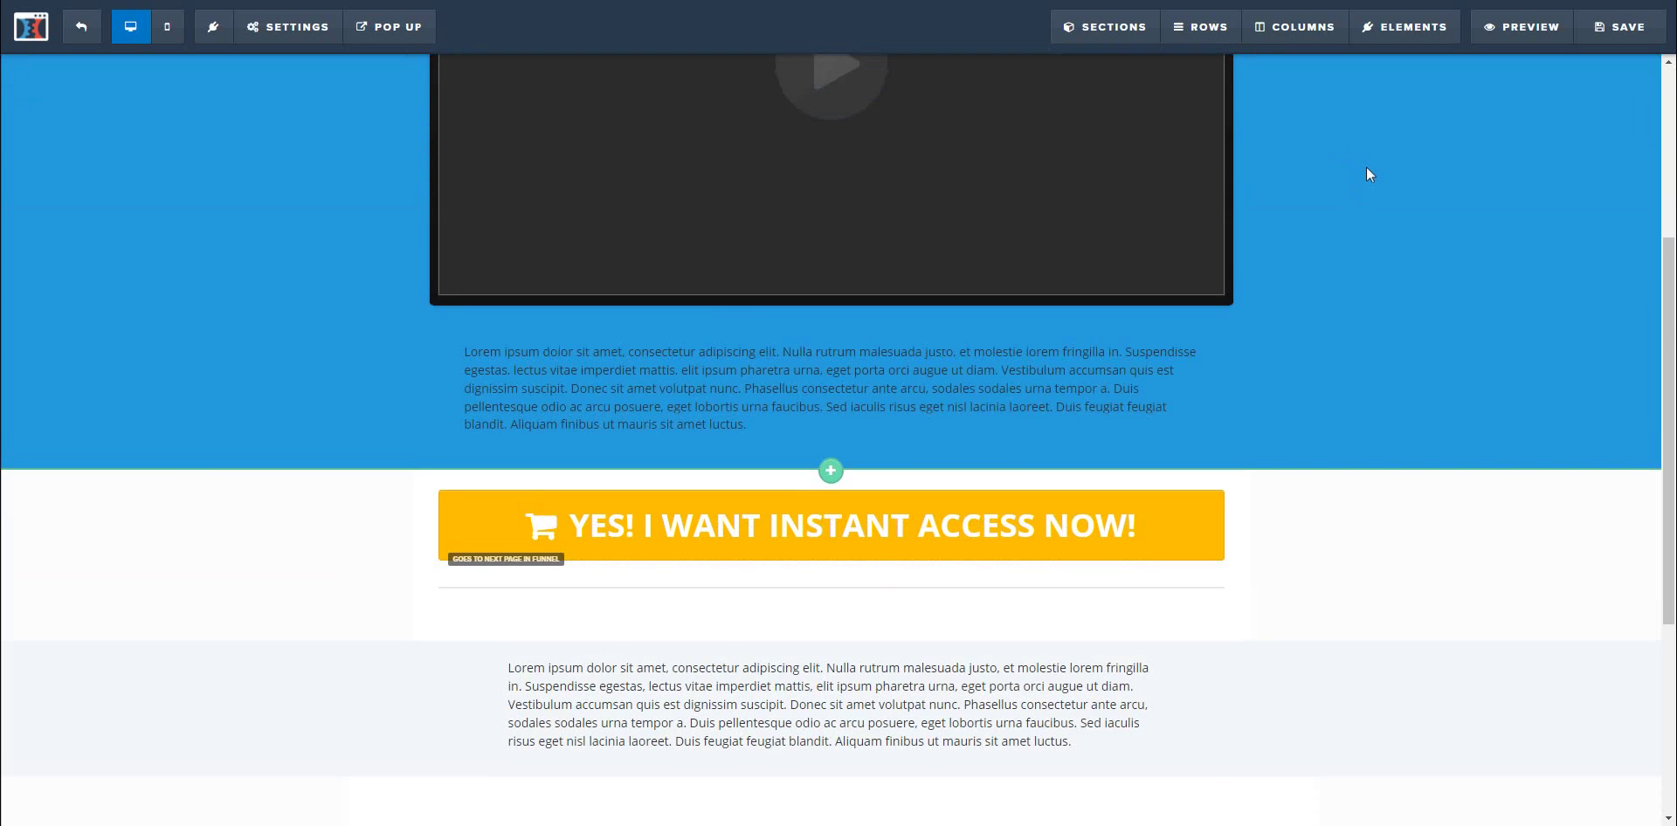
scroll(1370, 322, "down", 3)
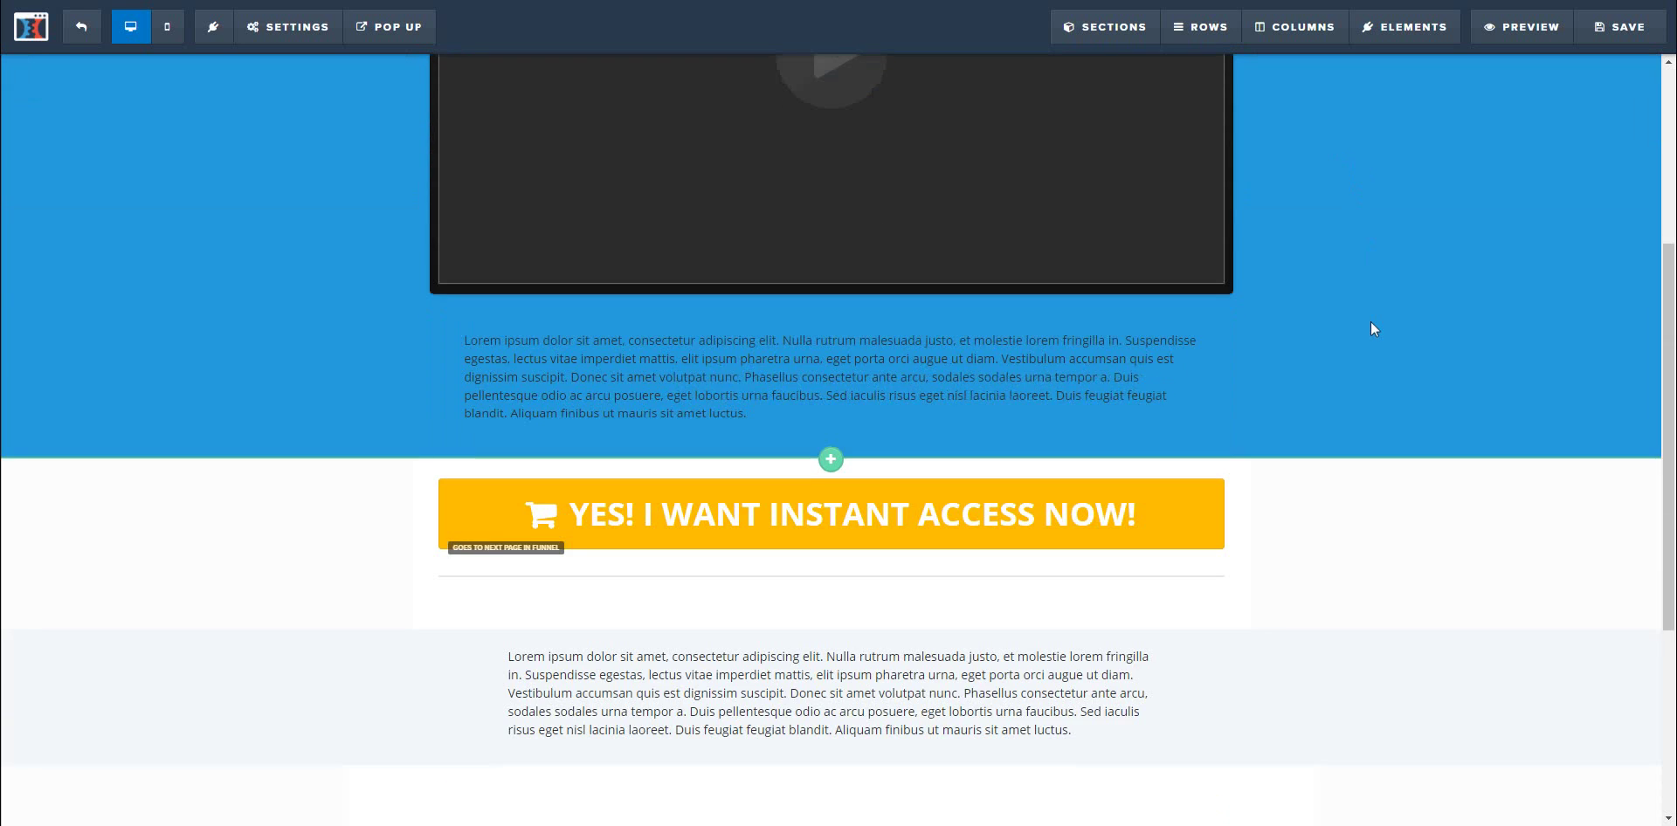
scroll(1370, 322, "up", 4)
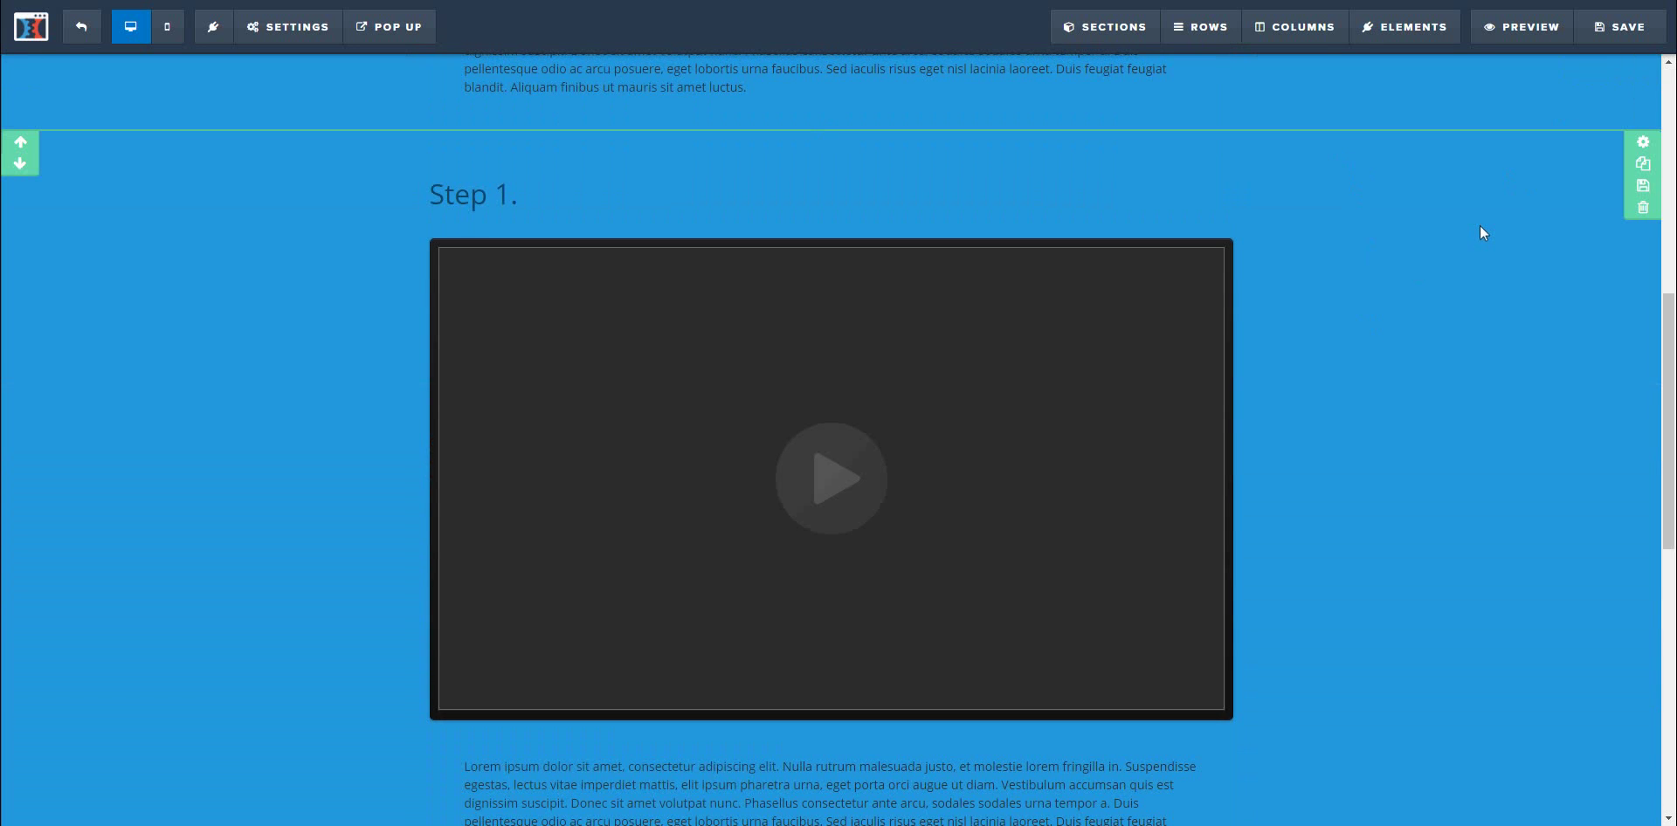
scroll(1479, 226, "down", 5)
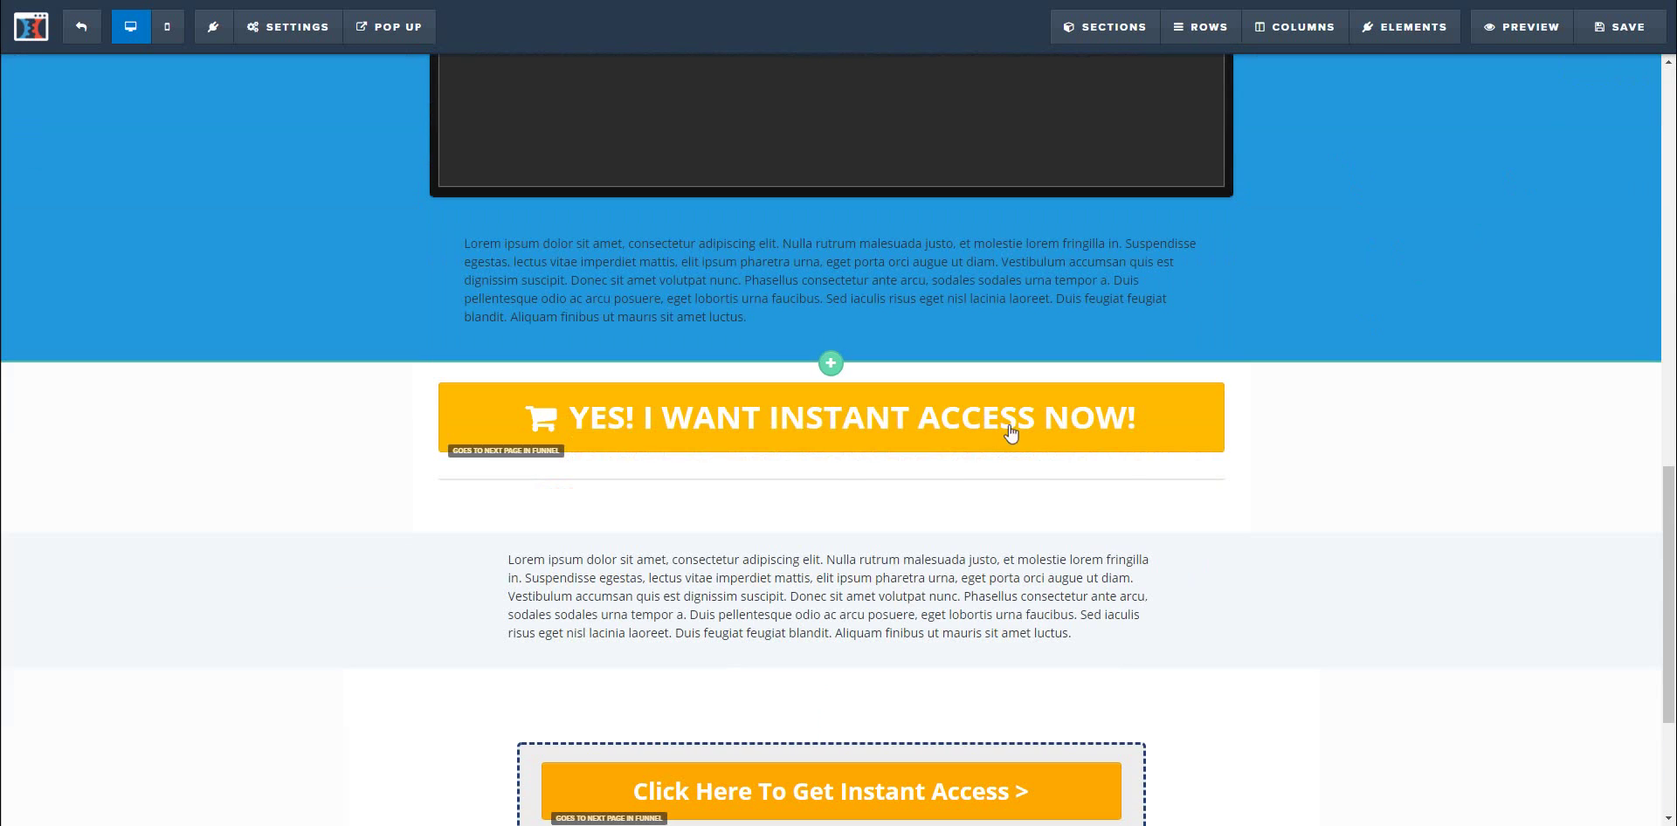
mouse_move(1081, 414)
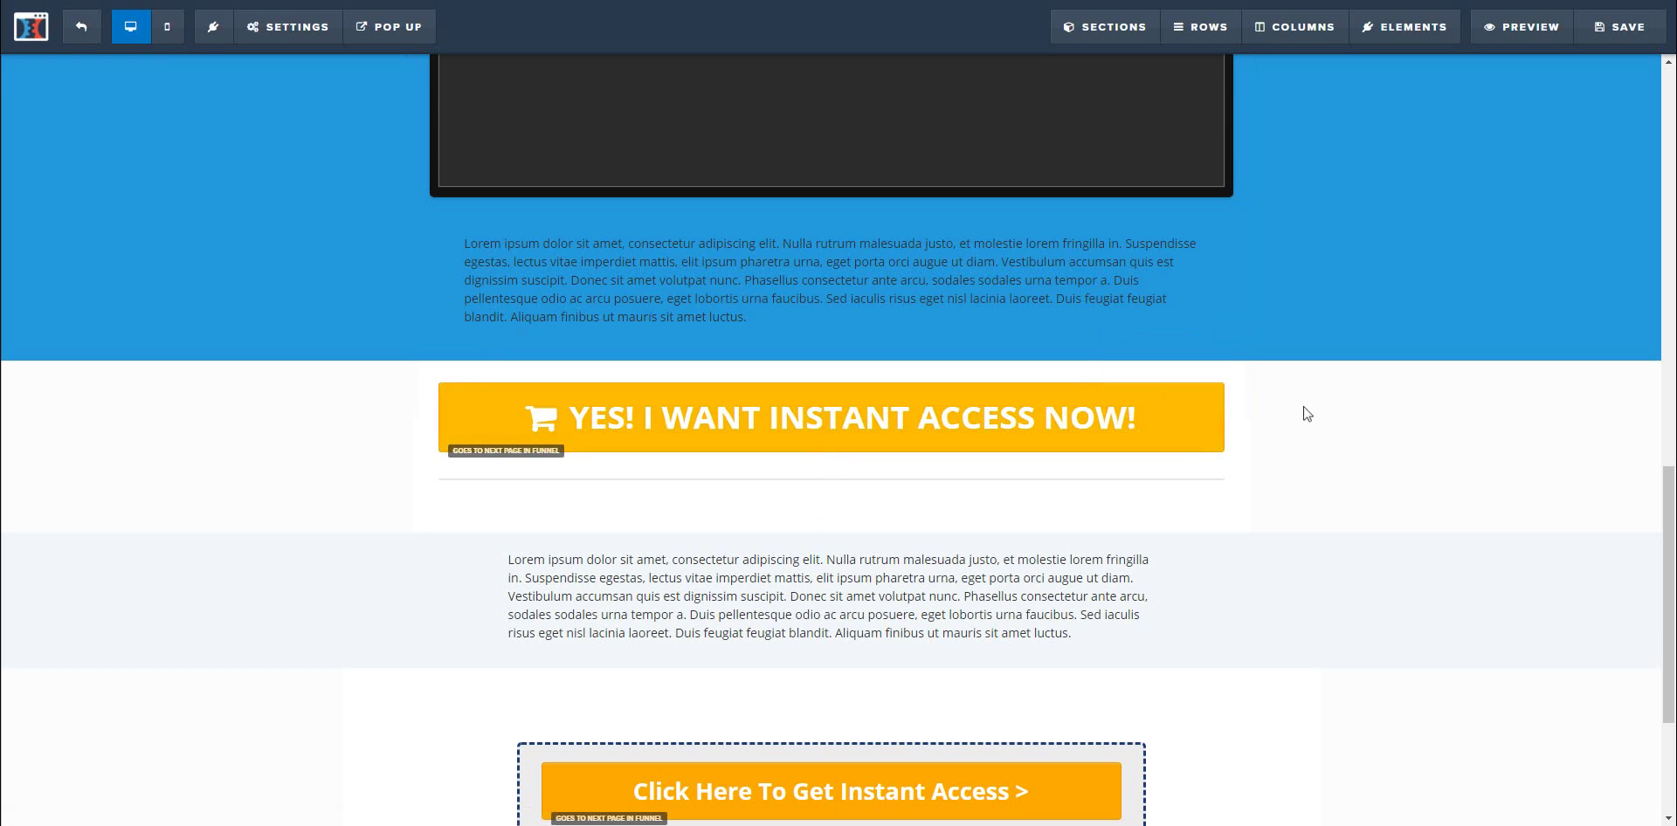
scroll(1303, 413, "up", 15)
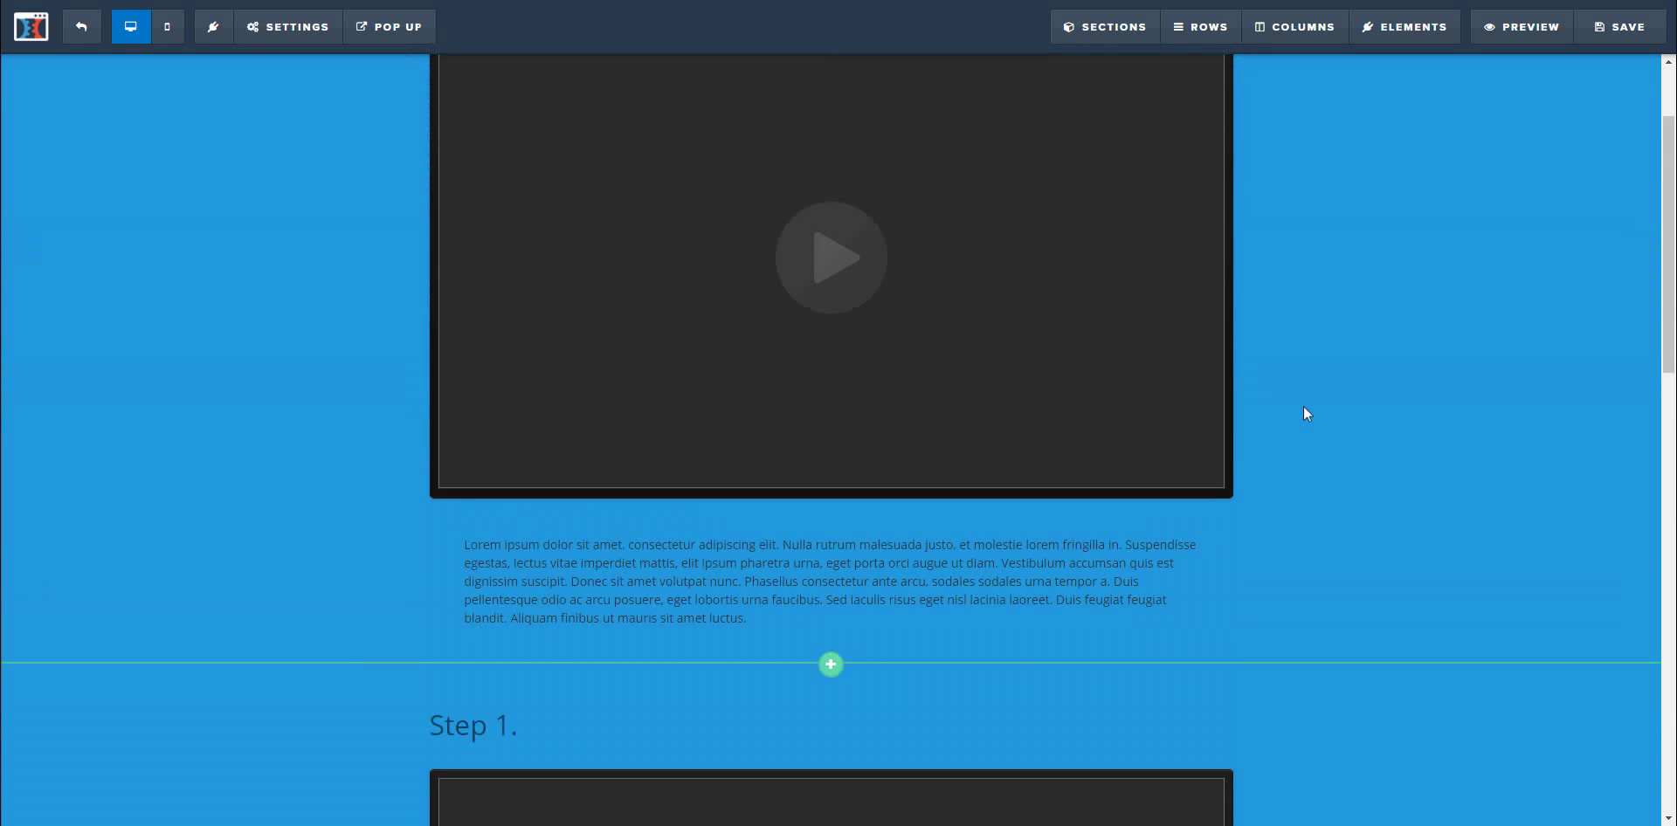
scroll(1303, 413, "down", 5)
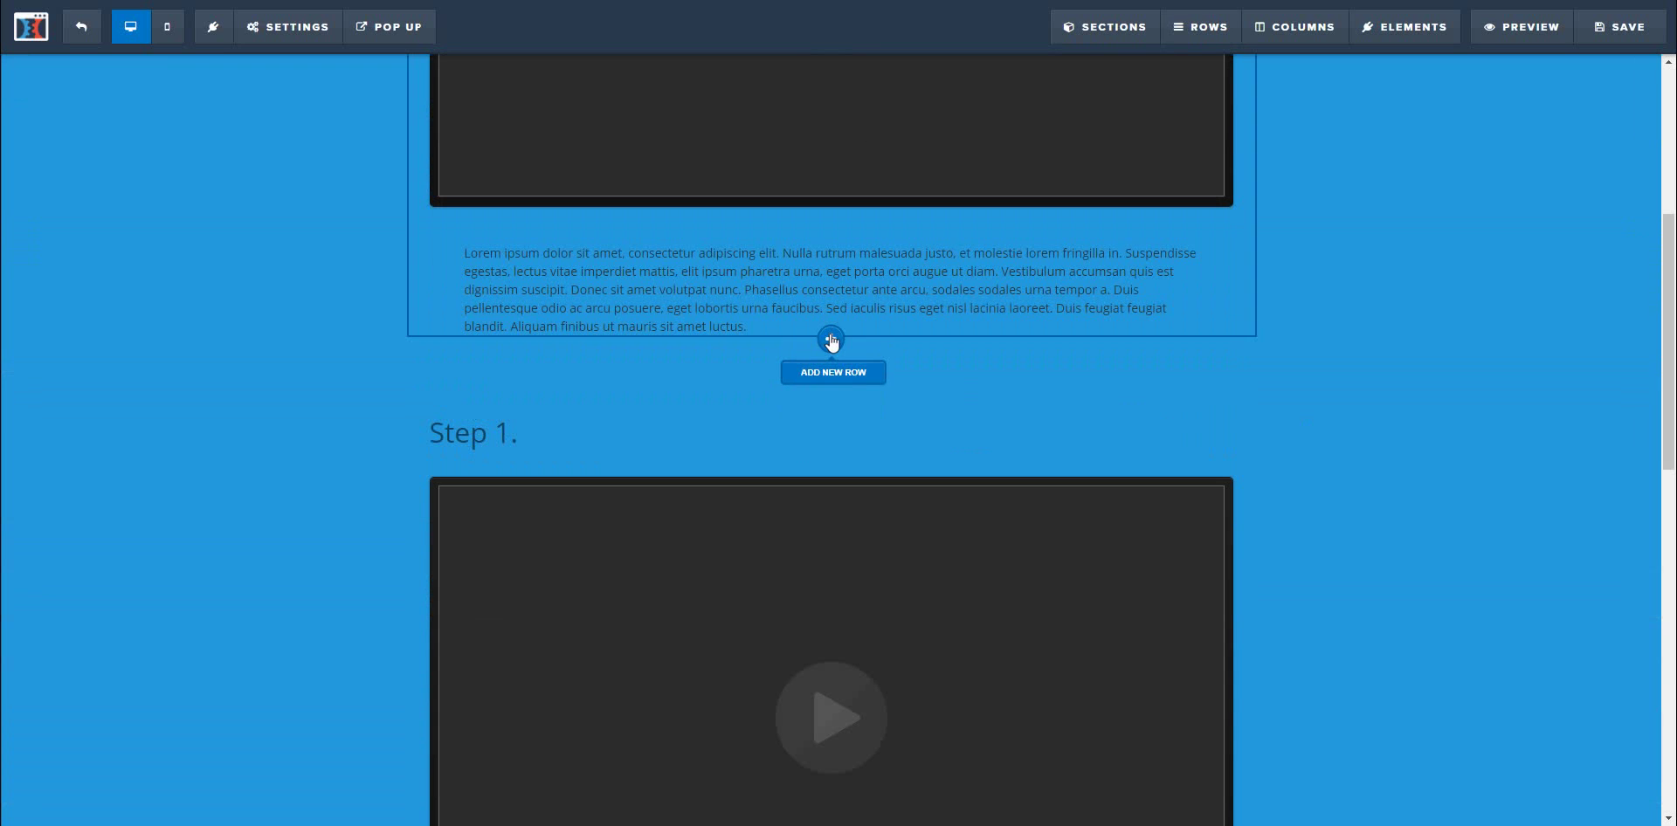
left_click(830, 340)
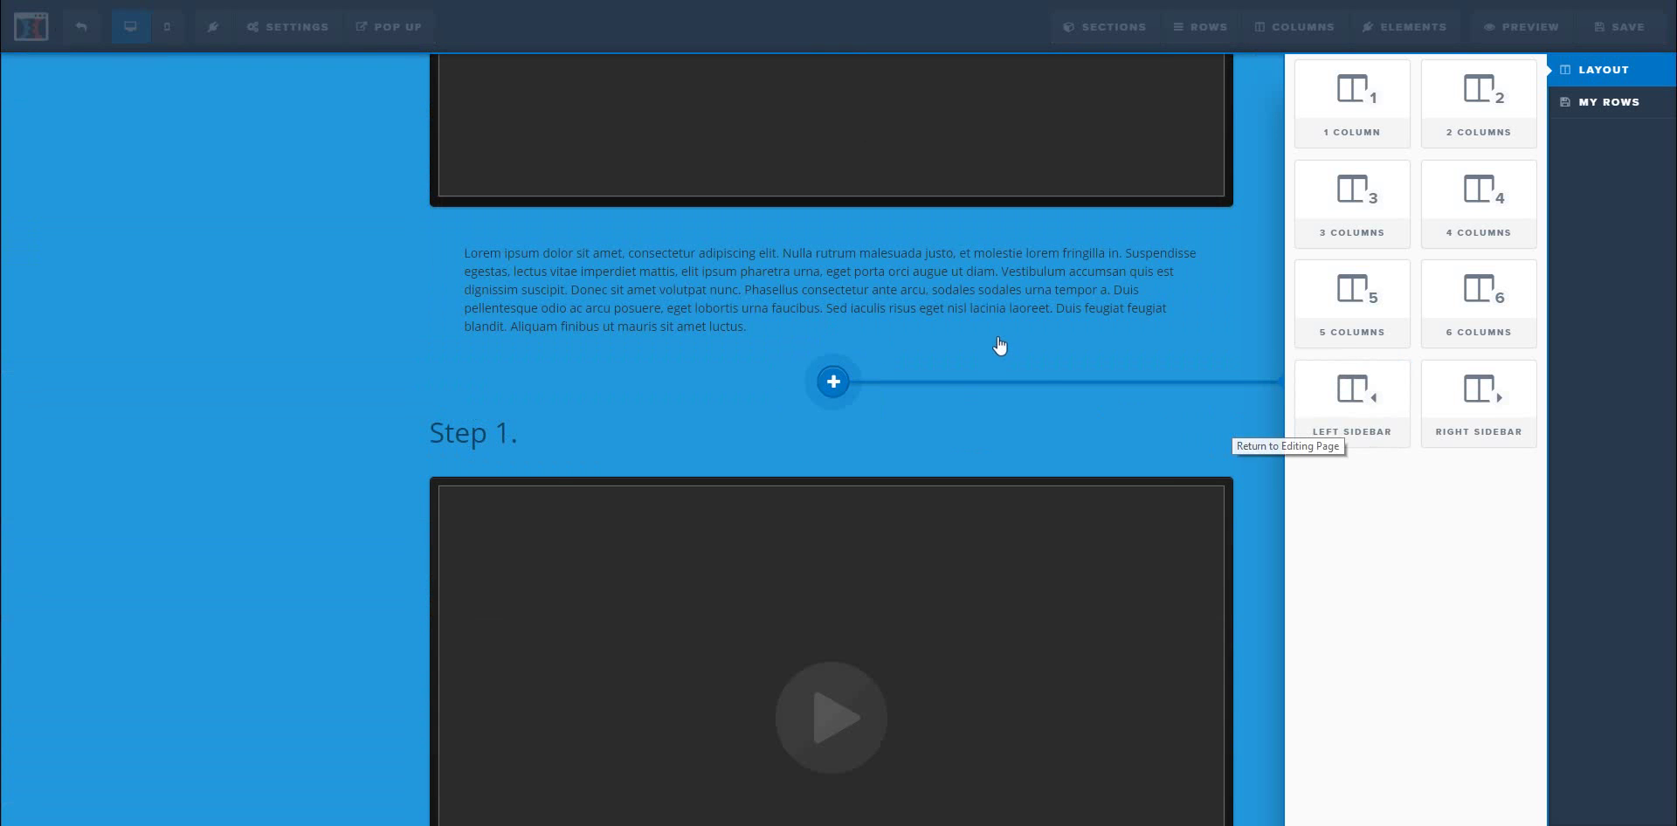
left_click(1037, 373)
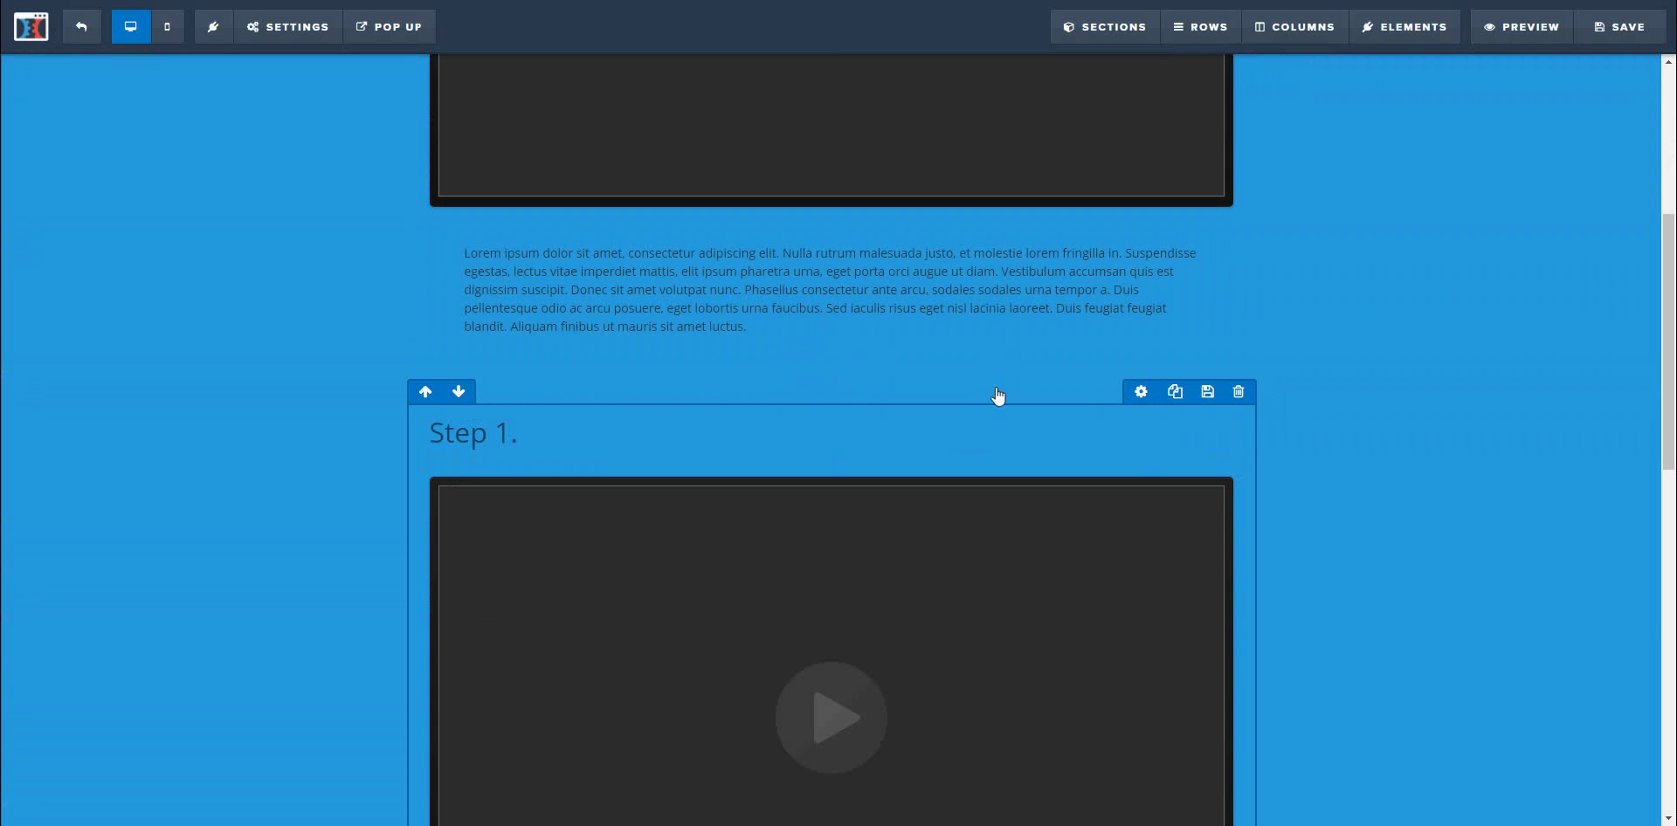
Step: Add a button element below the lorem ipsum paragraph in the first Step 1. section
scroll(845, 306, "up", 2)
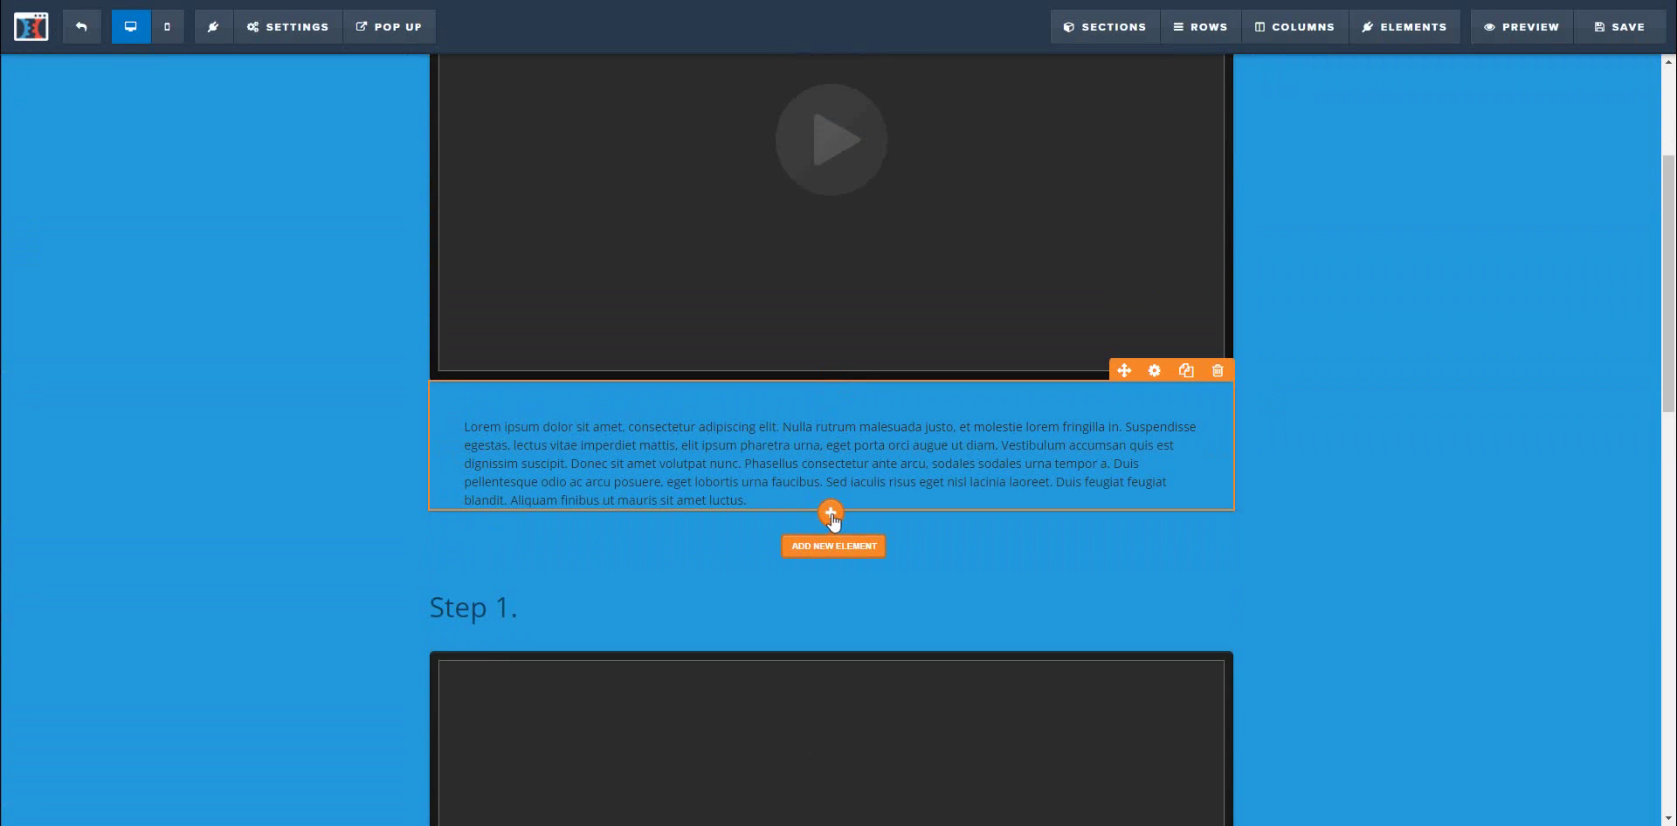
left_click(830, 513)
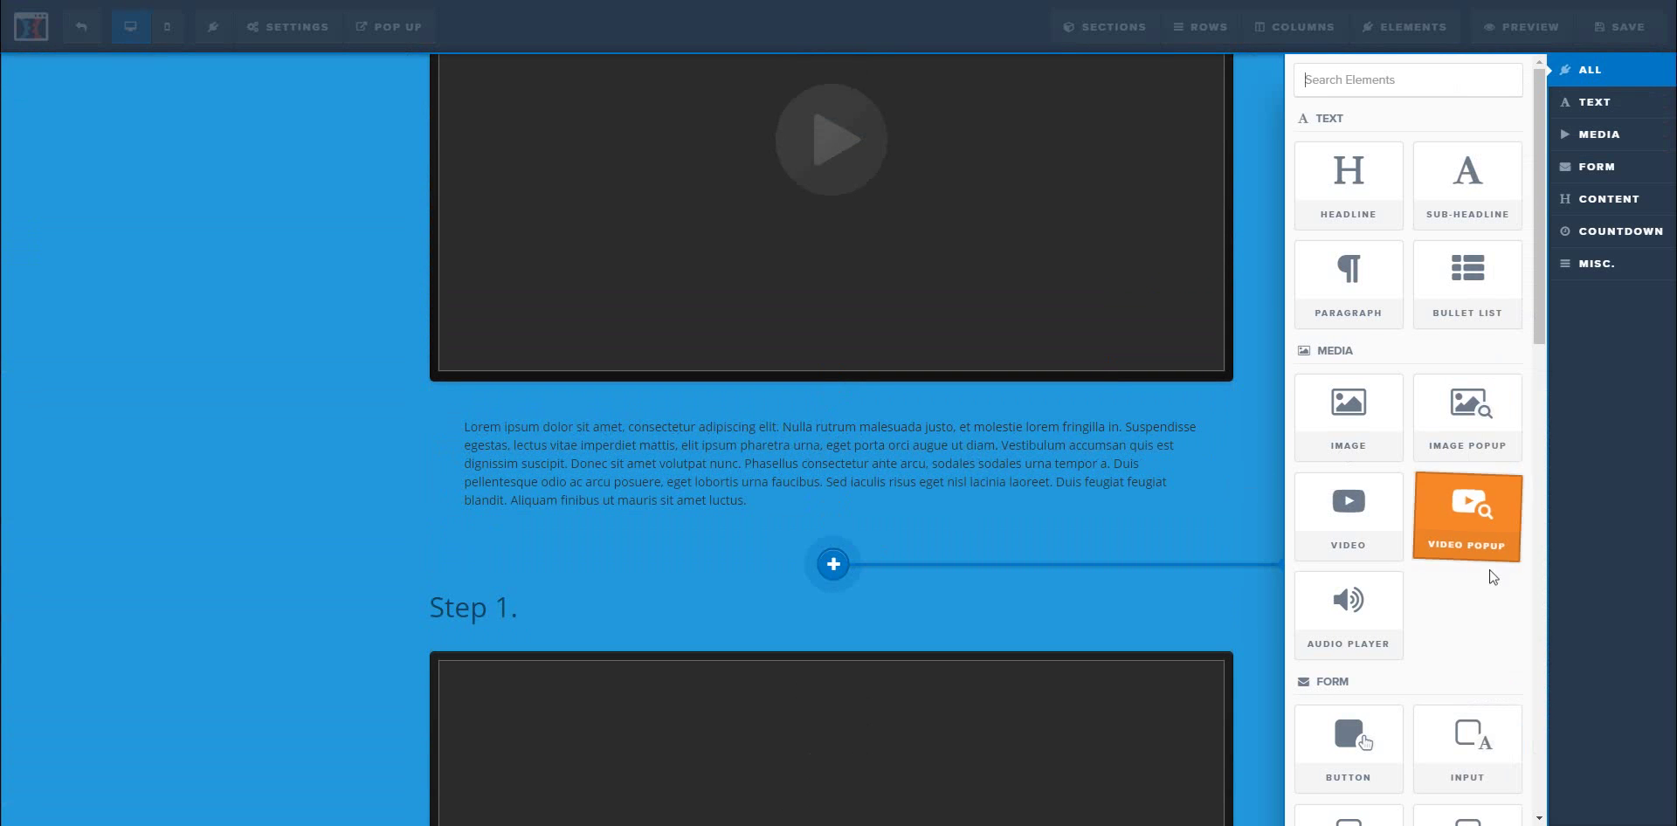
scroll(1490, 609, "down", 2)
left_click_drag(1342, 603, 1348, 572)
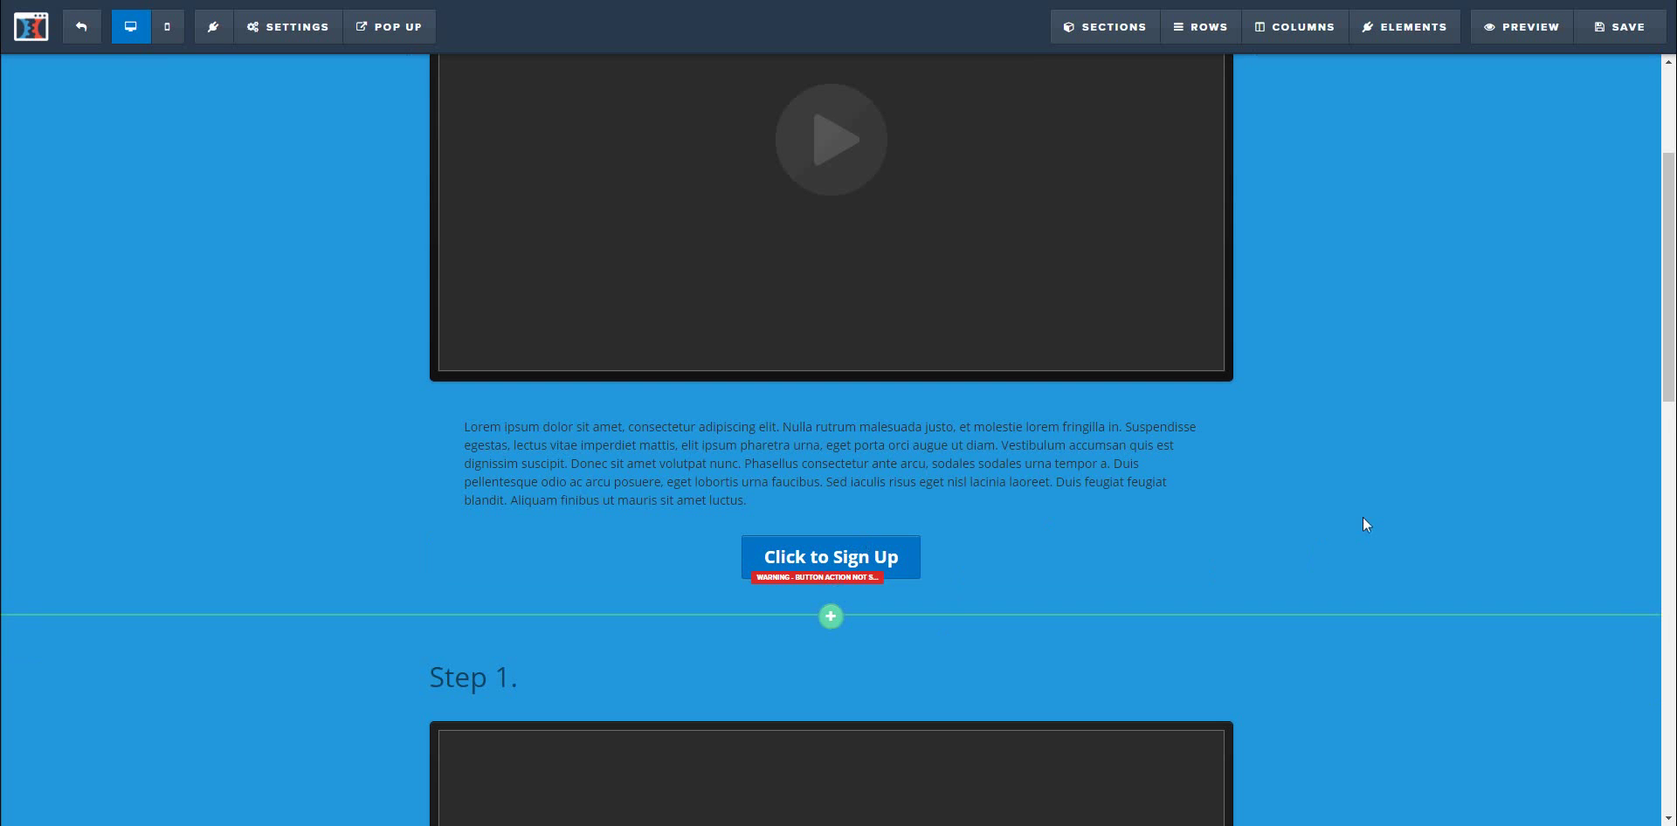
Step: Change the new button's text to "Click to Access"
scroll(1370, 519, "up", 3)
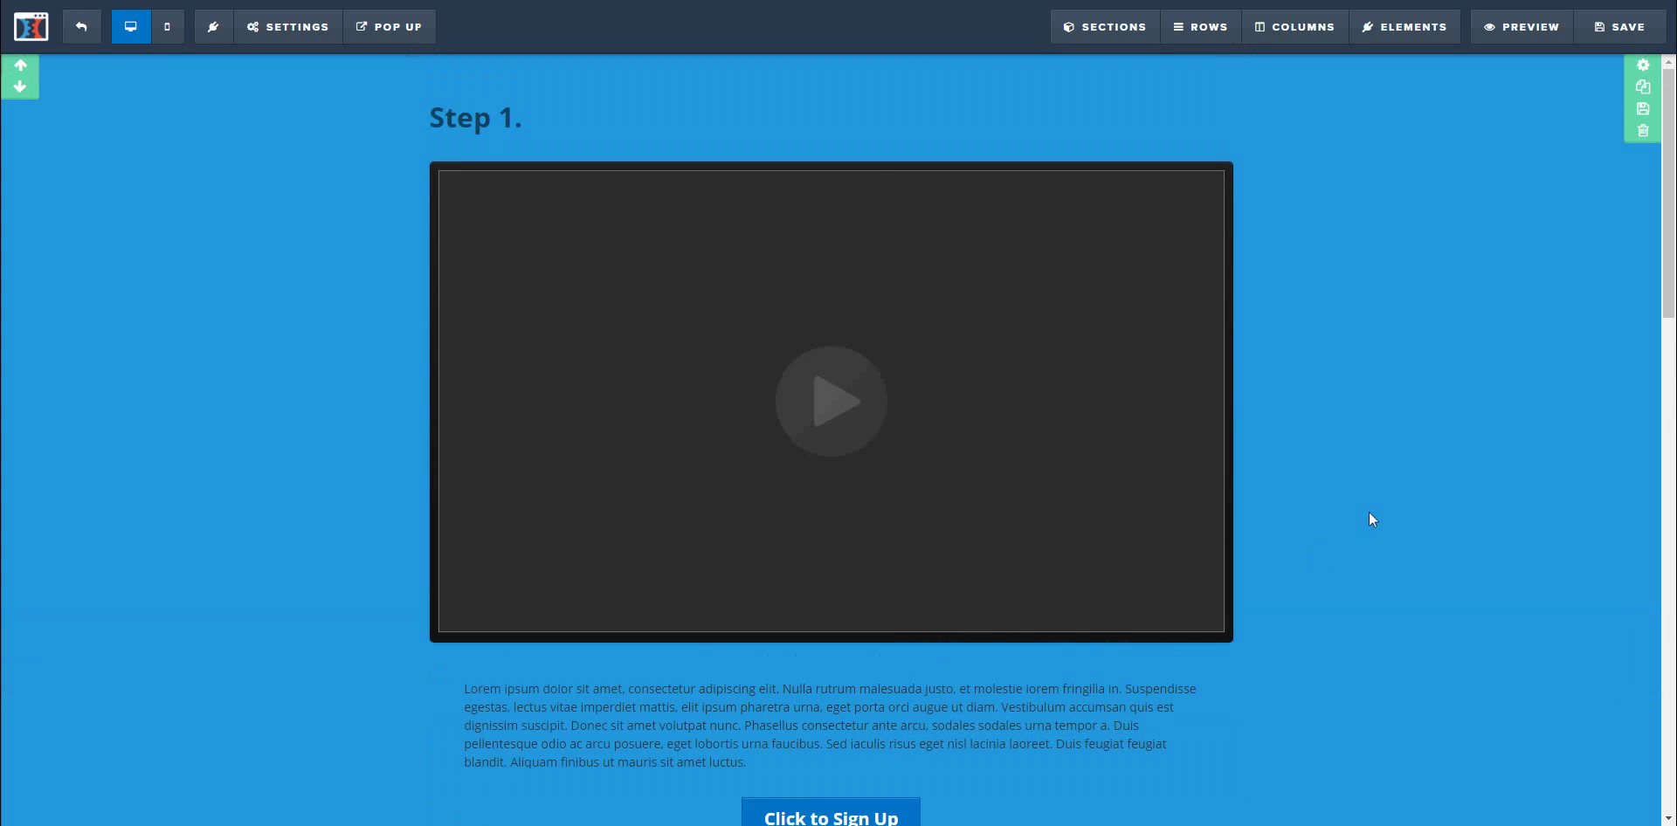
scroll(1370, 518, "down", 4)
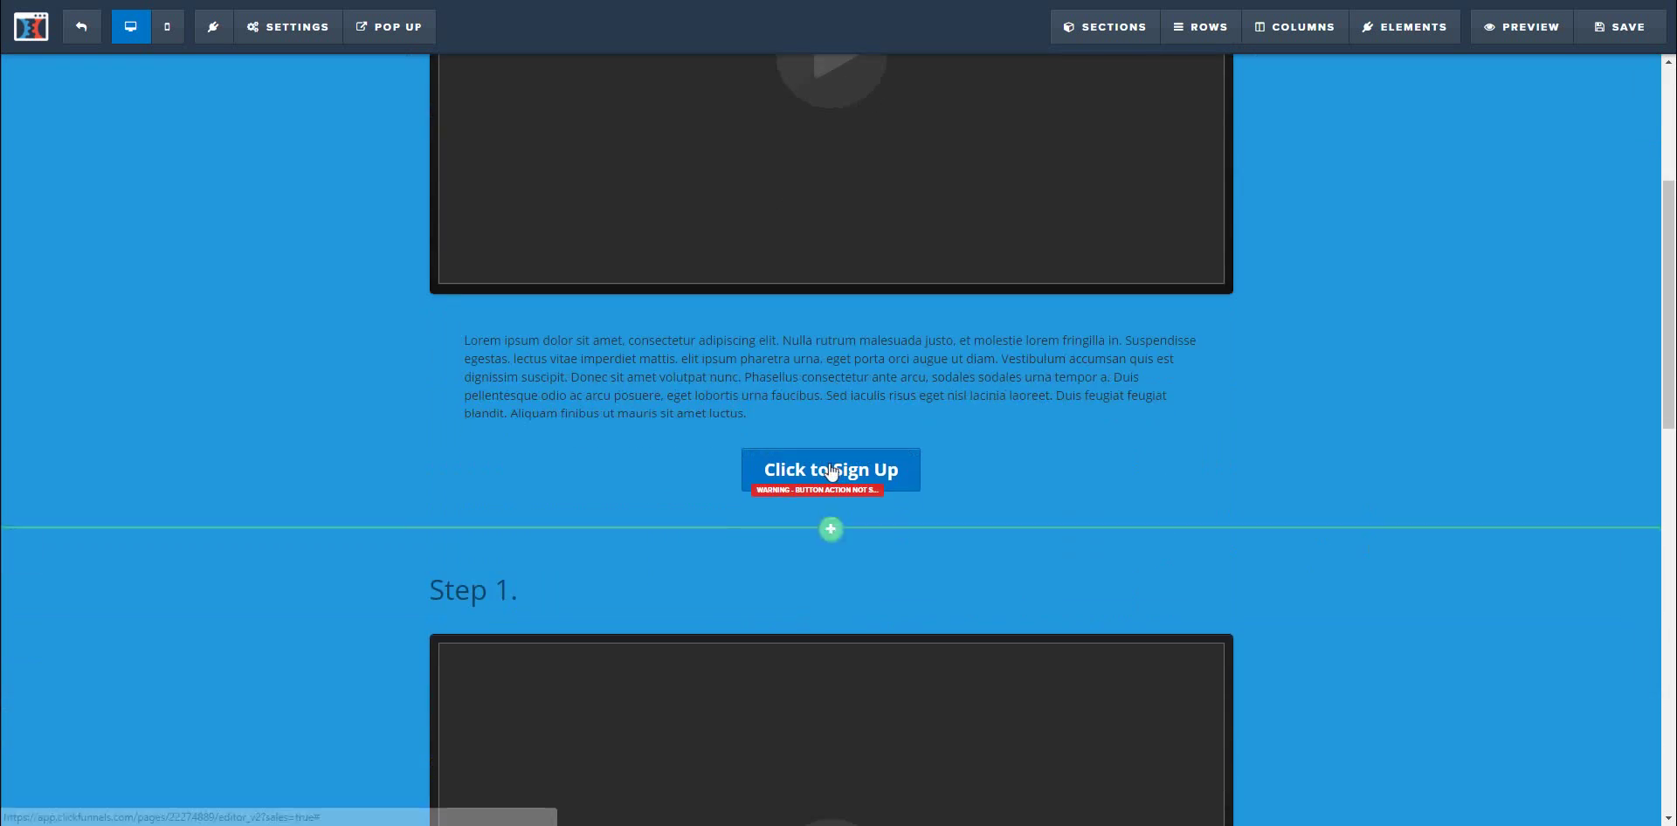
left_click(820, 479)
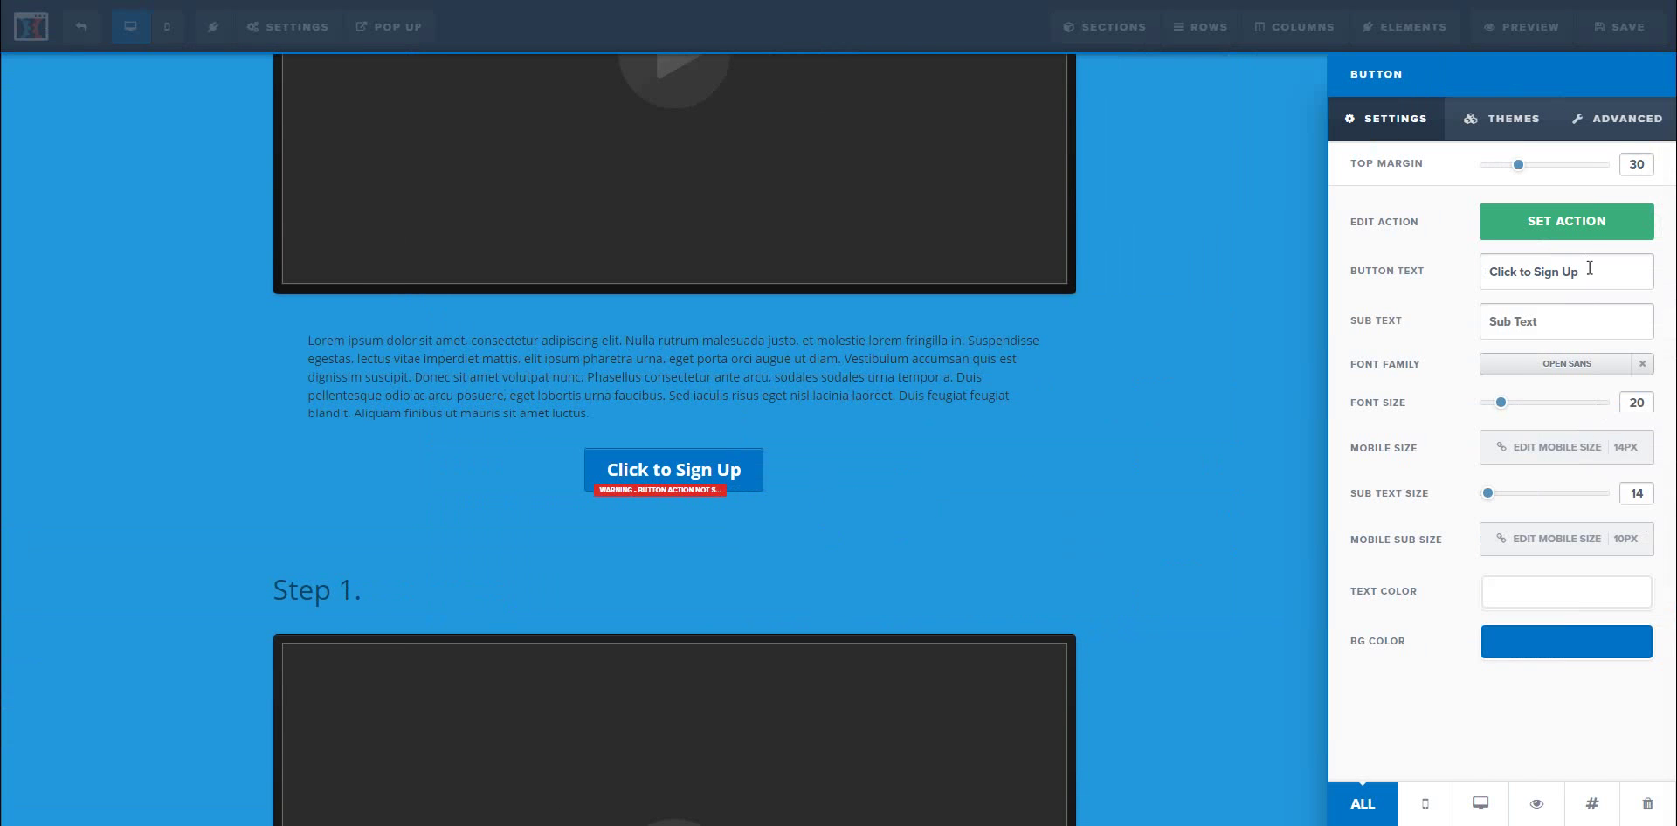
key("BackSpace")
key("BackSpace")
key("BackSpace")
key("BackSpace")
key("BackSpace")
key("BackSpace")
key("BackSpace")
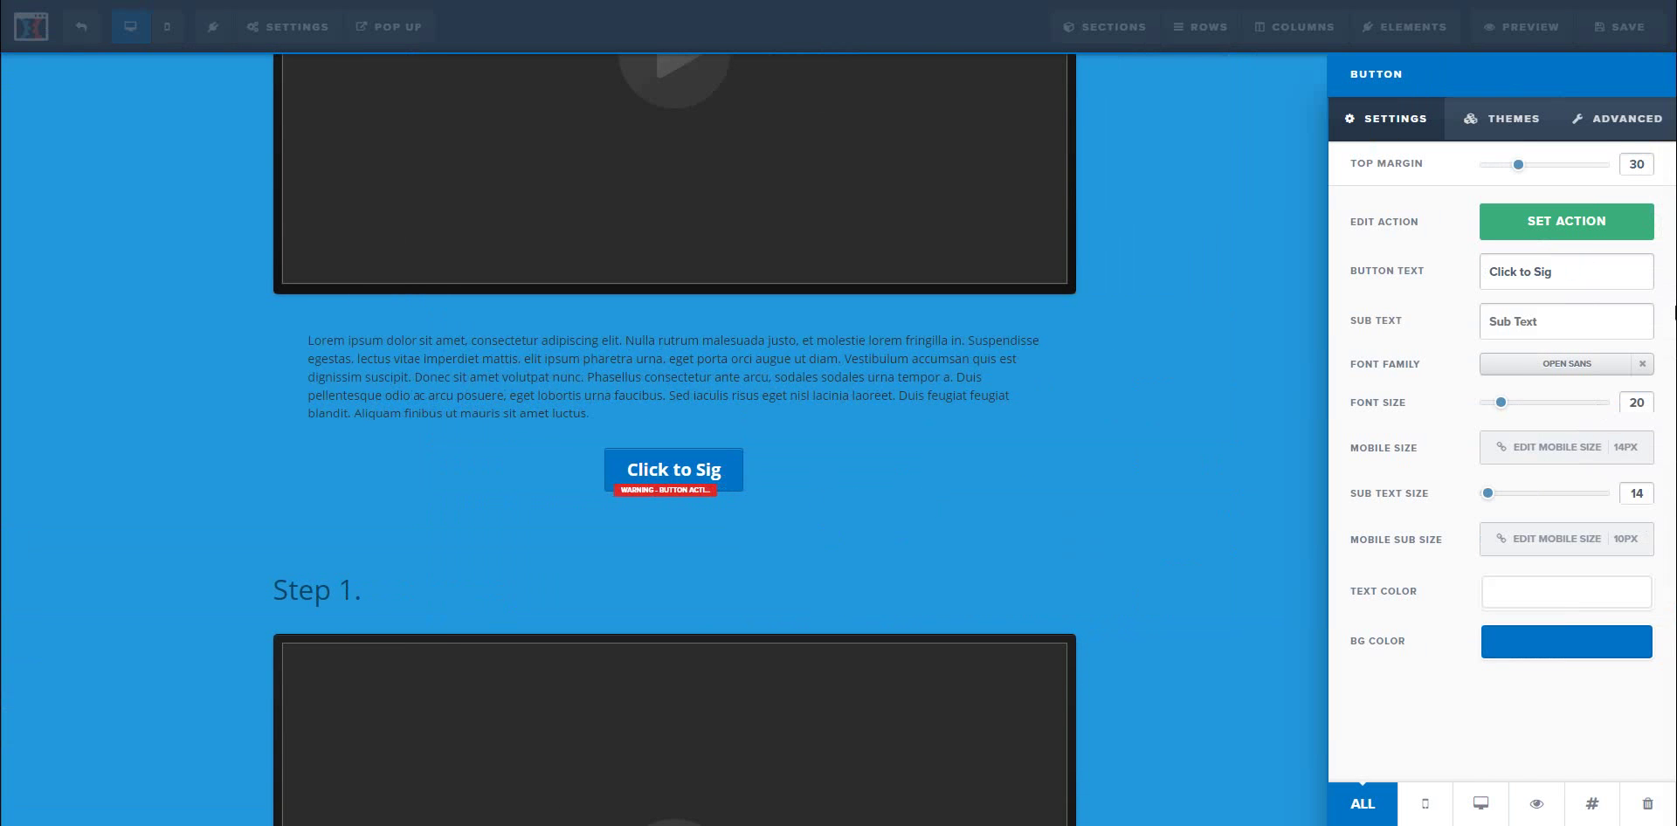
type("Access")
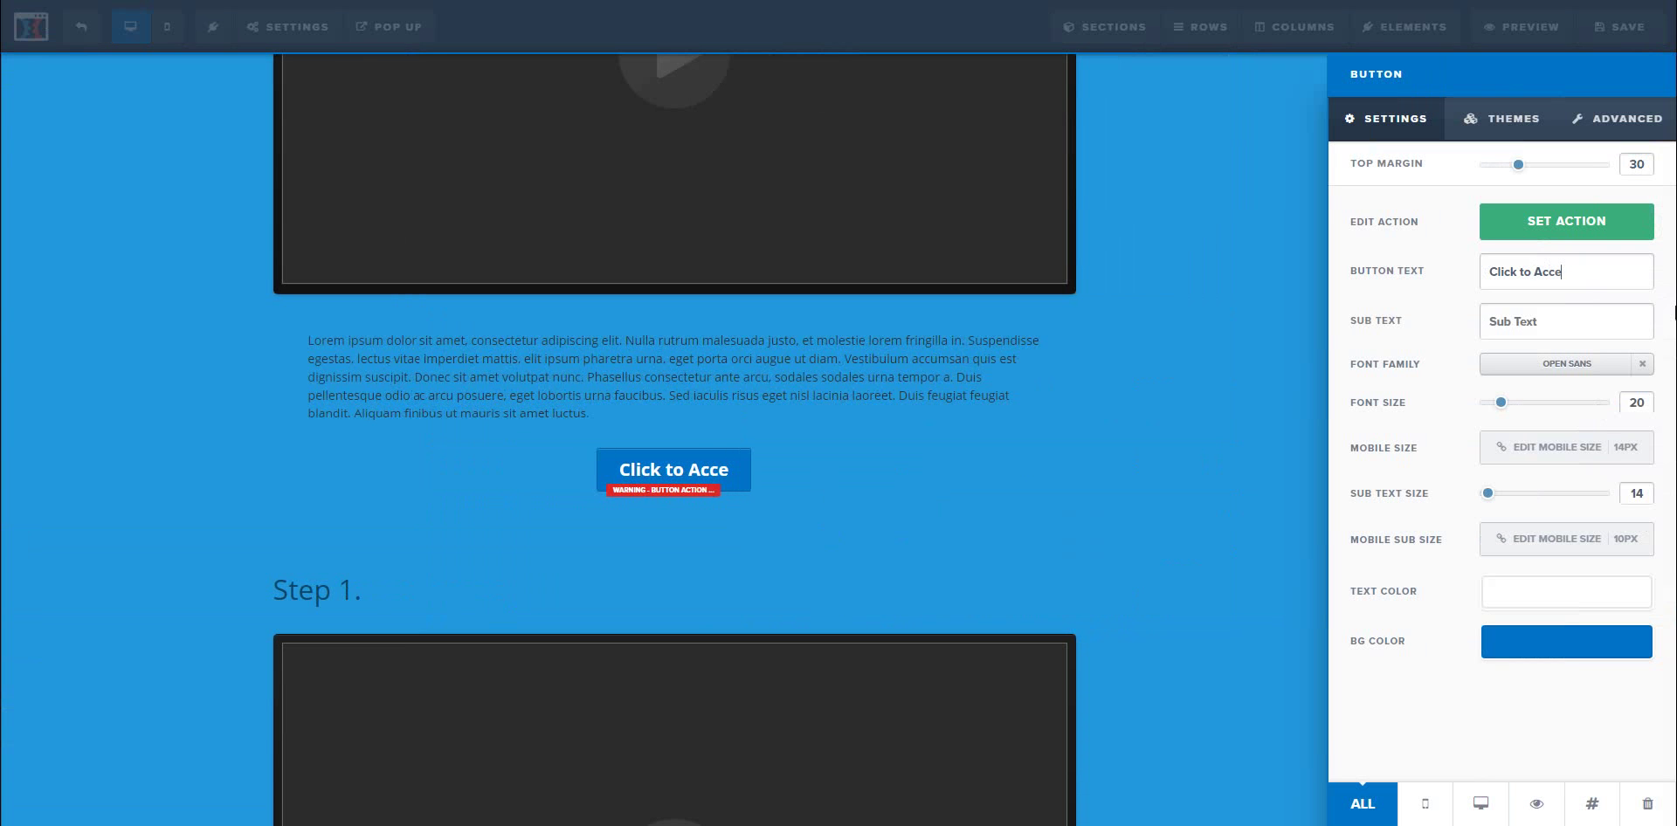
left_click(1140, 448)
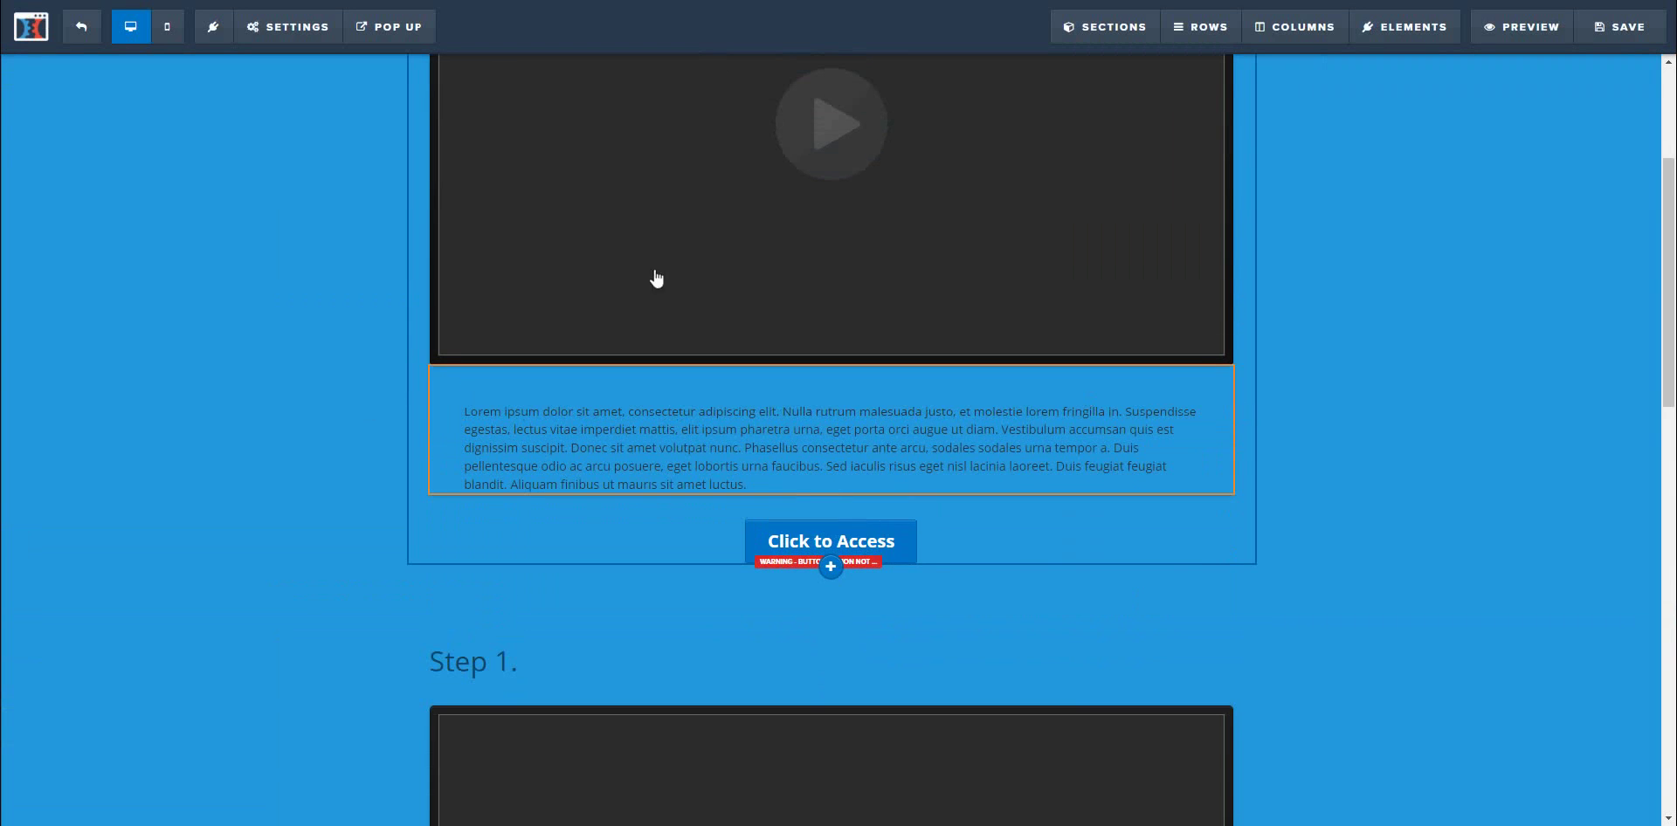
Step: Delete the duplicated Step 1. section that lacks the Click to Access button
scroll(1084, 398, "up", 3)
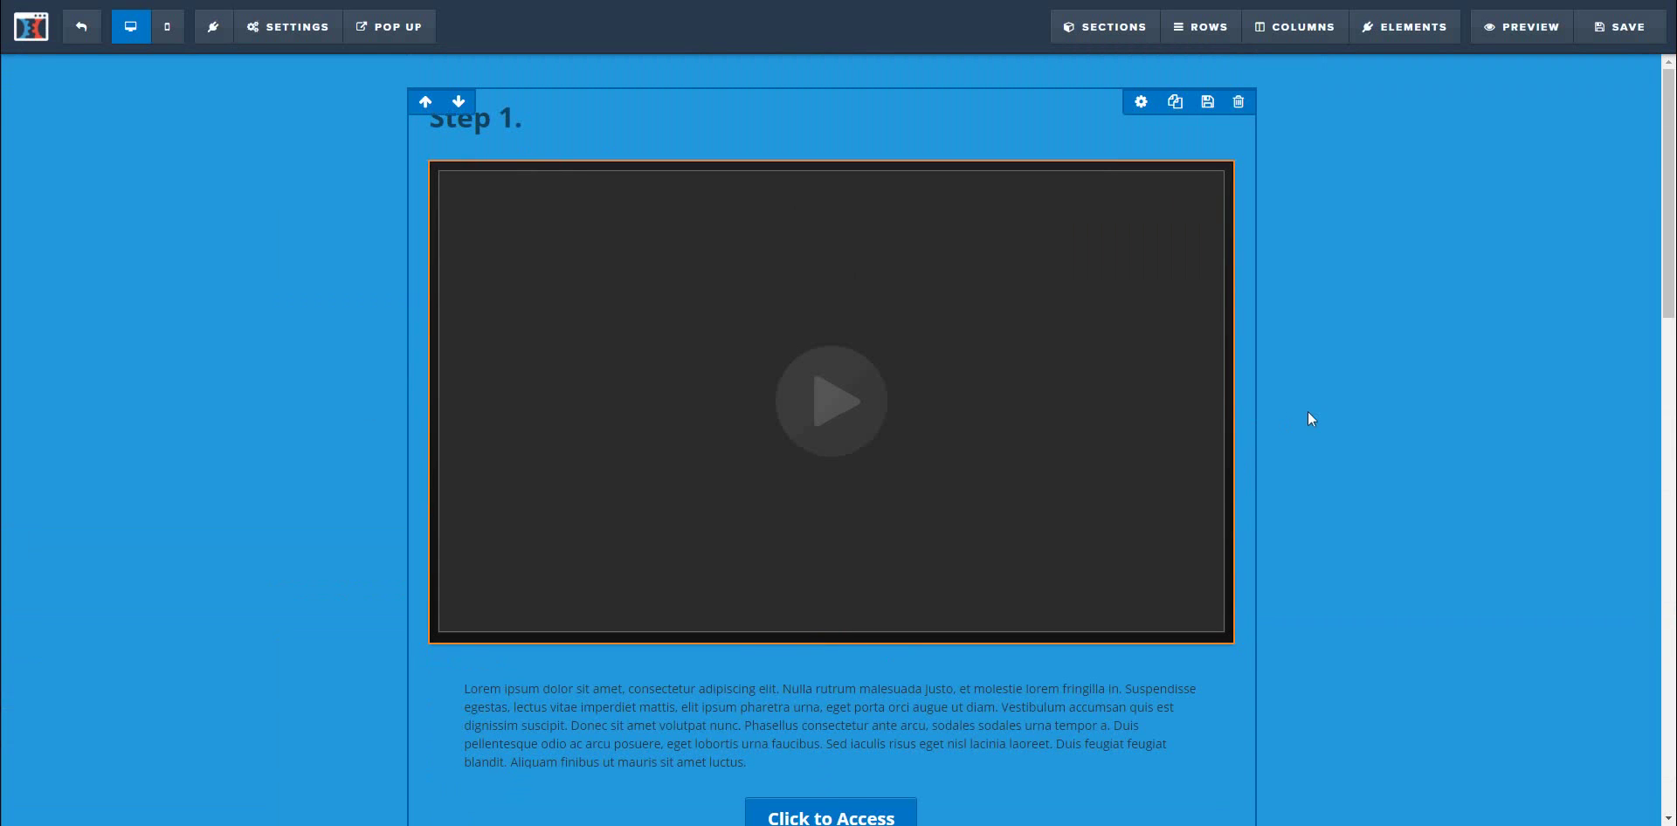
scroll(1307, 405, "down", 1)
scroll(1308, 407, "down", 3)
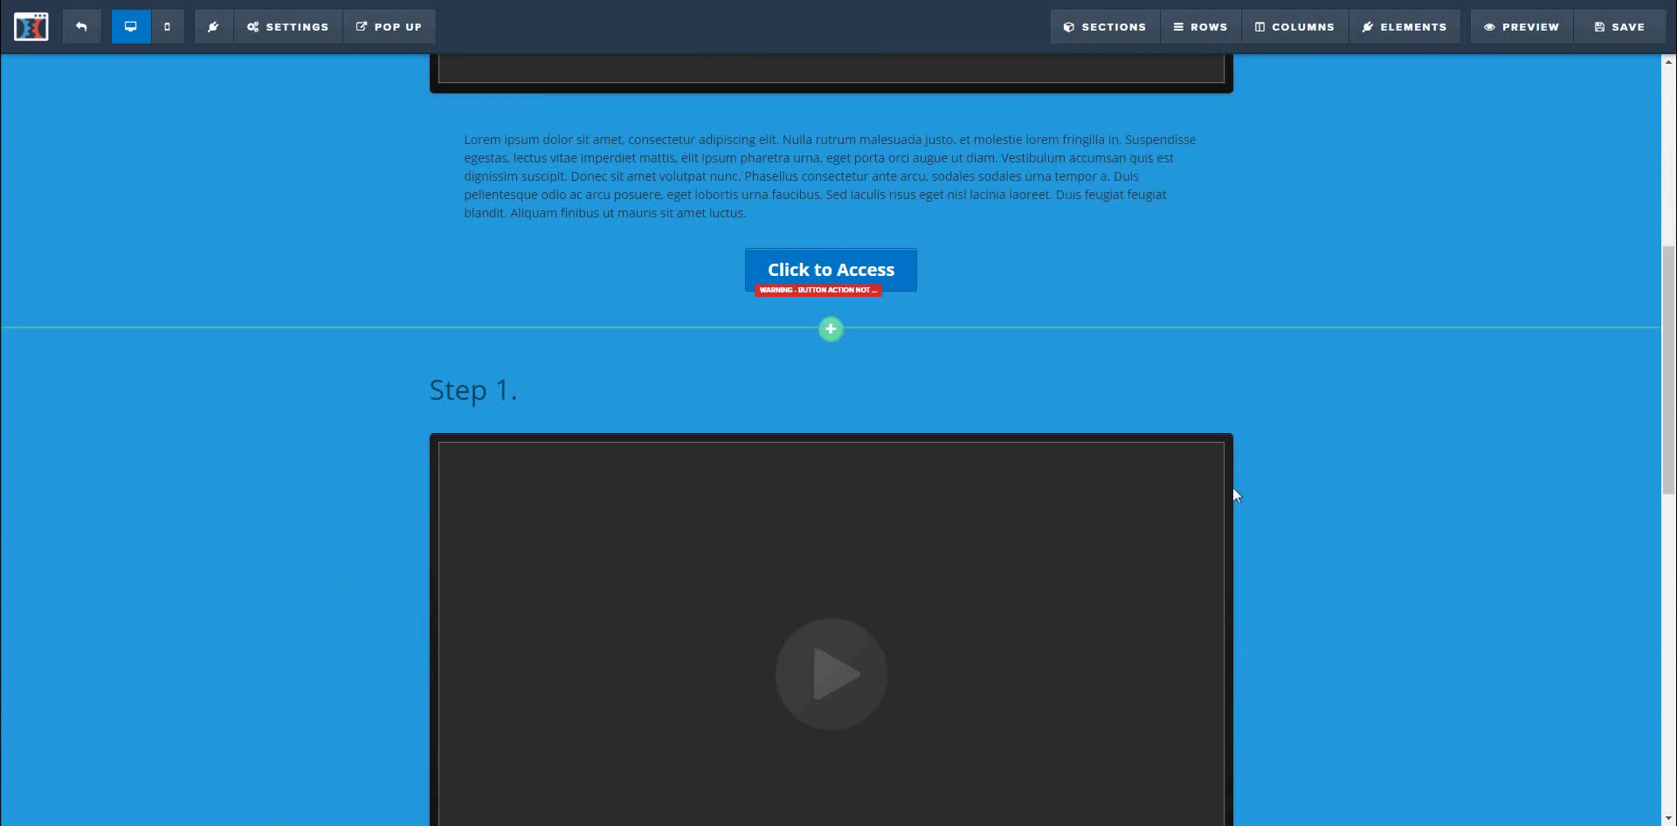
left_click(1643, 341)
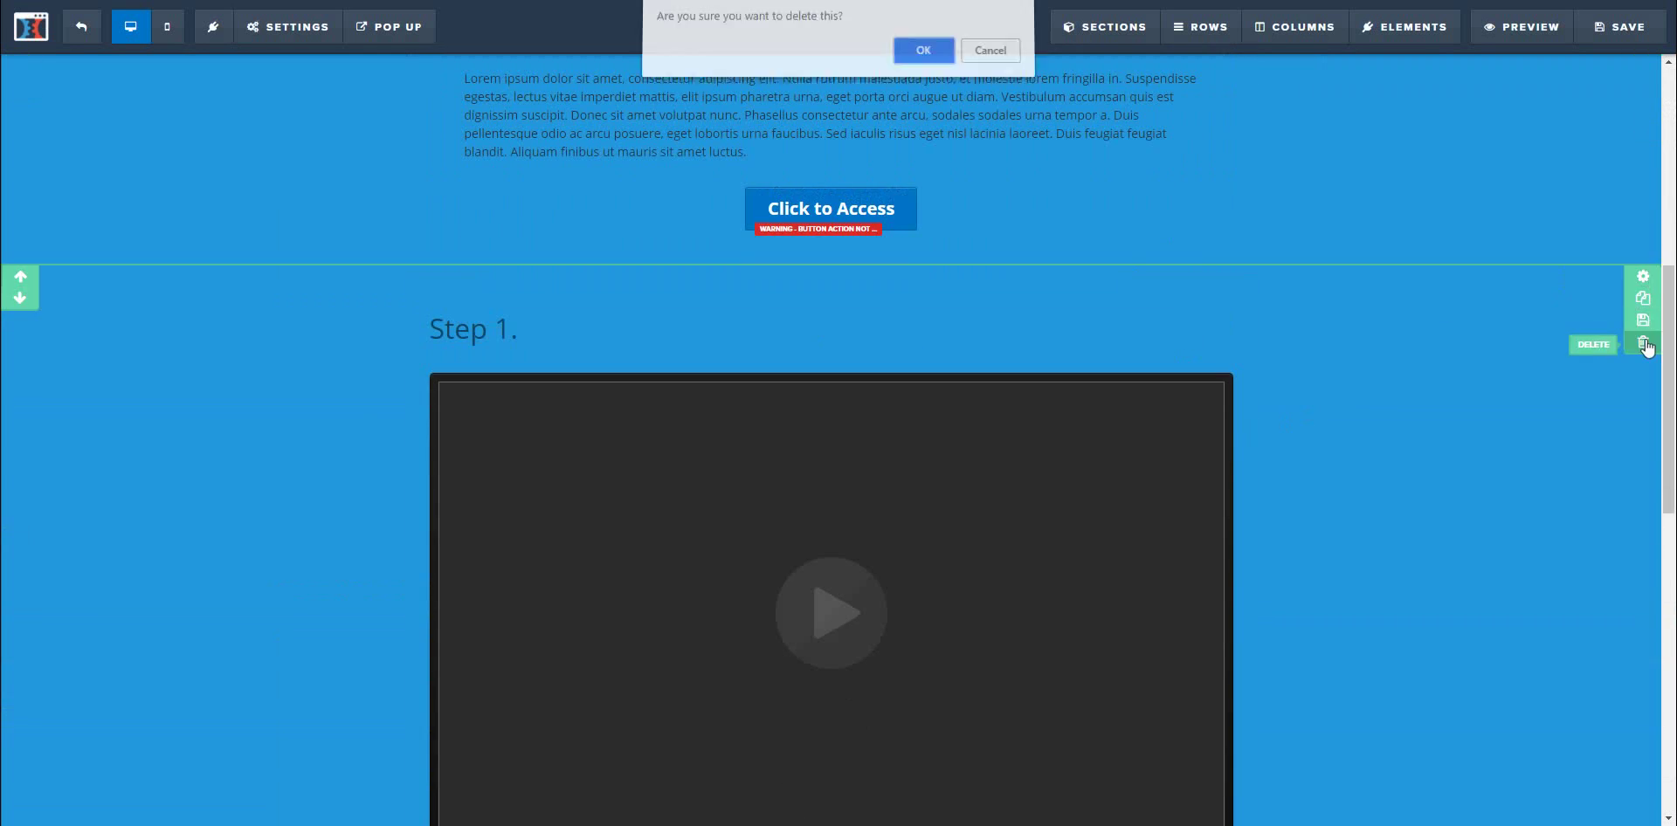
left_click(921, 57)
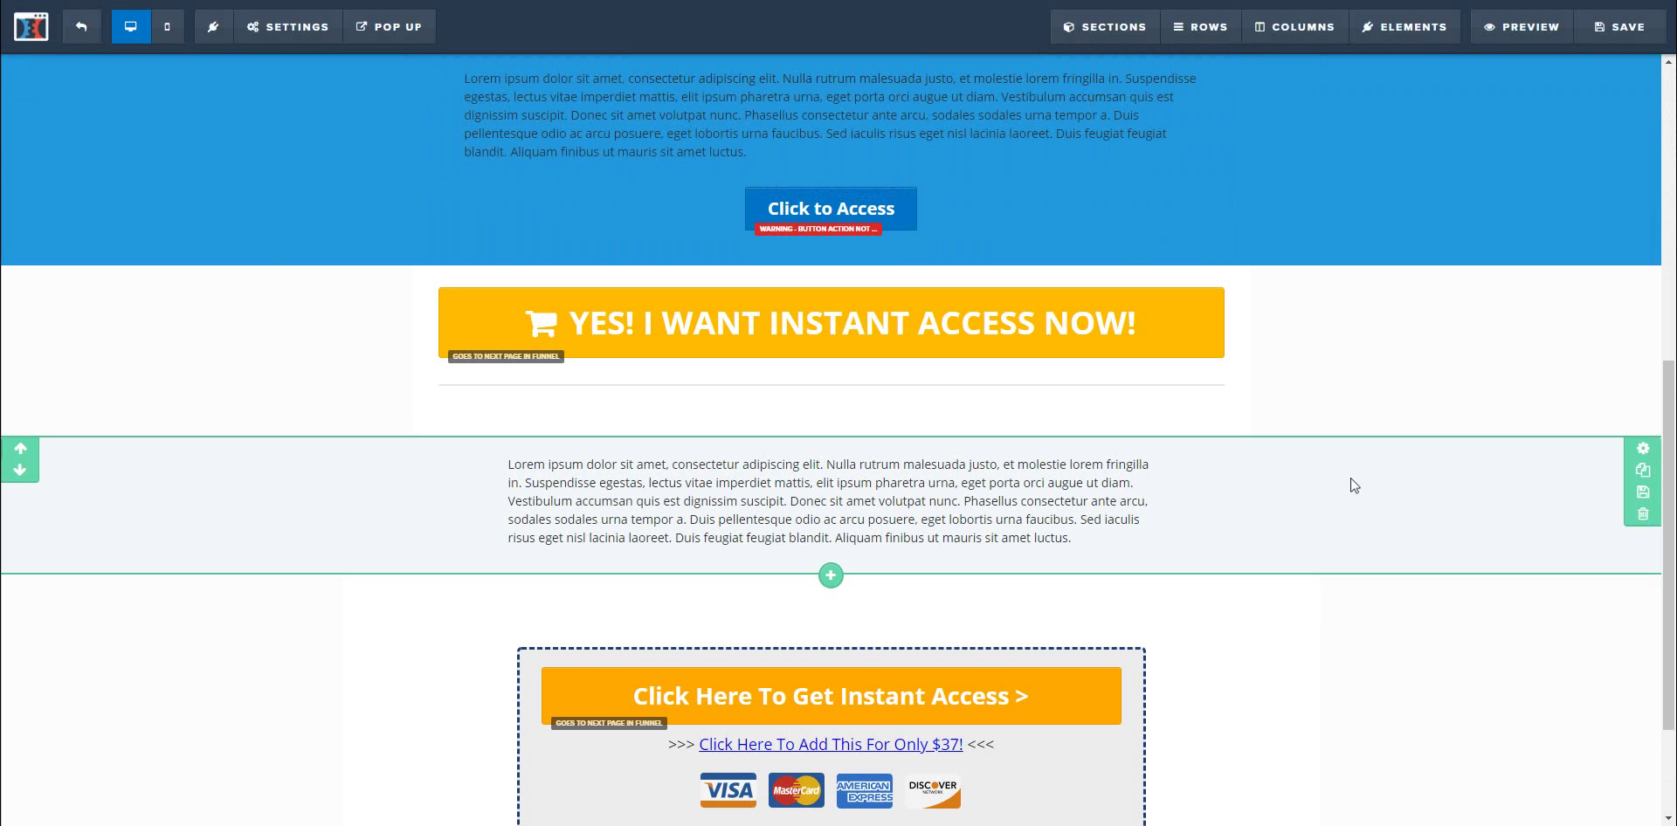
Step: Duplicate the Step 1. section including its button and change the copy's heading to "Step 2."
scroll(1352, 484, "up", 7)
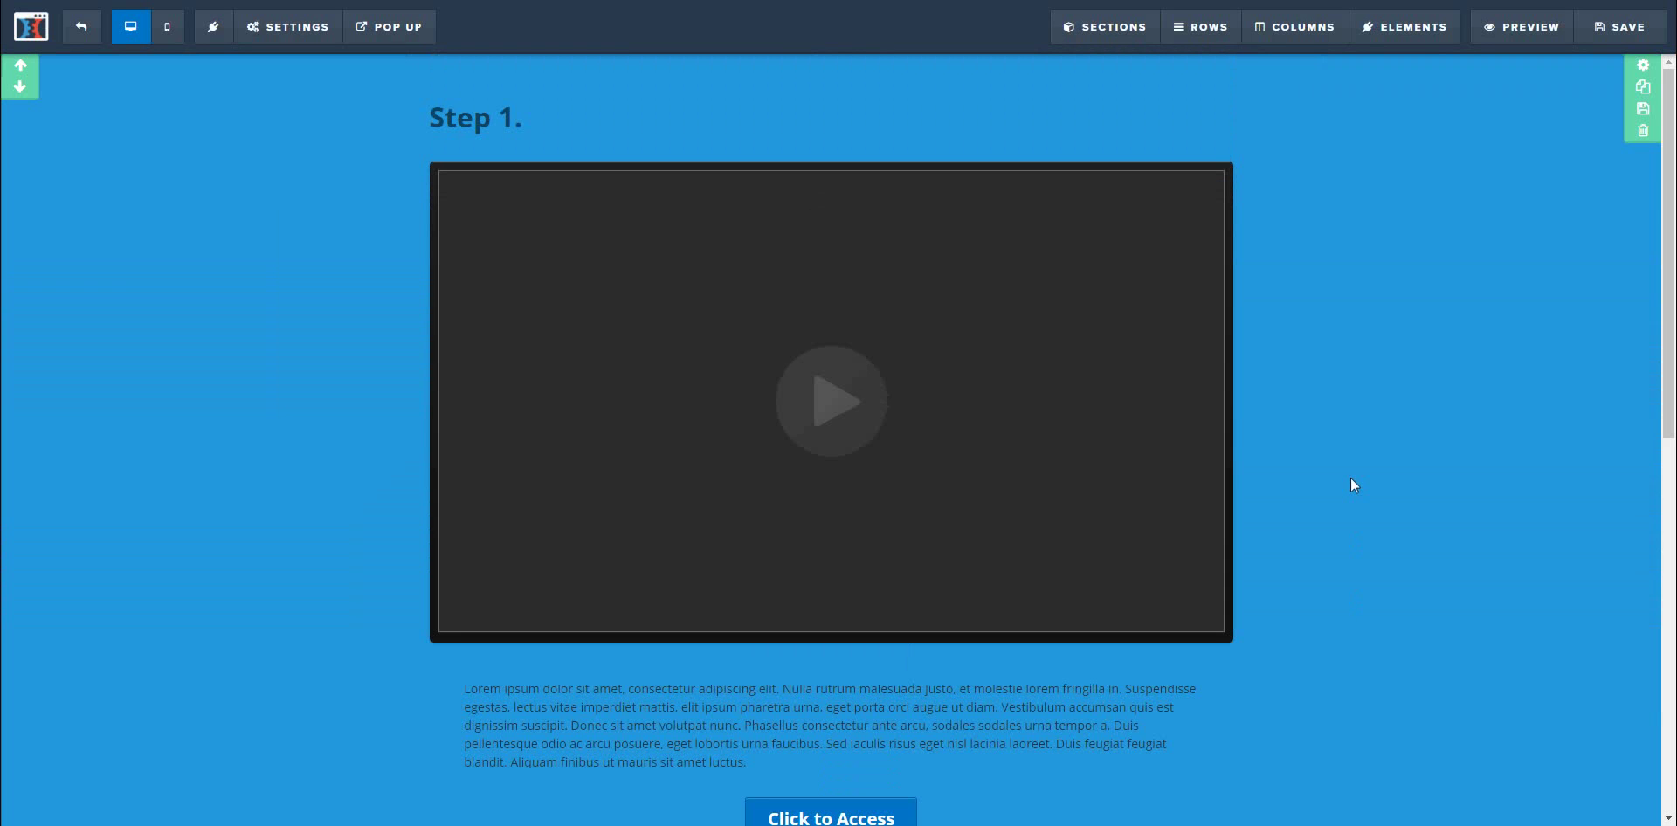
left_click(1643, 89)
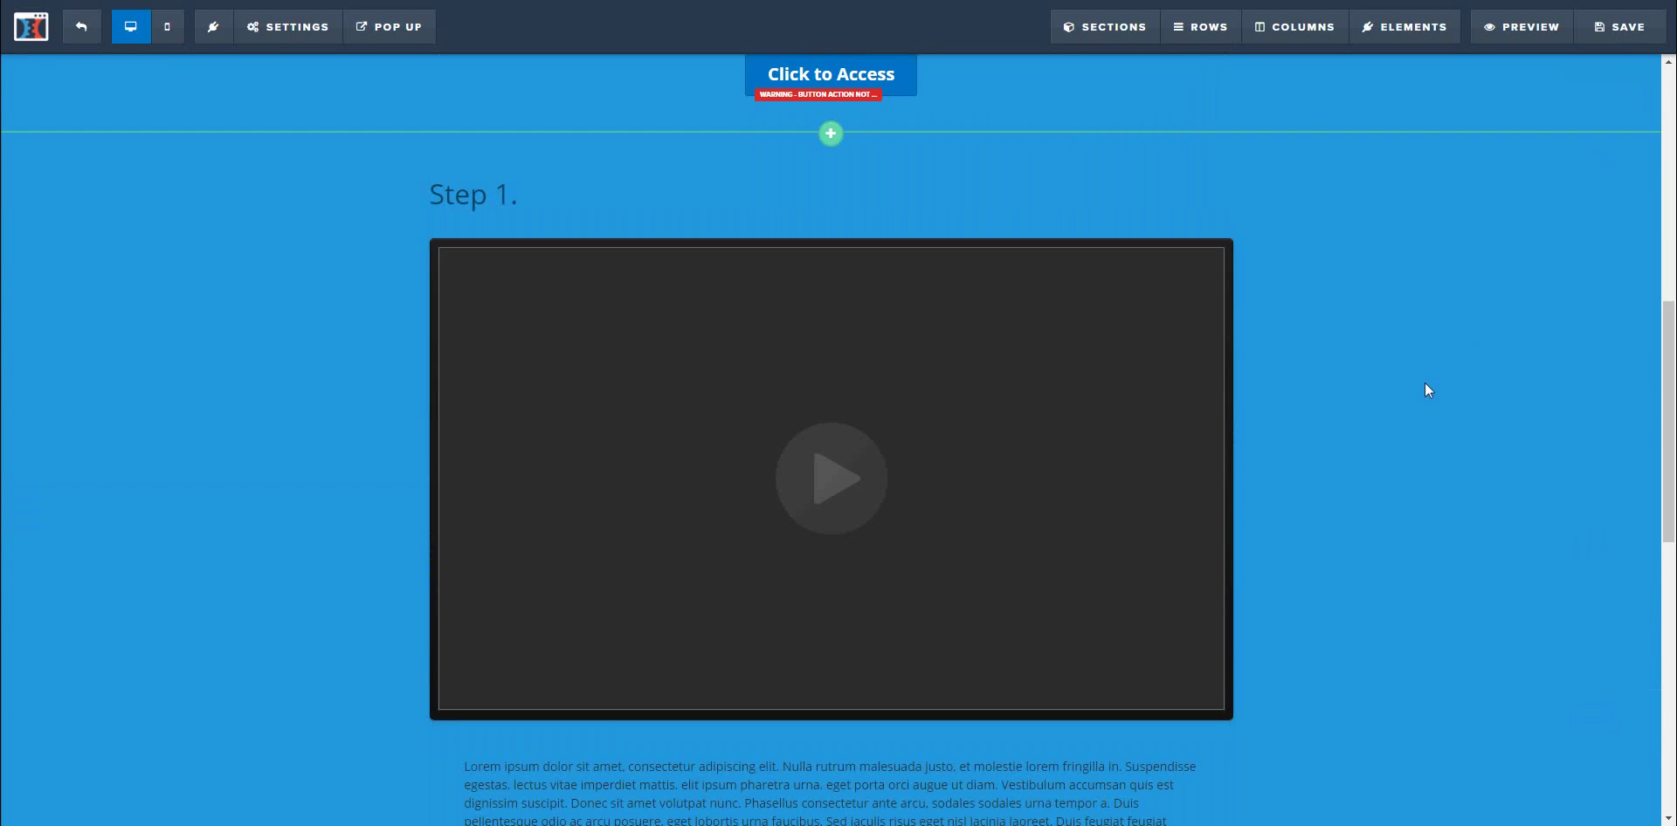
scroll(1428, 391, "up", 2)
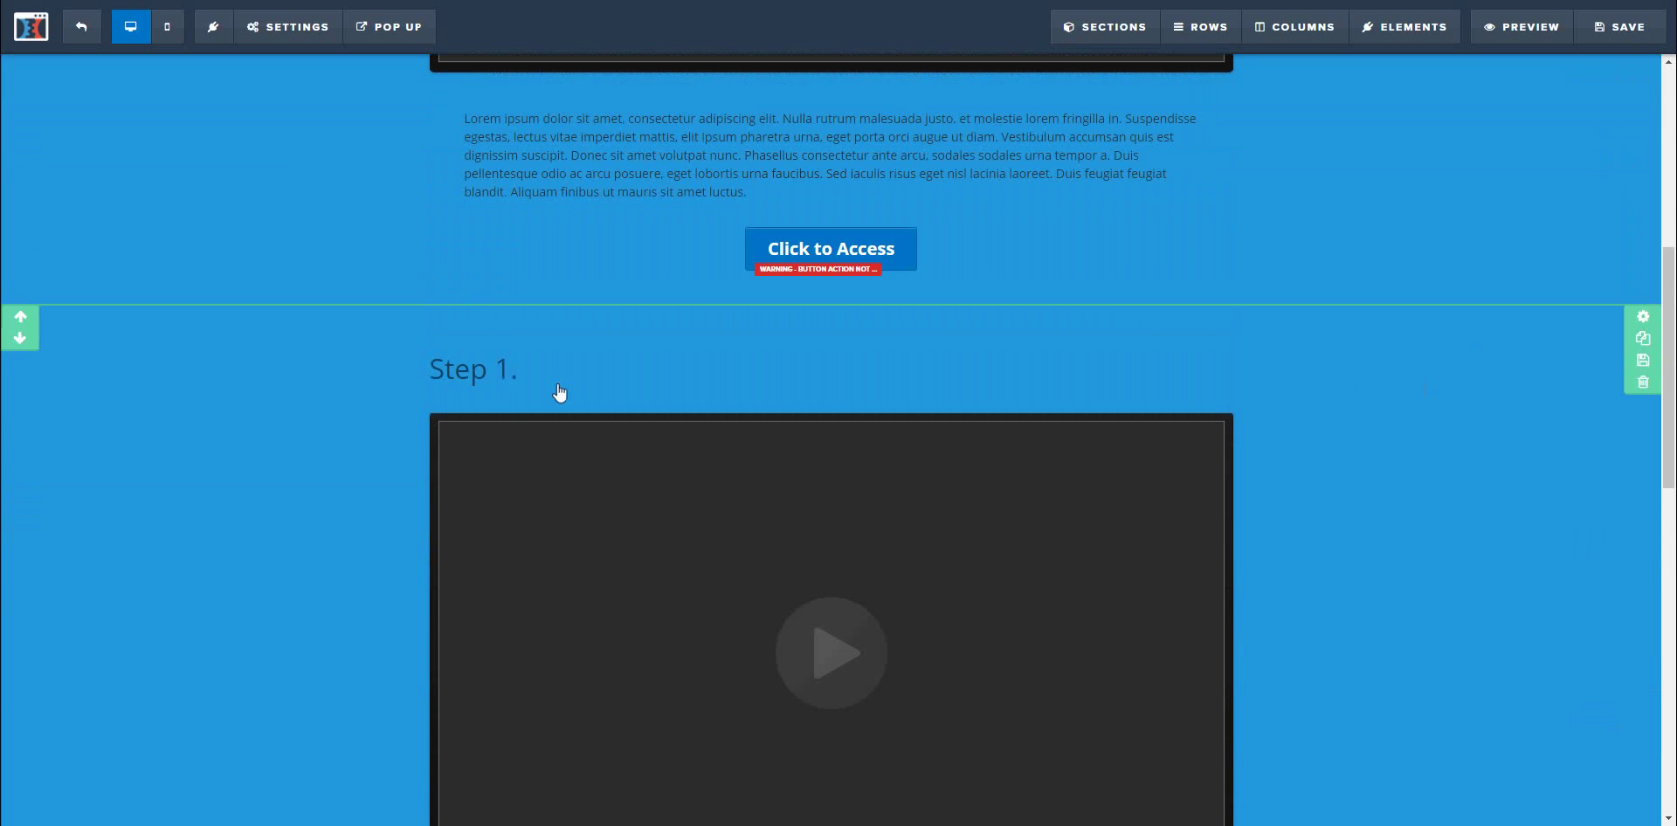
left_click(511, 378)
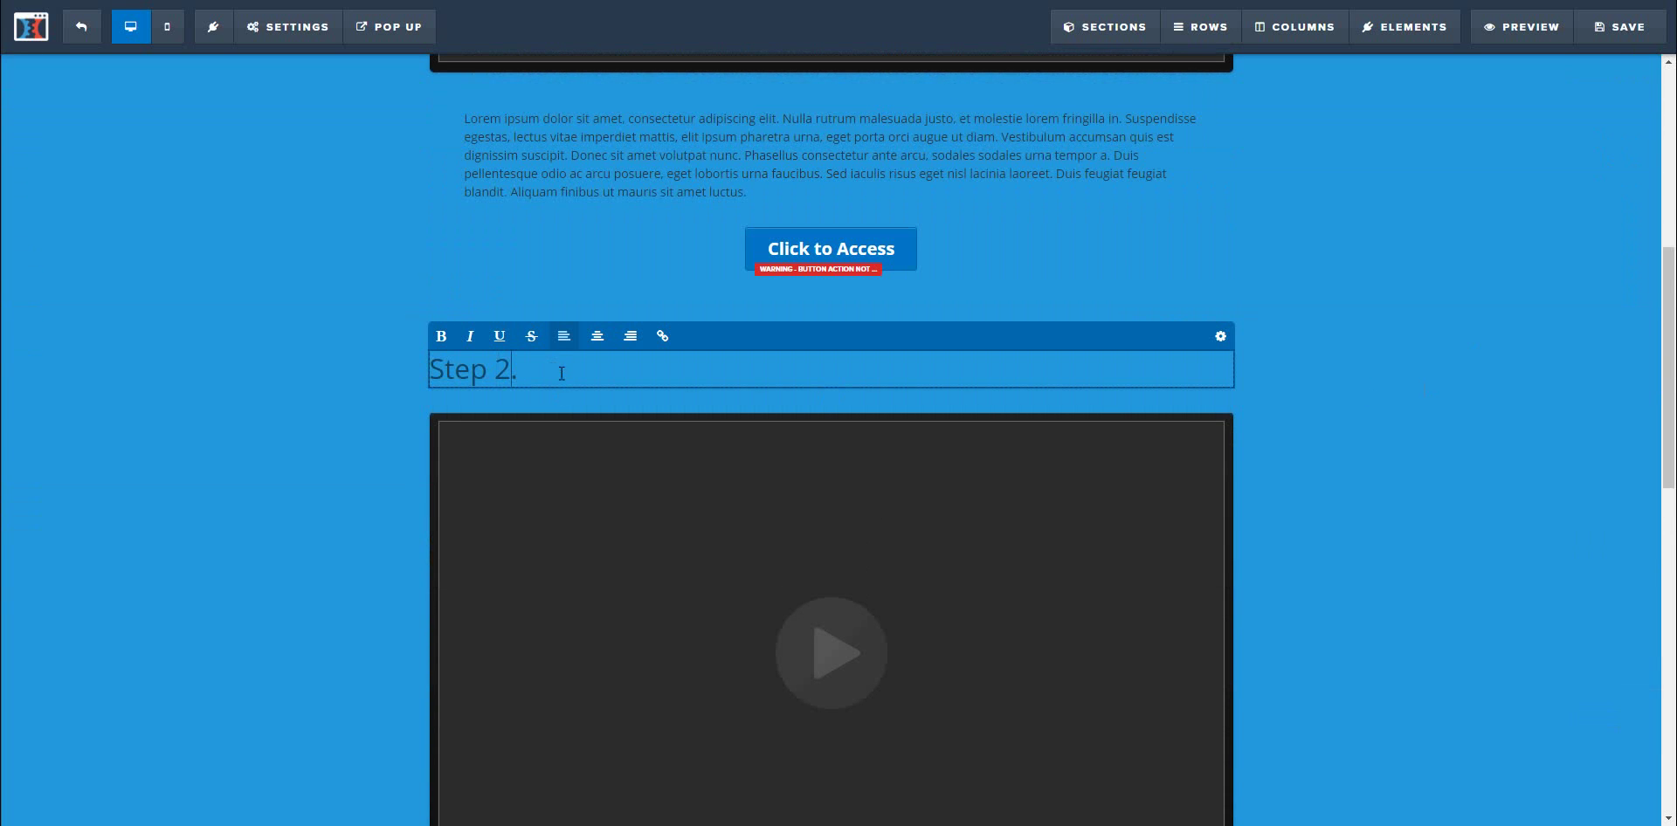
left_click(1317, 400)
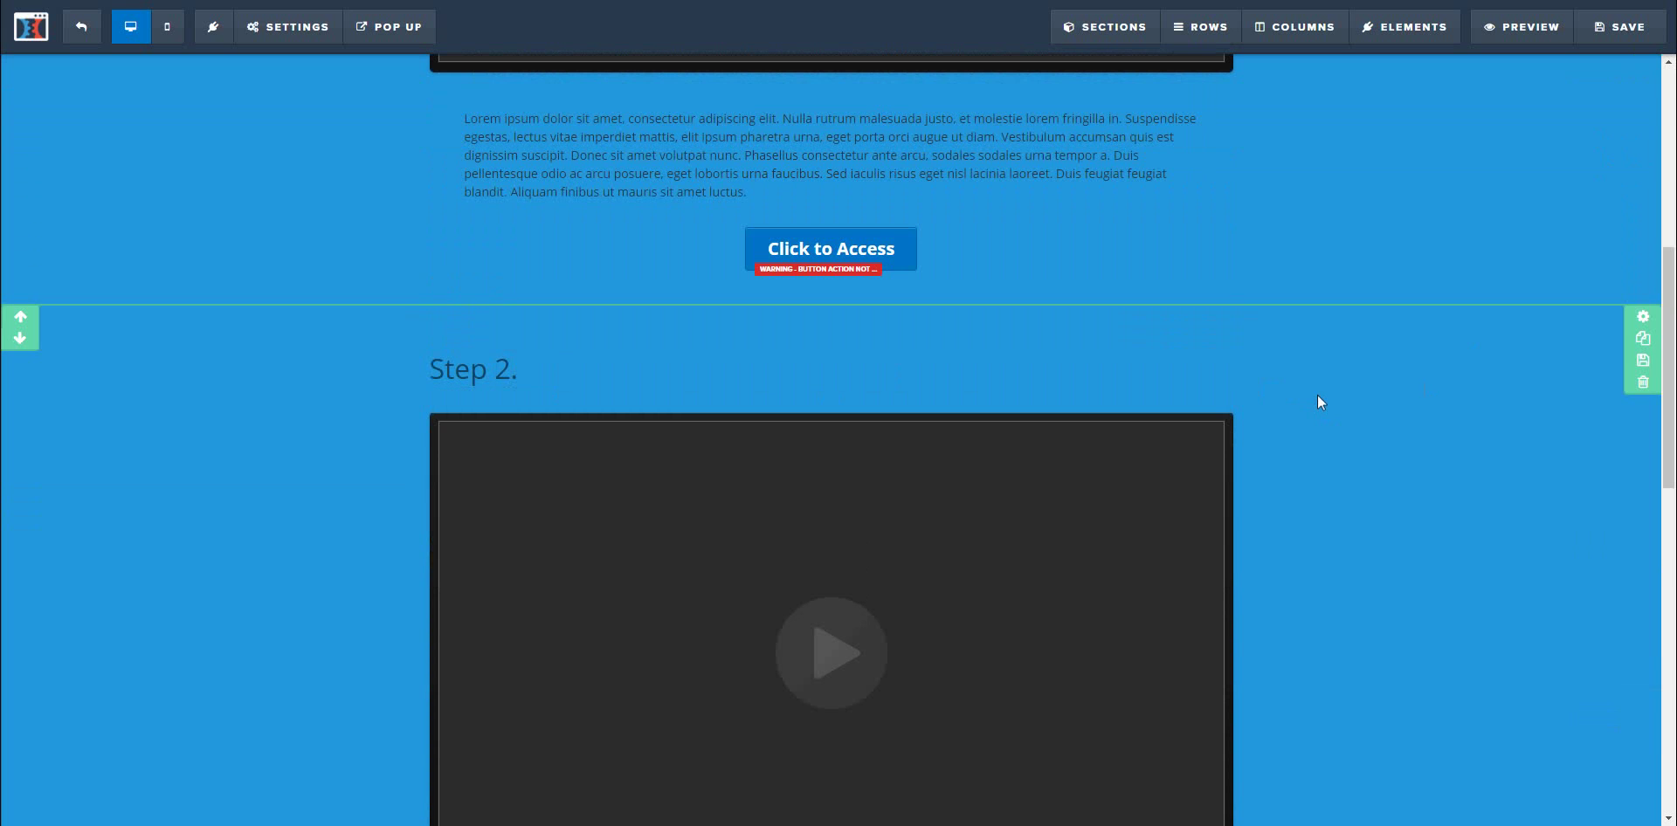
Step: Make the Step 2. heading bold
scroll(1320, 401, "up", 1)
scroll(1317, 395, "up", 5)
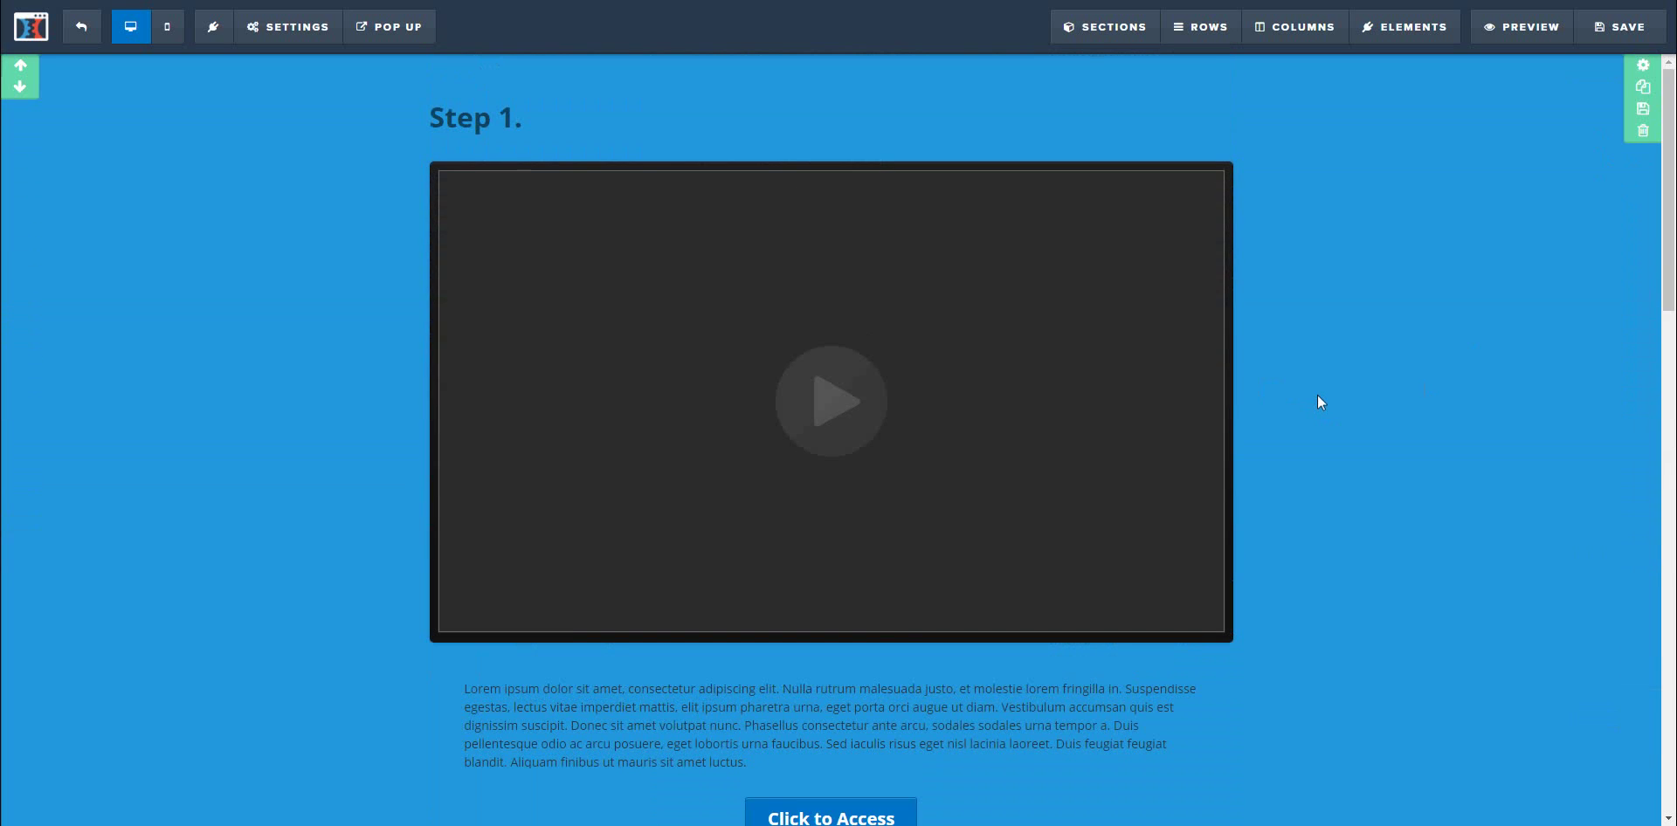
scroll(1317, 396, "down", 6)
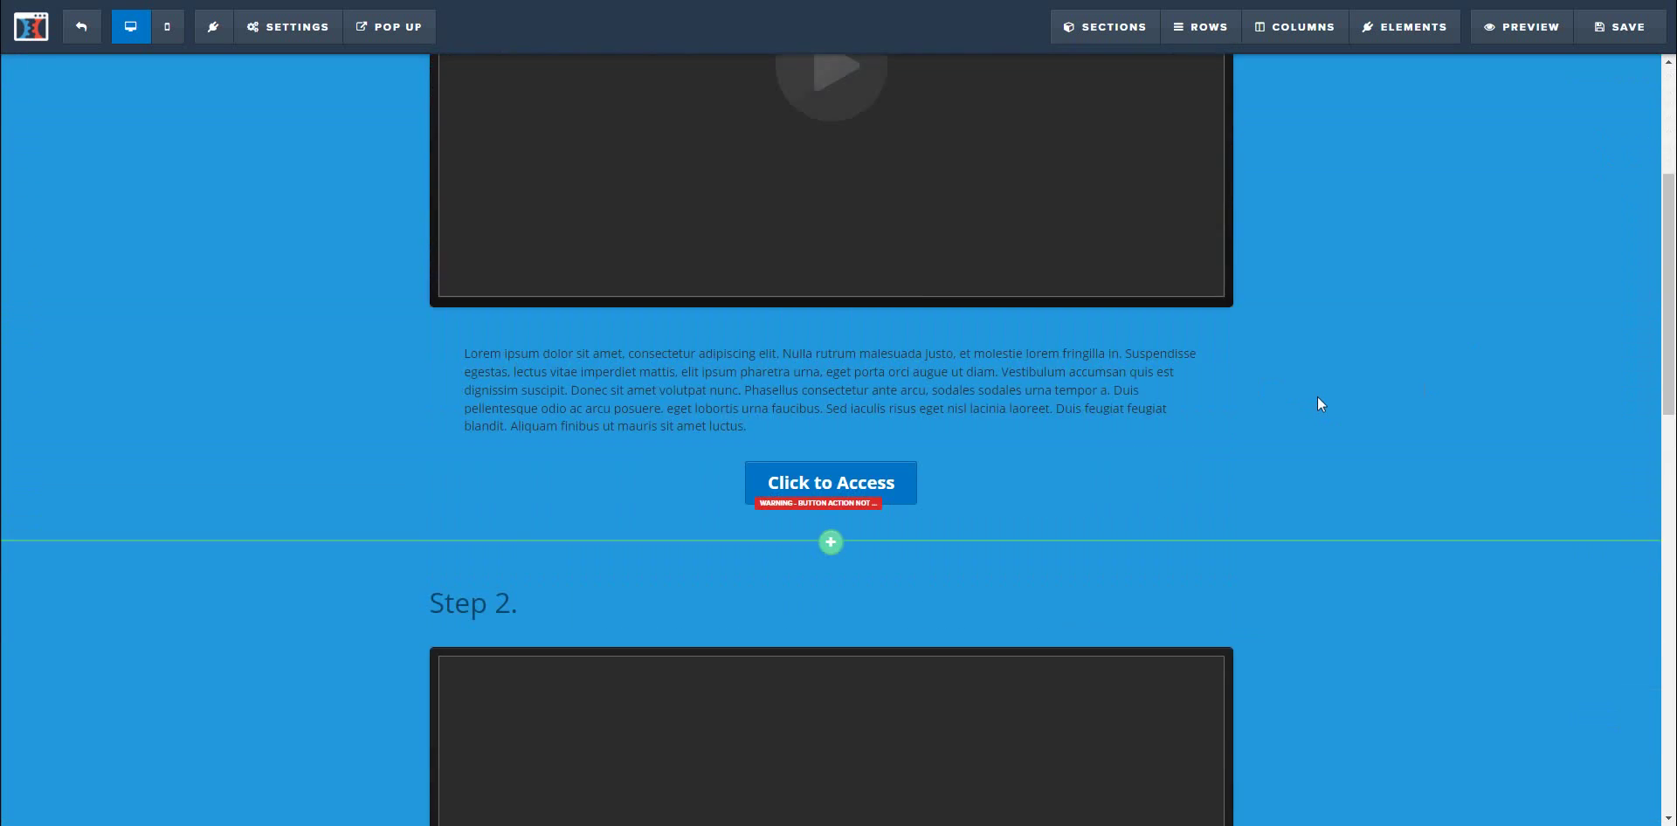
left_click(559, 339)
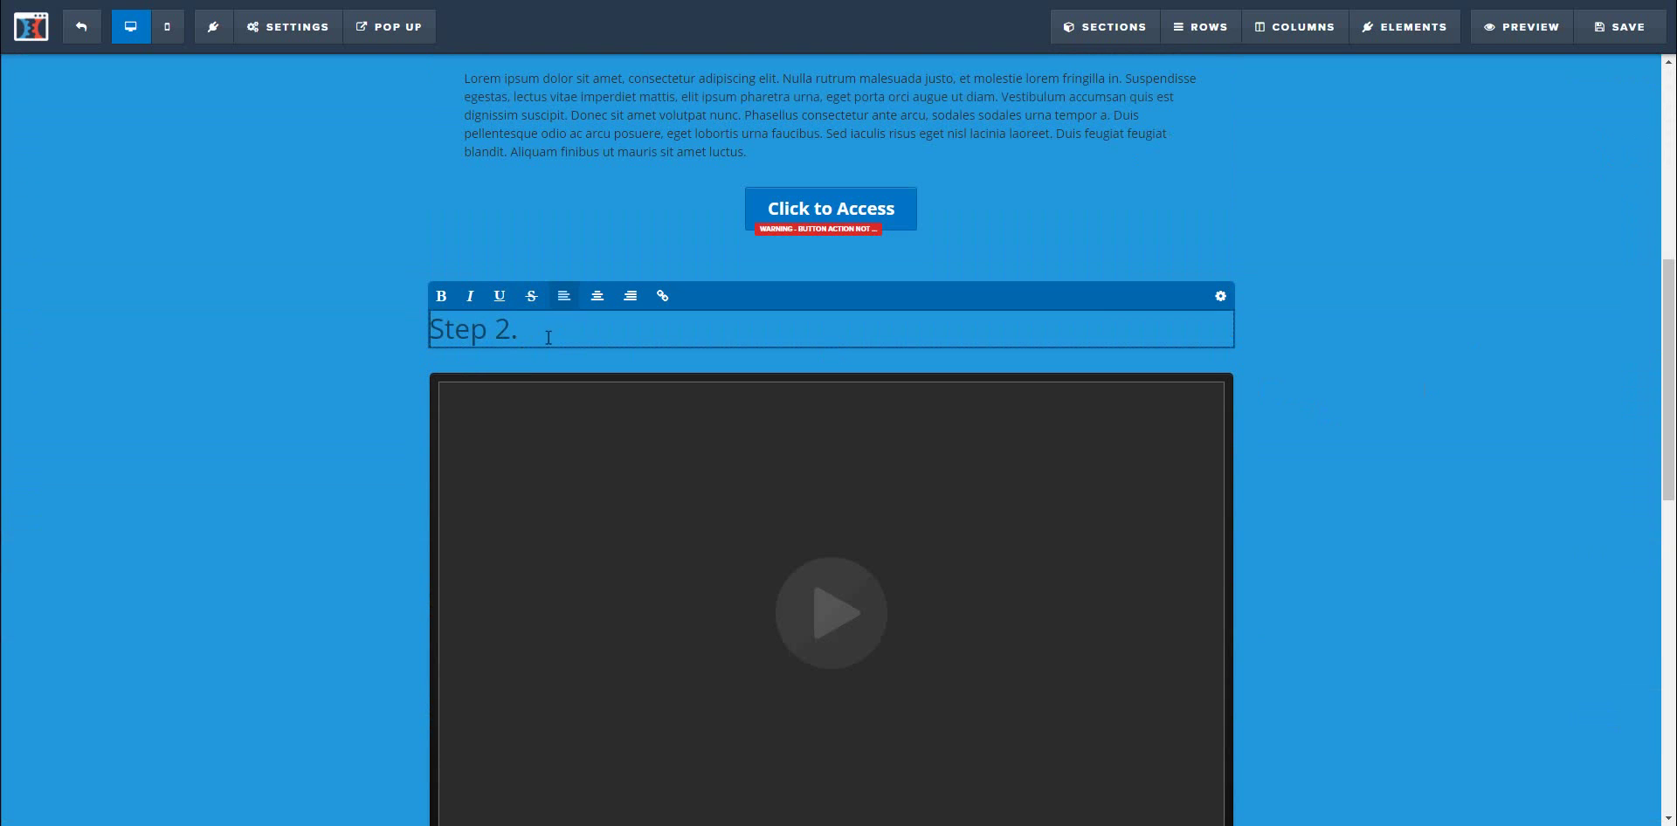
left_click_drag(525, 333, 434, 327)
left_click(441, 297)
left_click(1321, 407)
Step: Compare the Step 1. and Step 2. headings and review the sections down to the order button and paragraph
scroll(1321, 407, "up", 7)
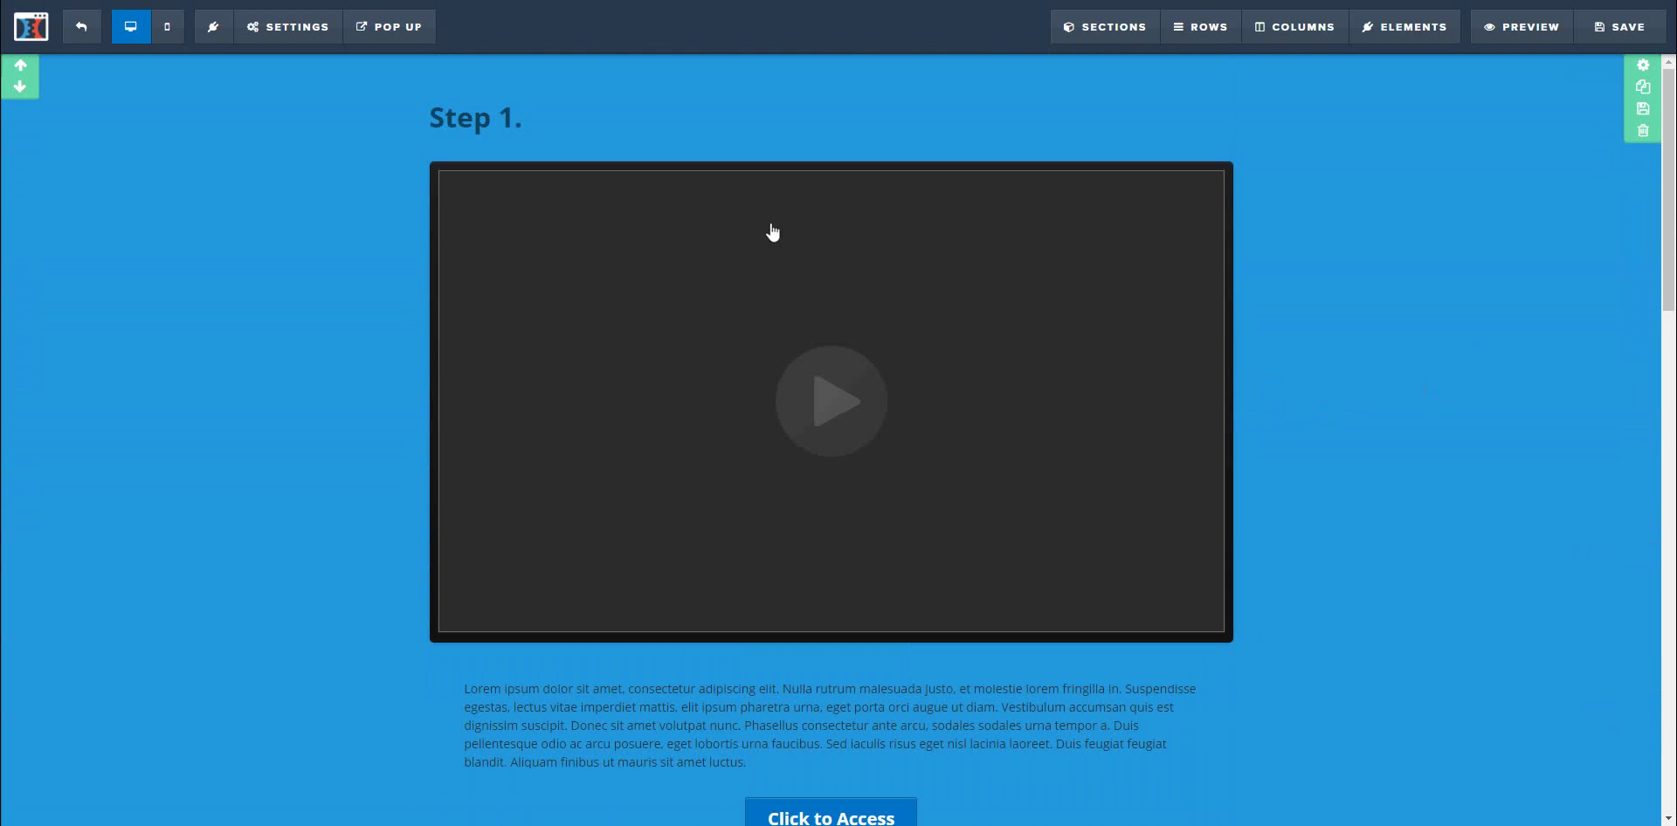
left_click(479, 122)
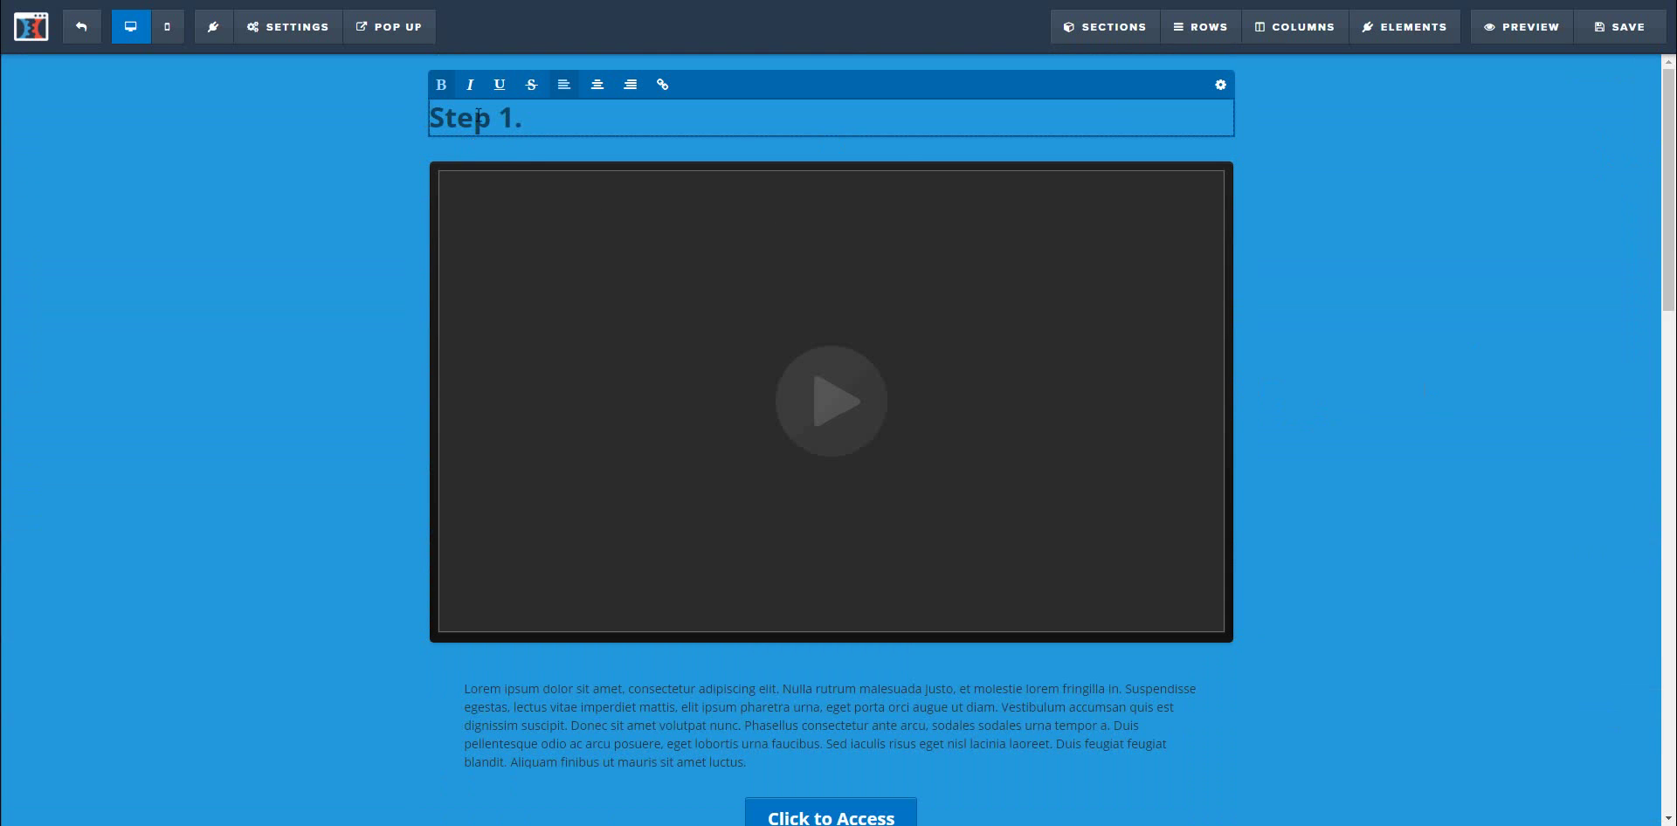
left_click(1436, 447)
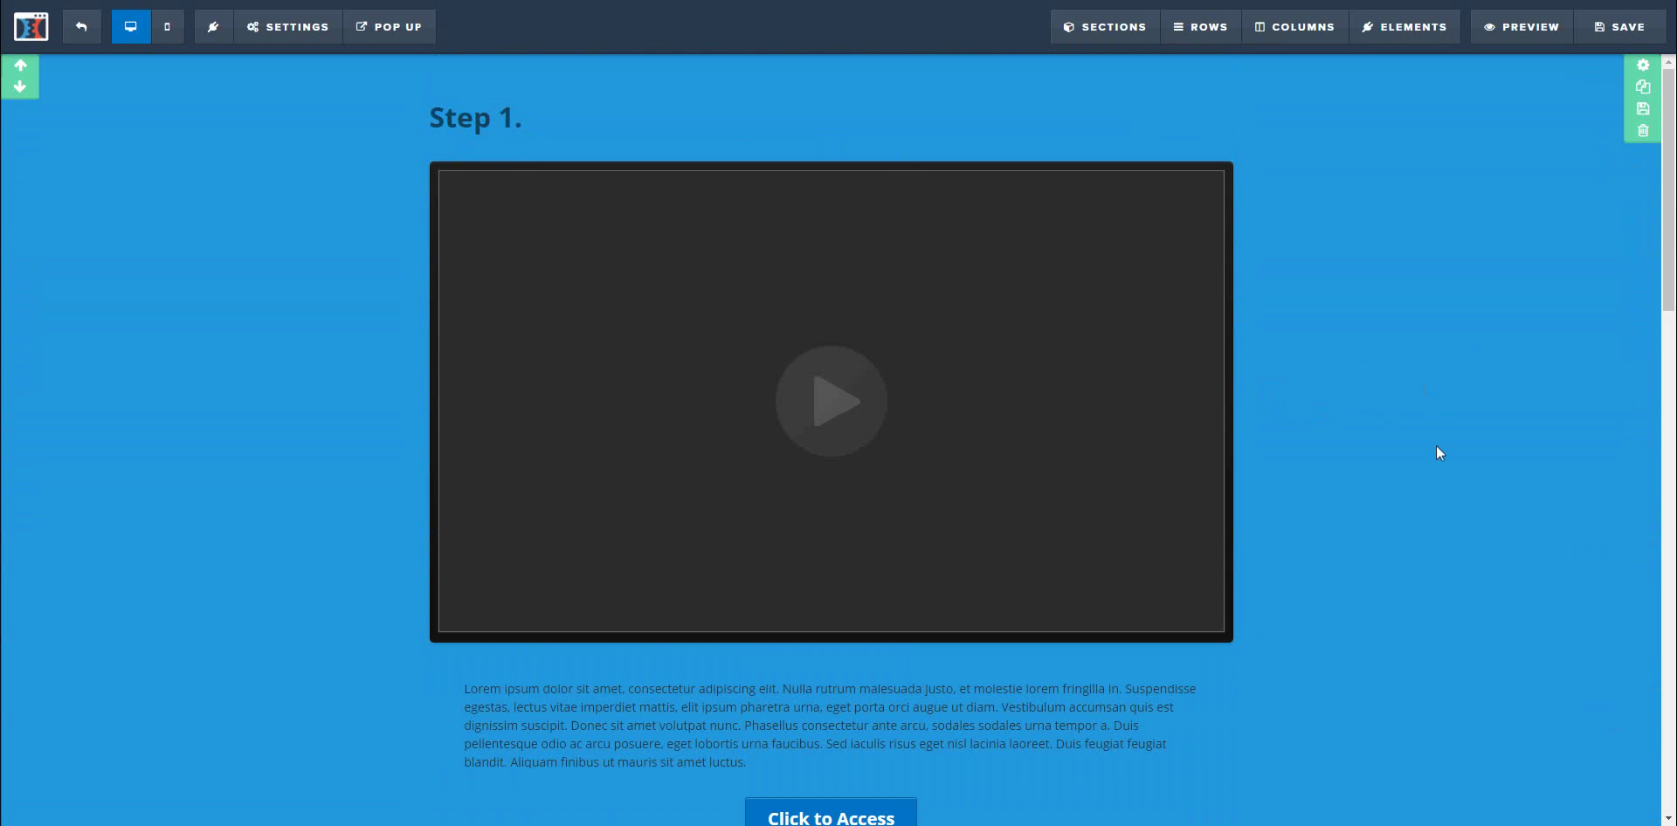
scroll(1412, 437, "down", 8)
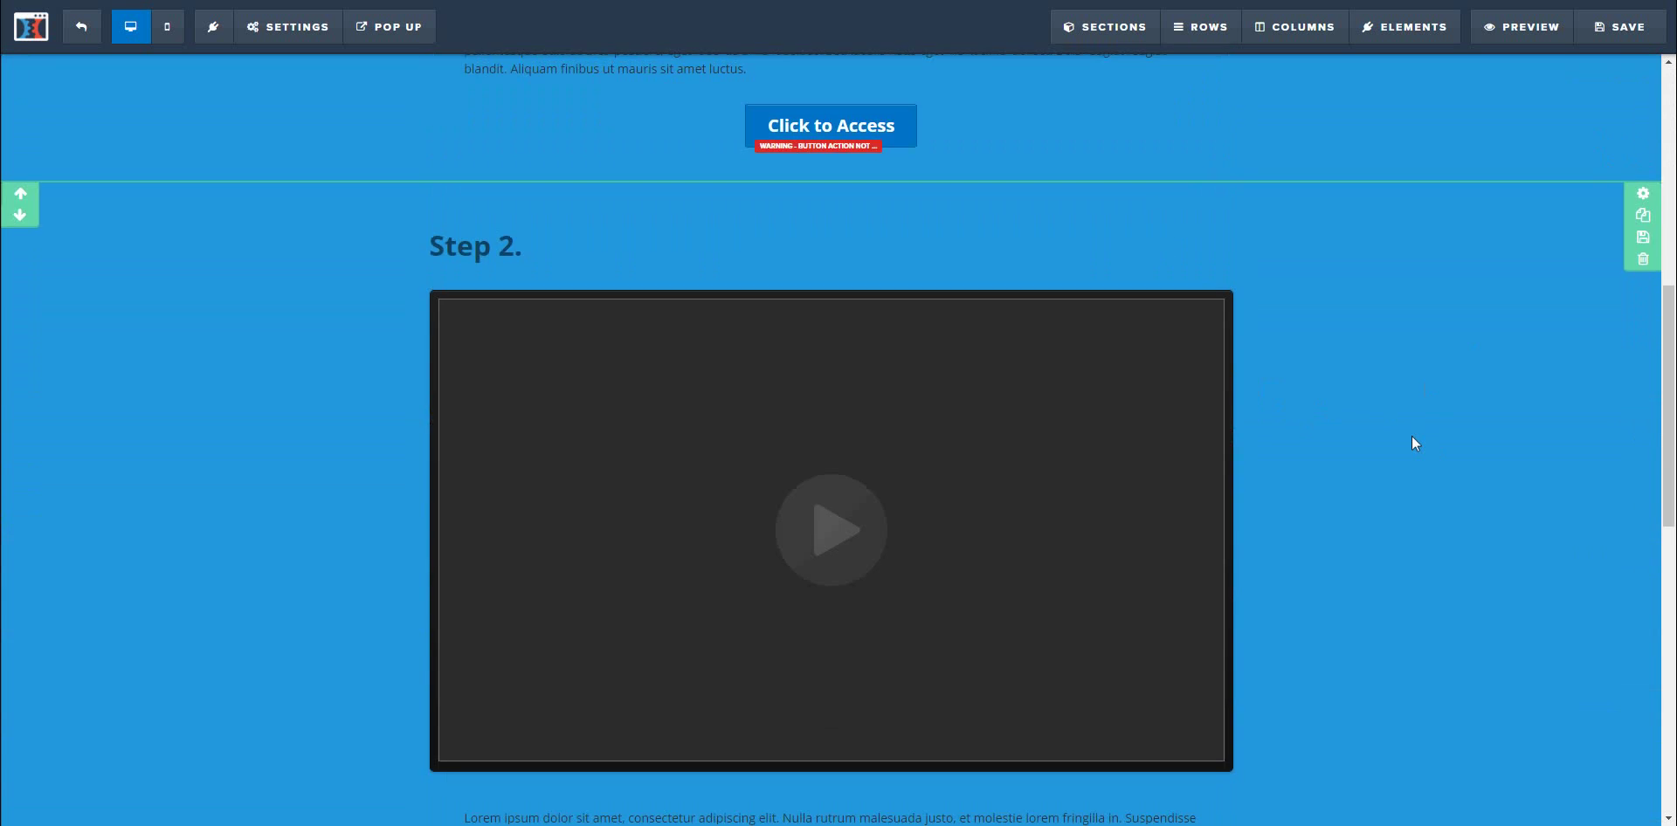
scroll(1411, 437, "down", 3)
scroll(888, 597, "down", 2)
scroll(1380, 589, "down", 3)
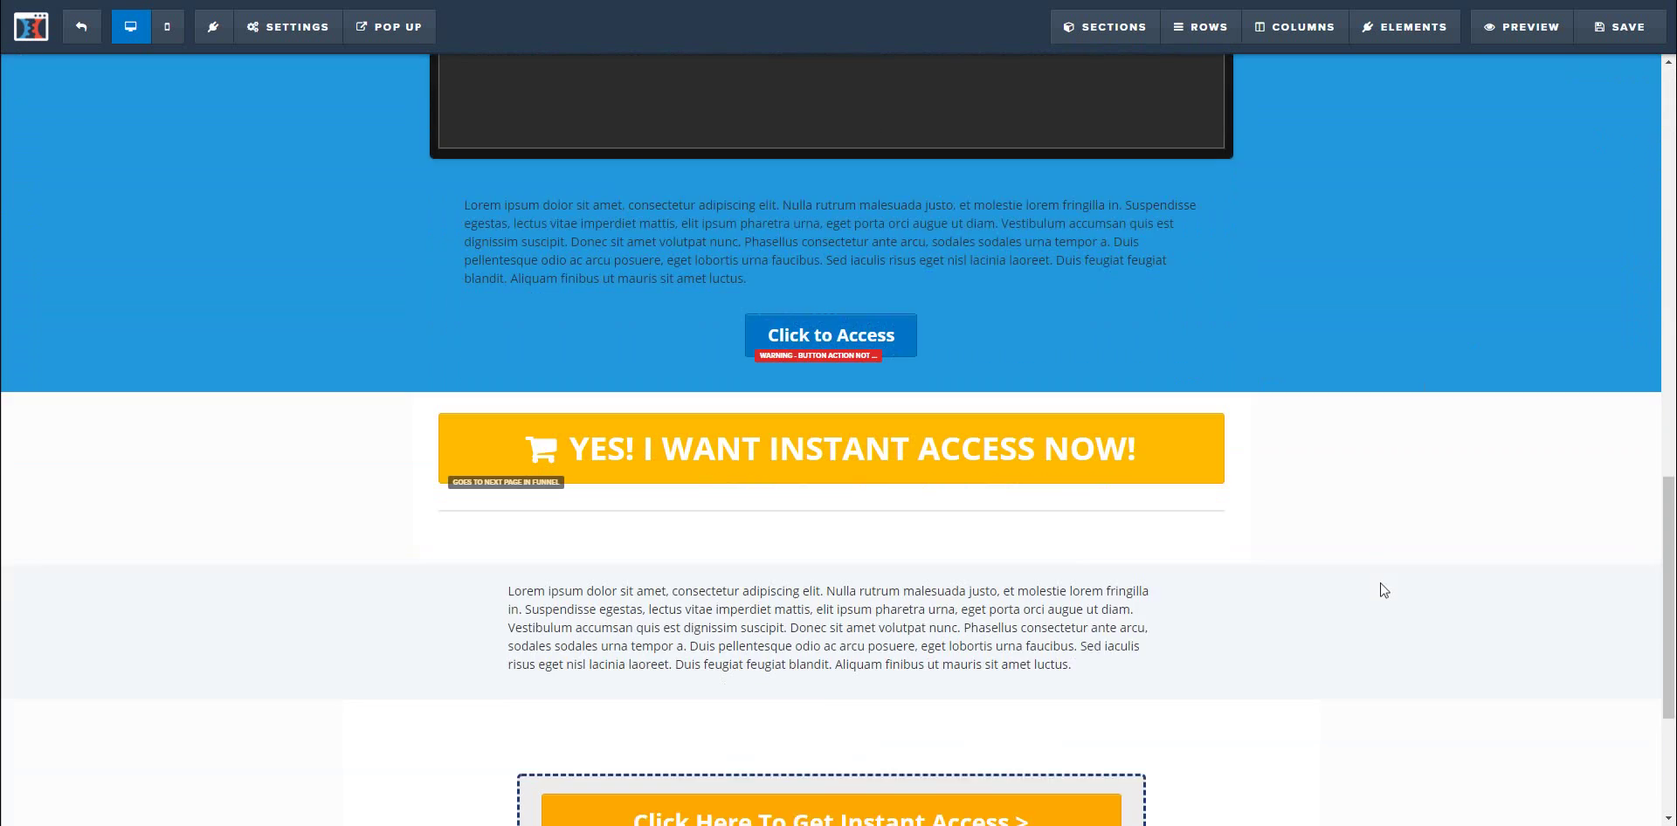
scroll(1383, 589, "up", 9)
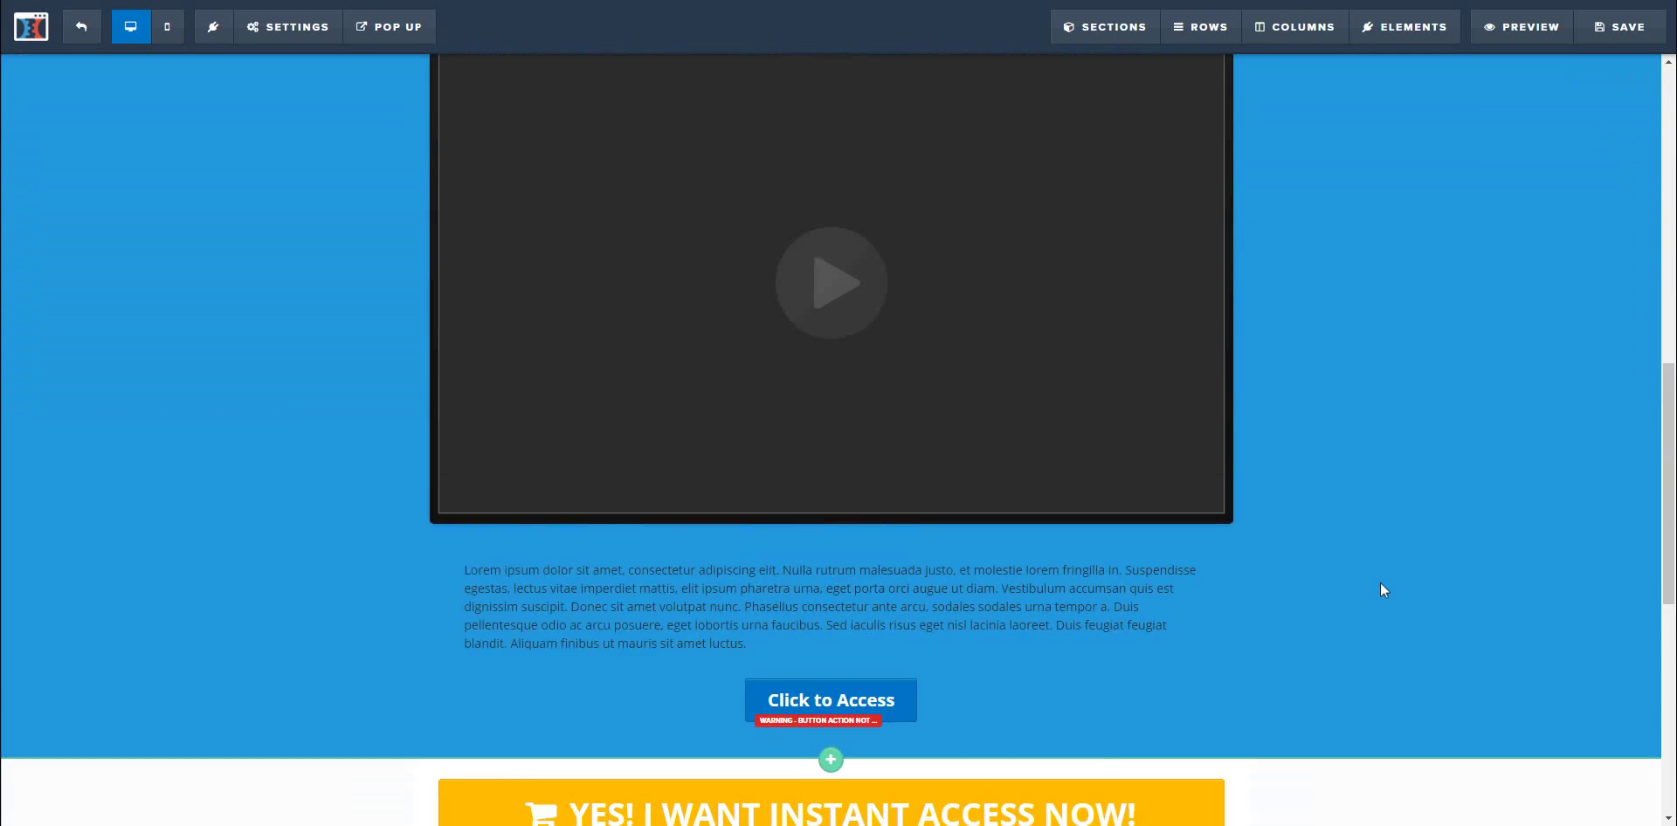
Step: Duplicate the Step 2. section twice to add two more video sections
scroll(1380, 590, "up", 1)
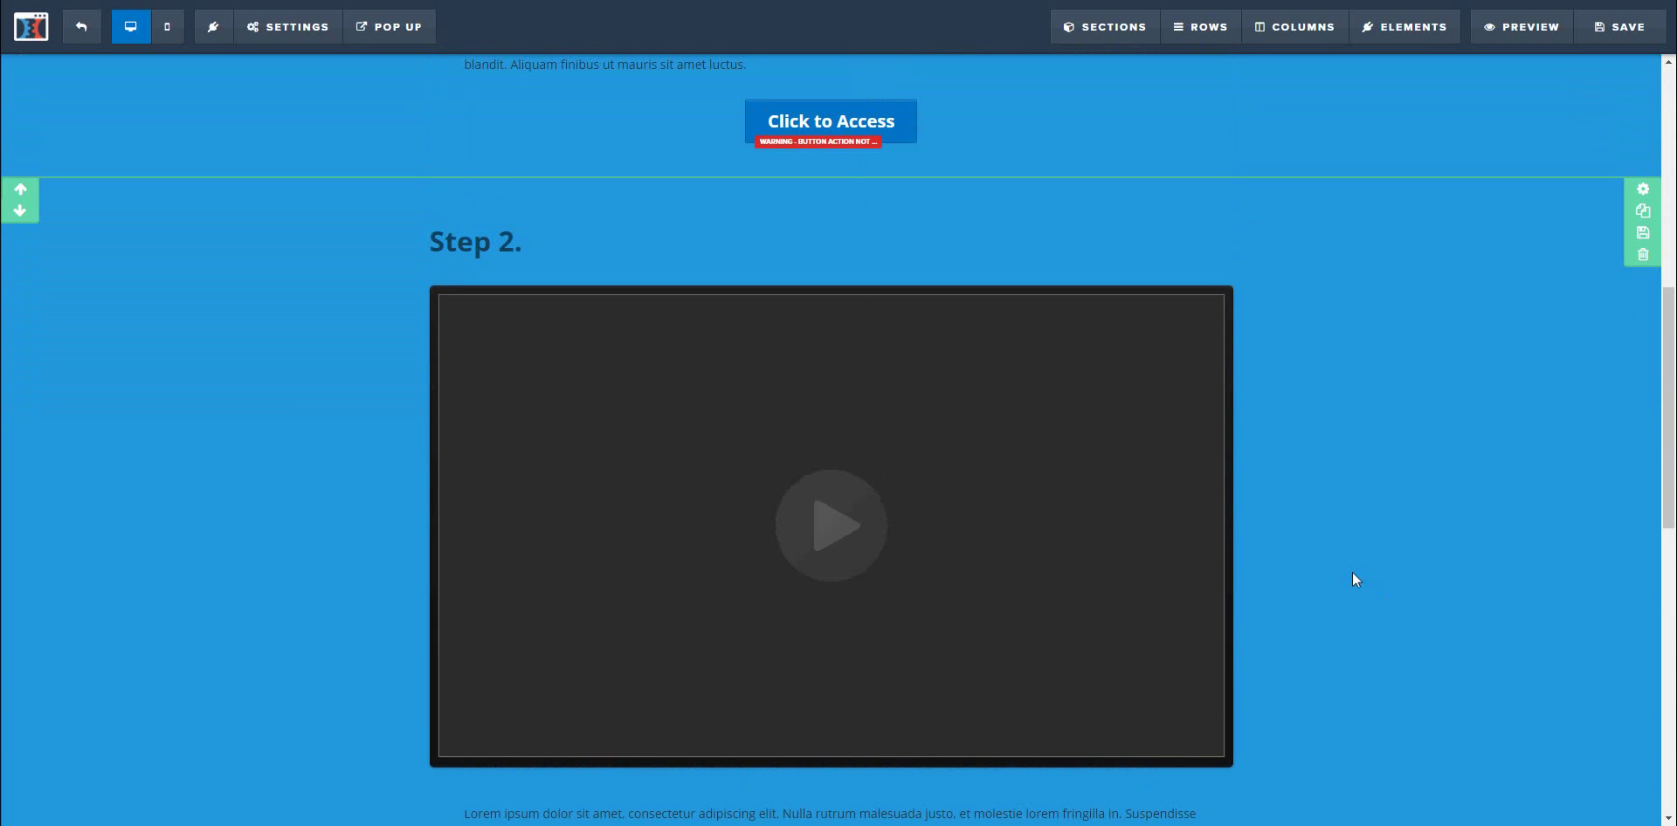
scroll(1352, 574, "up", 1)
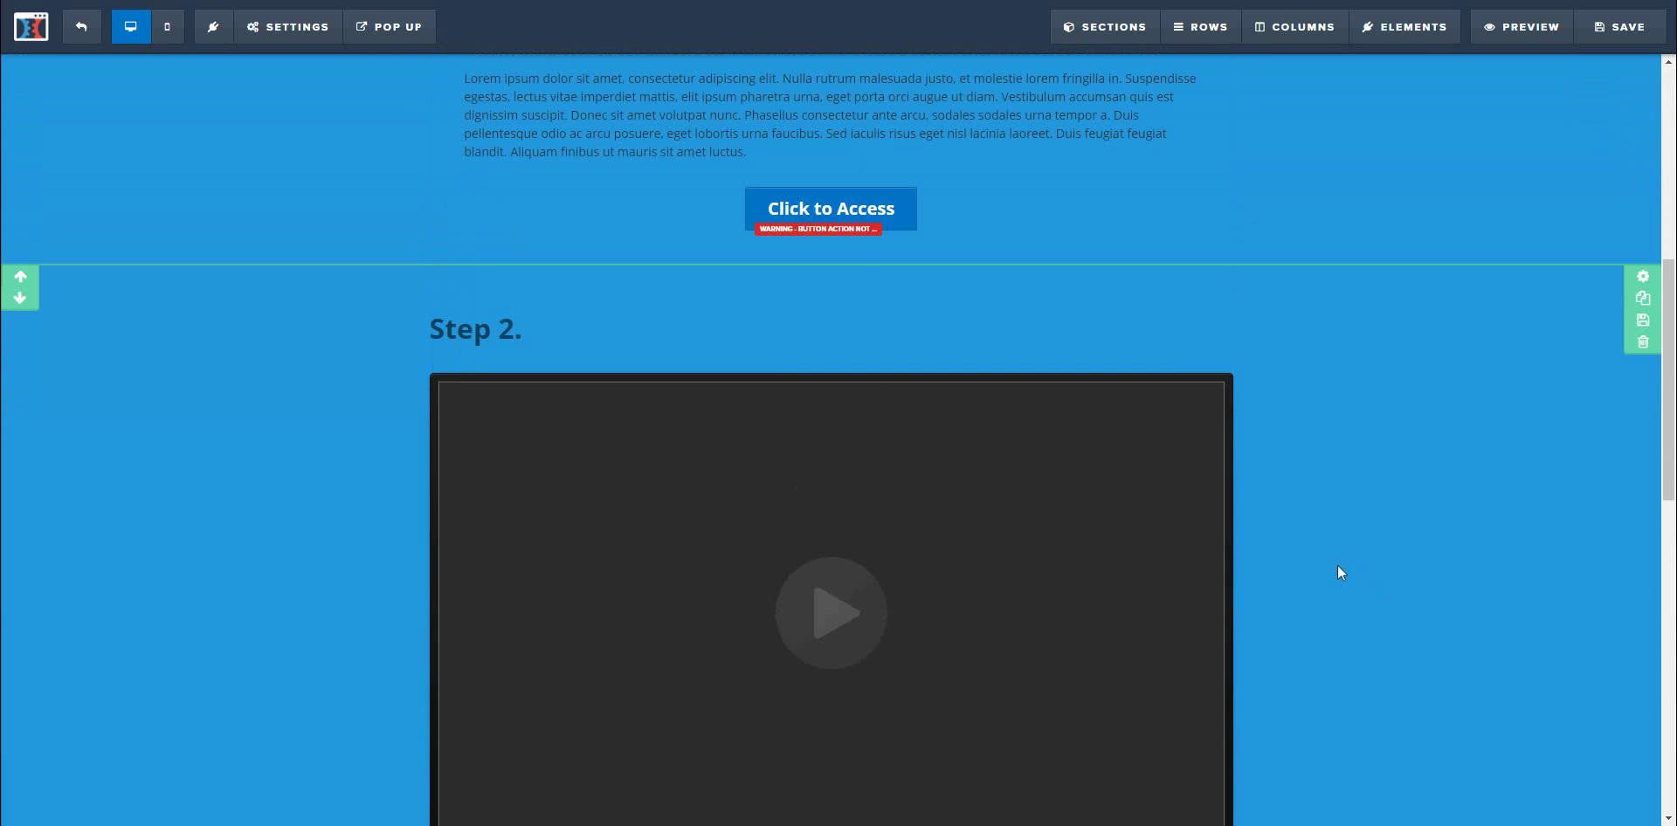
left_click(1642, 300)
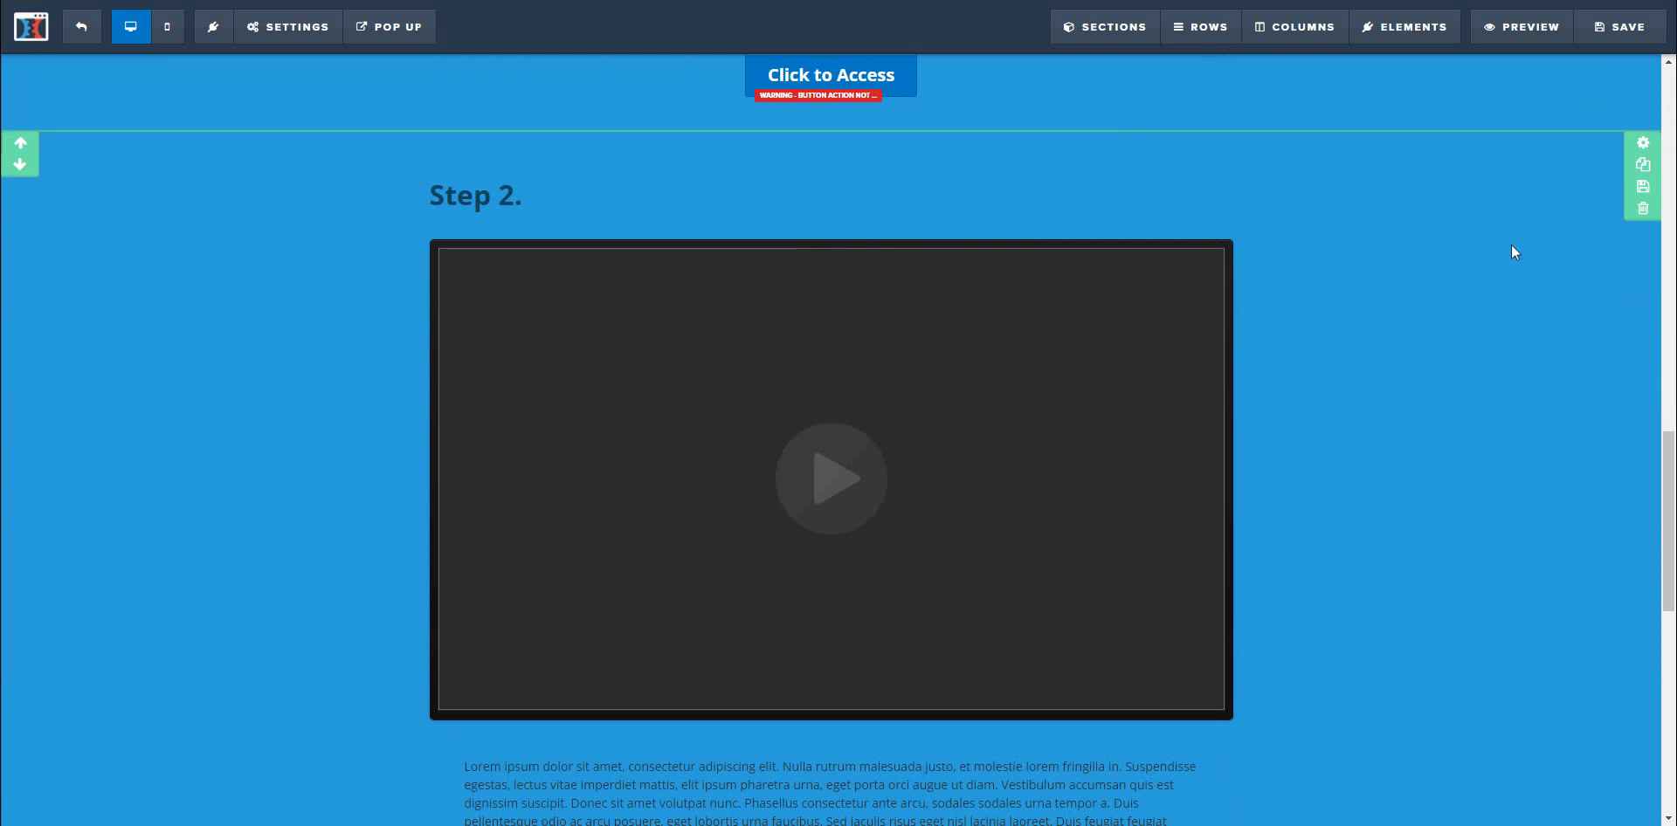
left_click(1646, 168)
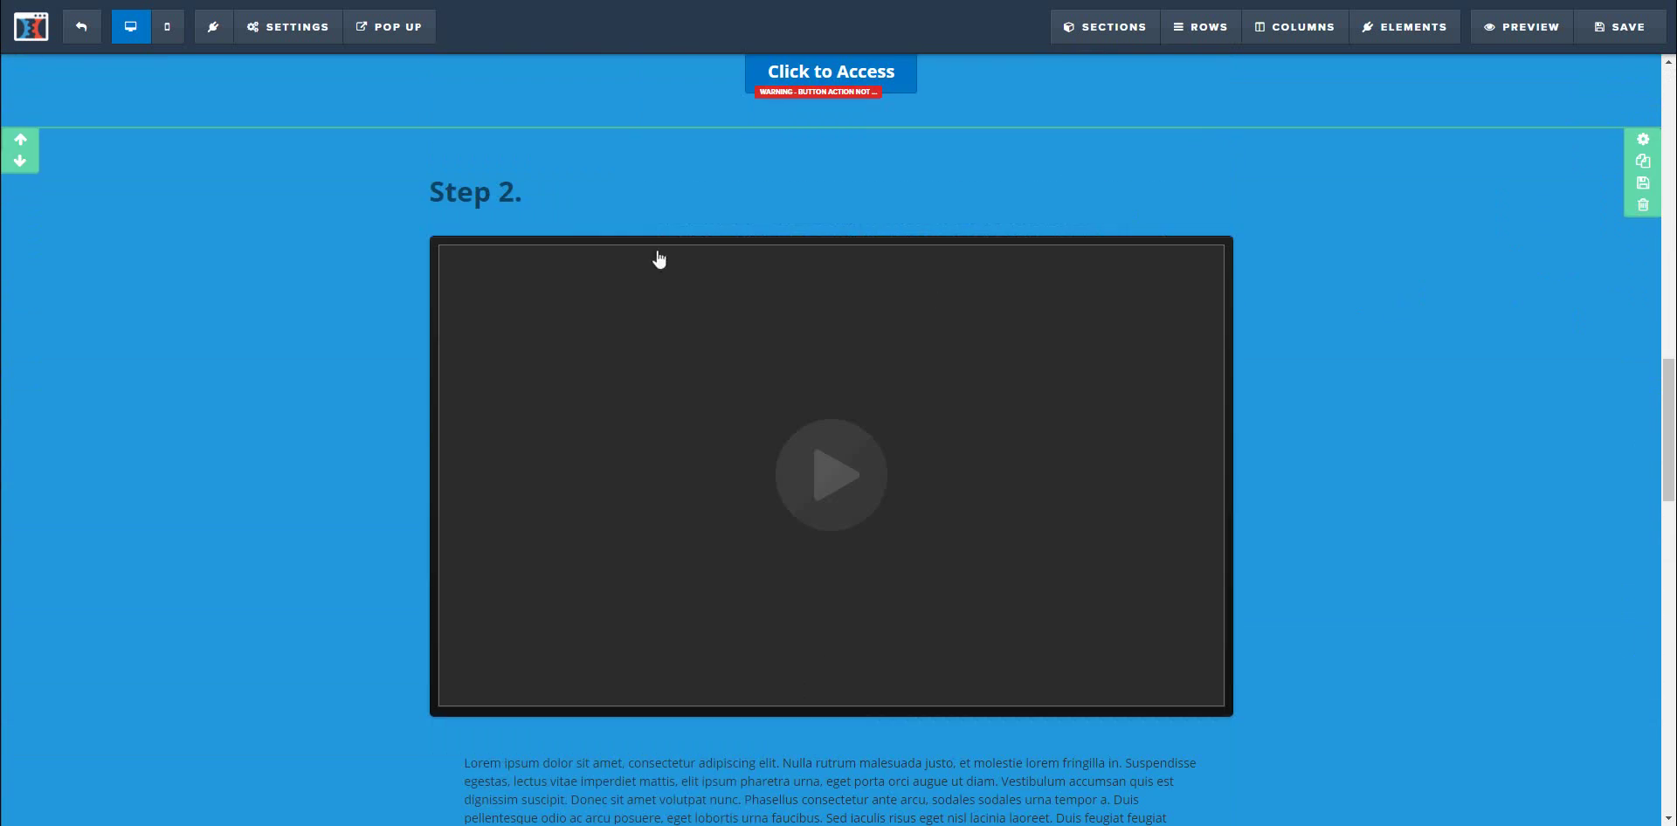
Step: Change the heading of the third video section to "Step 3."
left_click(579, 187)
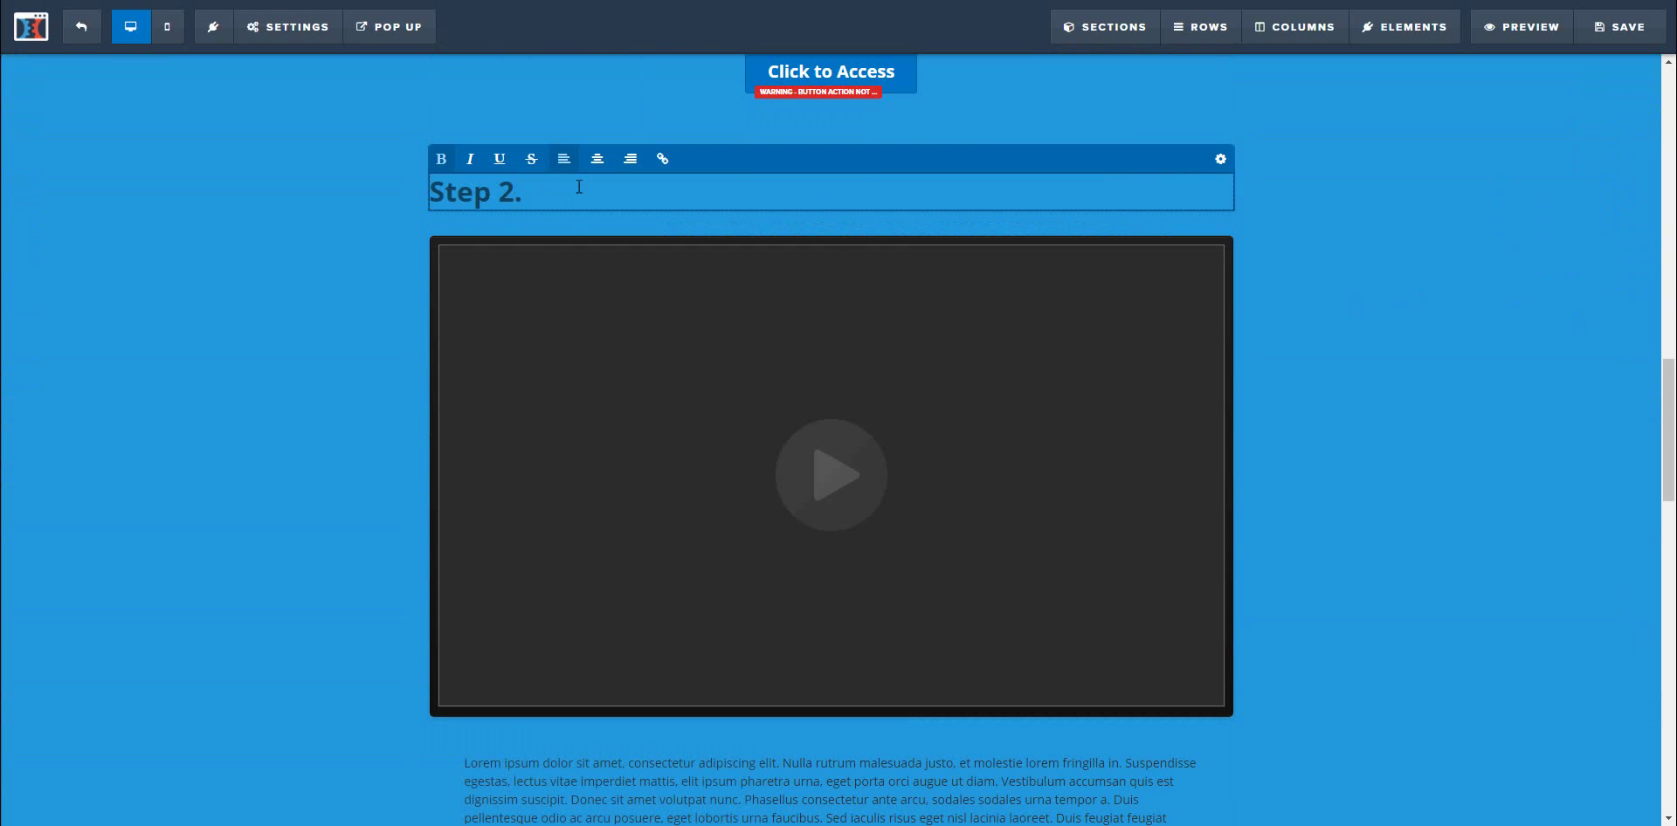
type("3")
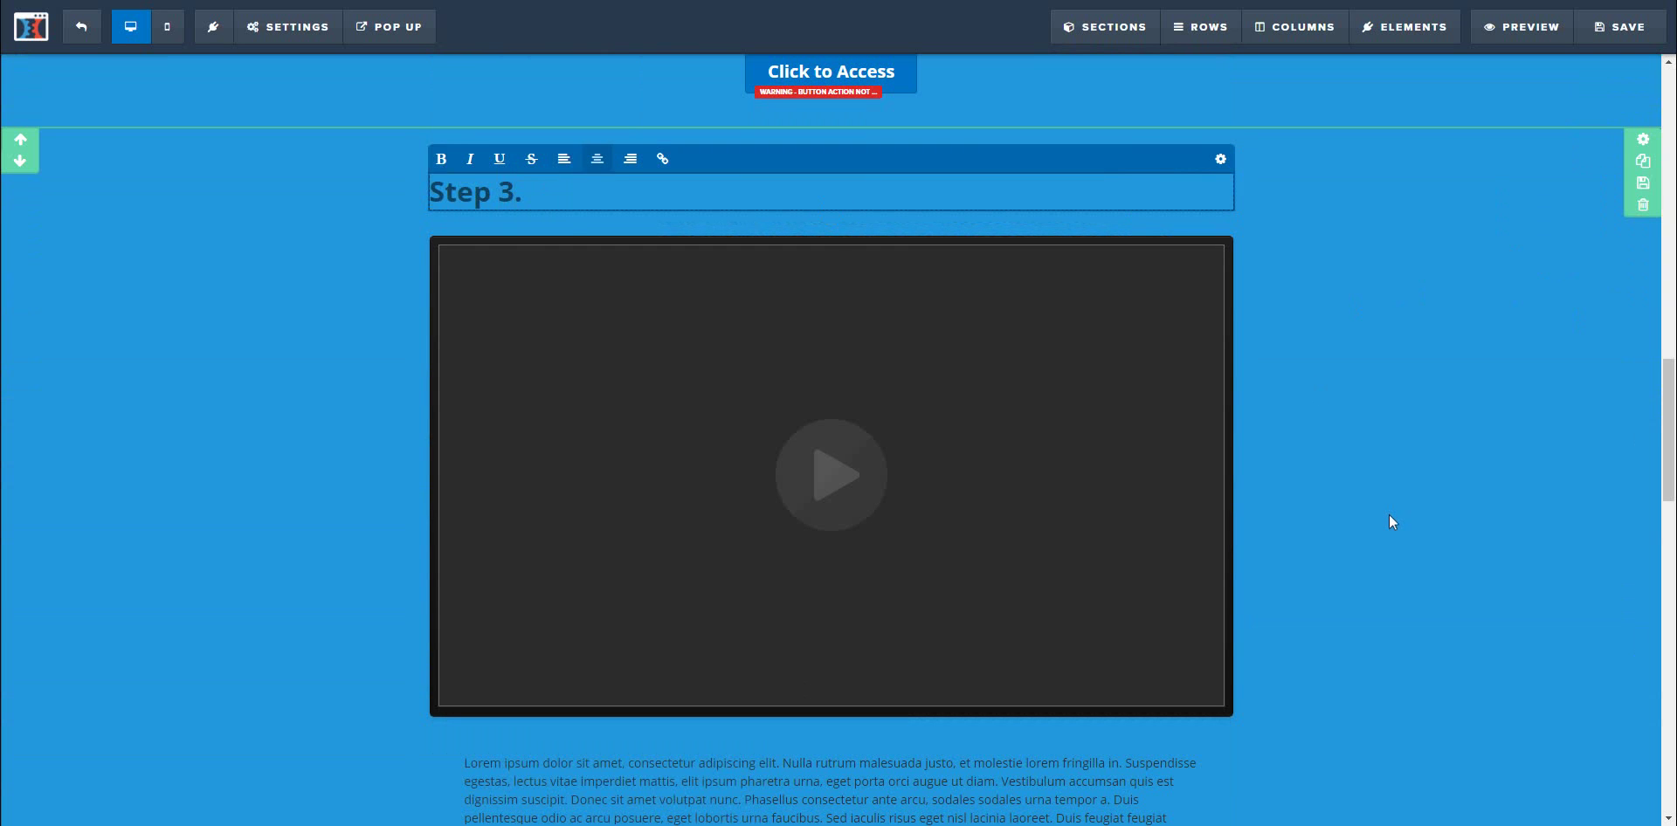
left_click(1389, 514)
Step: Change the heading of the fourth video section to "Step 4."
scroll(1391, 523, "down", 9)
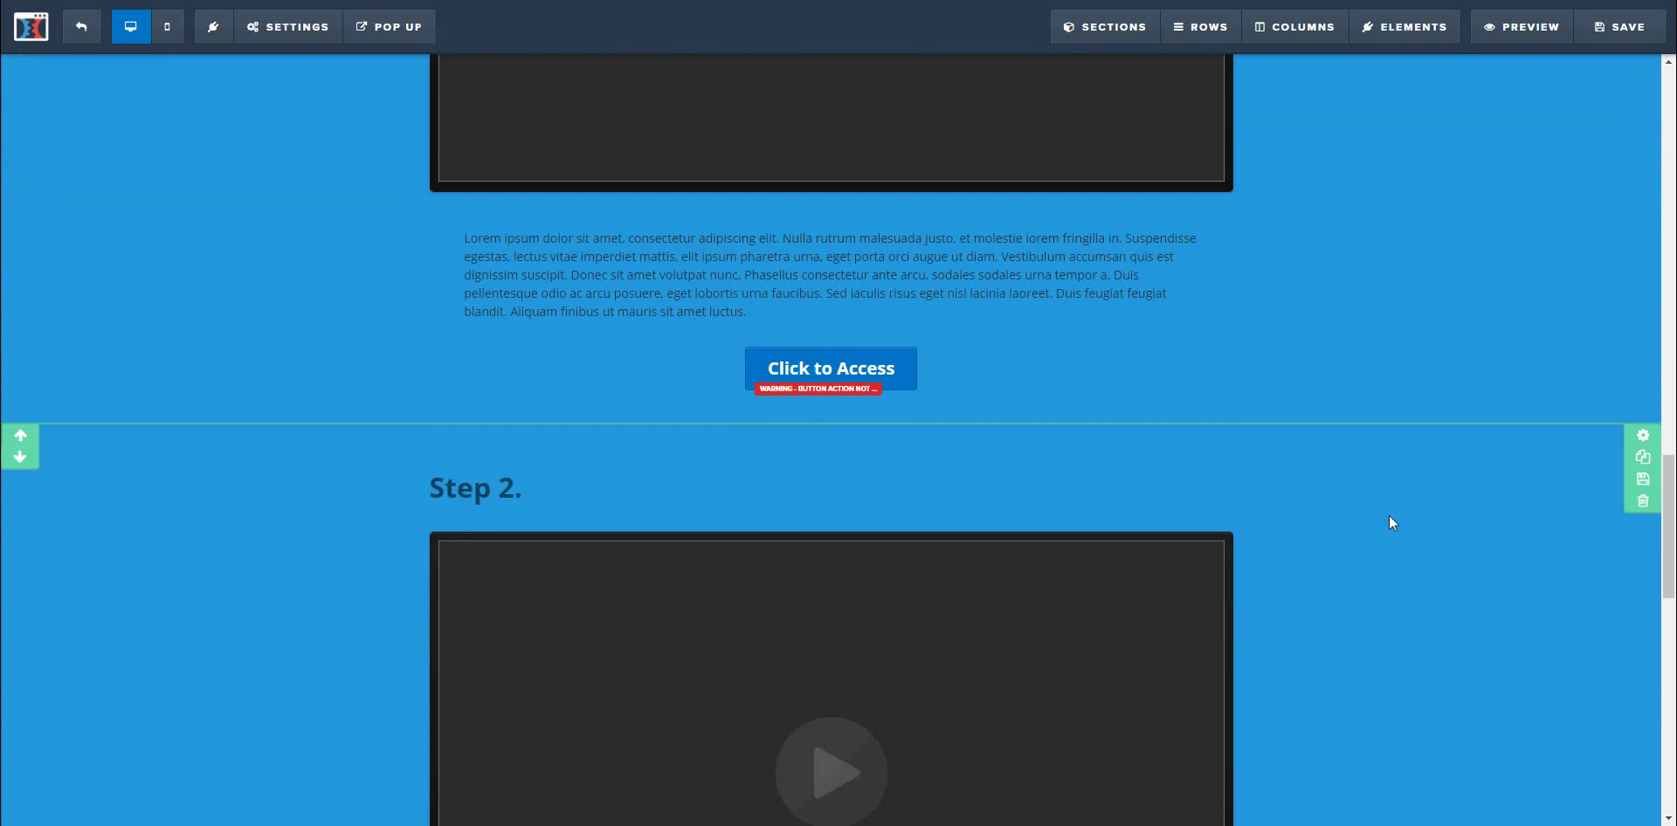
scroll(1367, 522, "up", 1)
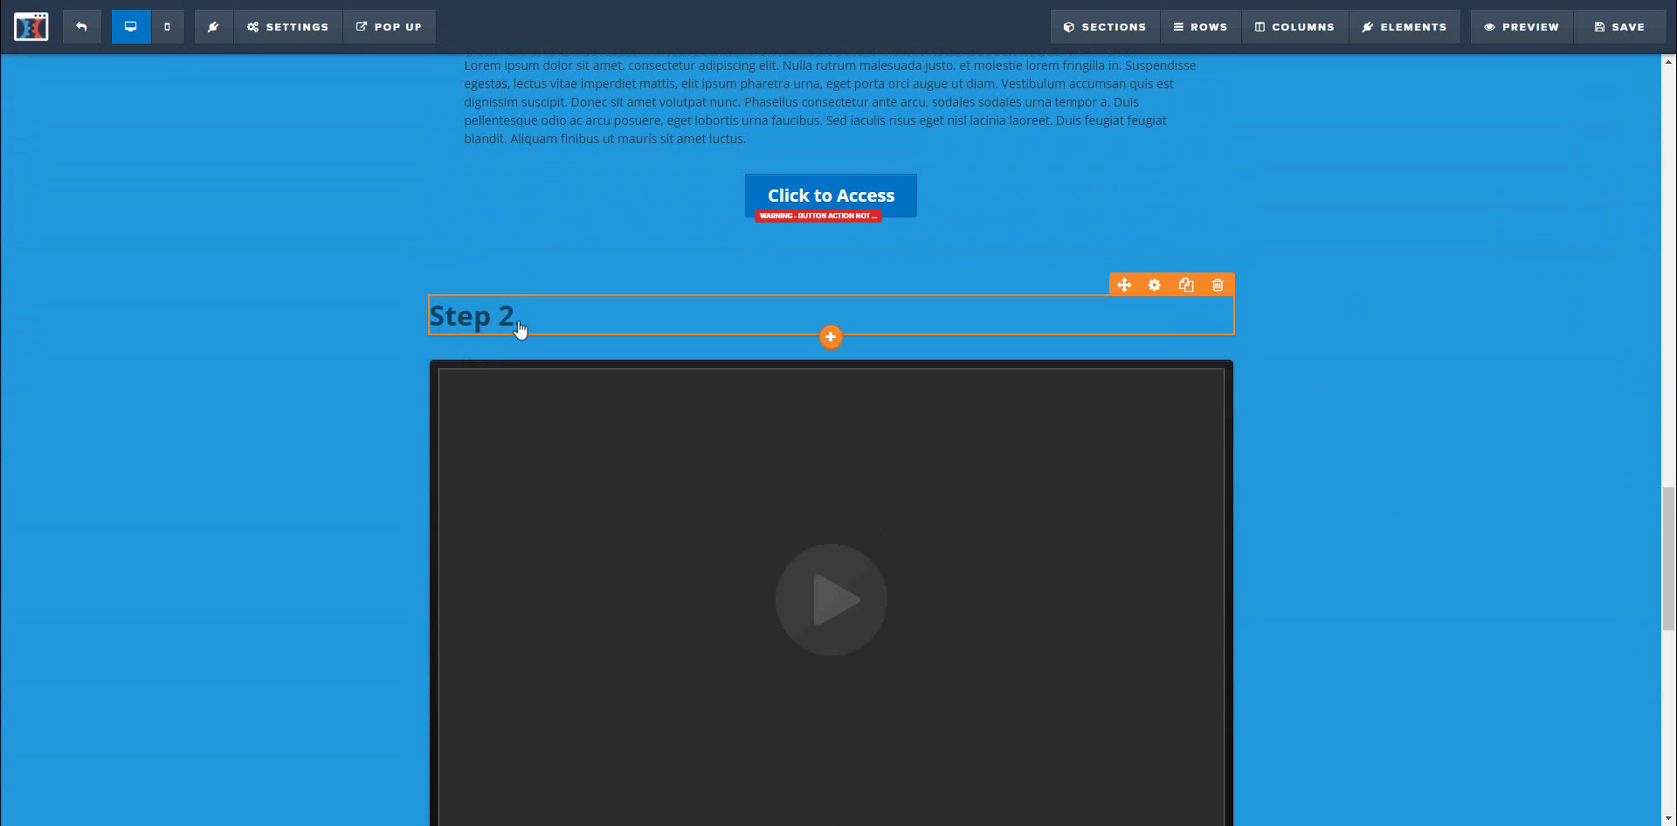
left_click(518, 317)
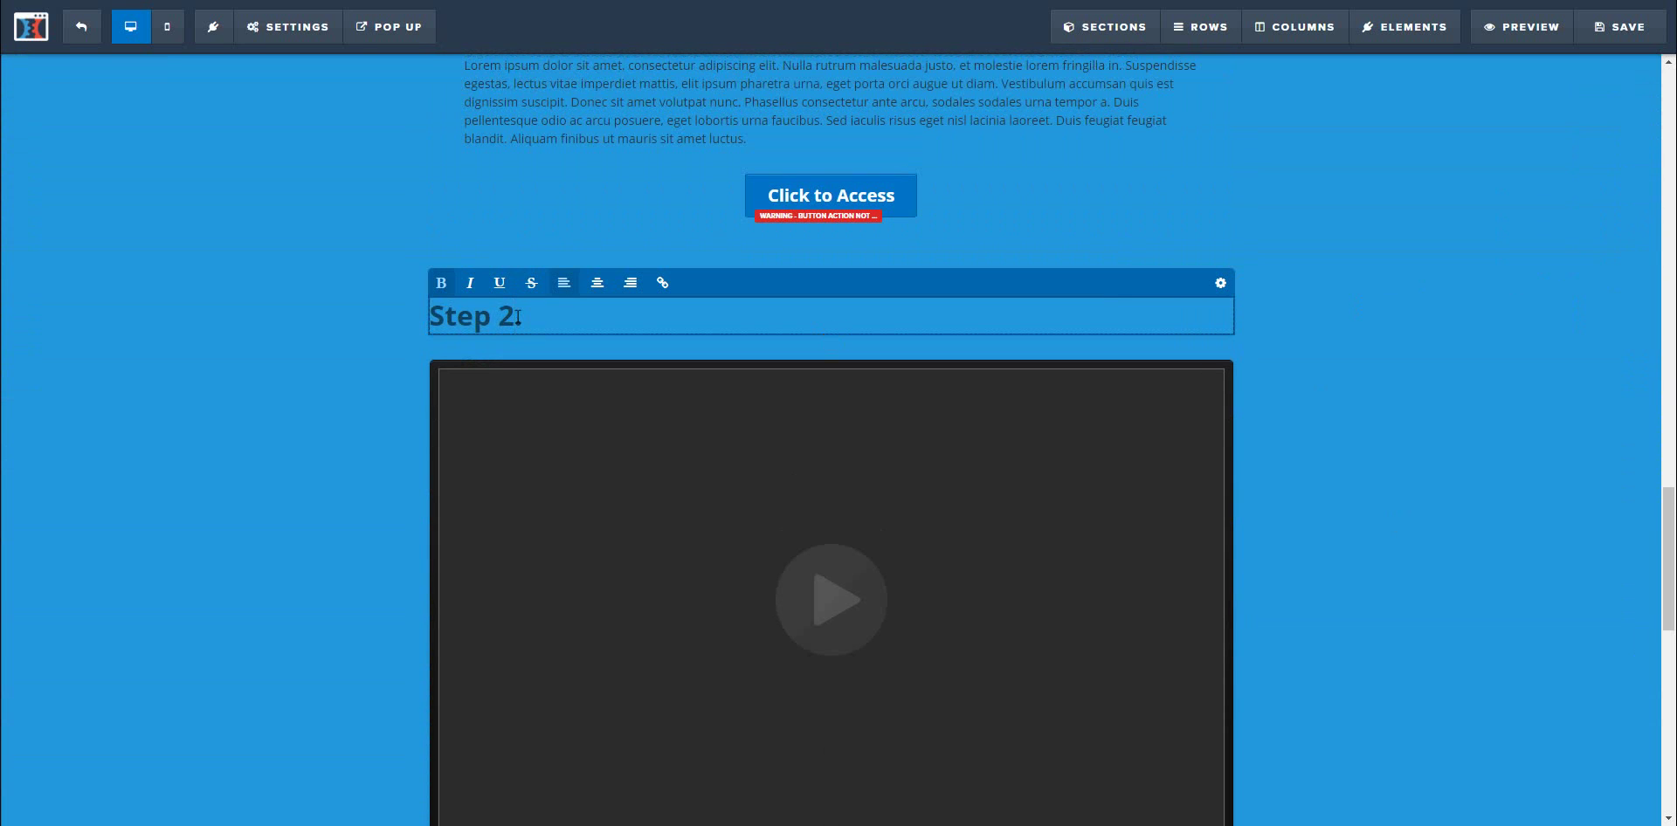
type("4.")
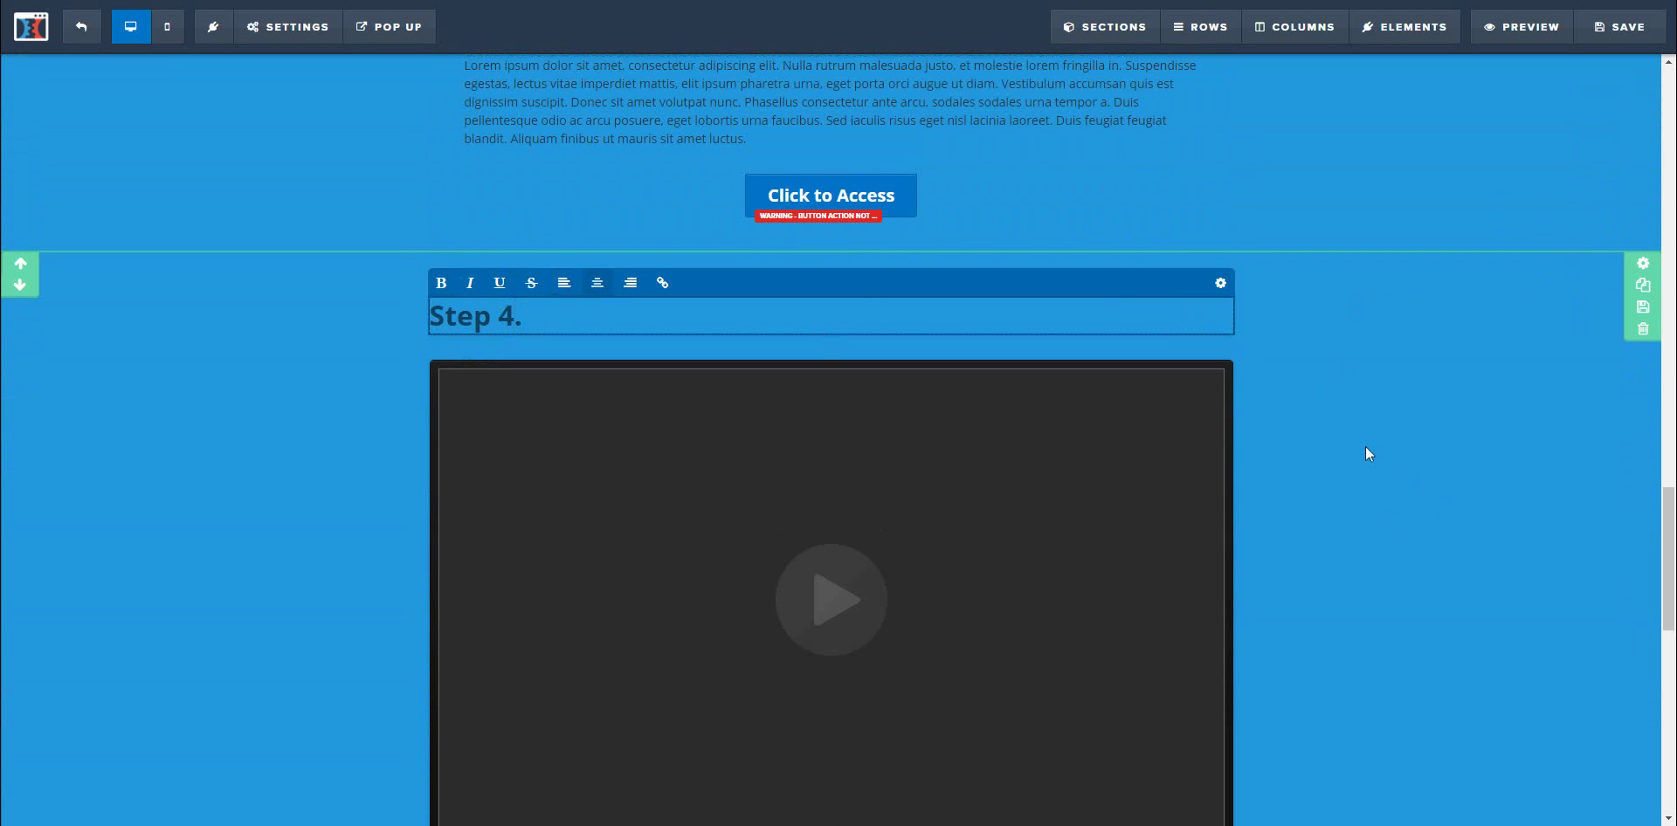
left_click(1365, 447)
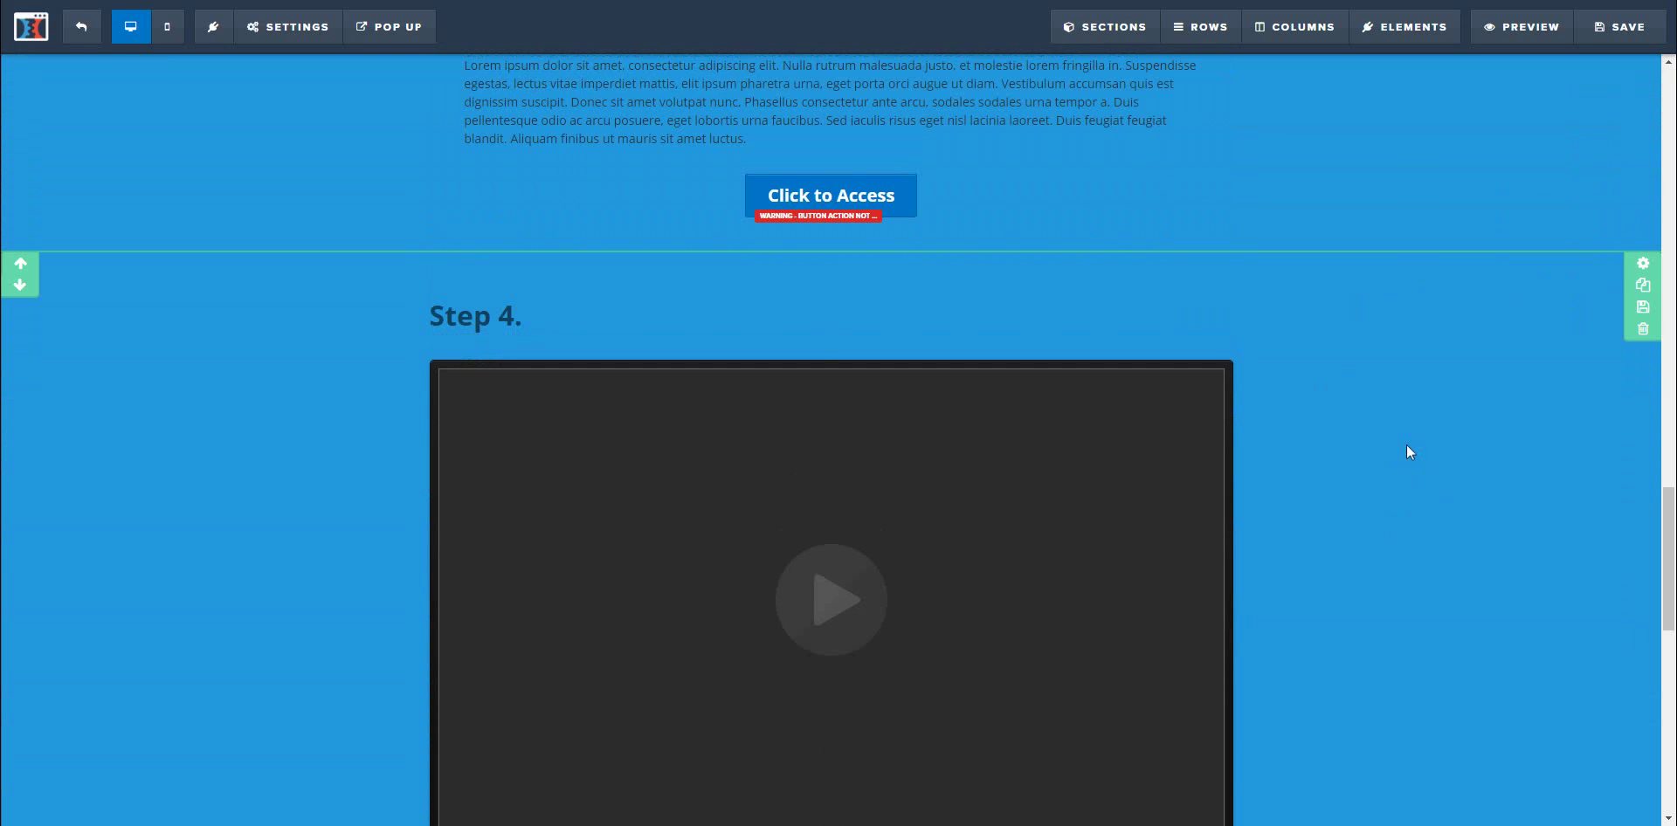
Step: Review the numbered video sections, checking the order of their headings and access buttons from the order area up to Step 1
scroll(1406, 447, "down", 5)
scroll(1407, 445, "down", 6)
scroll(1411, 452, "up", 1)
scroll(1408, 452, "up", 5)
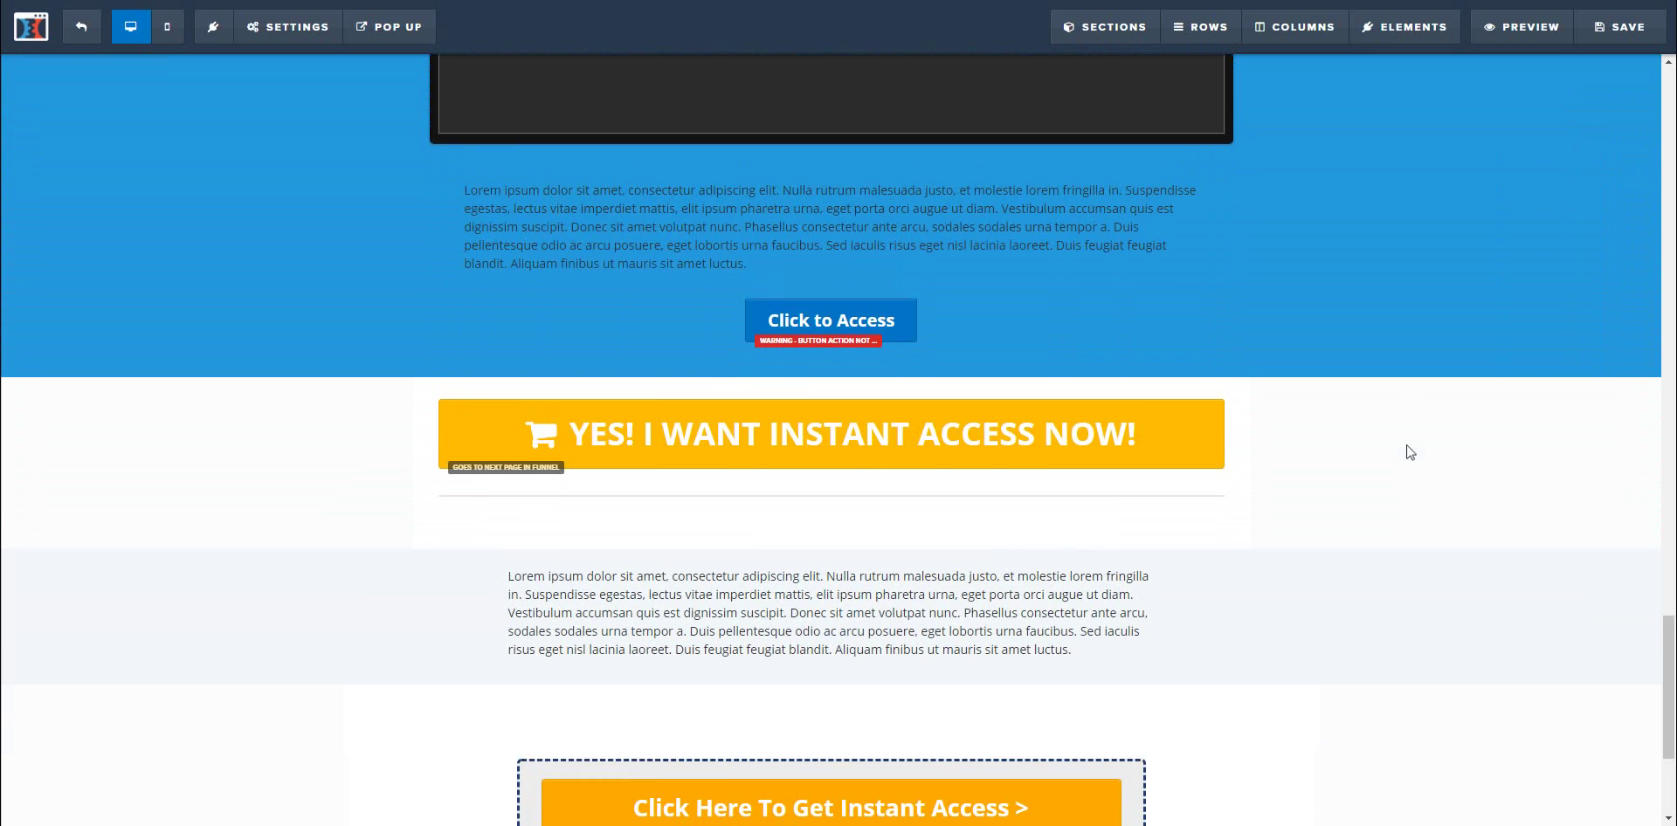
scroll(1406, 448, "up", 7)
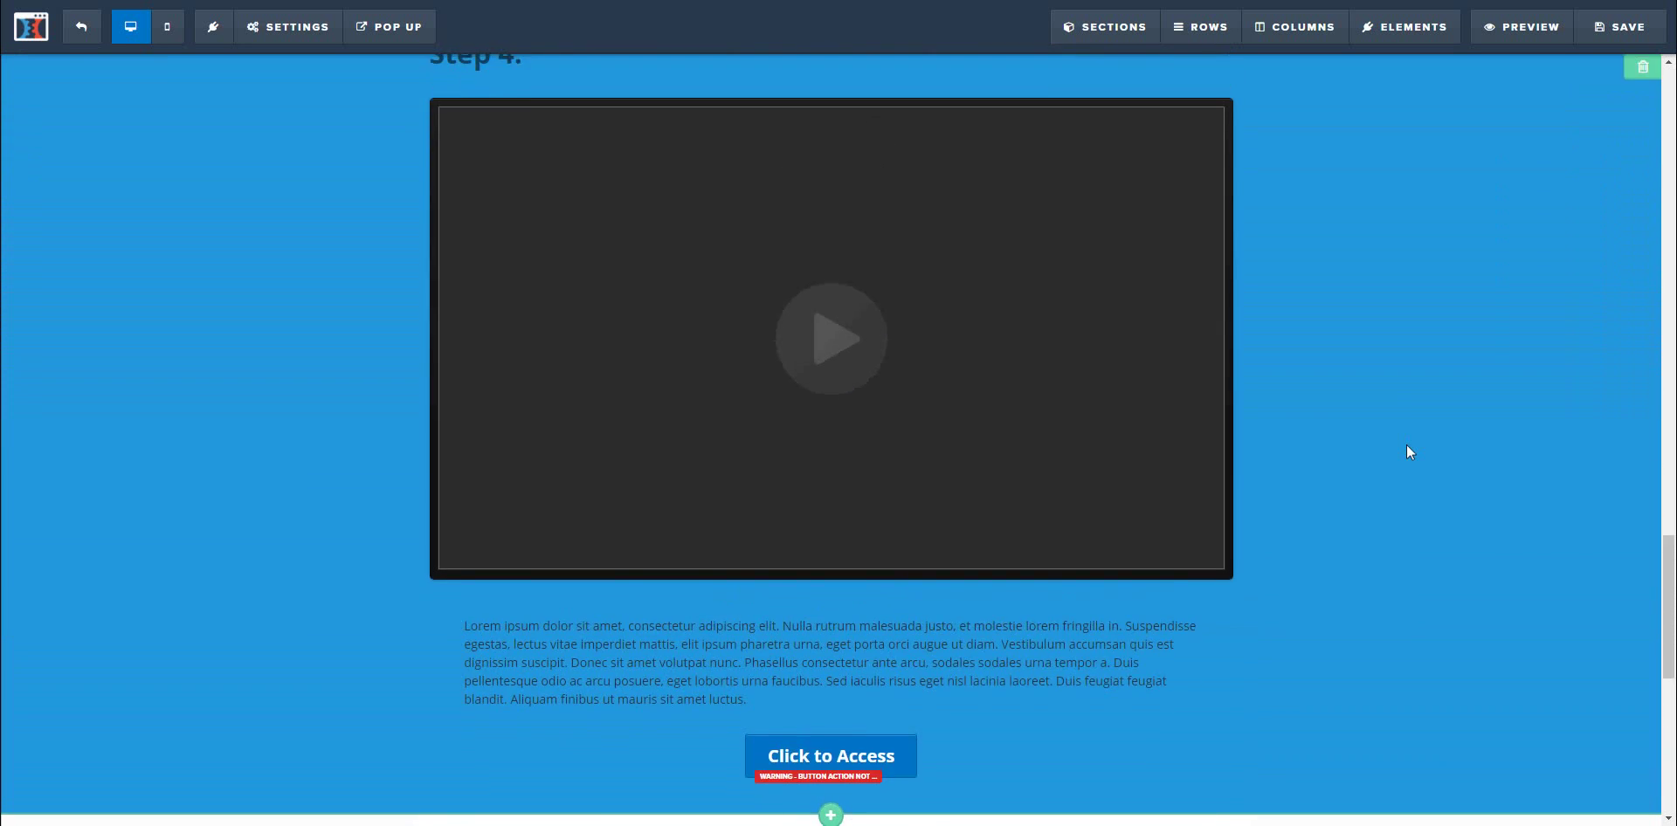
scroll(1407, 446, "up", 4)
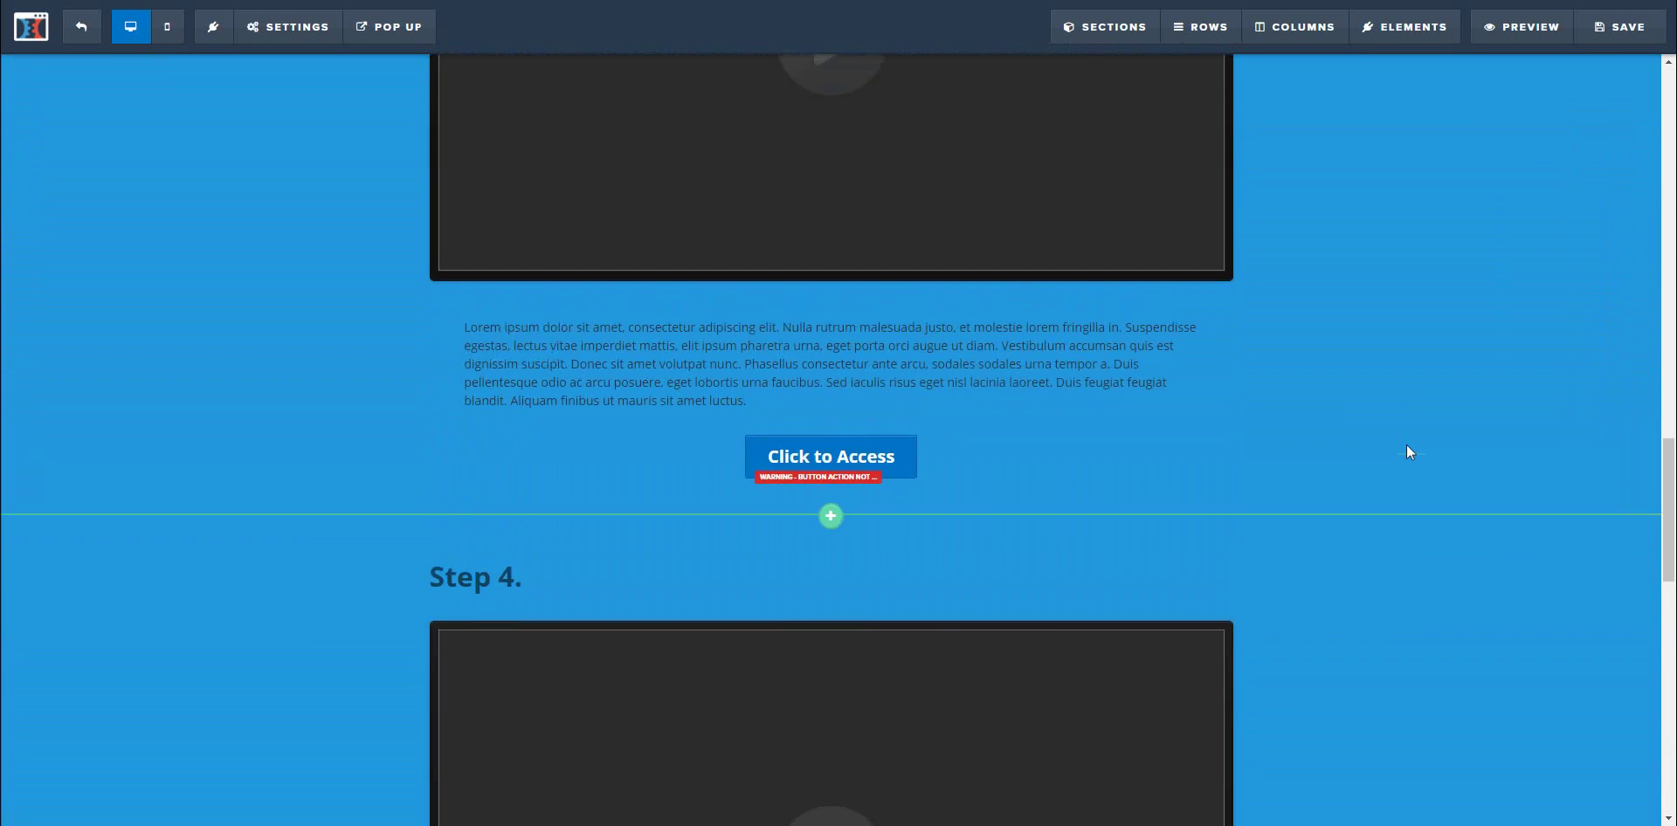
scroll(1407, 447, "up", 20)
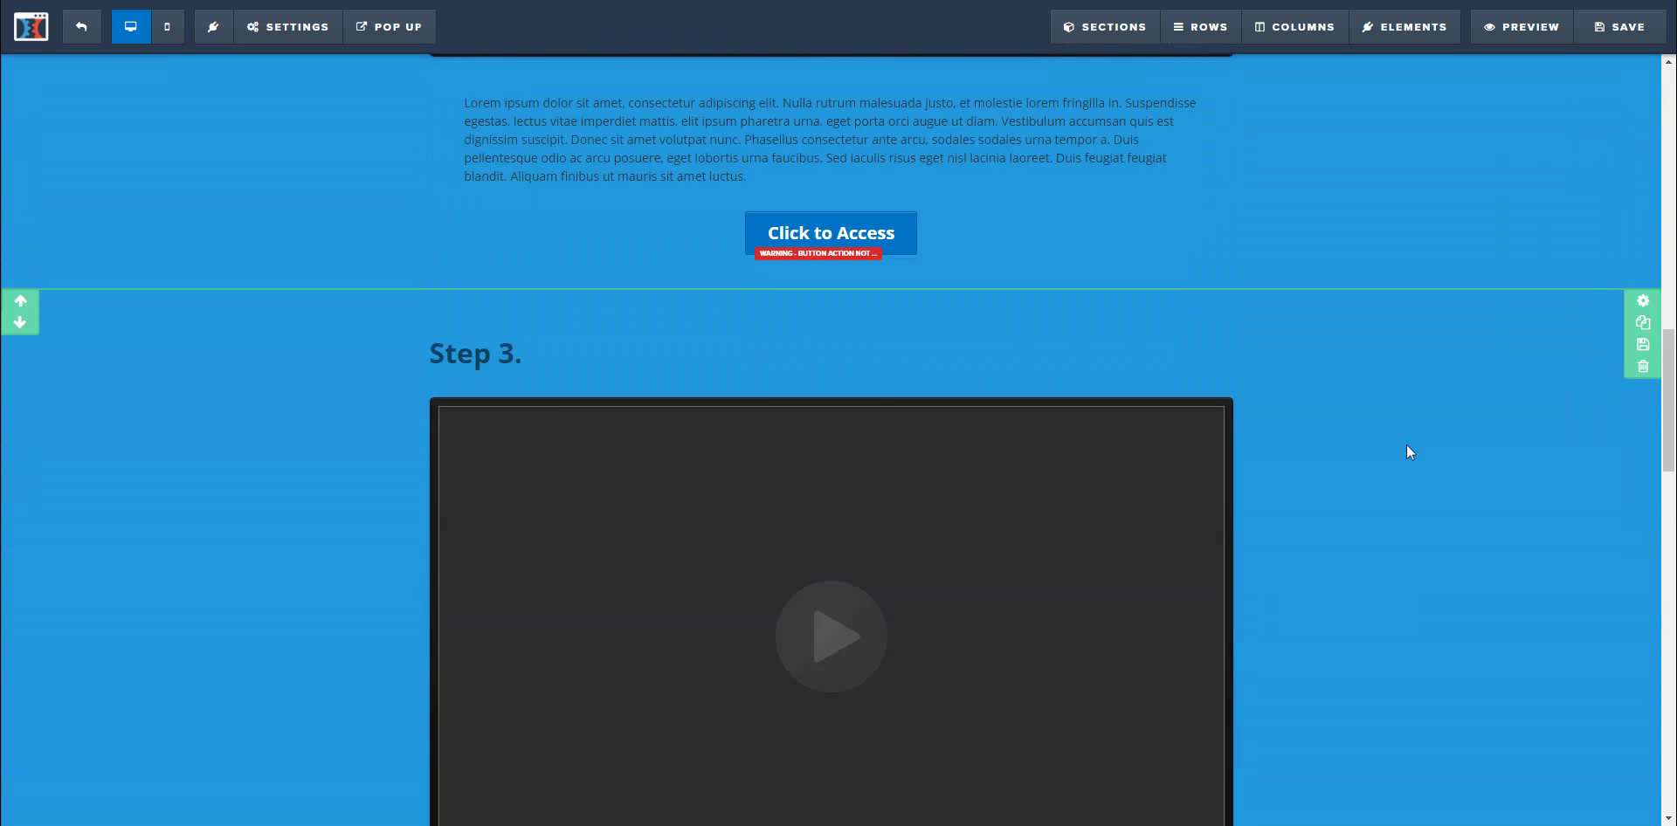
scroll(1406, 452, "up", 2)
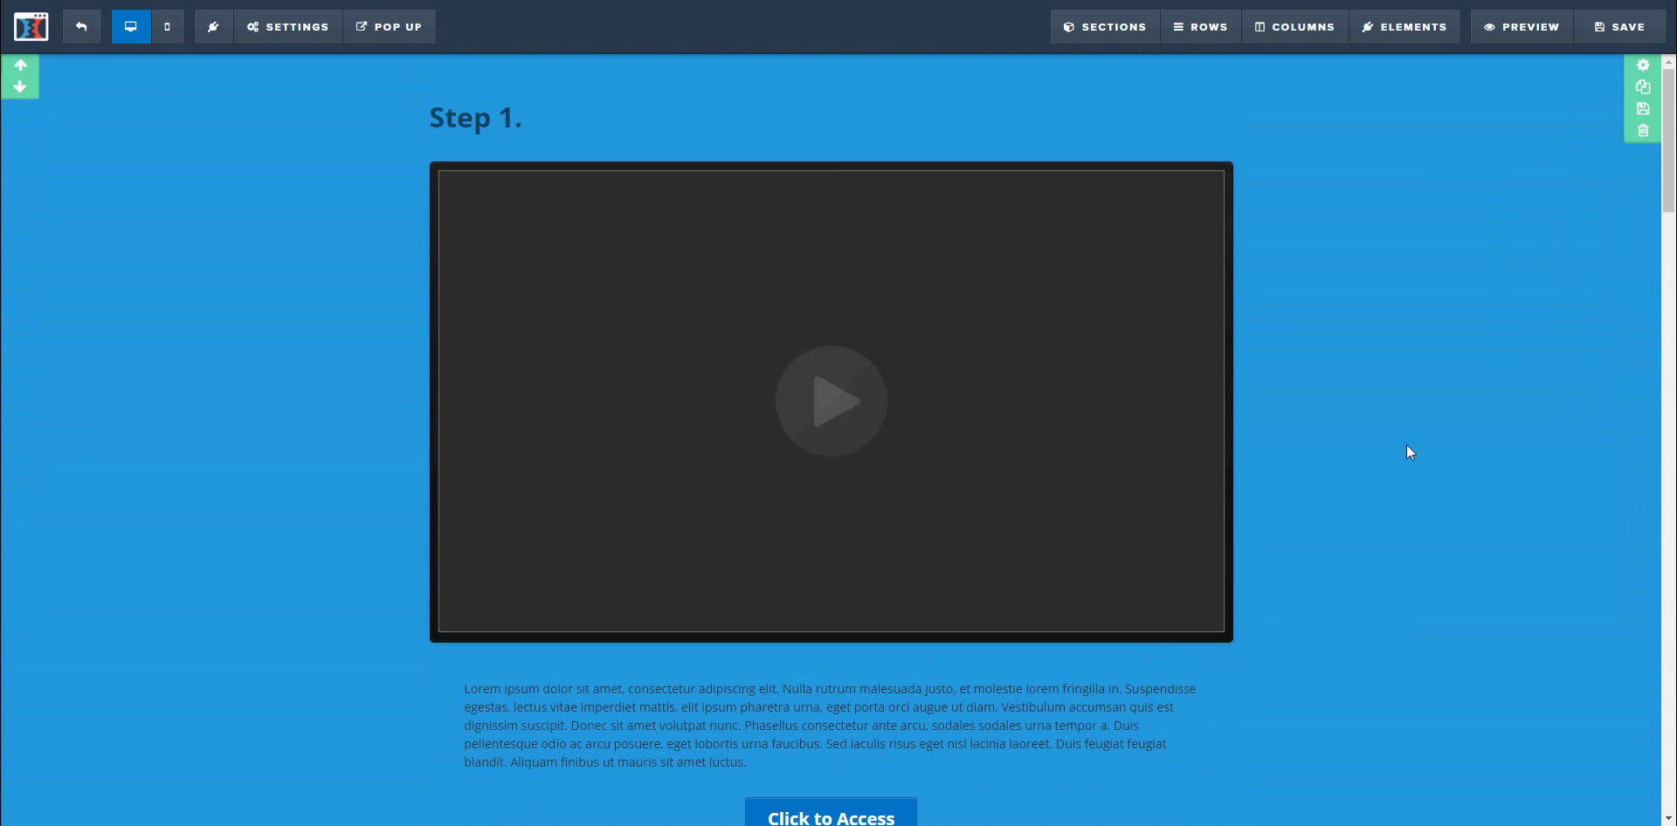
scroll(1410, 381, "down", 3)
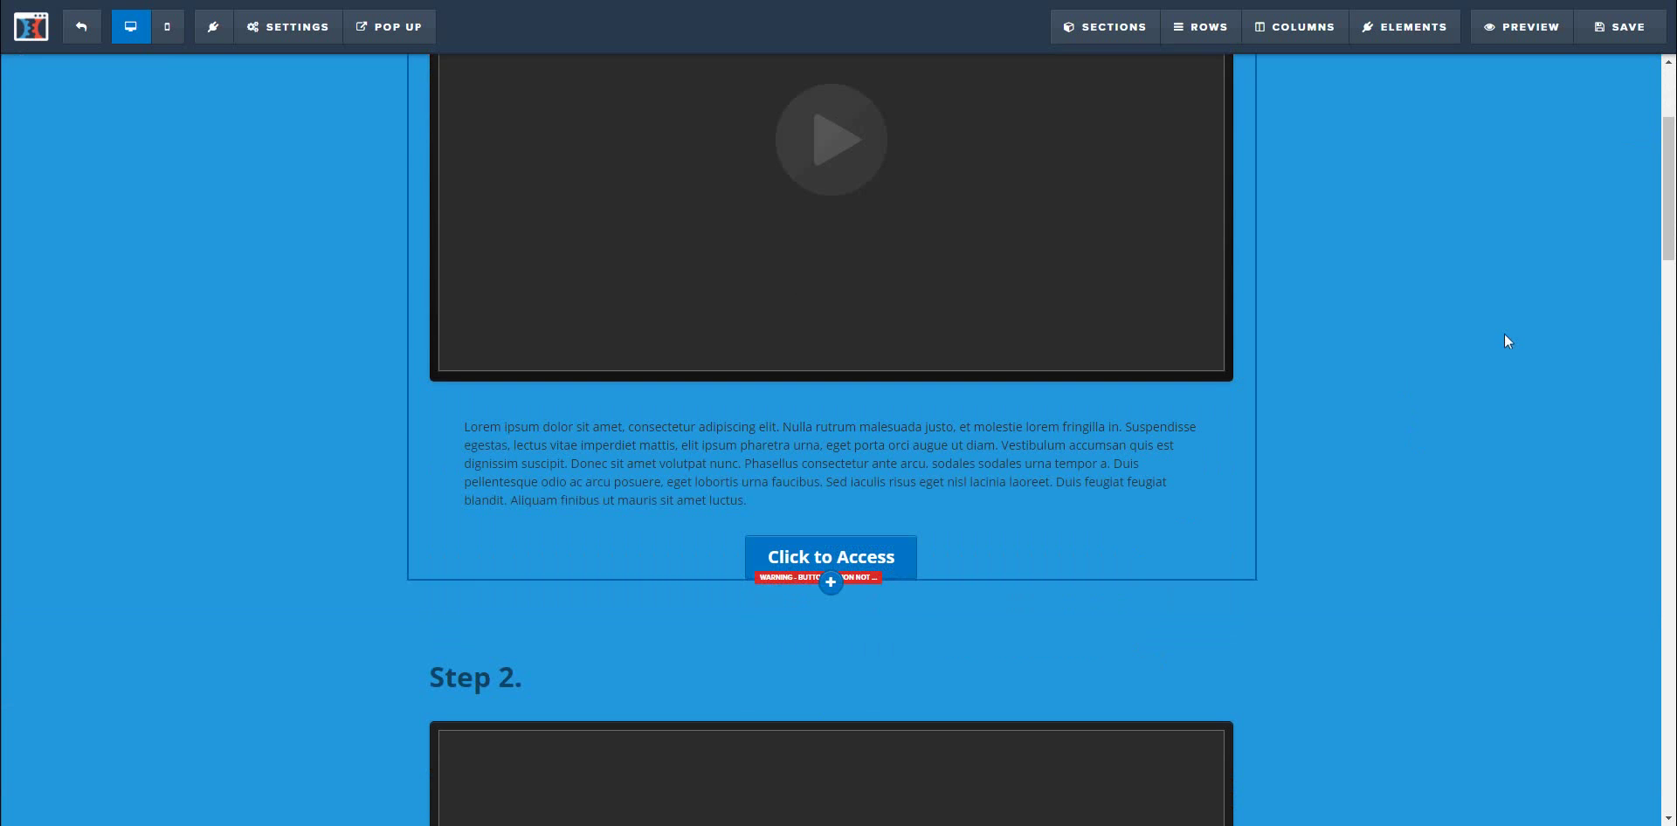
scroll(1495, 320, "up", 3)
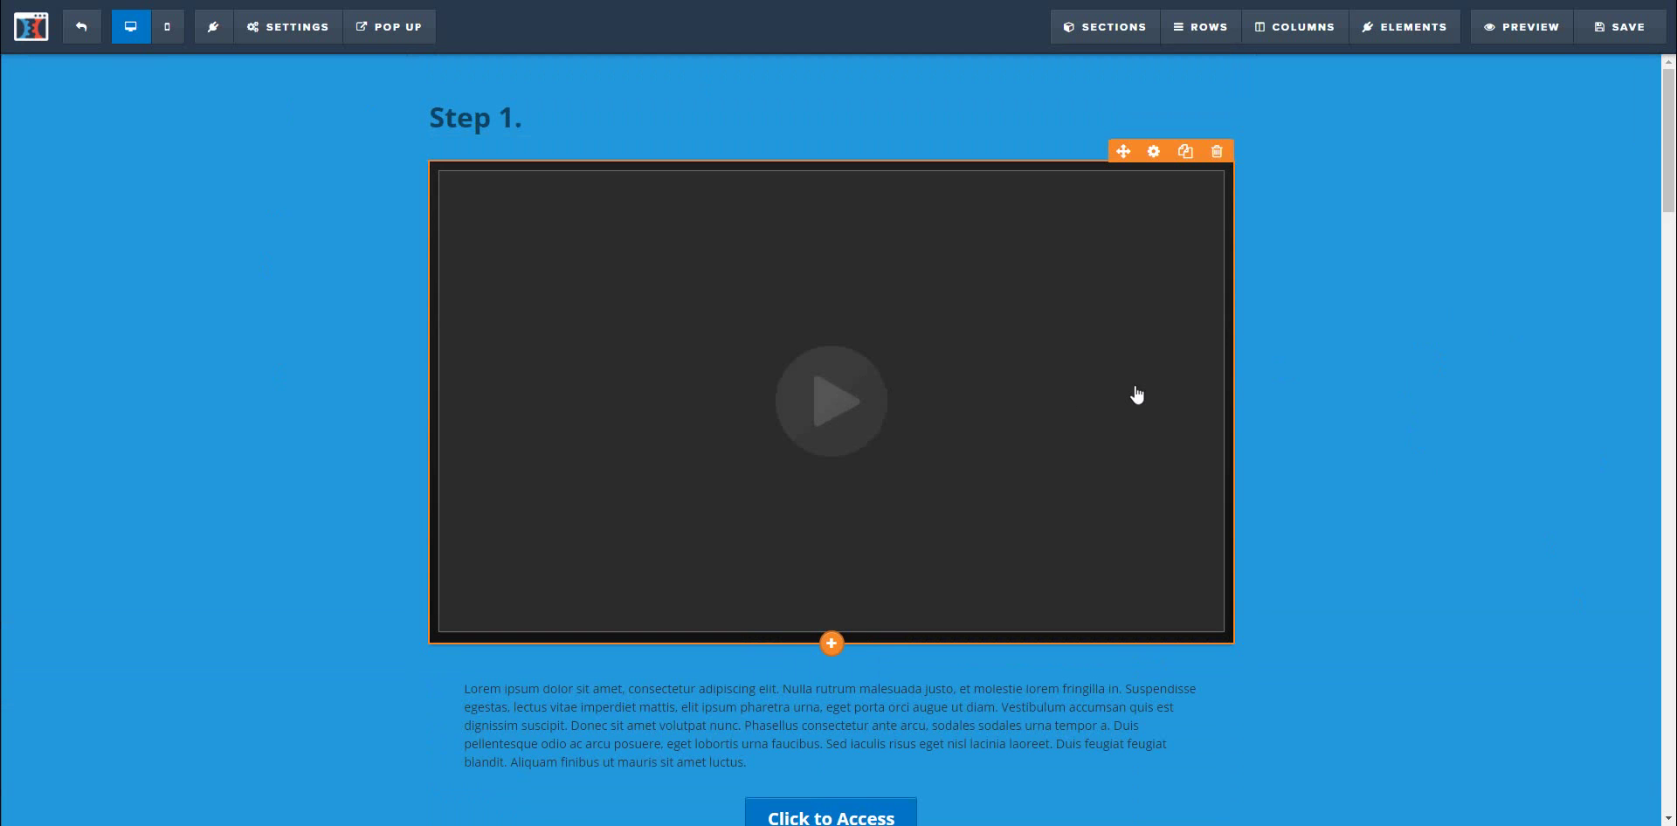
Step: Inspect the Step 1. video's embed settings and review the text and buttons of the step sections down to the page footer
left_click(1154, 327)
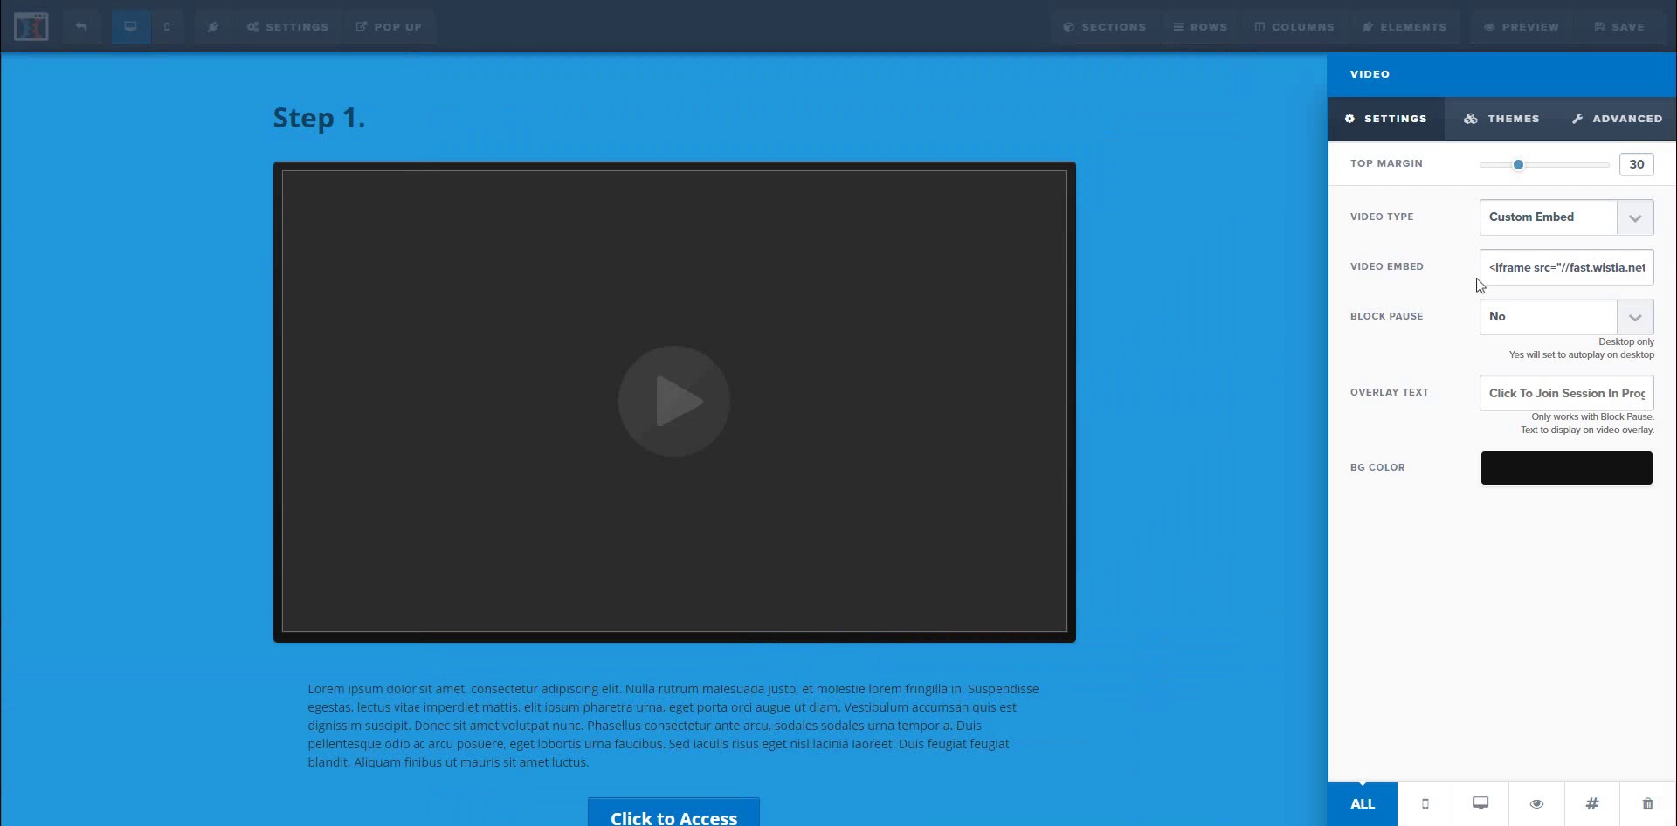
left_click(1223, 318)
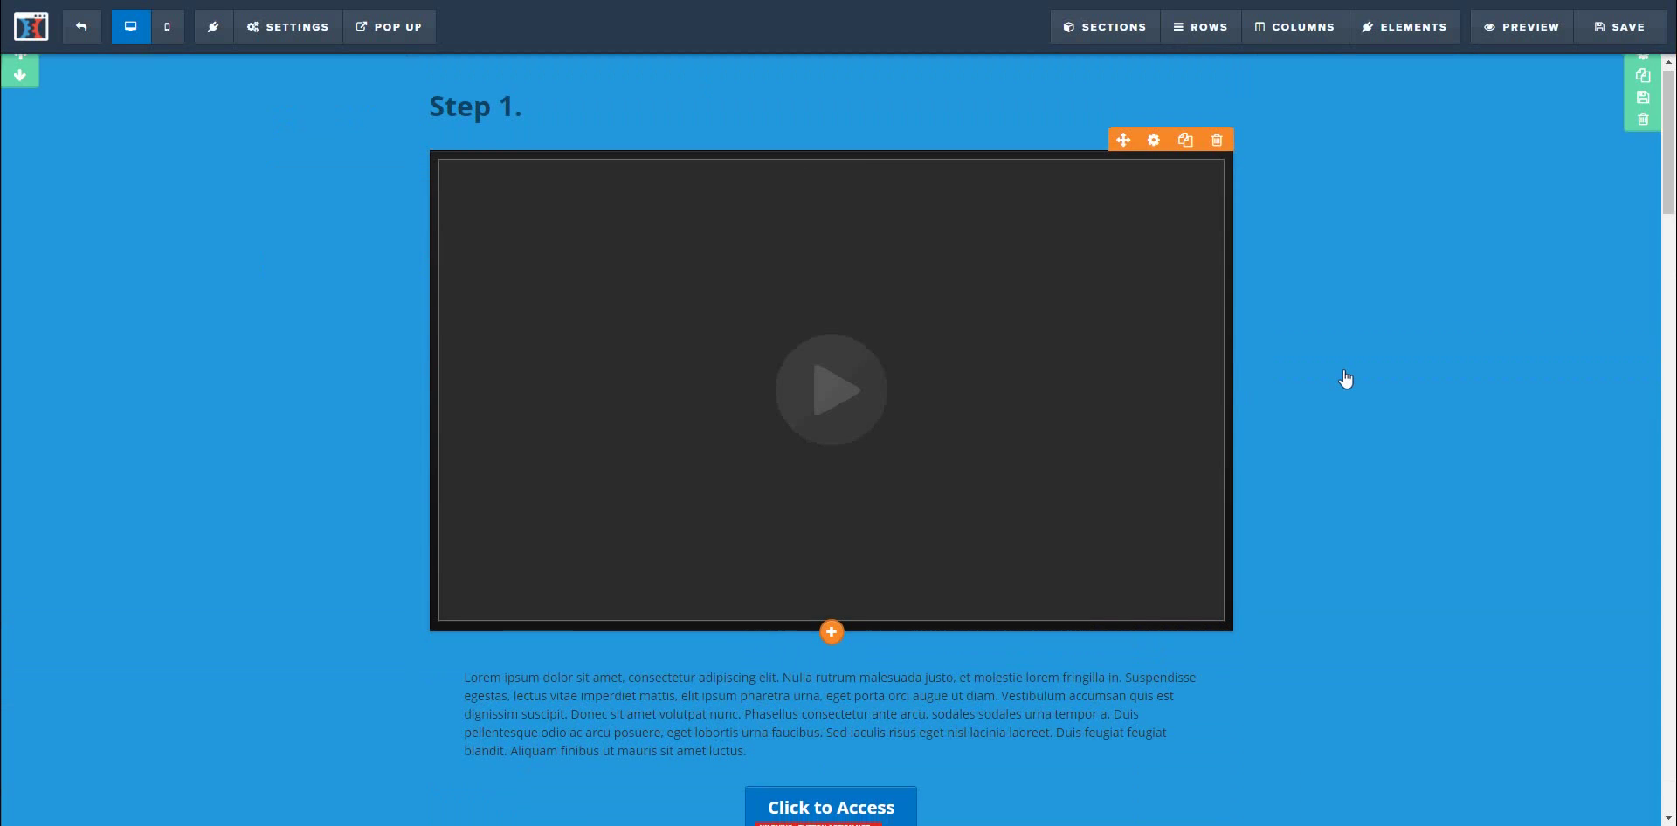
scroll(1343, 378, "down", 7)
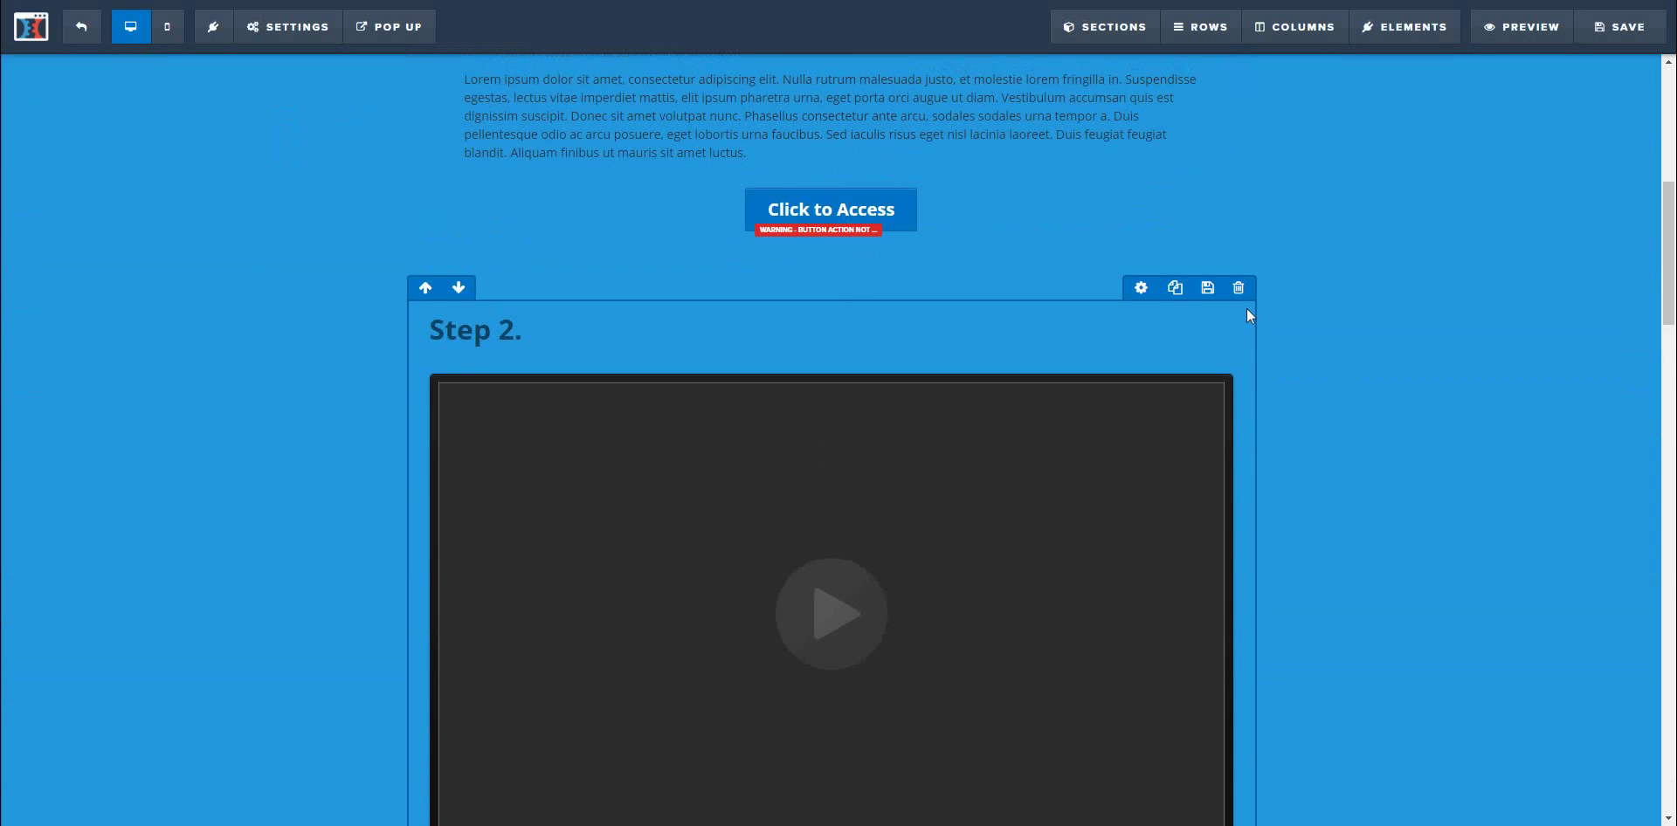
scroll(1245, 307, "up", 5)
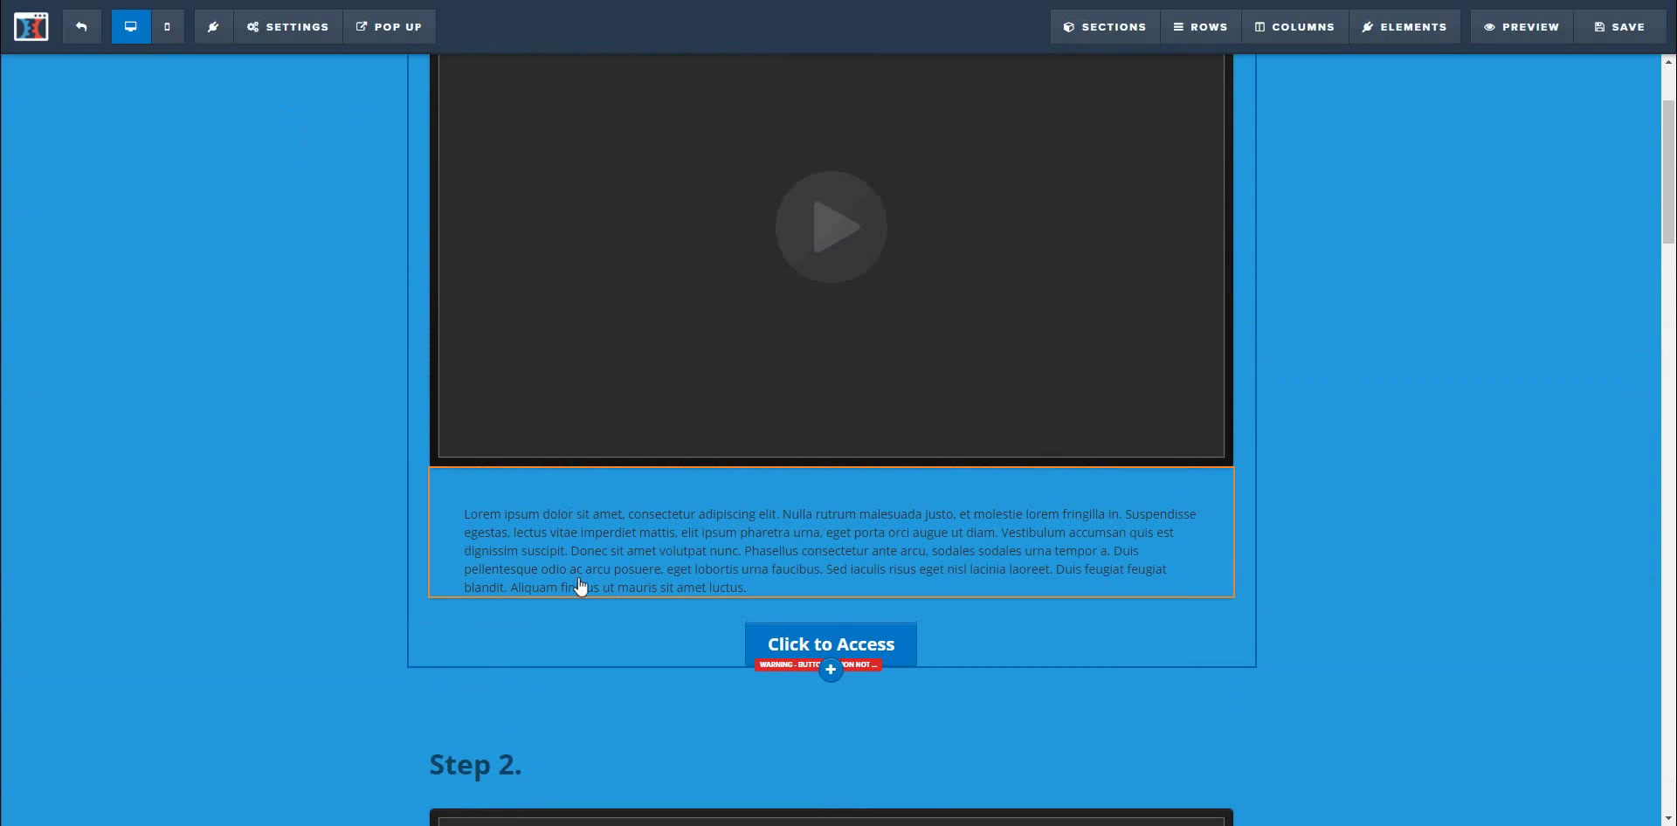
mouse_move(610, 541)
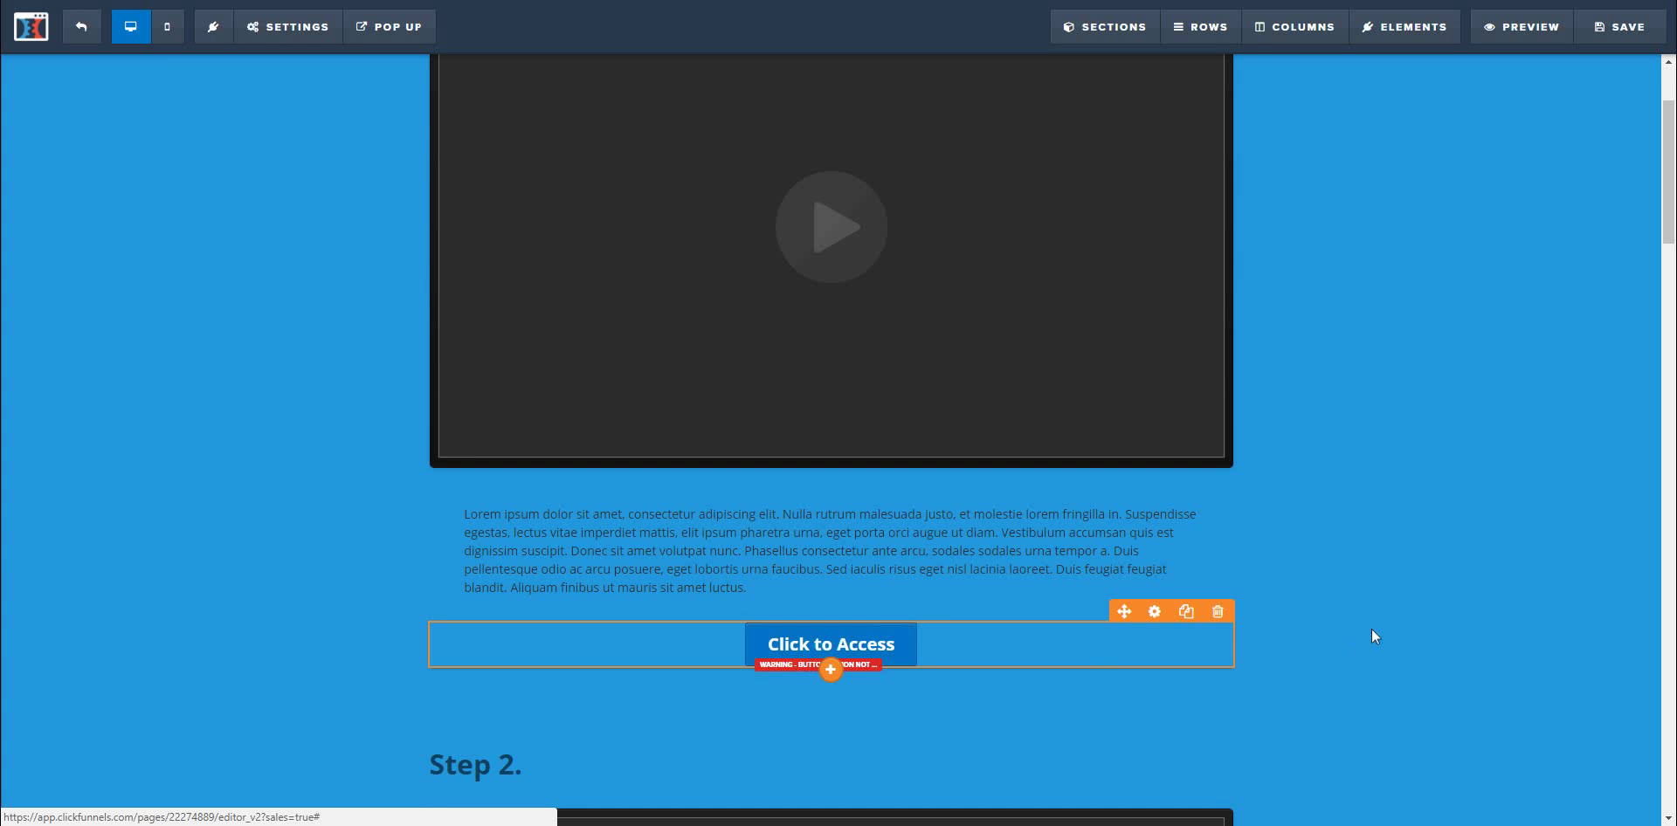
scroll(1425, 637, "down", 5)
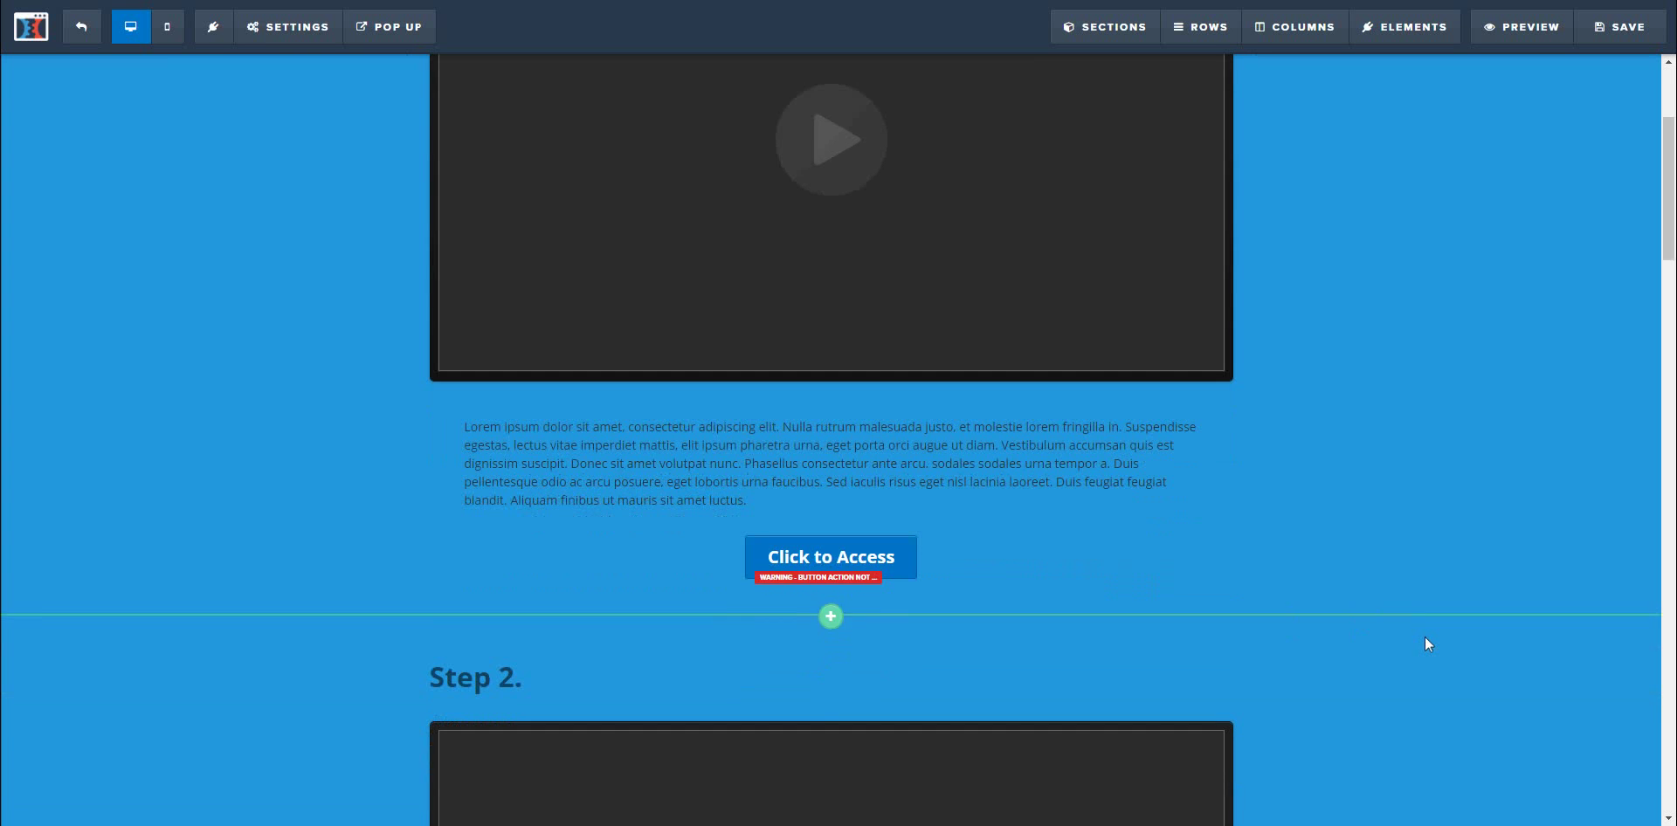
scroll(1426, 643, "down", 8)
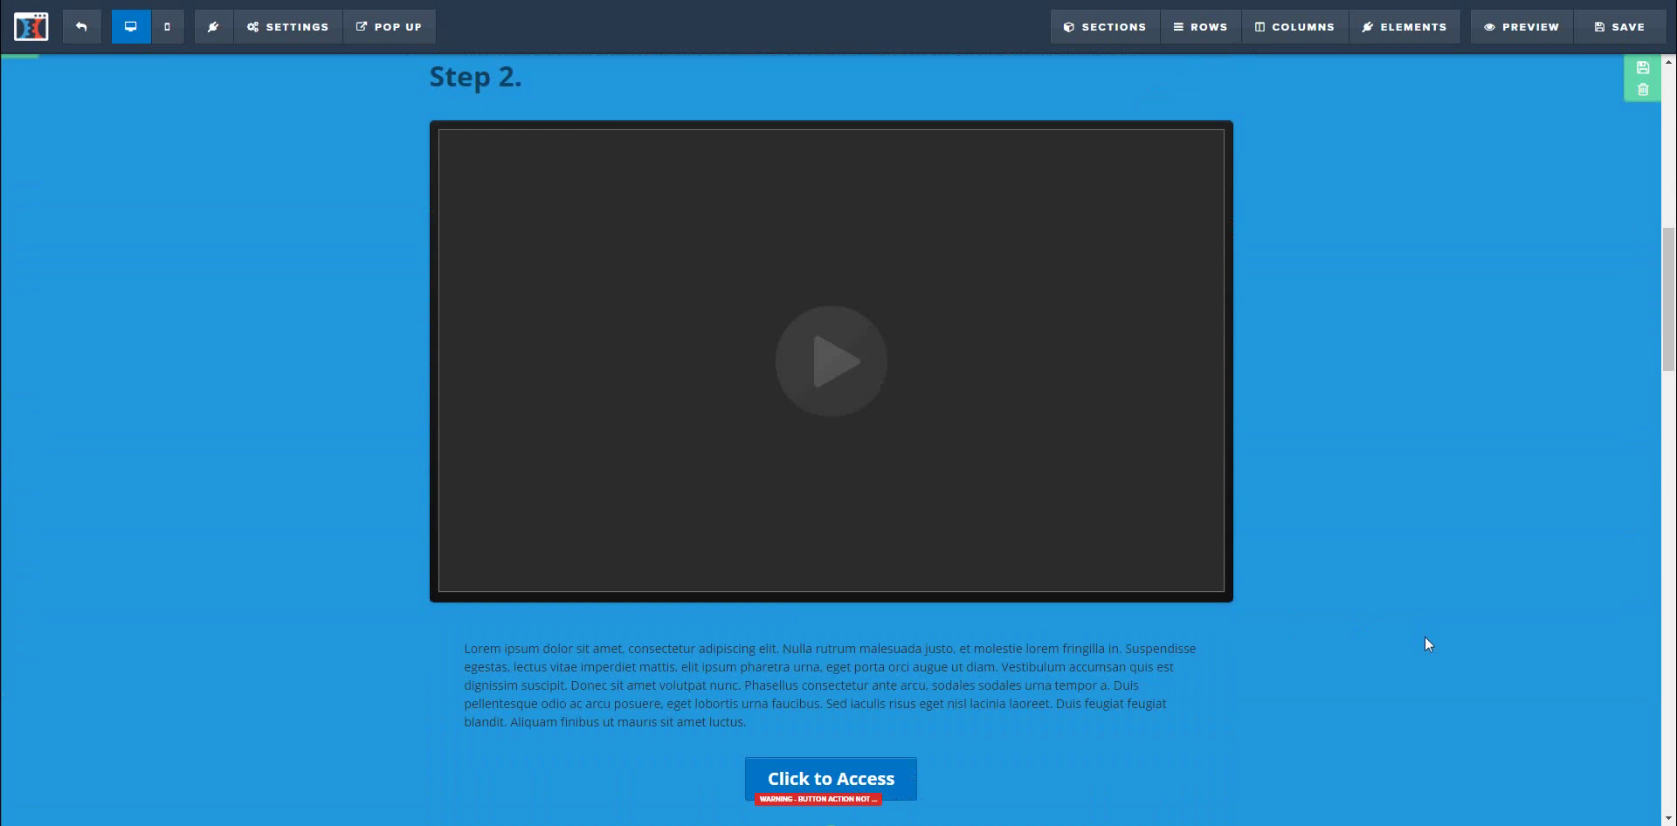
scroll(1426, 642, "down", 7)
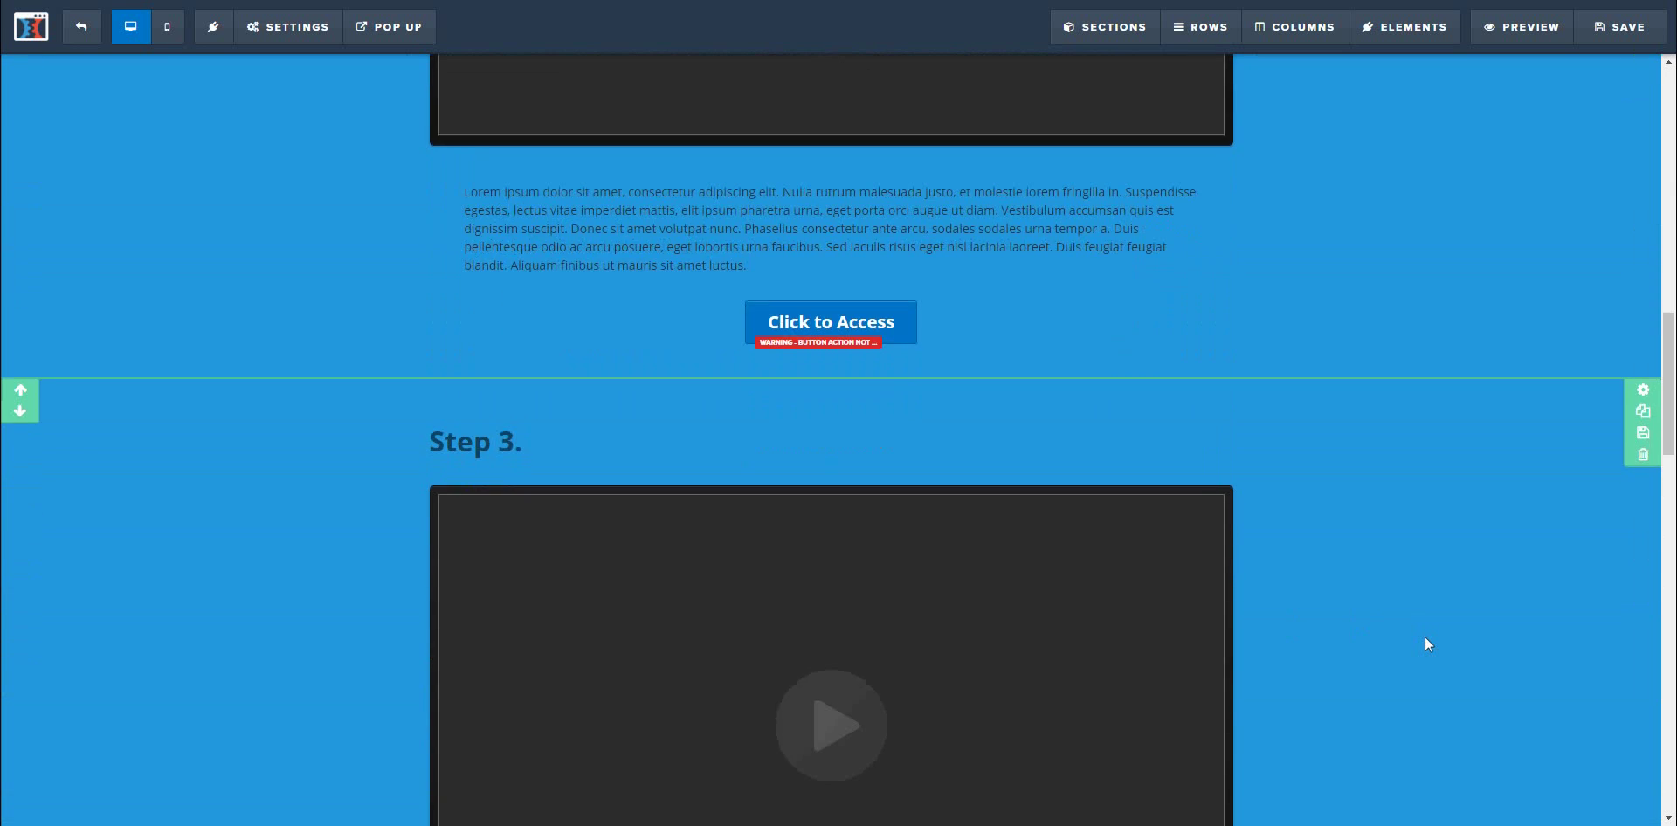
scroll(1425, 638, "down", 7)
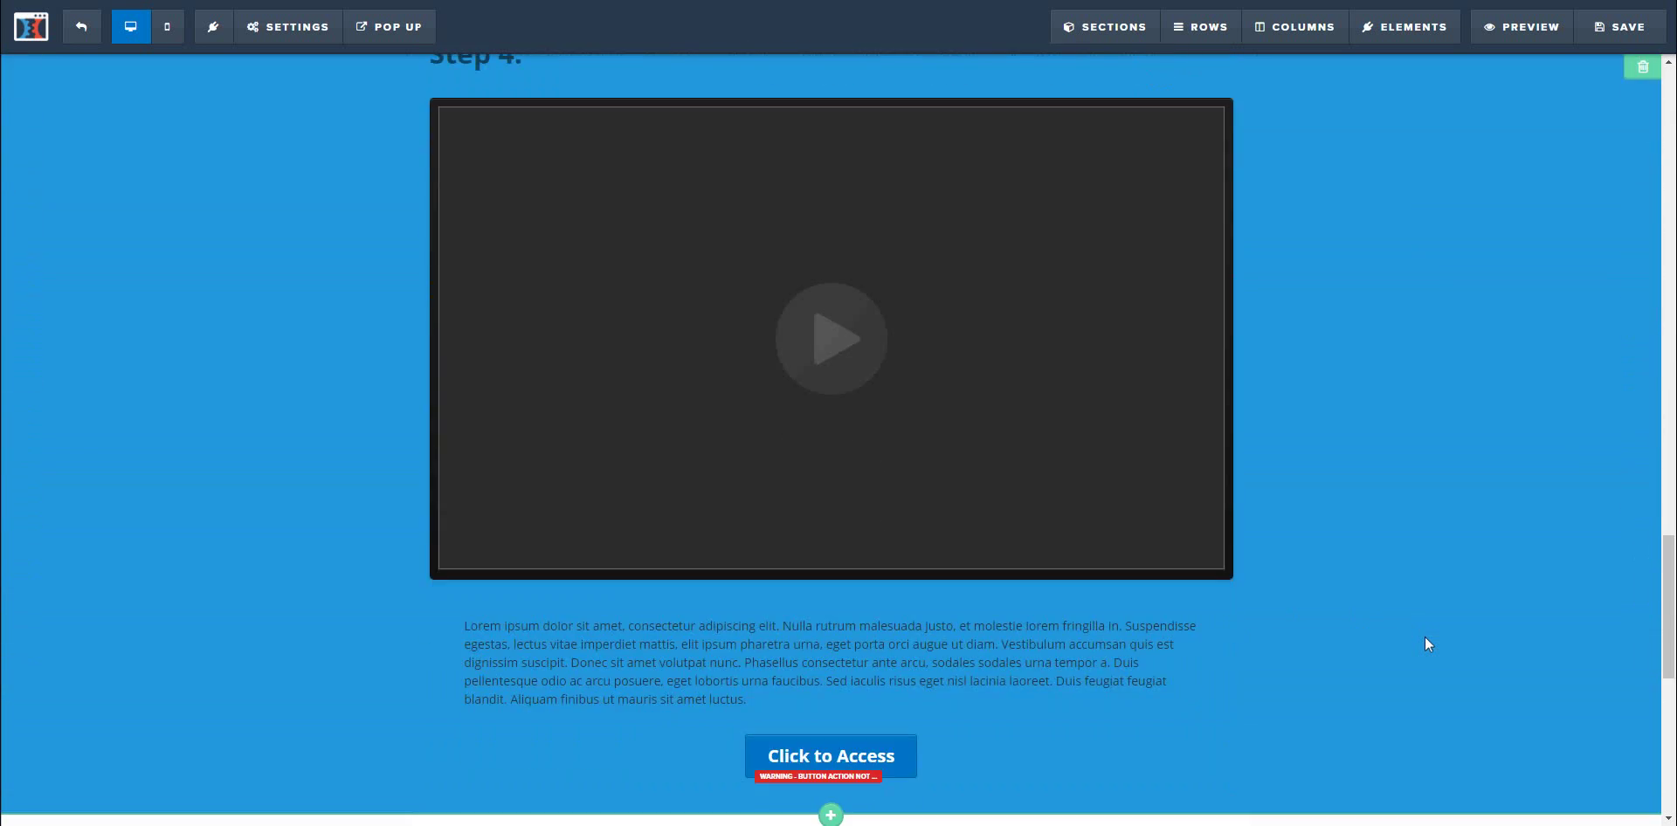
scroll(1310, 454, "up", 2)
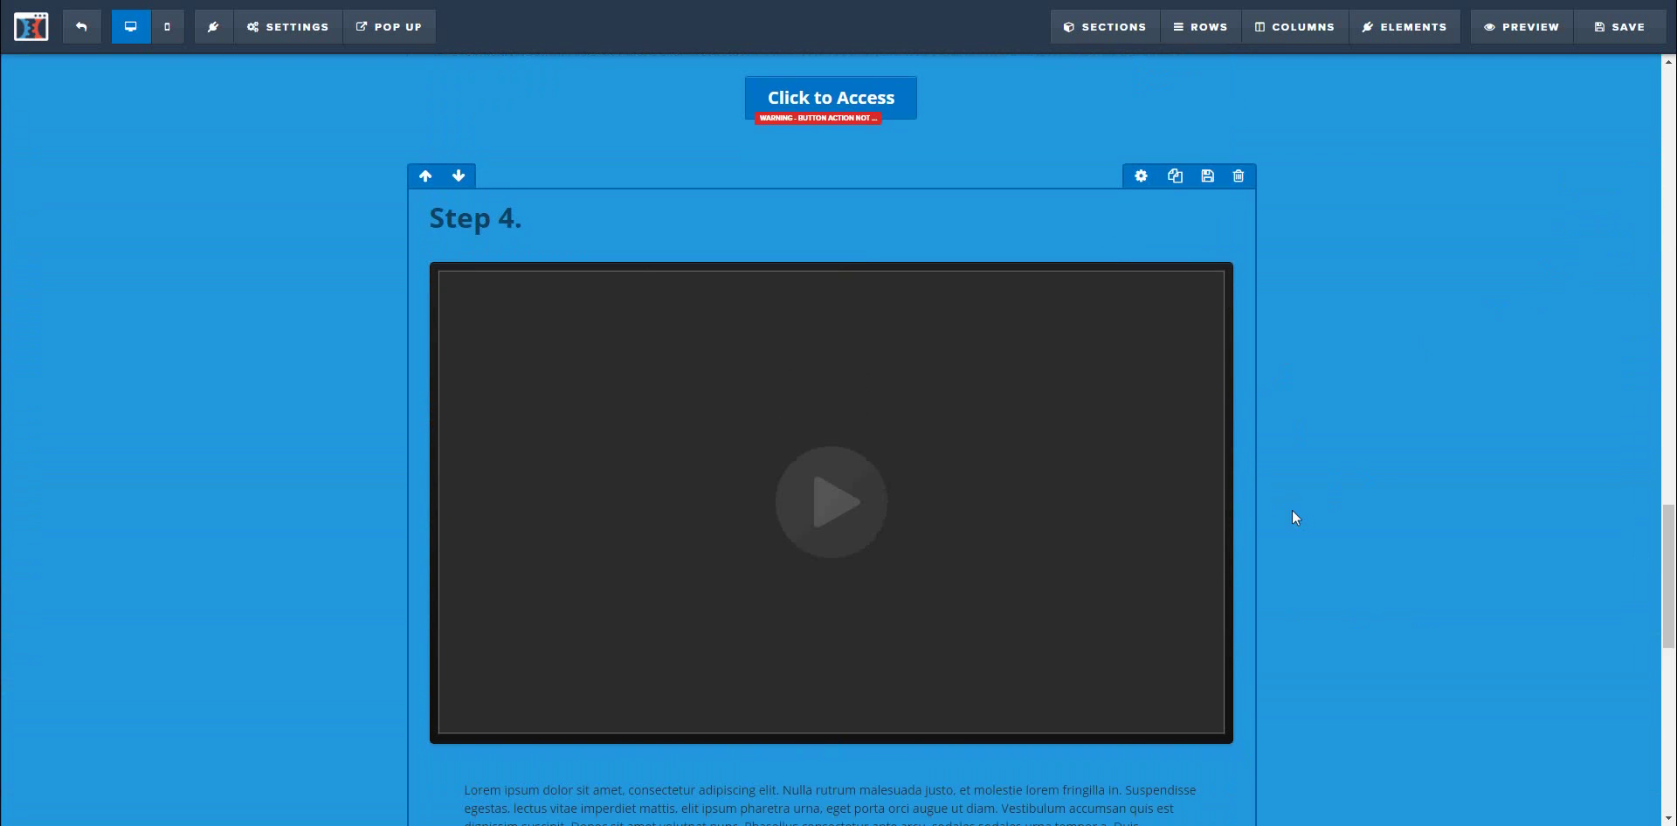
scroll(1280, 495, "down", 10)
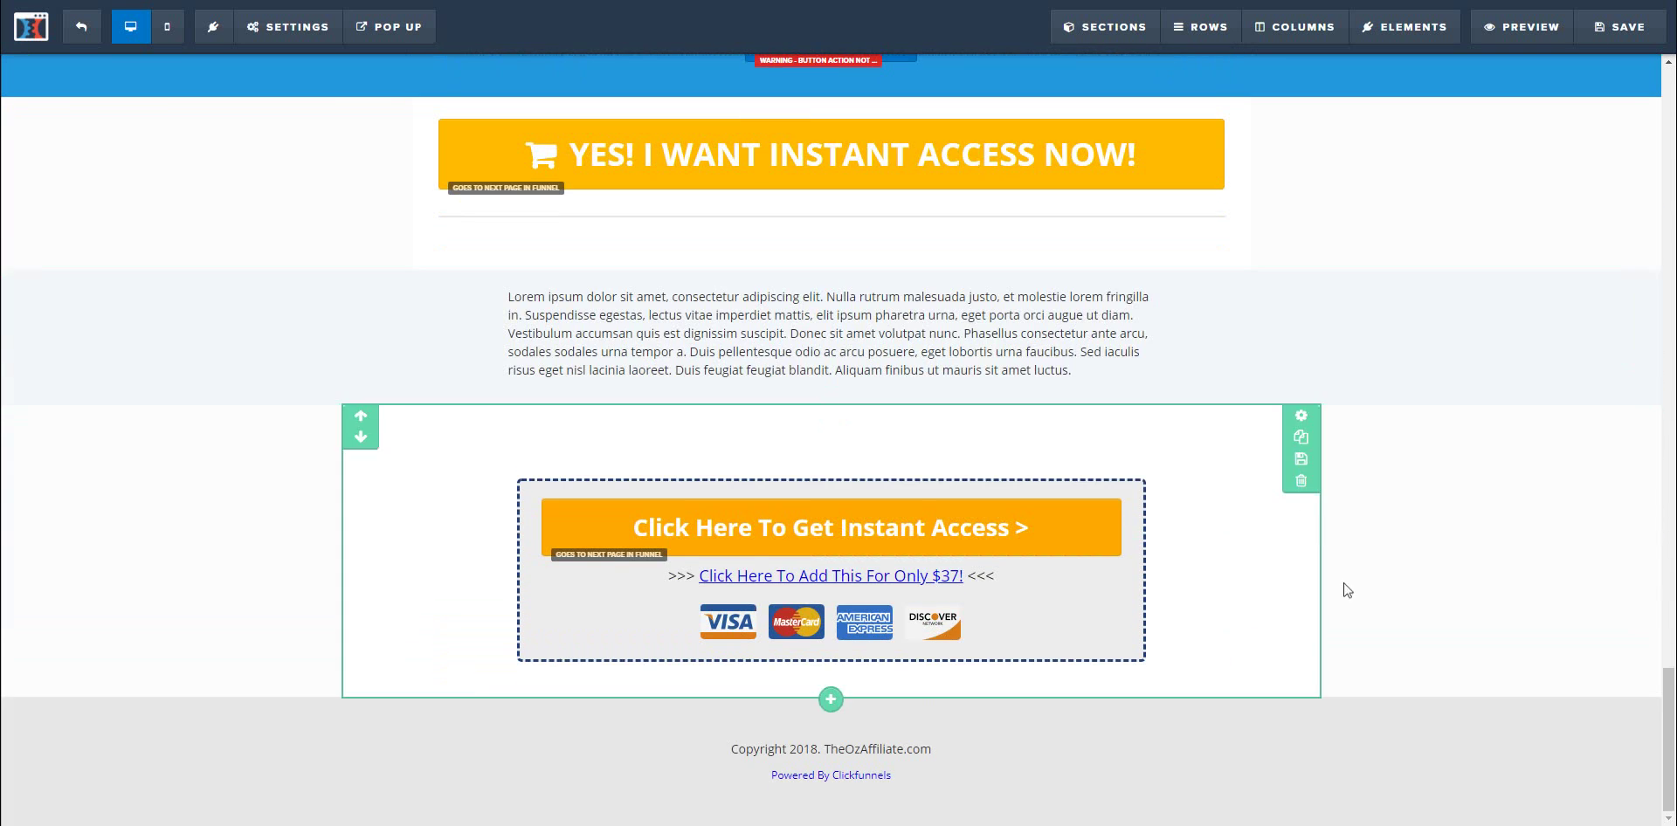
Step: Move the "YES! I WANT INSTANT ACCESS NOW!" button row down two positions so it sits below the lorem ipsum paragraph
scroll(1396, 532, "up", 1)
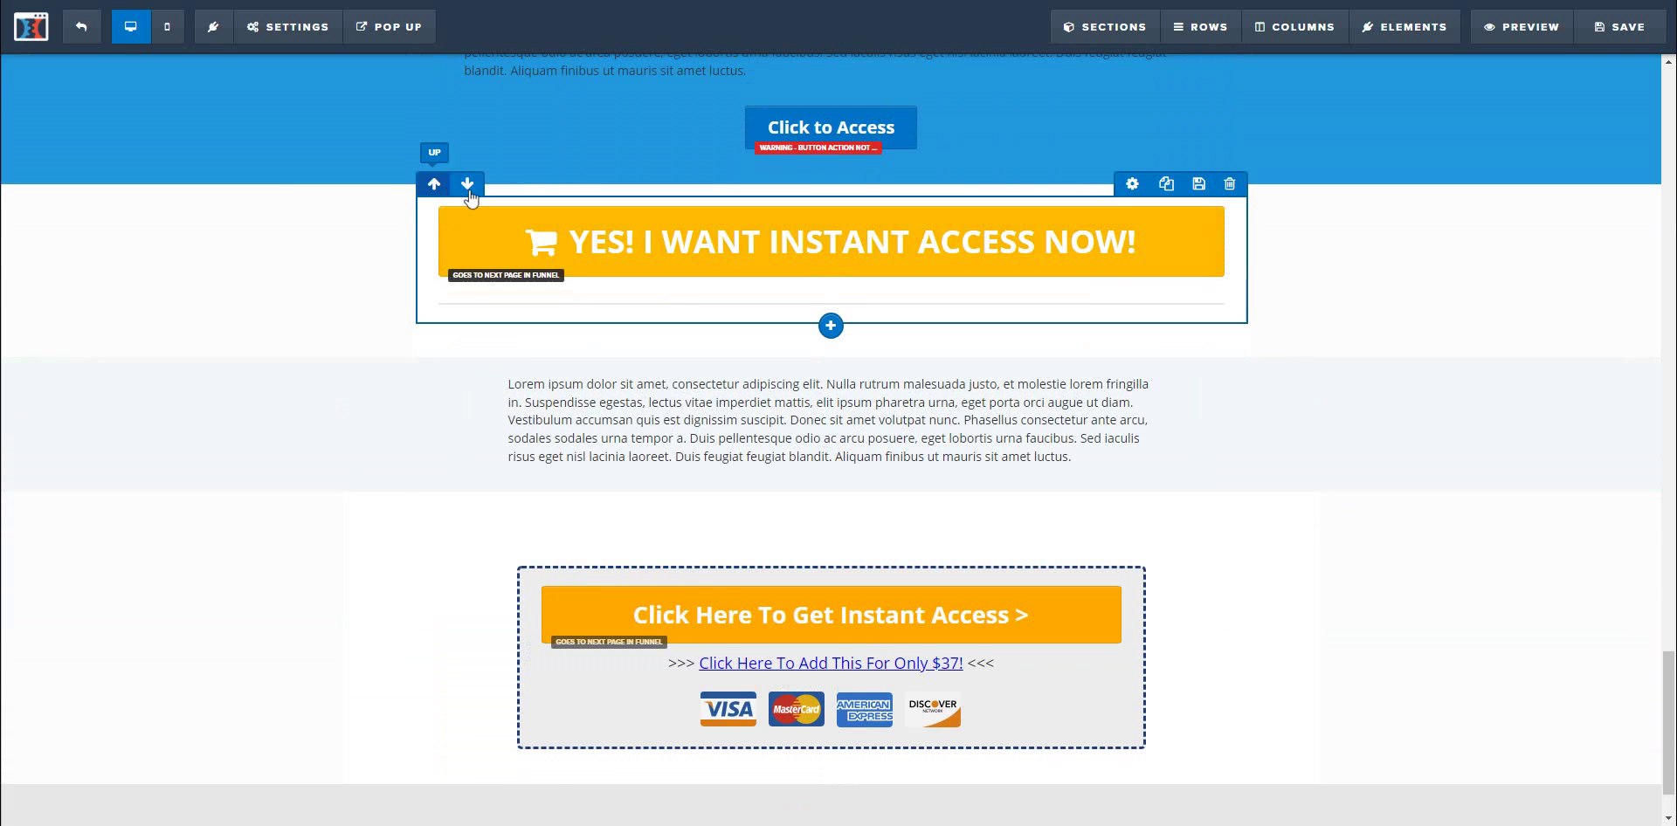
left_click(468, 184)
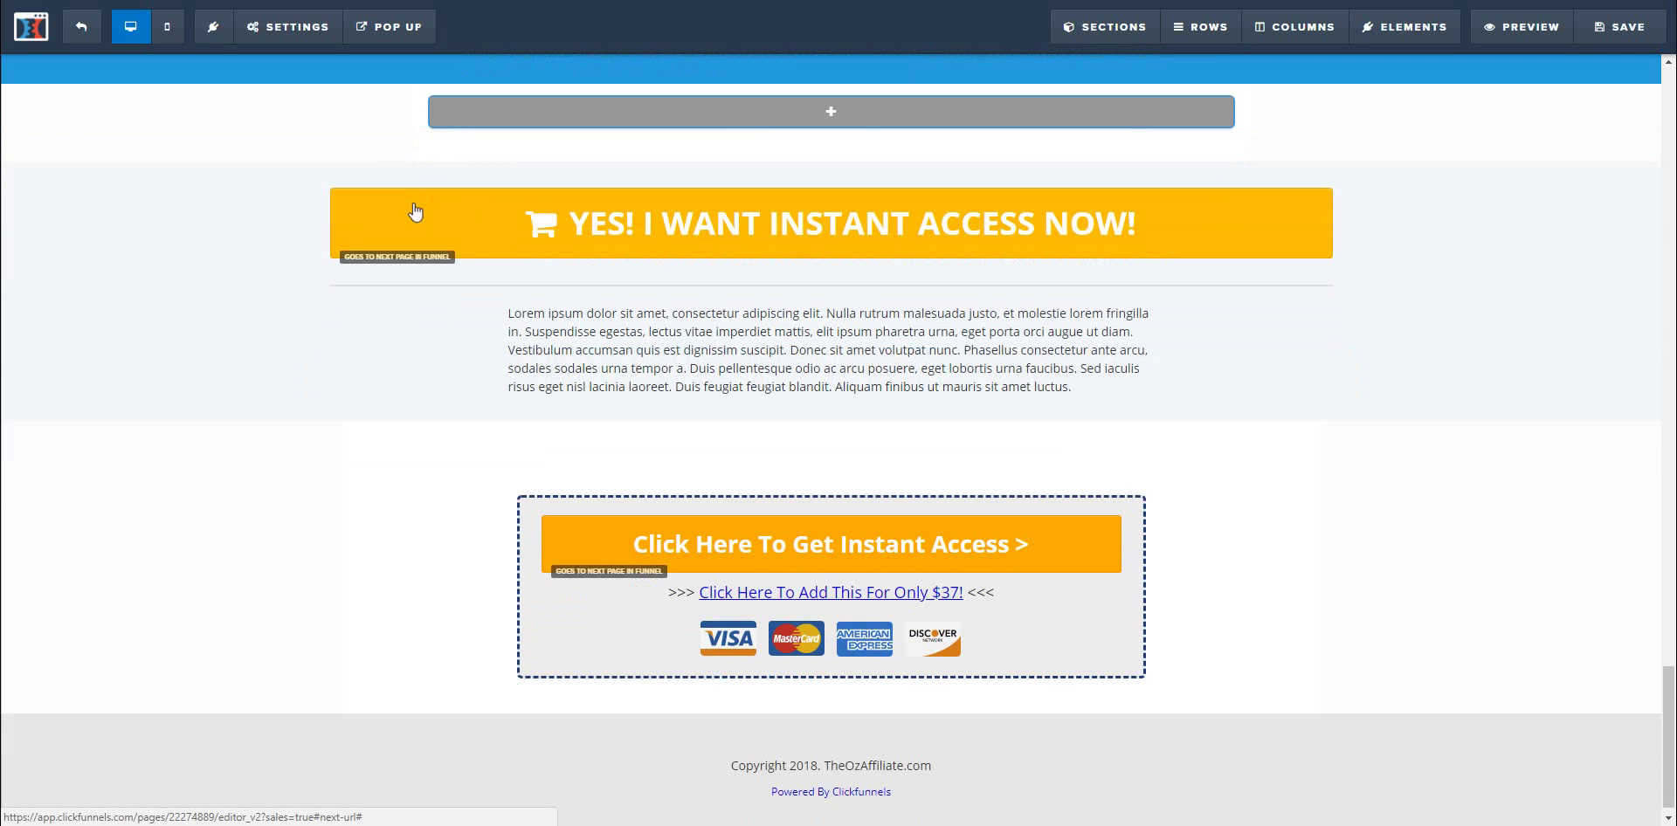
left_click(358, 150)
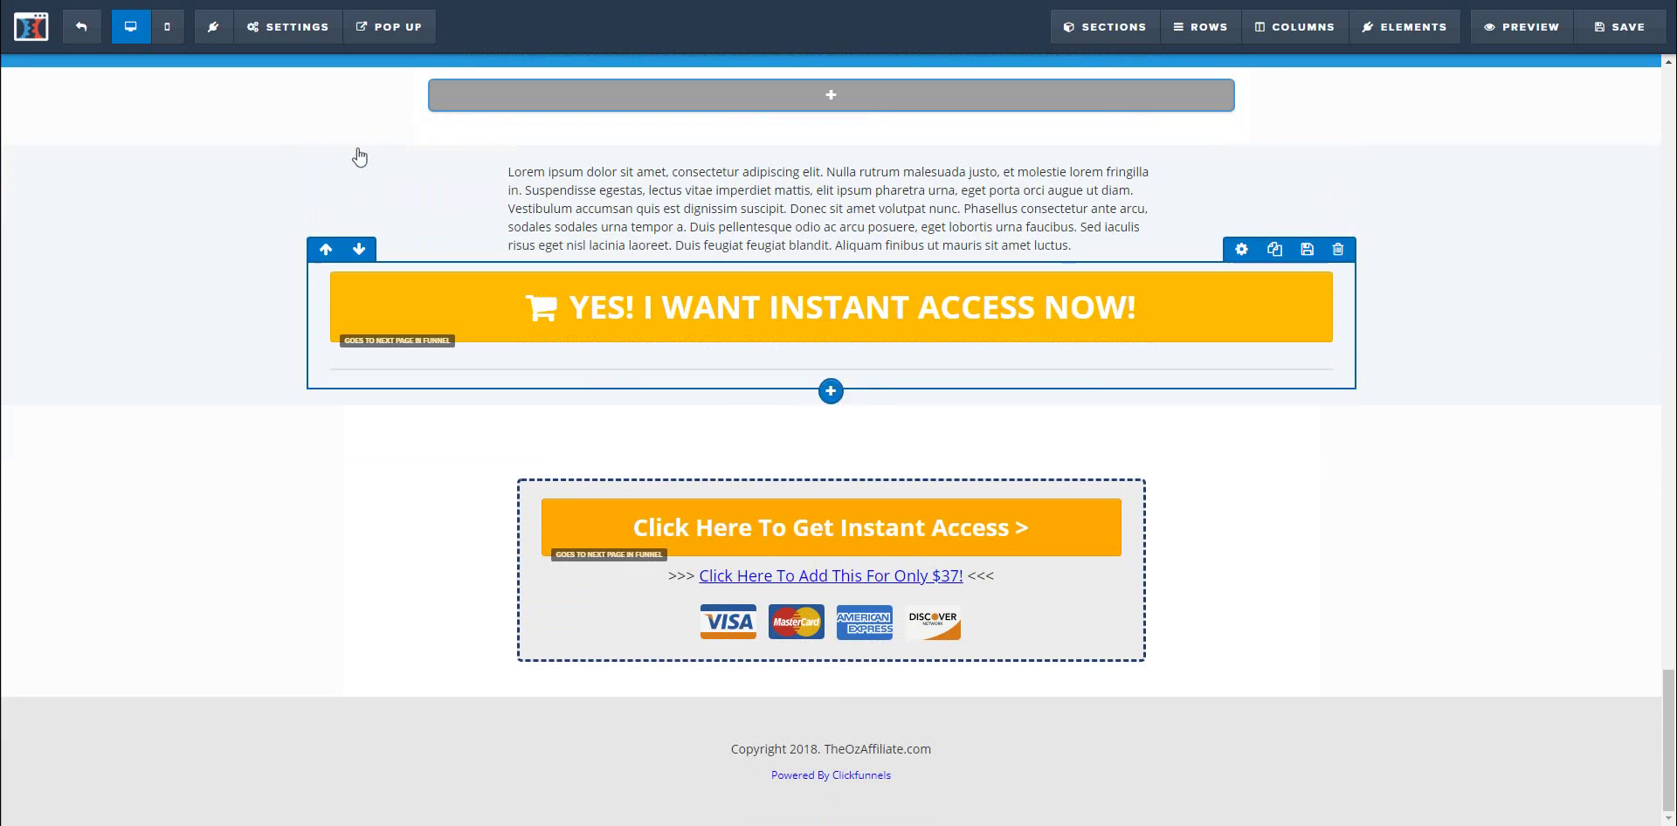
Step: Change the text of the large yellow order button to "YES! I WANT TO JOIN THE FACEBOOK COMMUNITY!"
scroll(1235, 255, "up", 2)
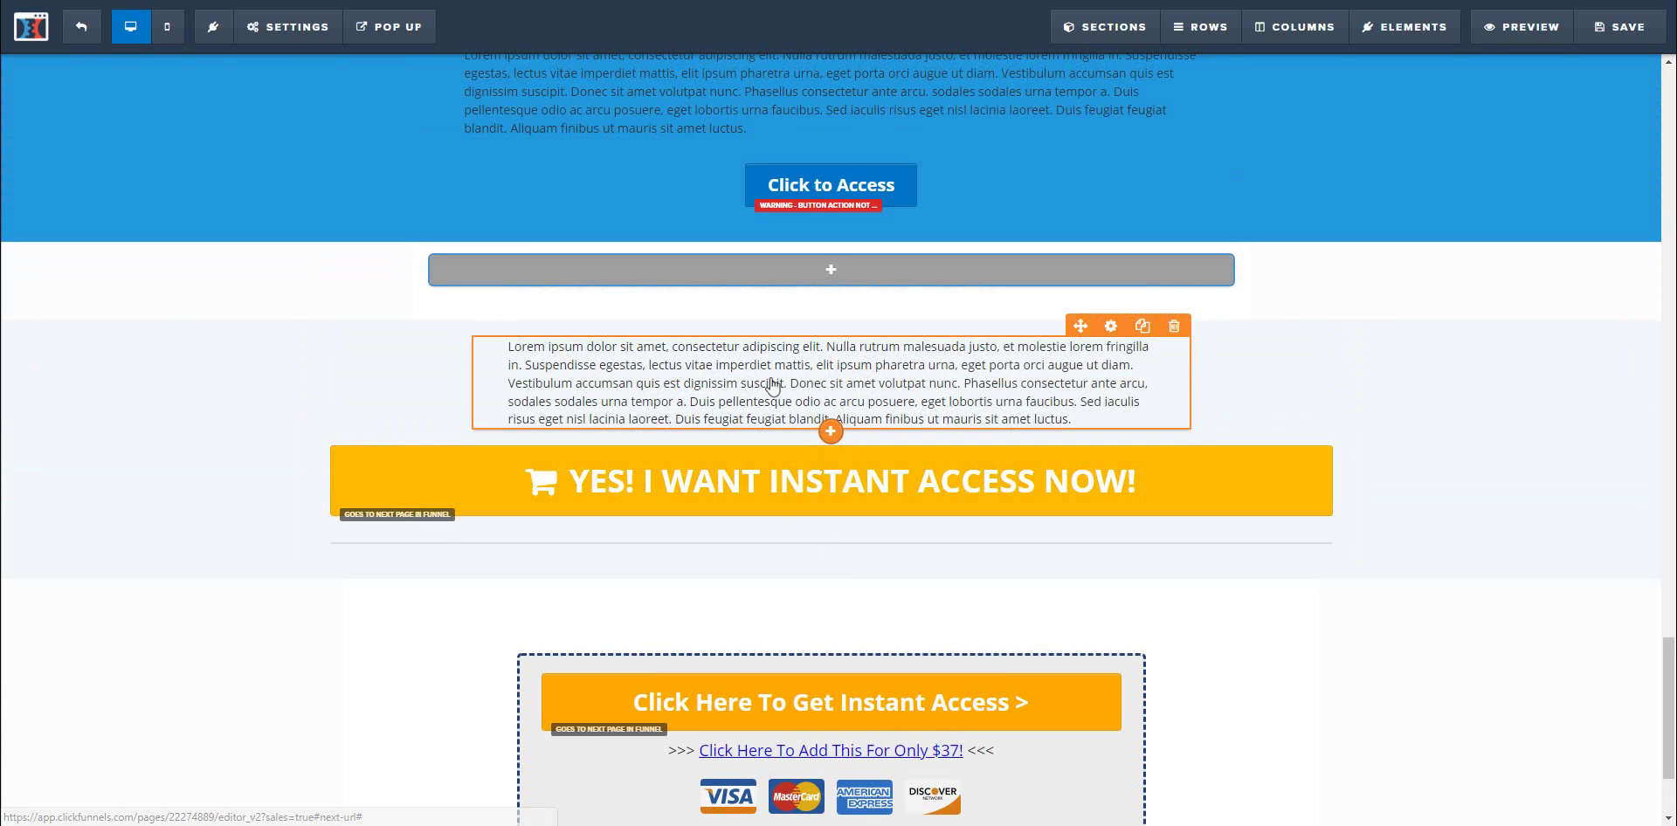
left_click(1130, 489)
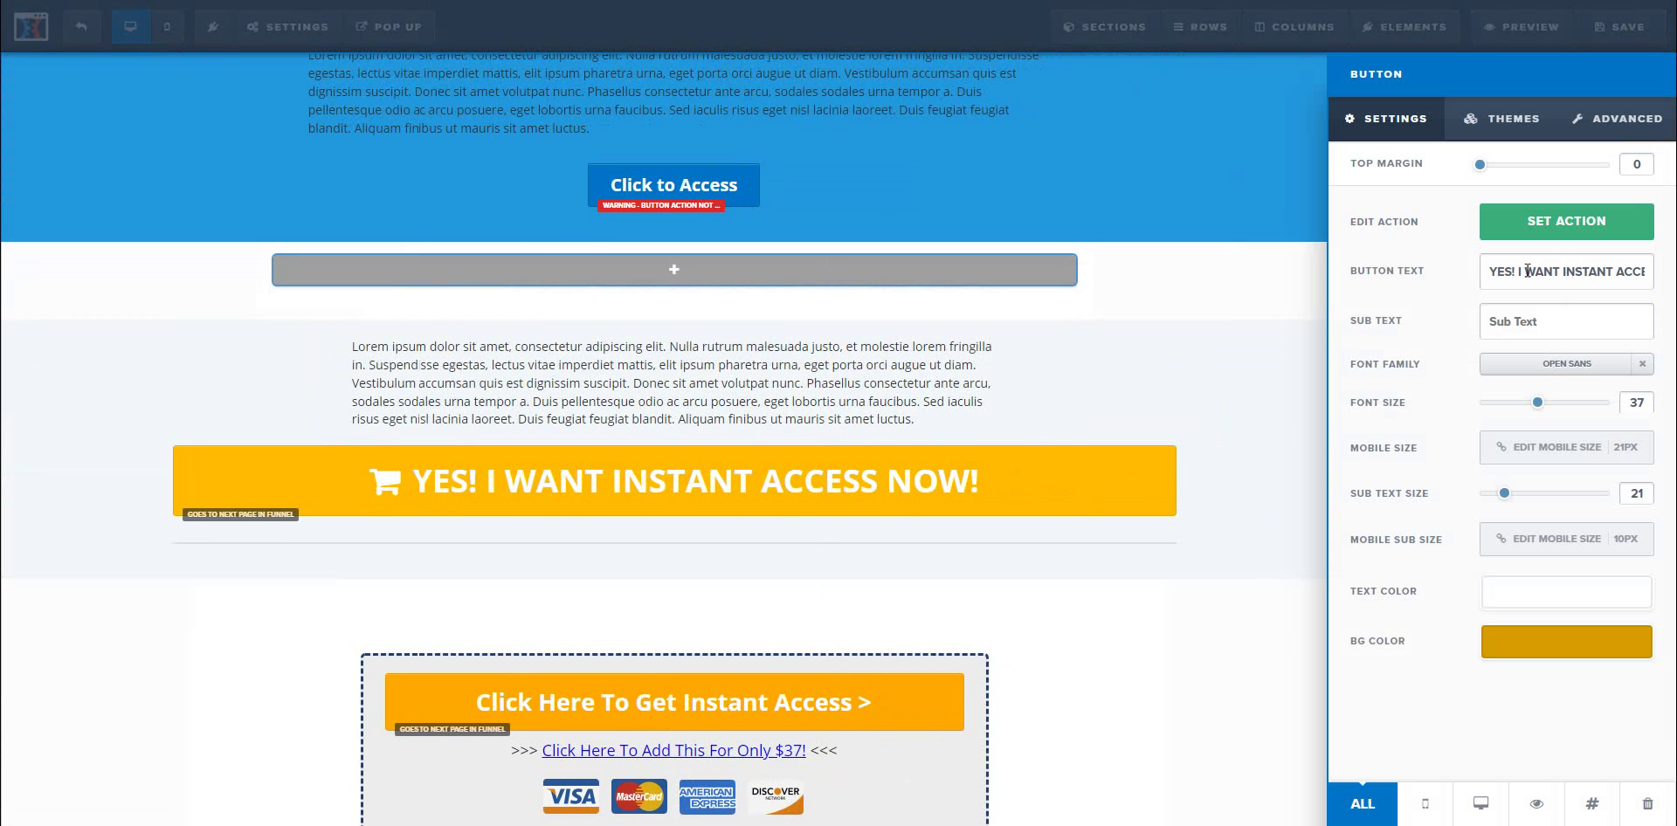
key("Delete")
key("Delete")
key("Delete")
key("Delete")
key("Delete")
key("Delete")
key("Delete")
key("Delete")
key("Delete")
key("Delete")
key("Delete")
key("Delete")
key("Delete")
key("Delete")
key("Delete")
key("Delete")
key("Delete")
key("Delete")
key("Delete")
key("Delete")
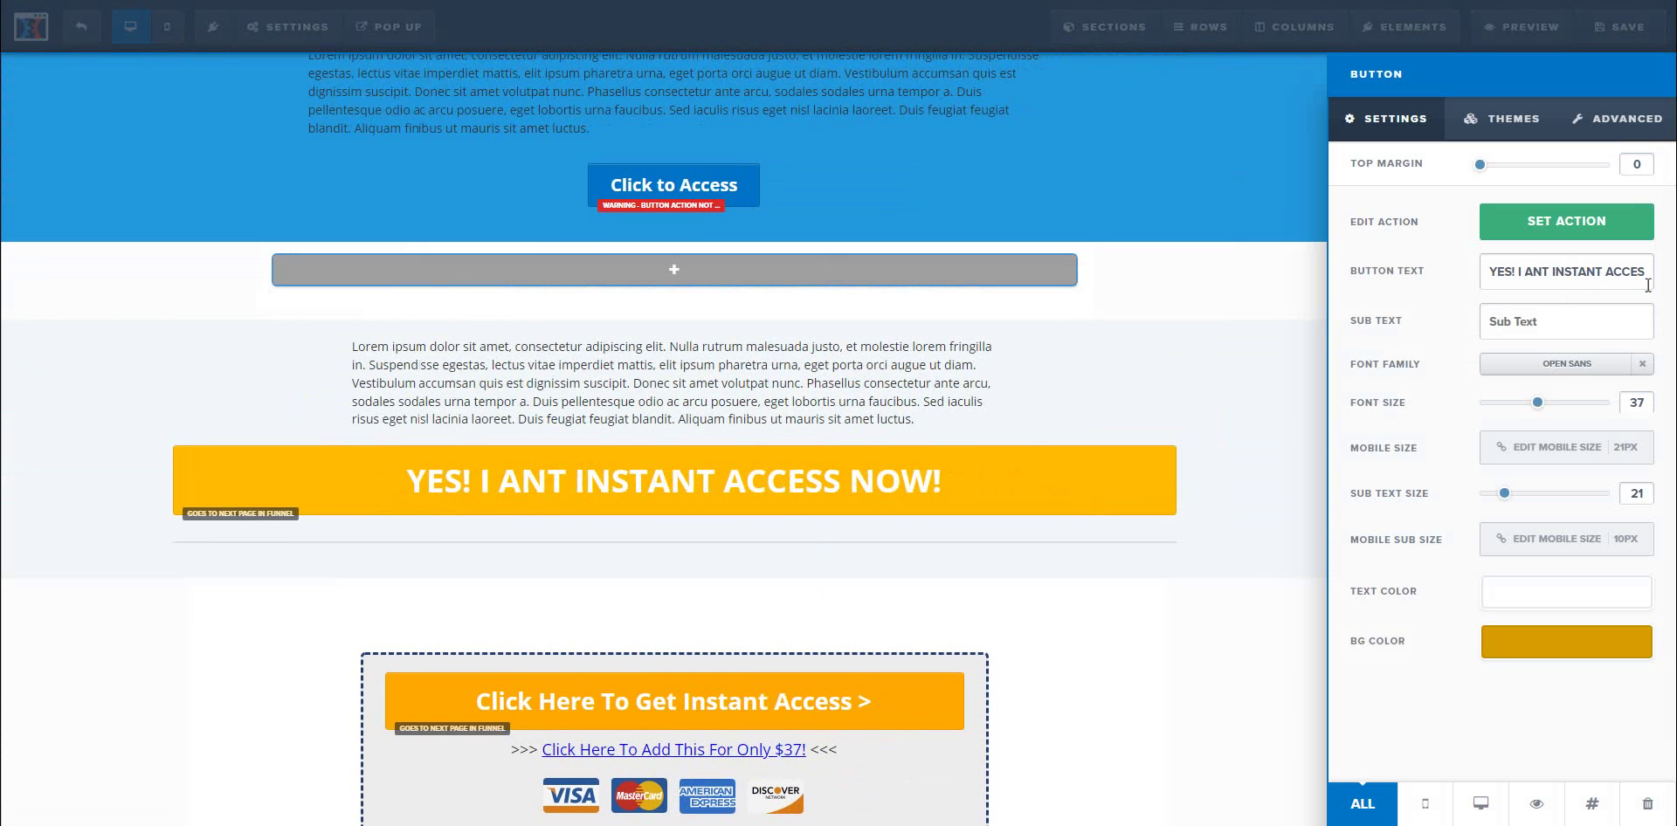
type("WANT TO JOIN THE")
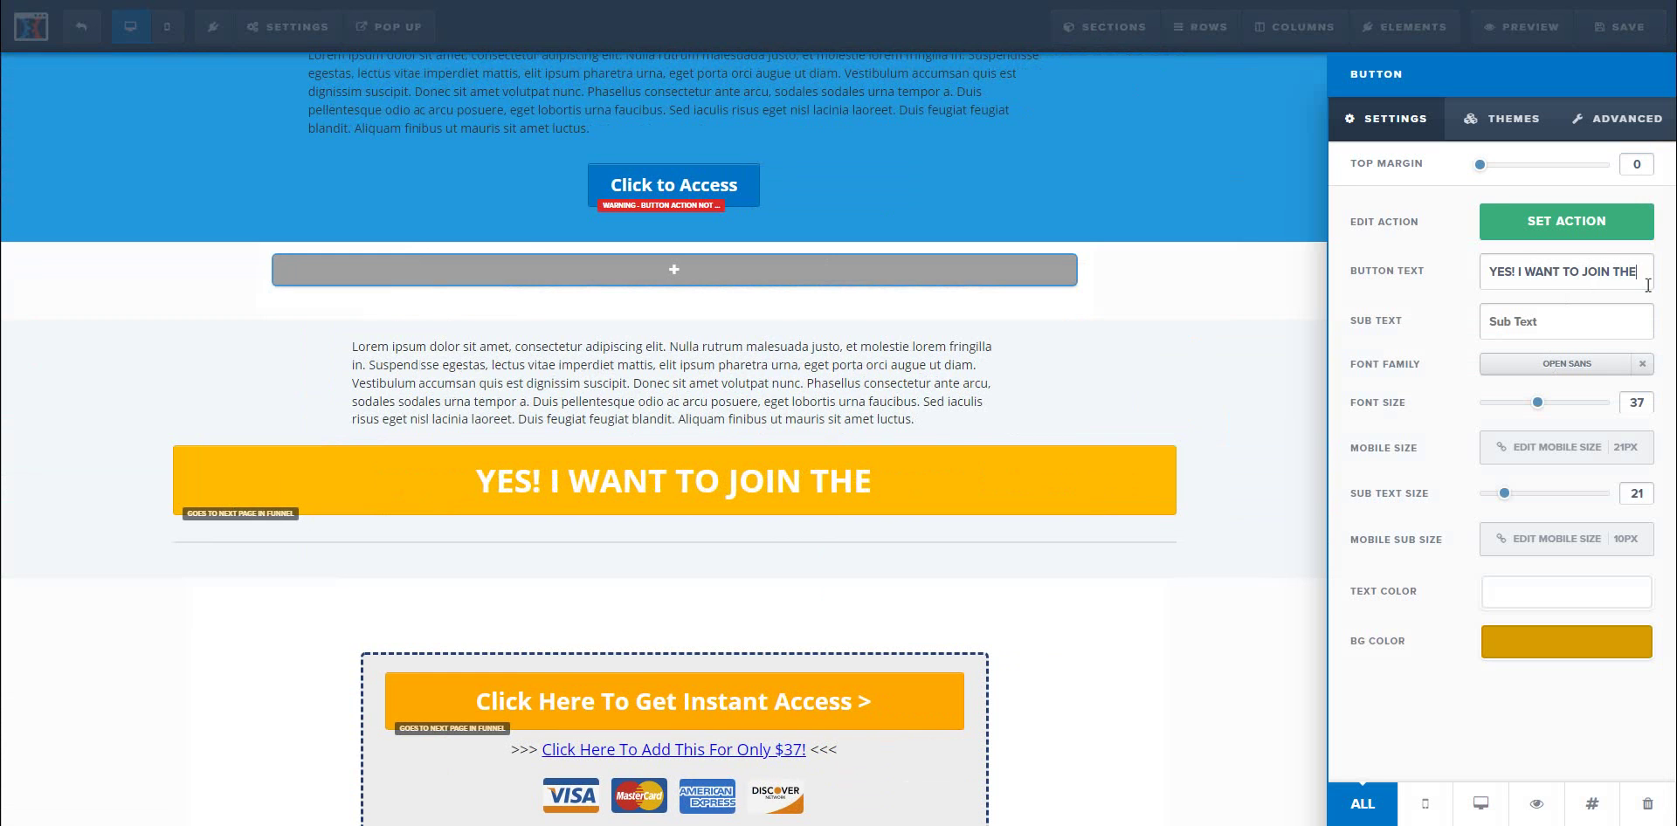
type(" FA")
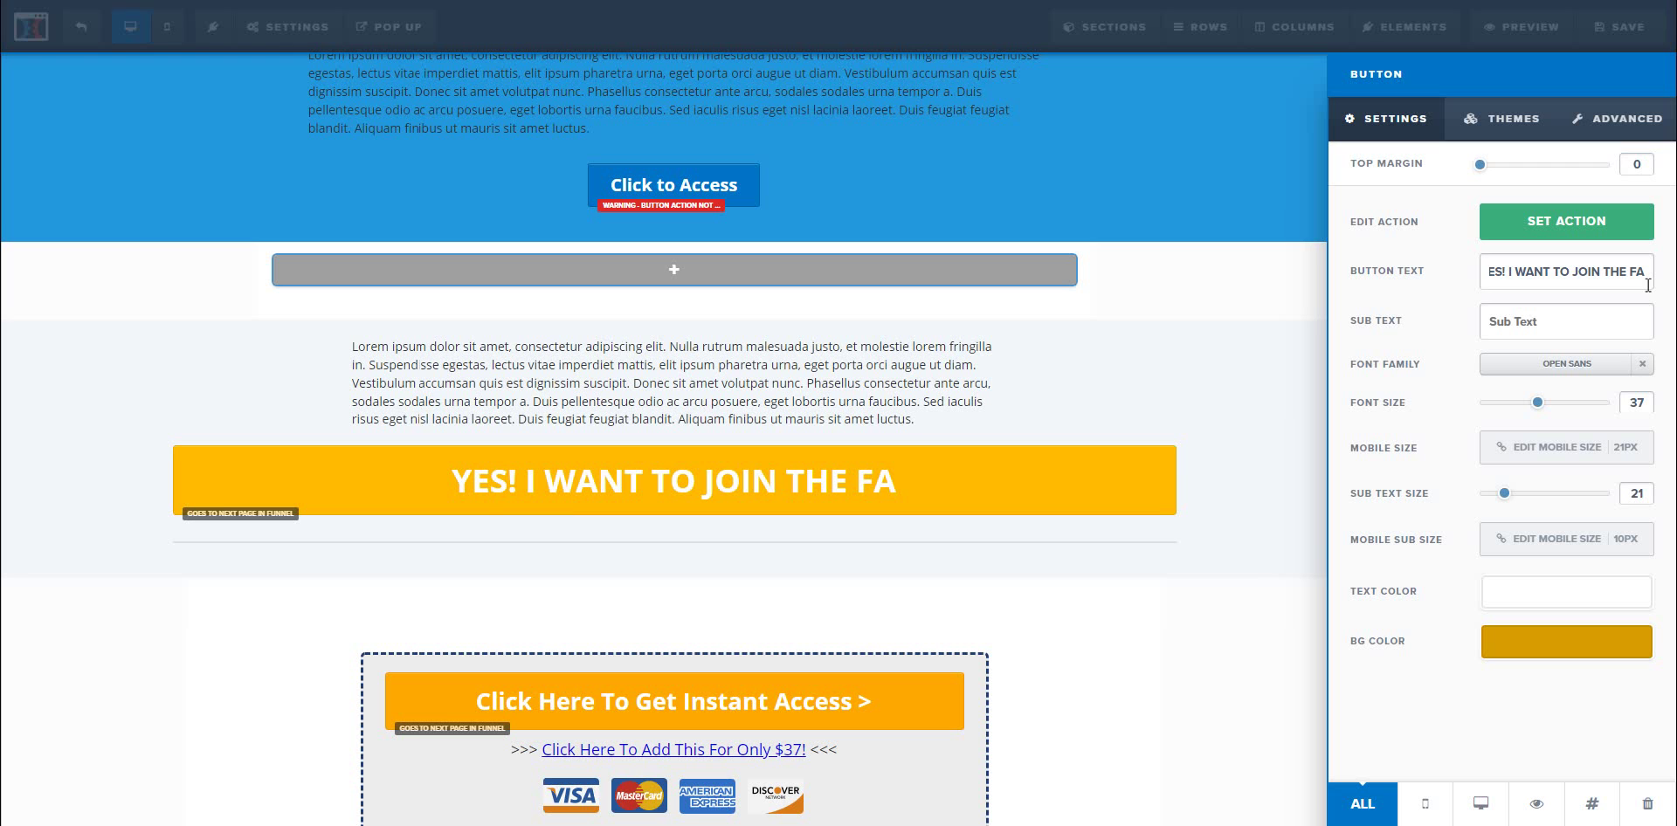
type("CEBOOK C")
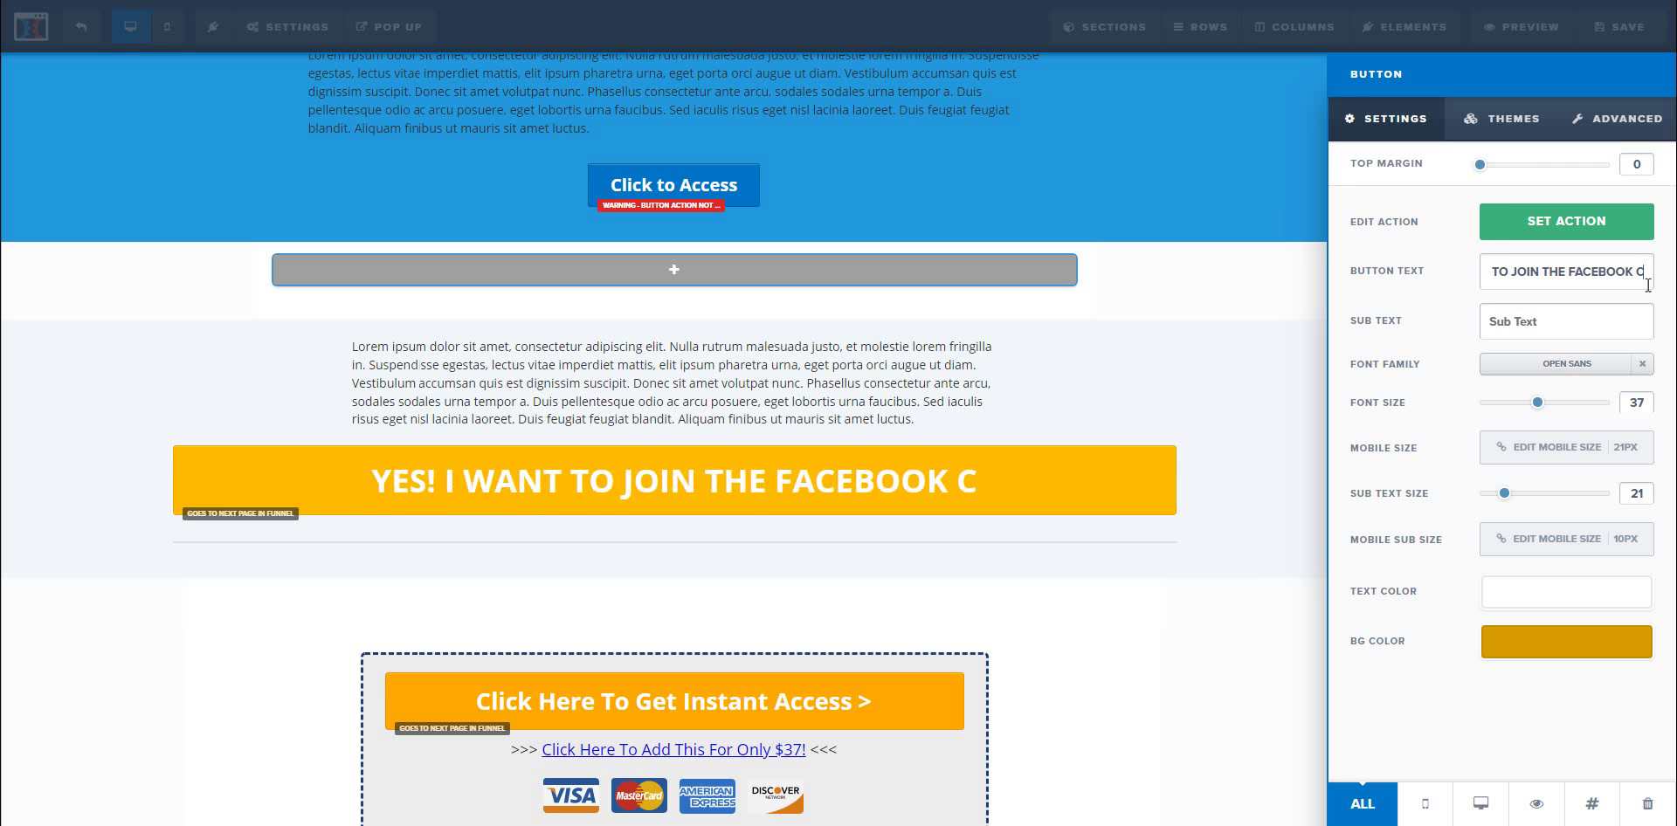
type("OMMUNITU")
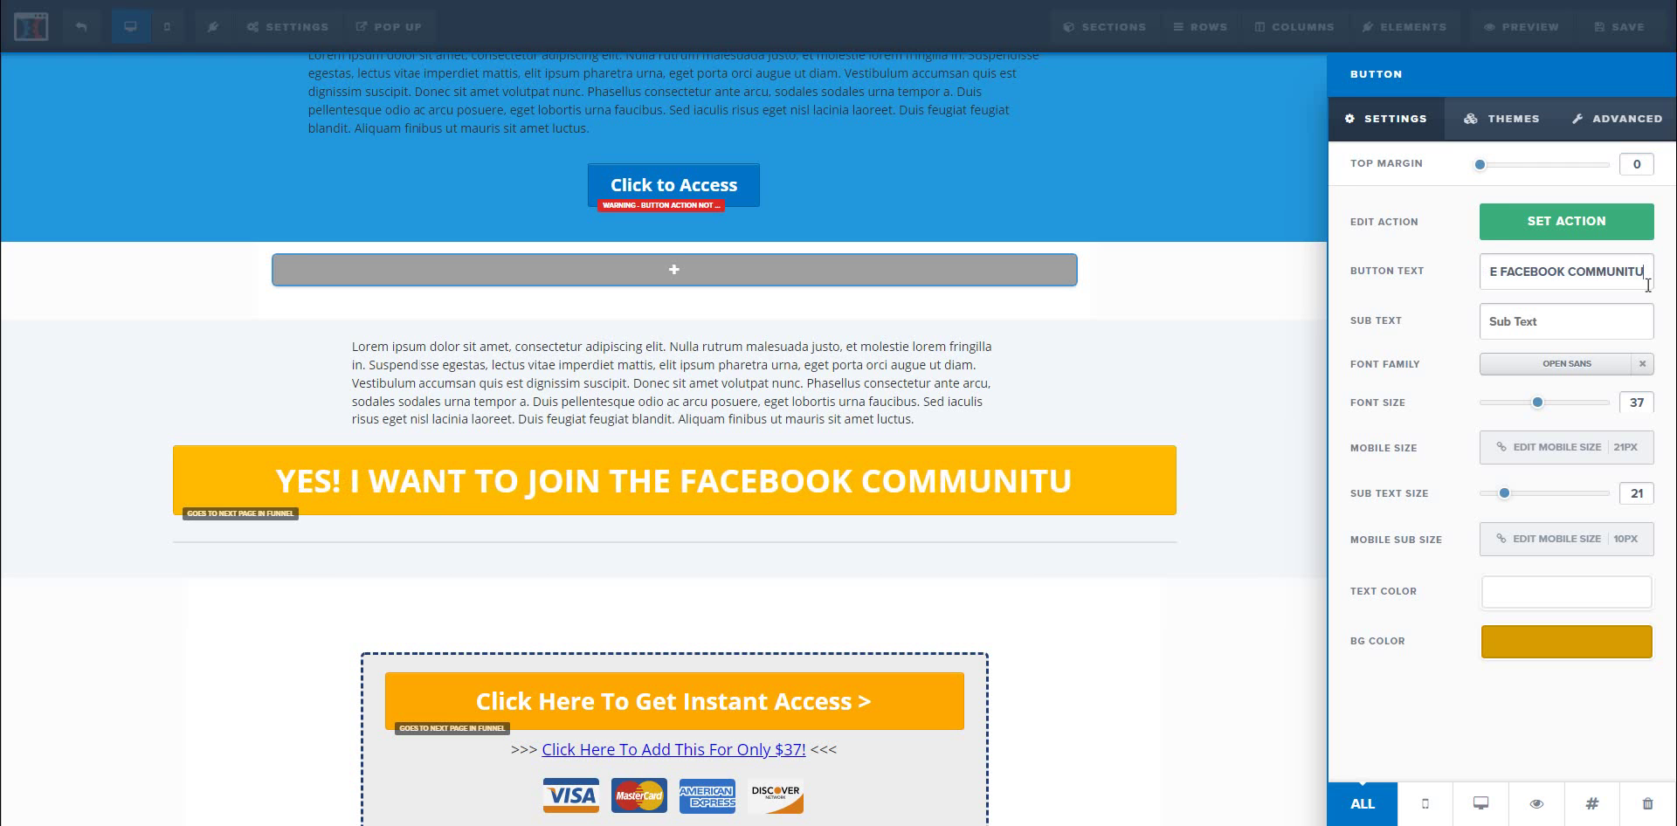
key("BackSpace")
type("Y")
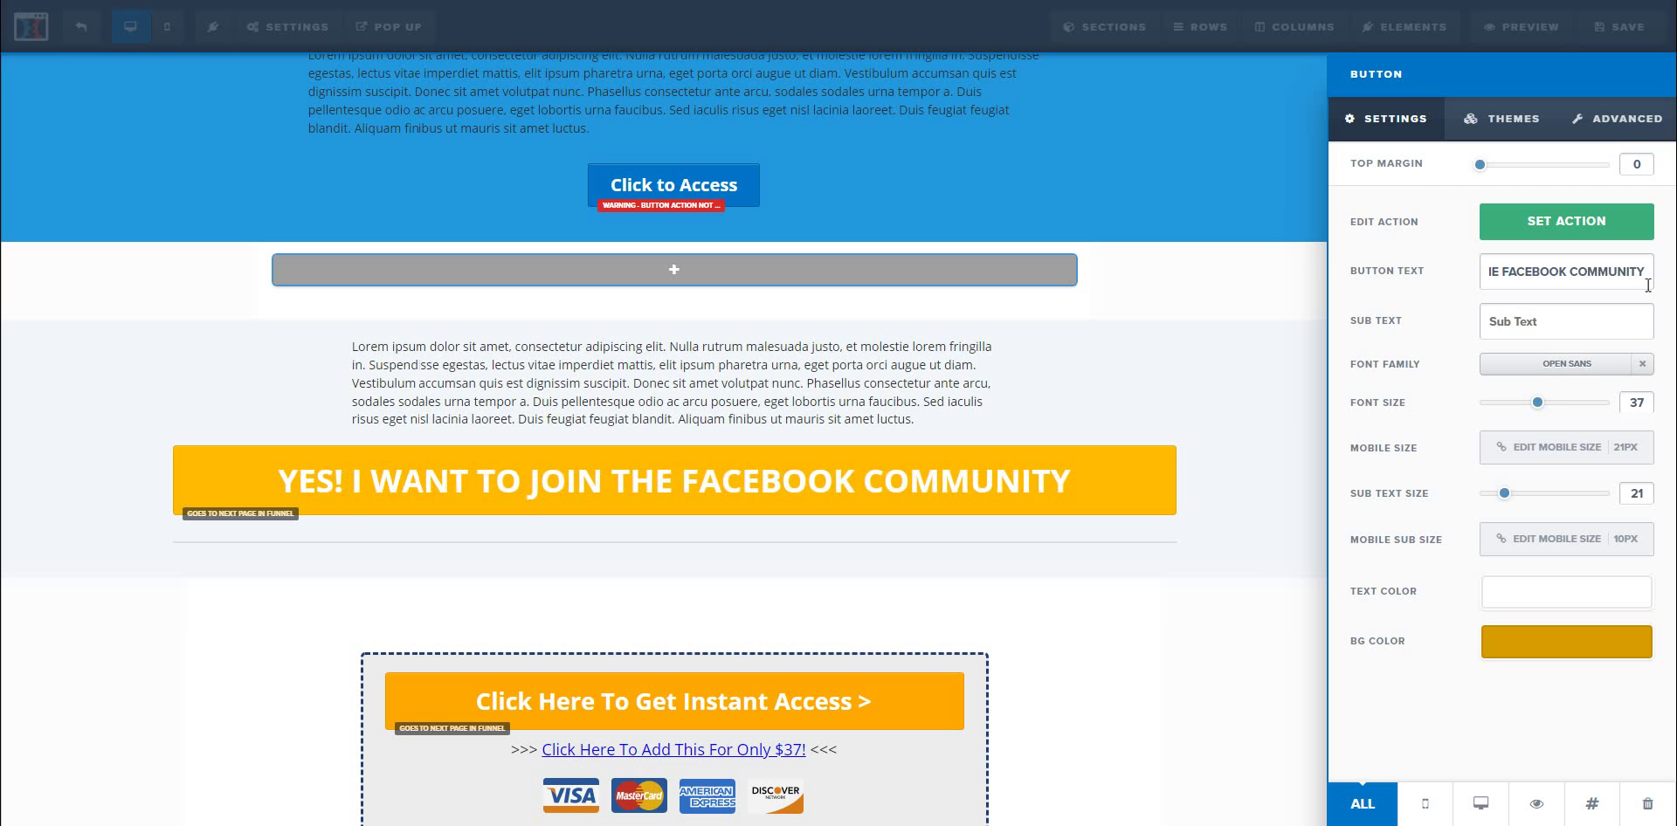
type("!")
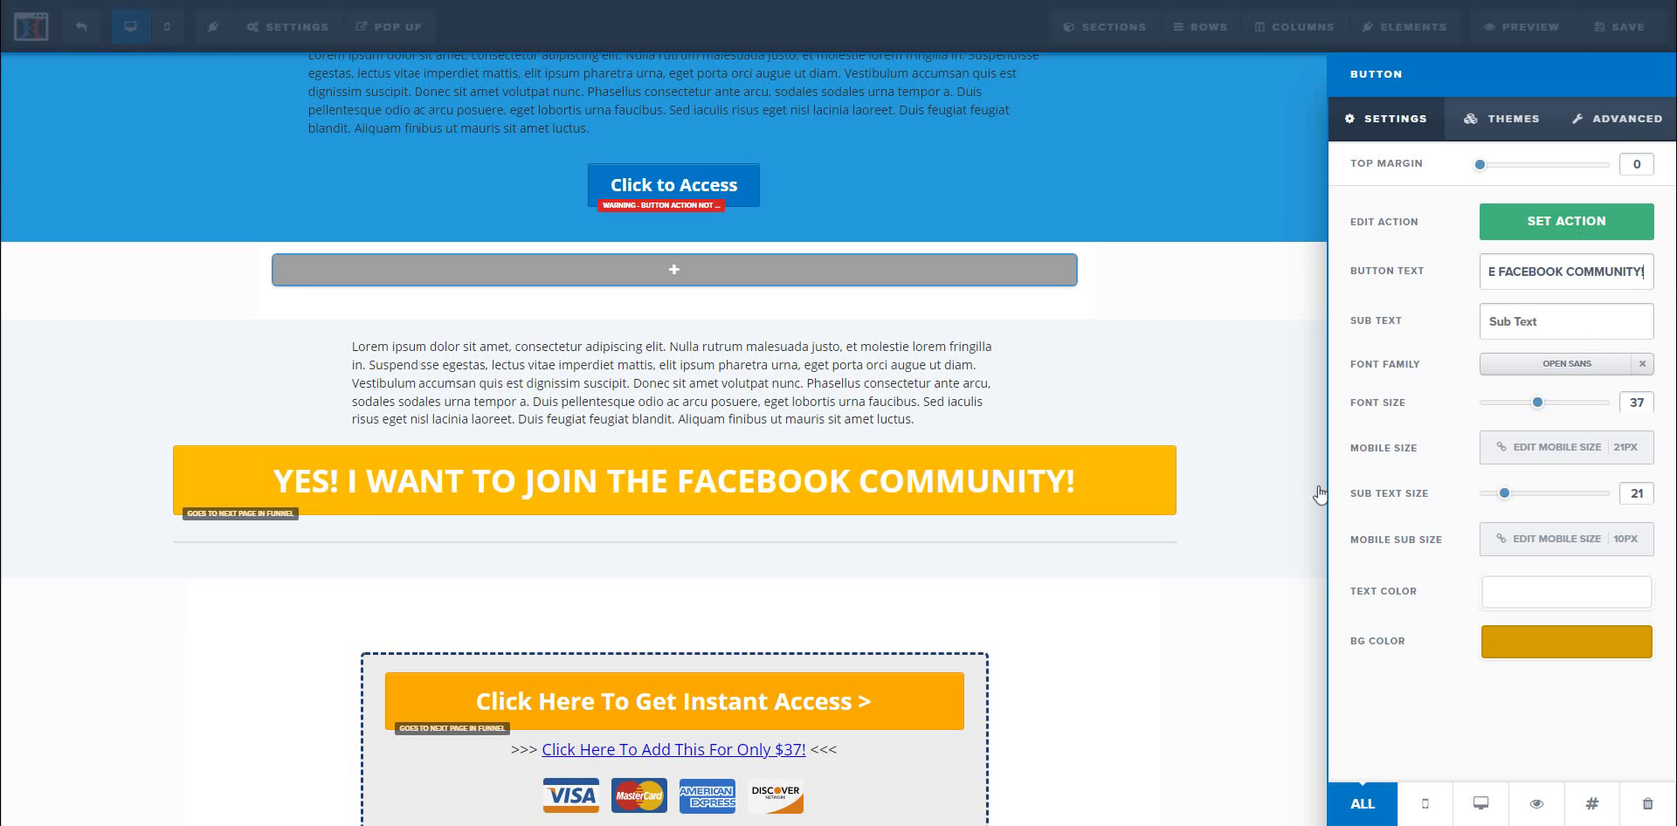
left_click(1133, 374)
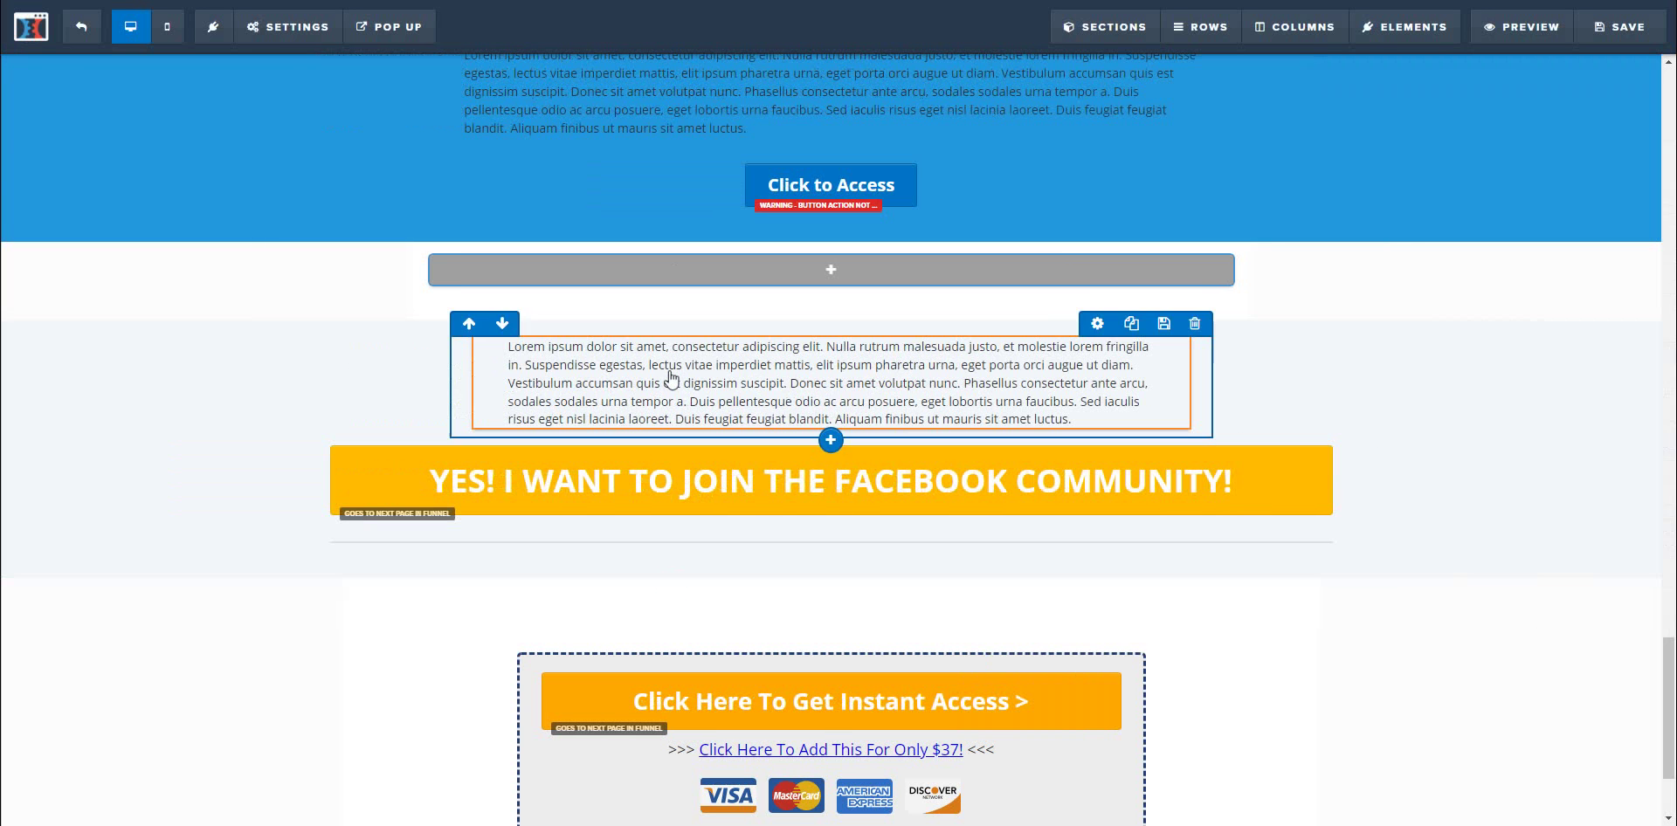
Step: Replace the lorem ipsum paragraph above the community button with centered text "Be sure to join the Facebook Community for more tips and tricks!"
left_click(671, 377)
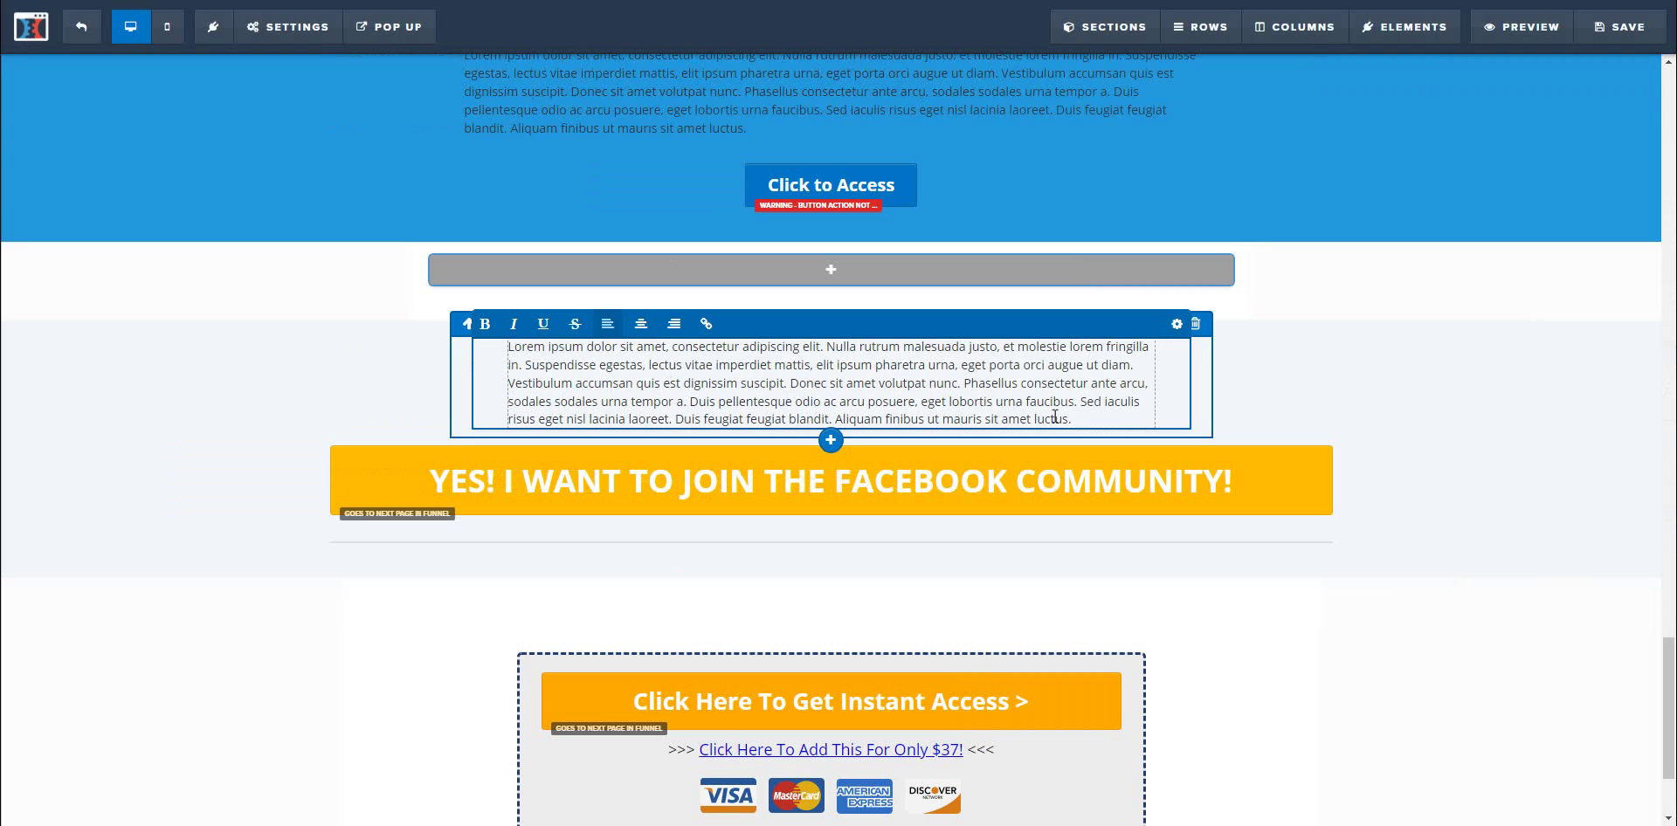
left_click_drag(1071, 420, 535, 350)
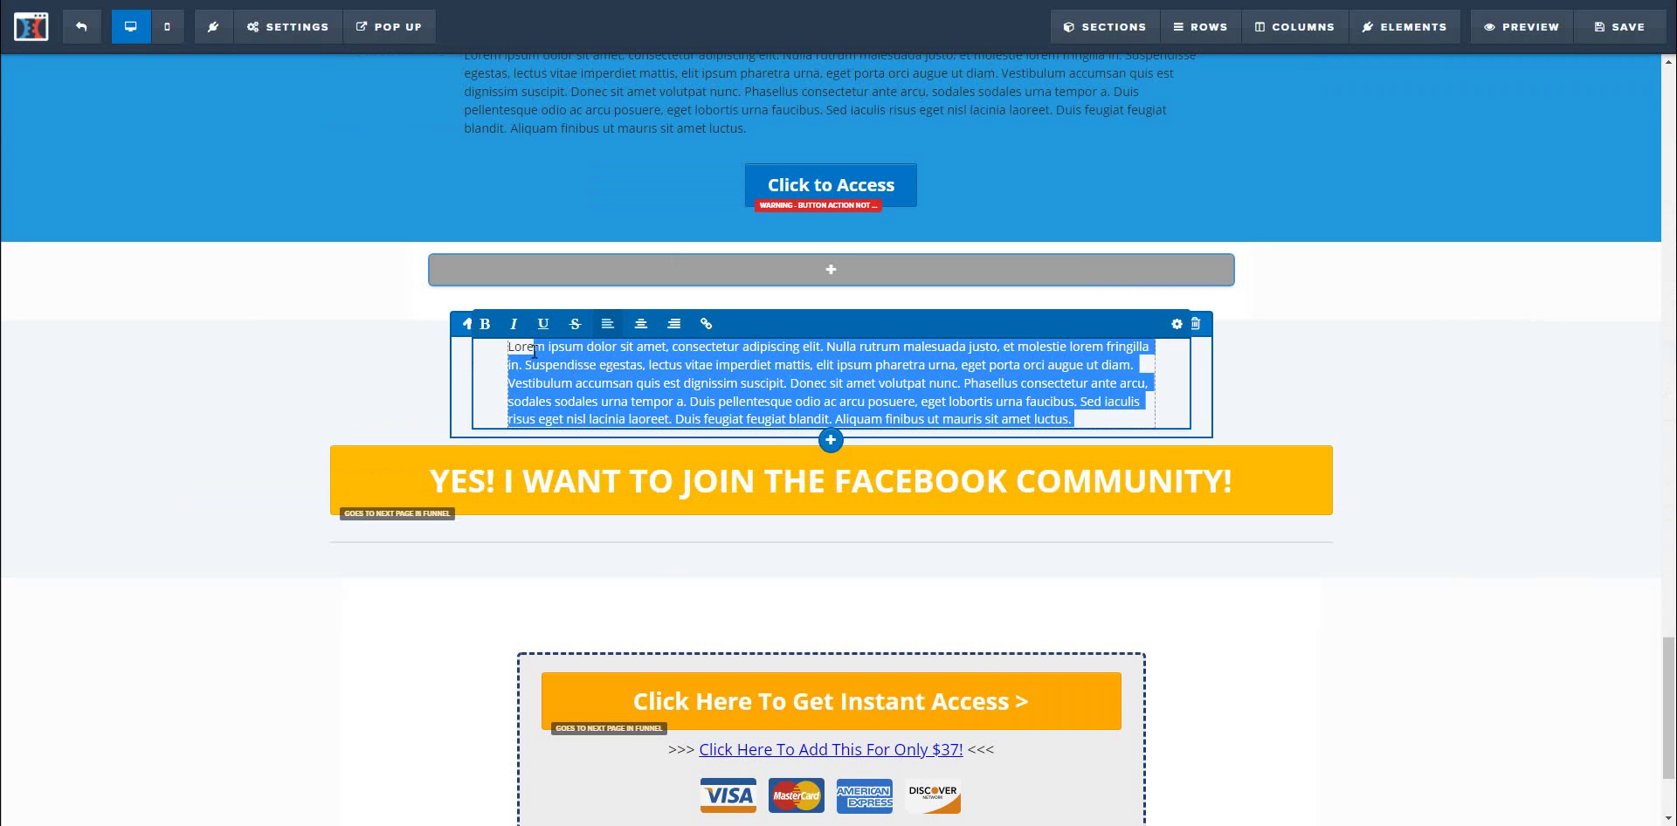
key("BackSpace")
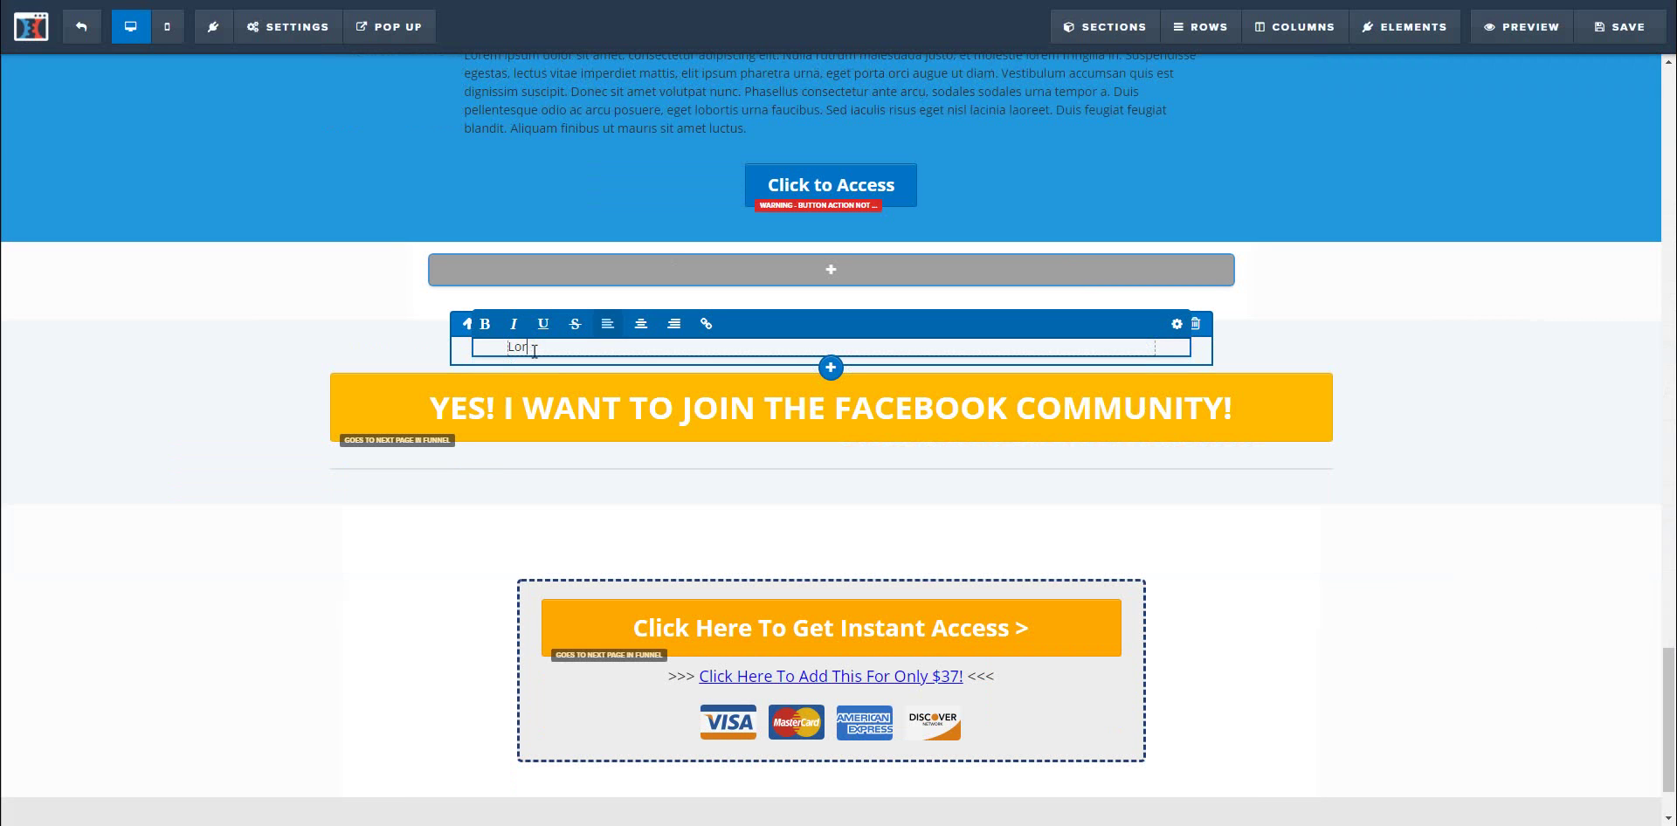
key("BackSpace")
key("BackSpace")
key("BackSpace")
type("Be sure to join the Facebook Ciommu")
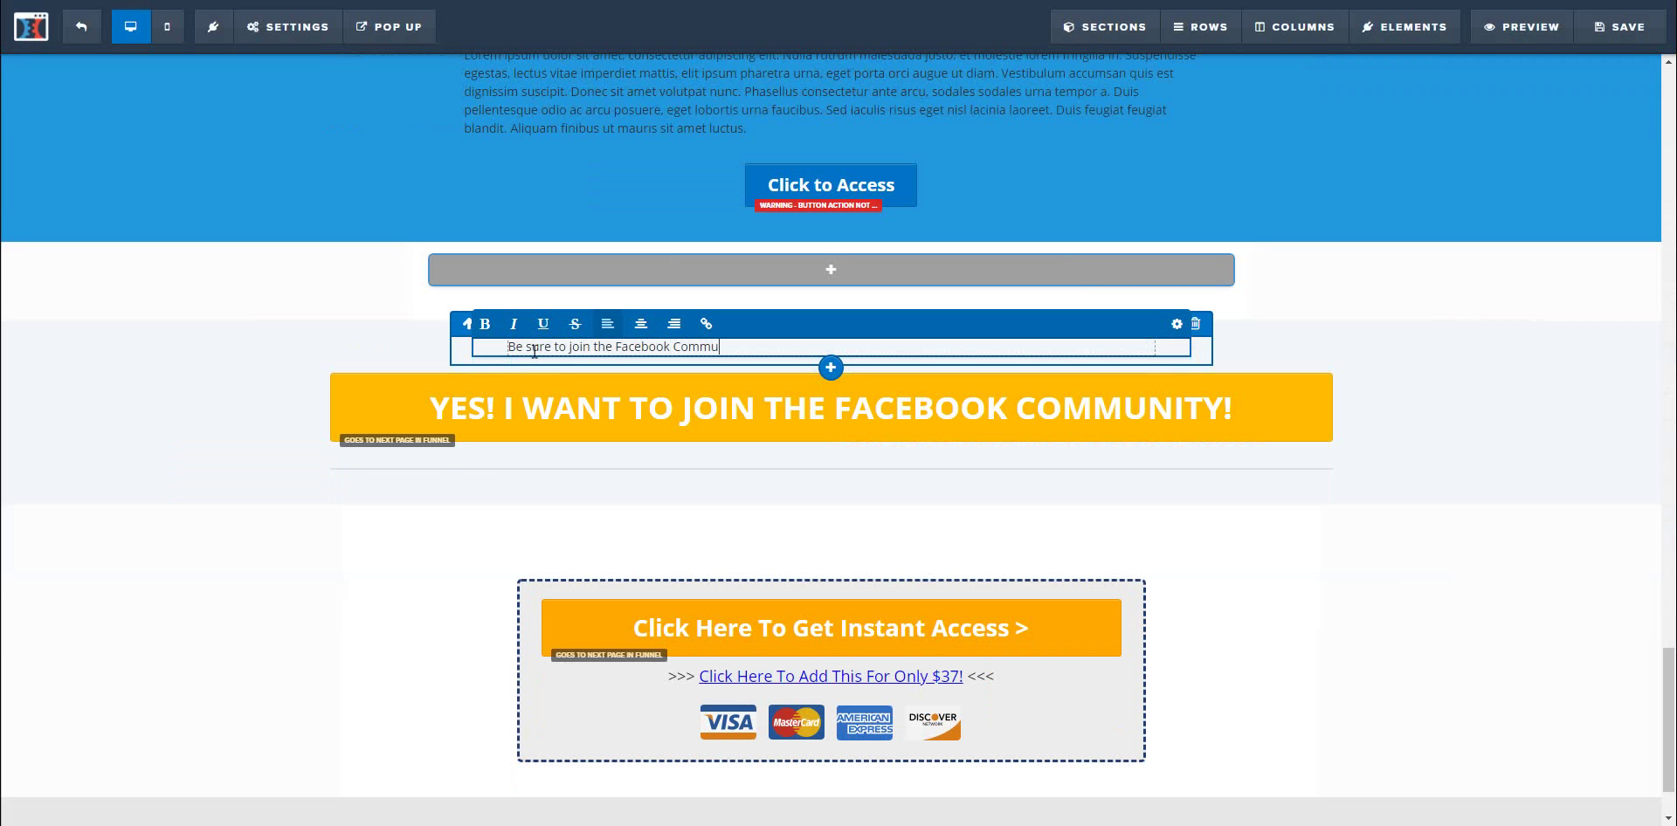
type("nity for more tips and tricks!")
left_click(640, 324)
left_click(1516, 546)
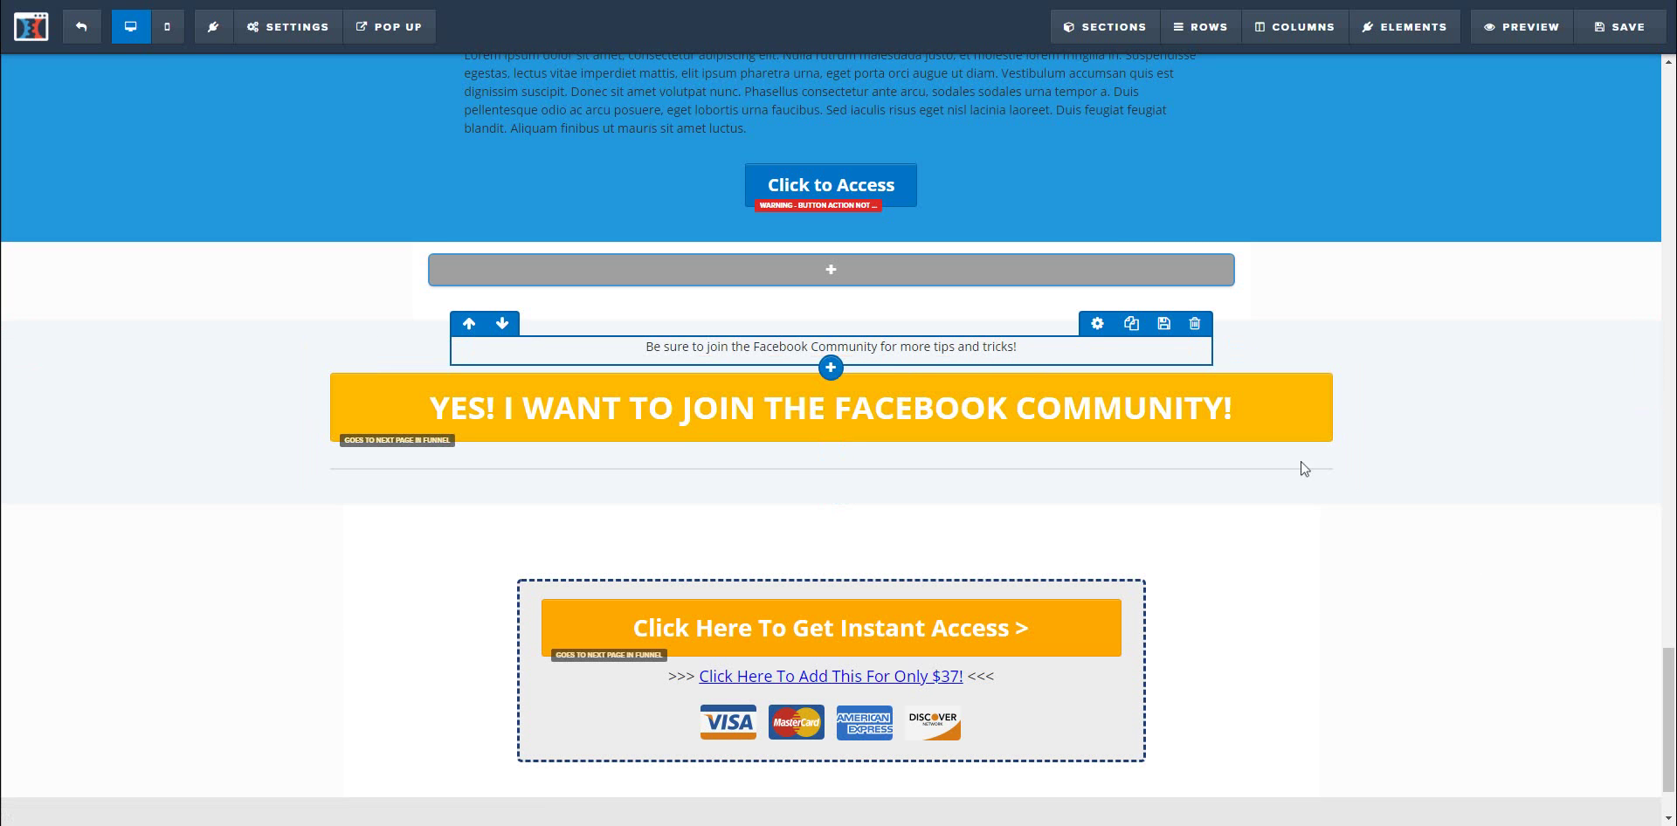
Step: Save the sales page and dismiss the SEO meta data form, leaving its default entries
scroll(1411, 532, "down", 1)
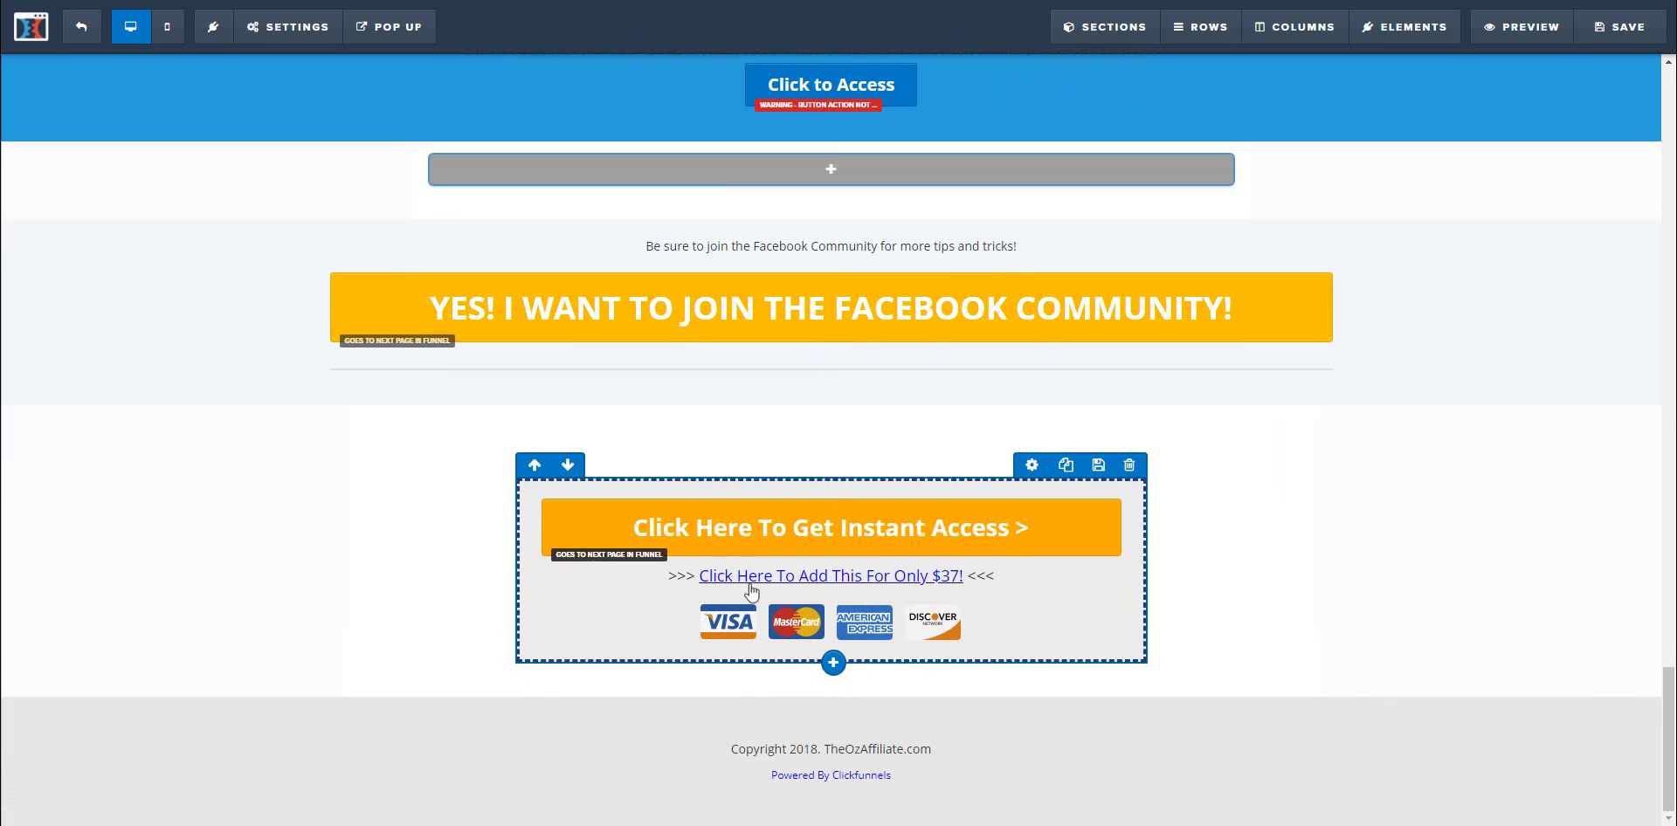
scroll(1450, 604, "up", 1)
scroll(1449, 599, "up", 20)
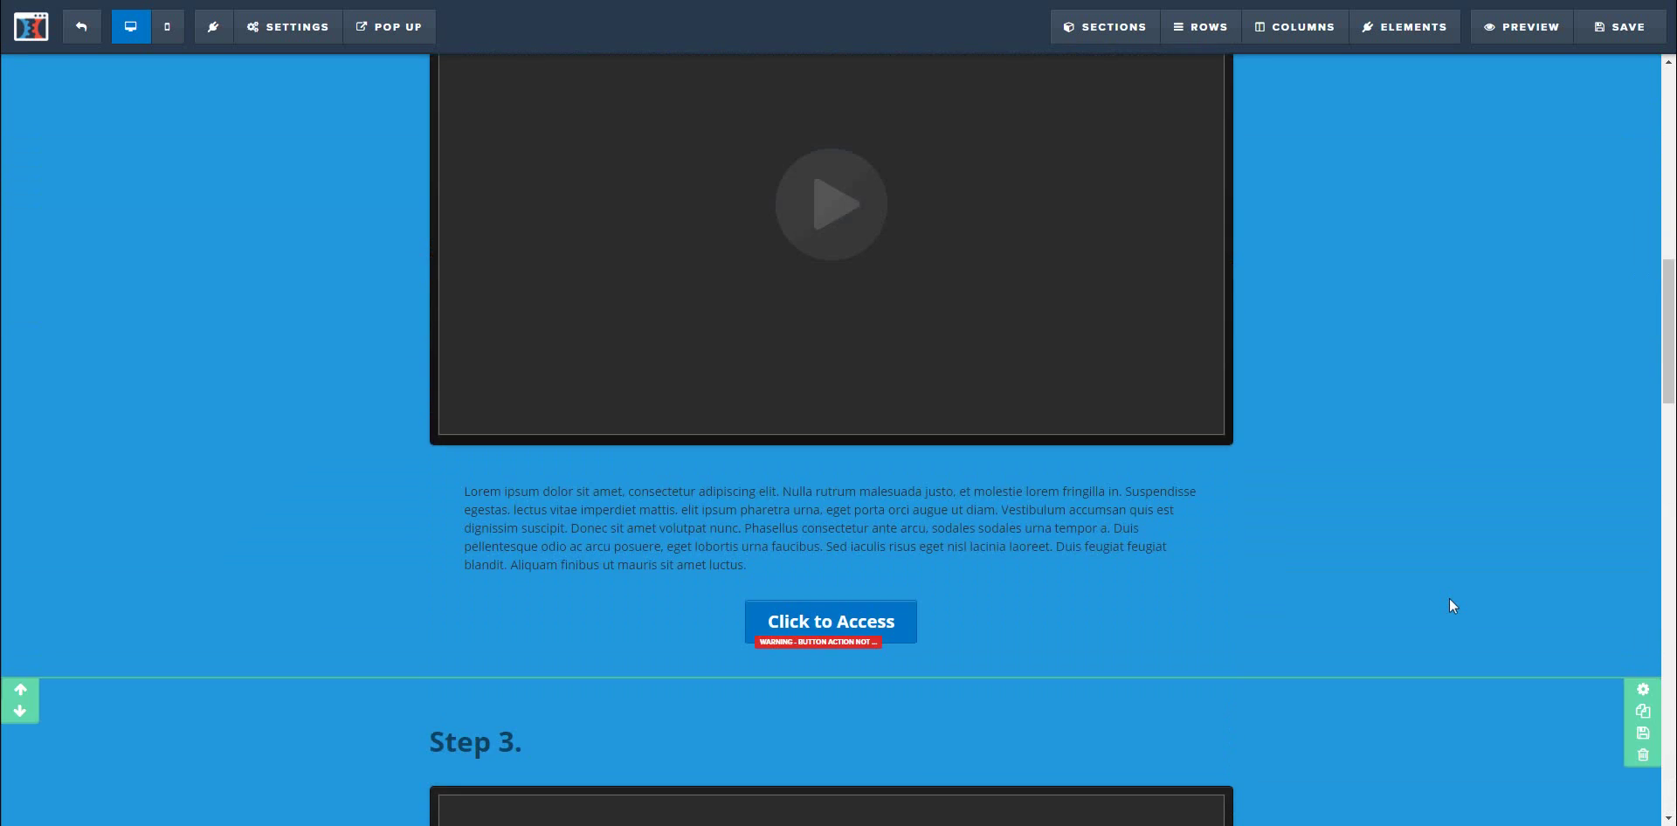
scroll(1449, 601, "up", 10)
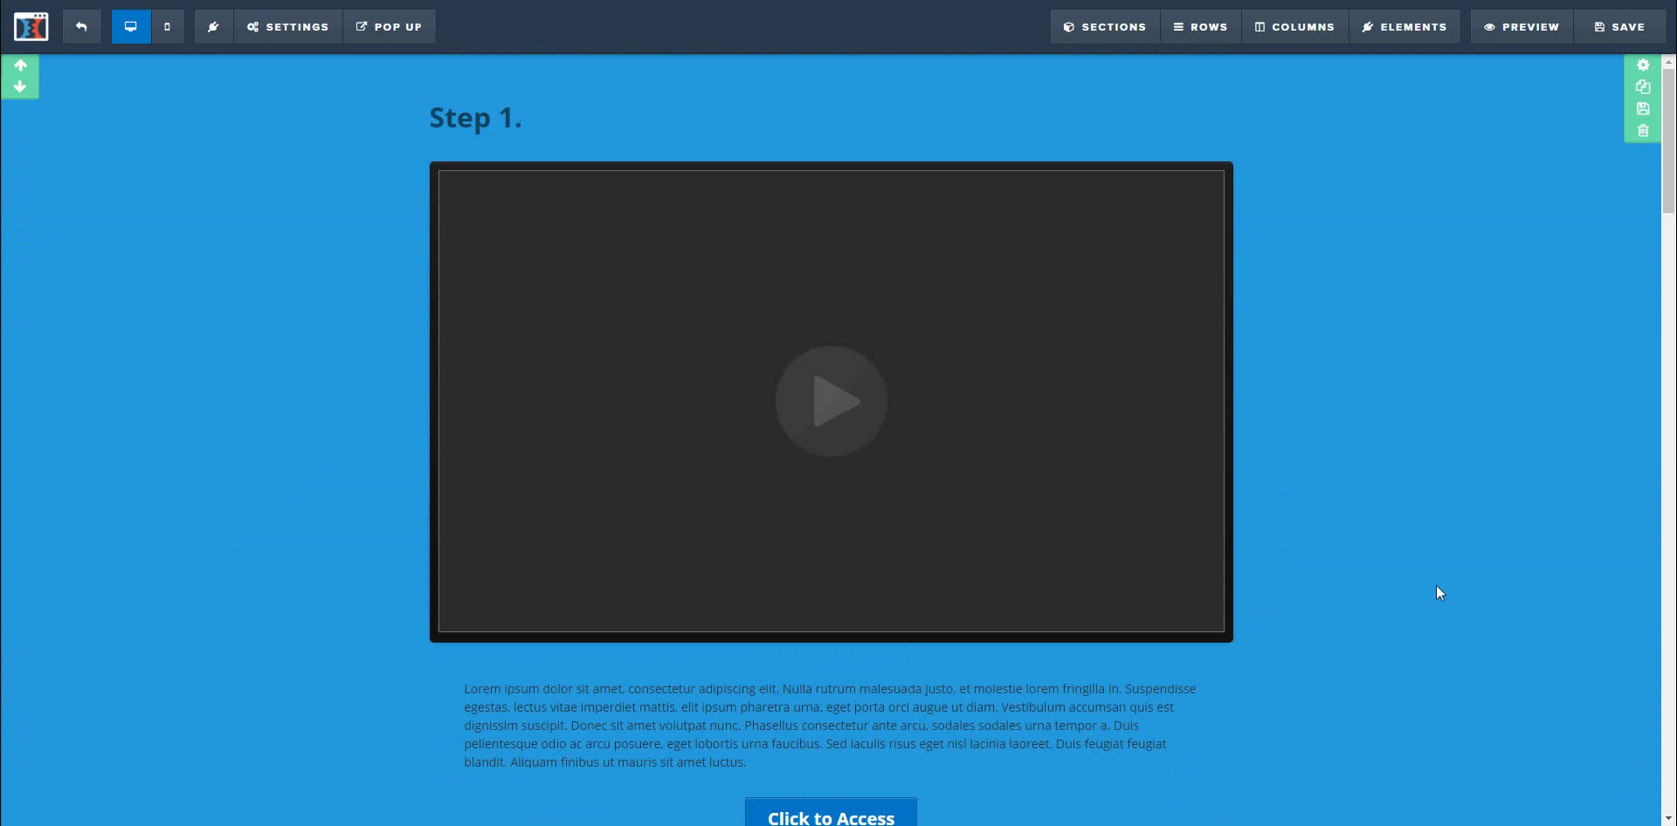
scroll(1437, 487, "down", 3)
scroll(1438, 487, "up", 3)
left_click(1620, 27)
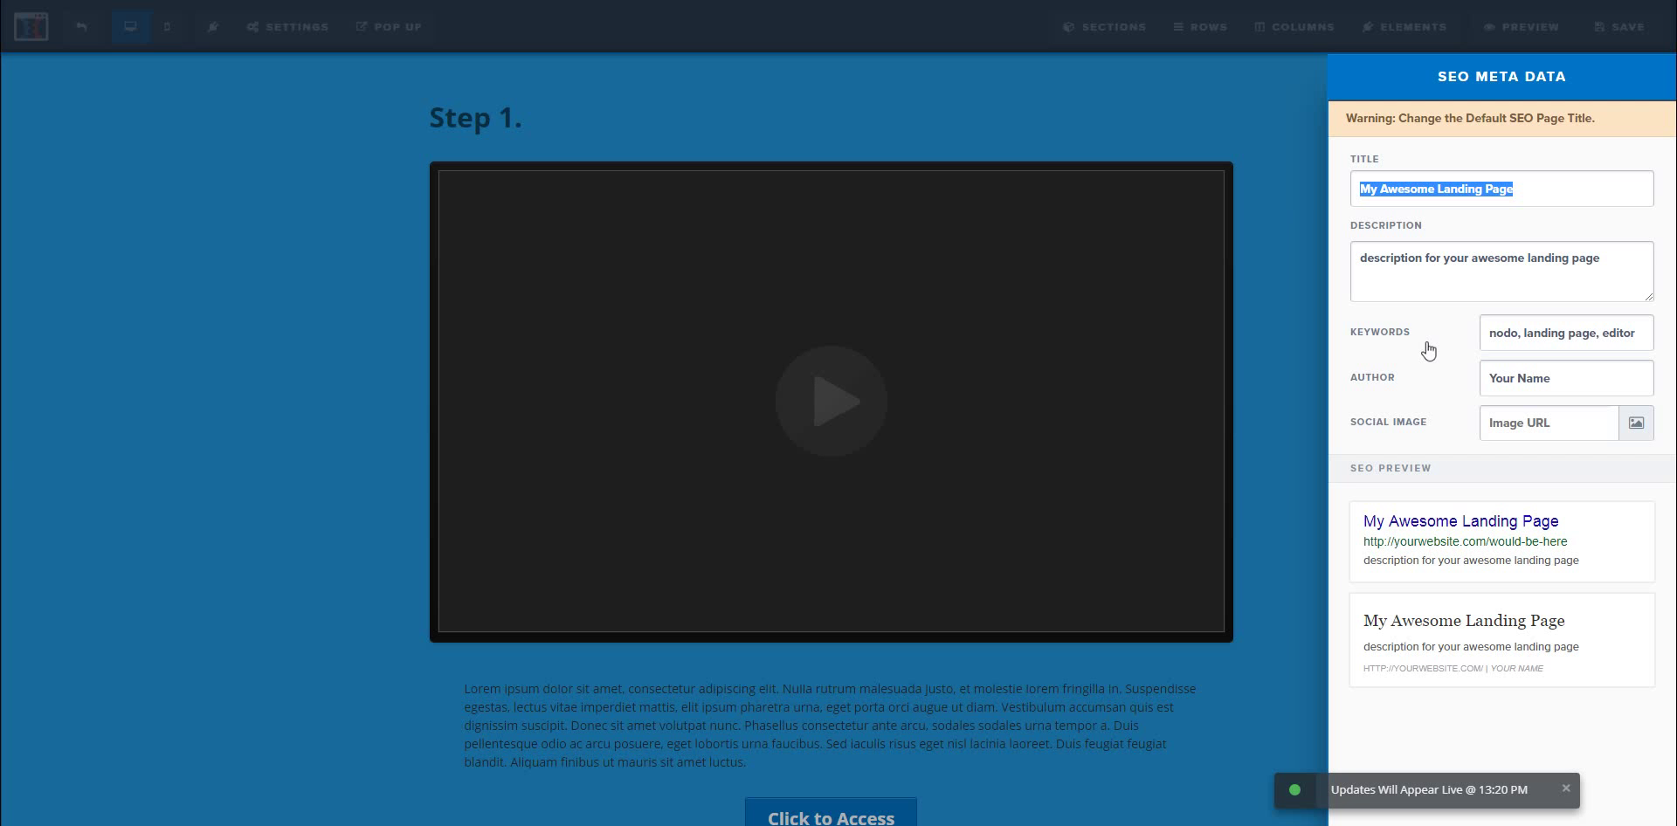
left_click(1288, 300)
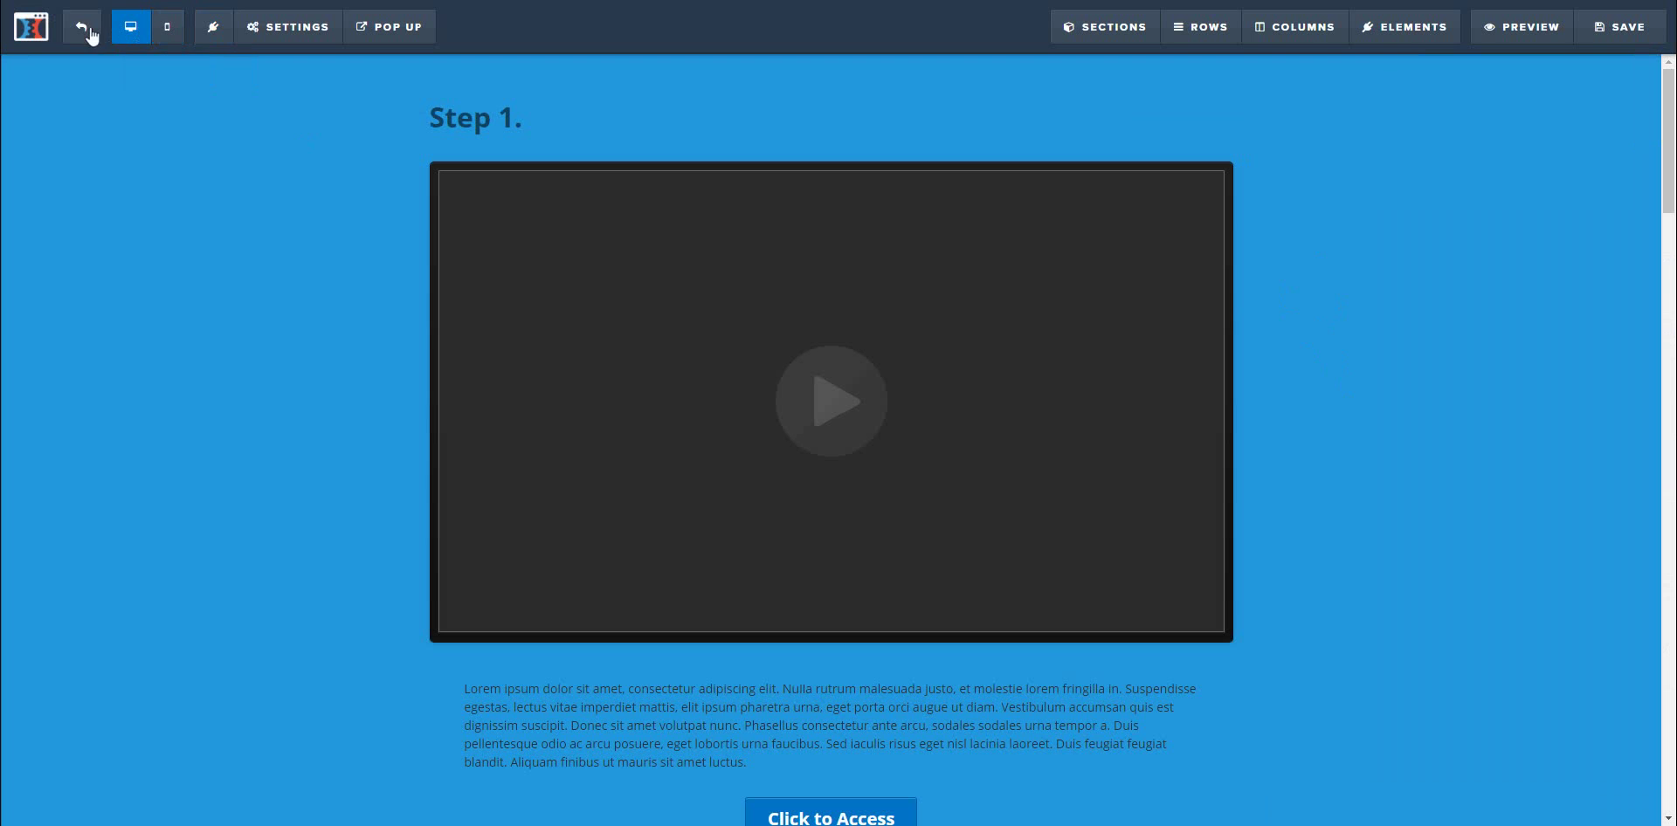
Step: Preview the sales page and examine the videos, paragraphs and access buttons of the sections from Step 1. to Step 4
left_click(1508, 26)
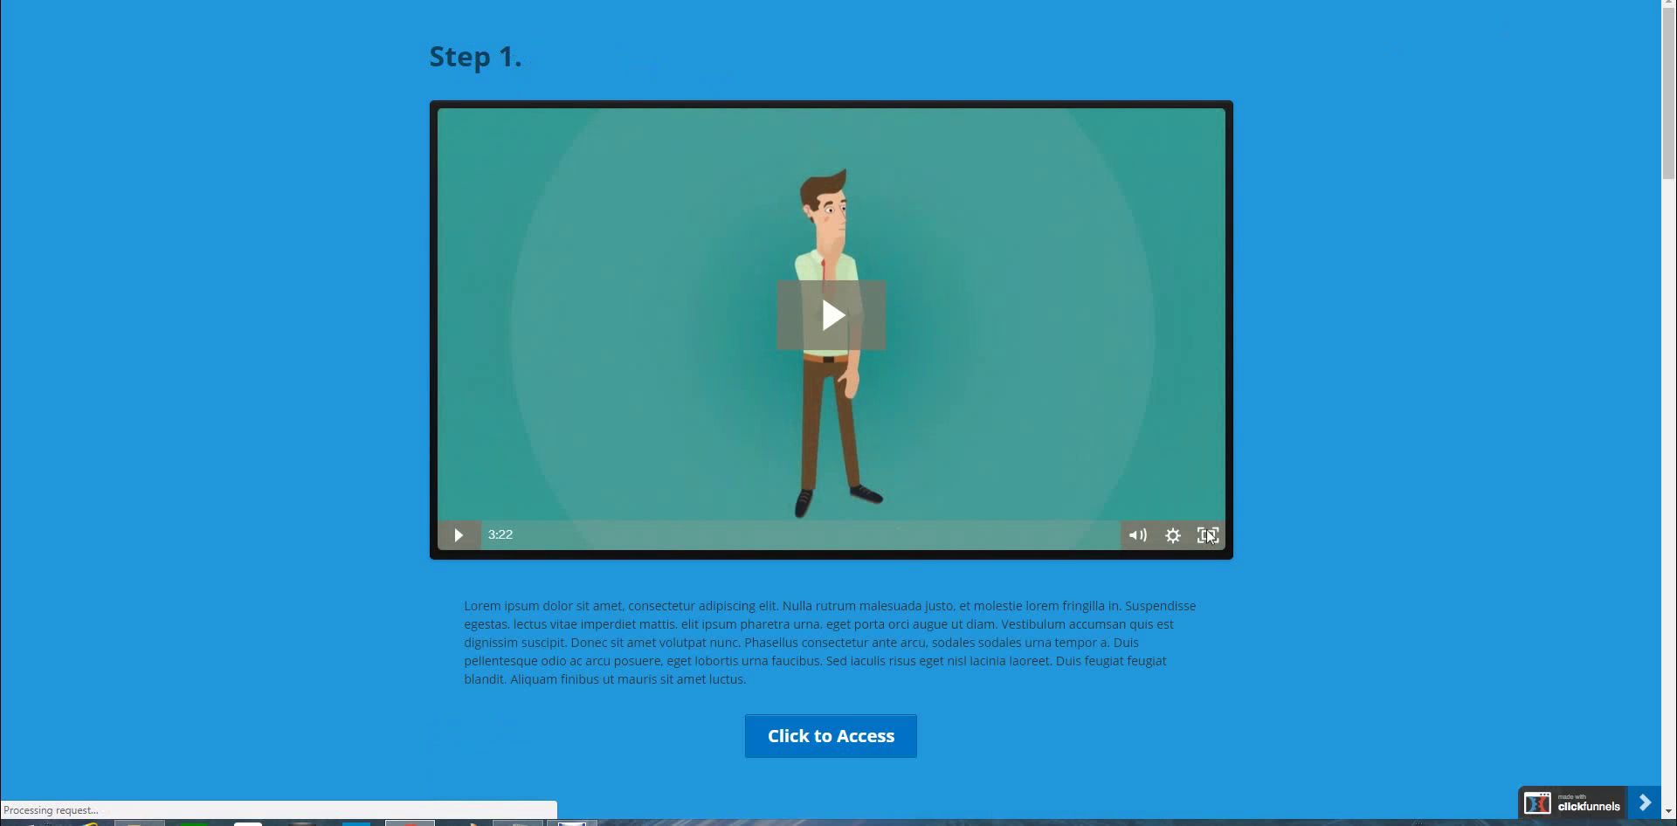
scroll(538, 532, "down", 2)
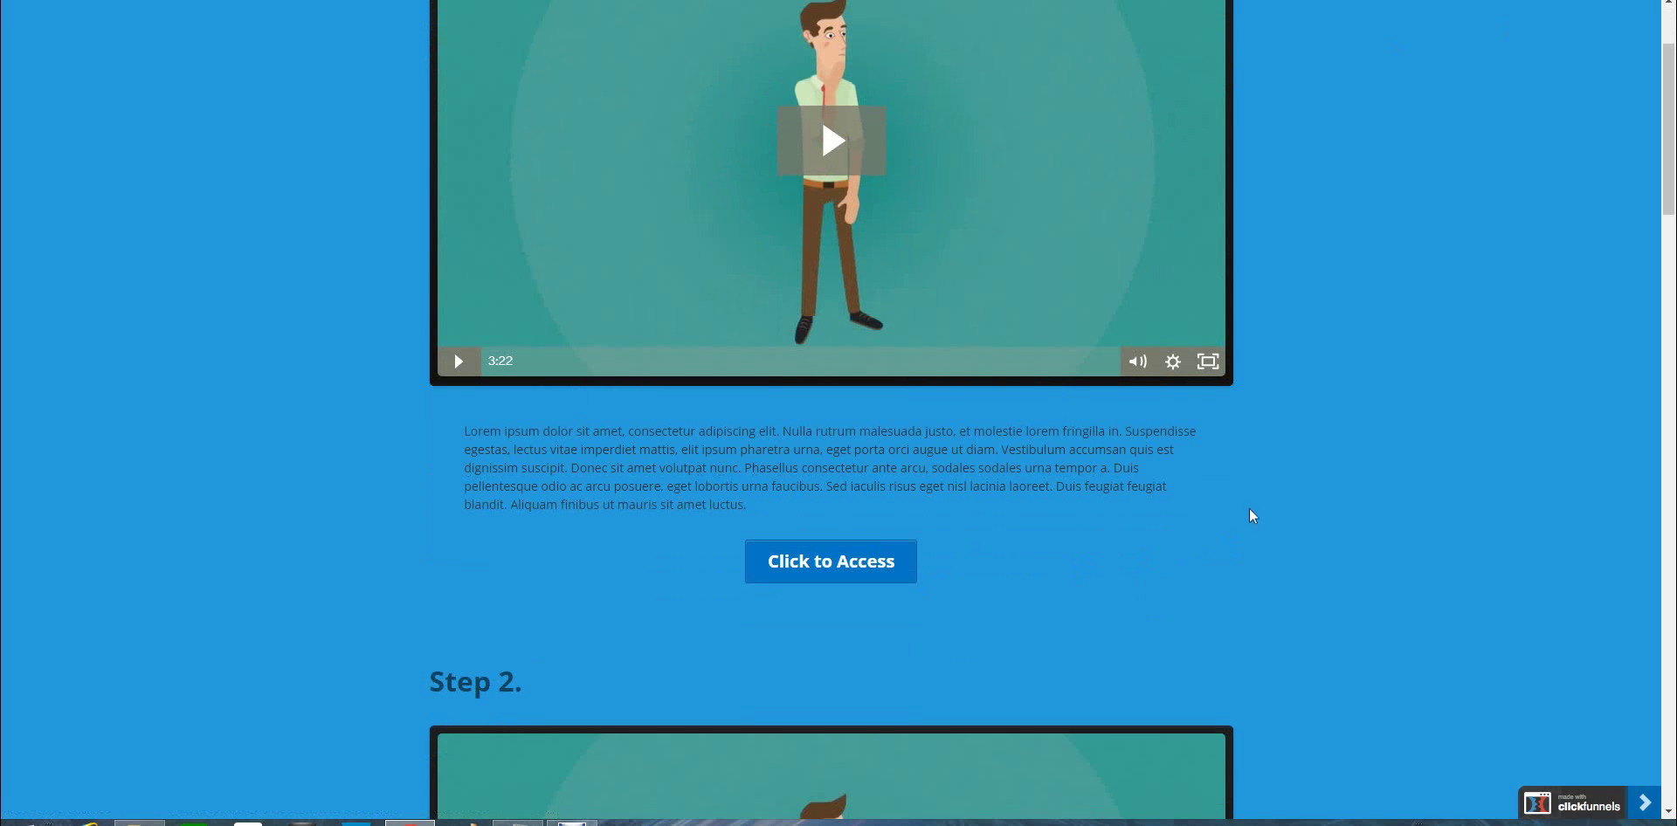
scroll(1258, 512, "down", 4)
scroll(1259, 510, "down", 7)
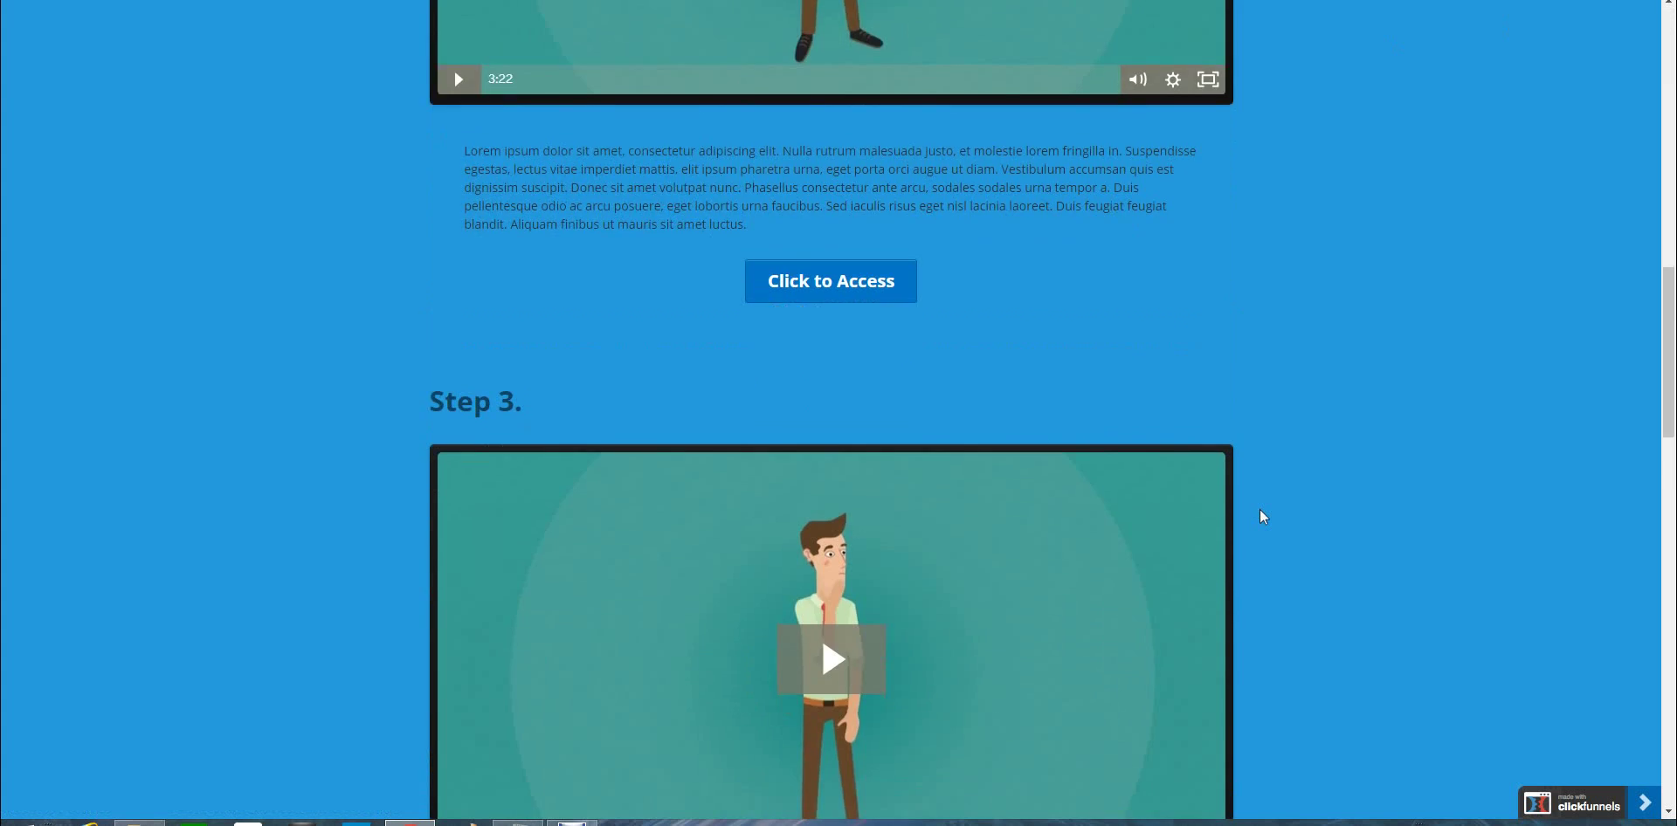
scroll(1259, 510, "down", 10)
scroll(1259, 510, "down", 6)
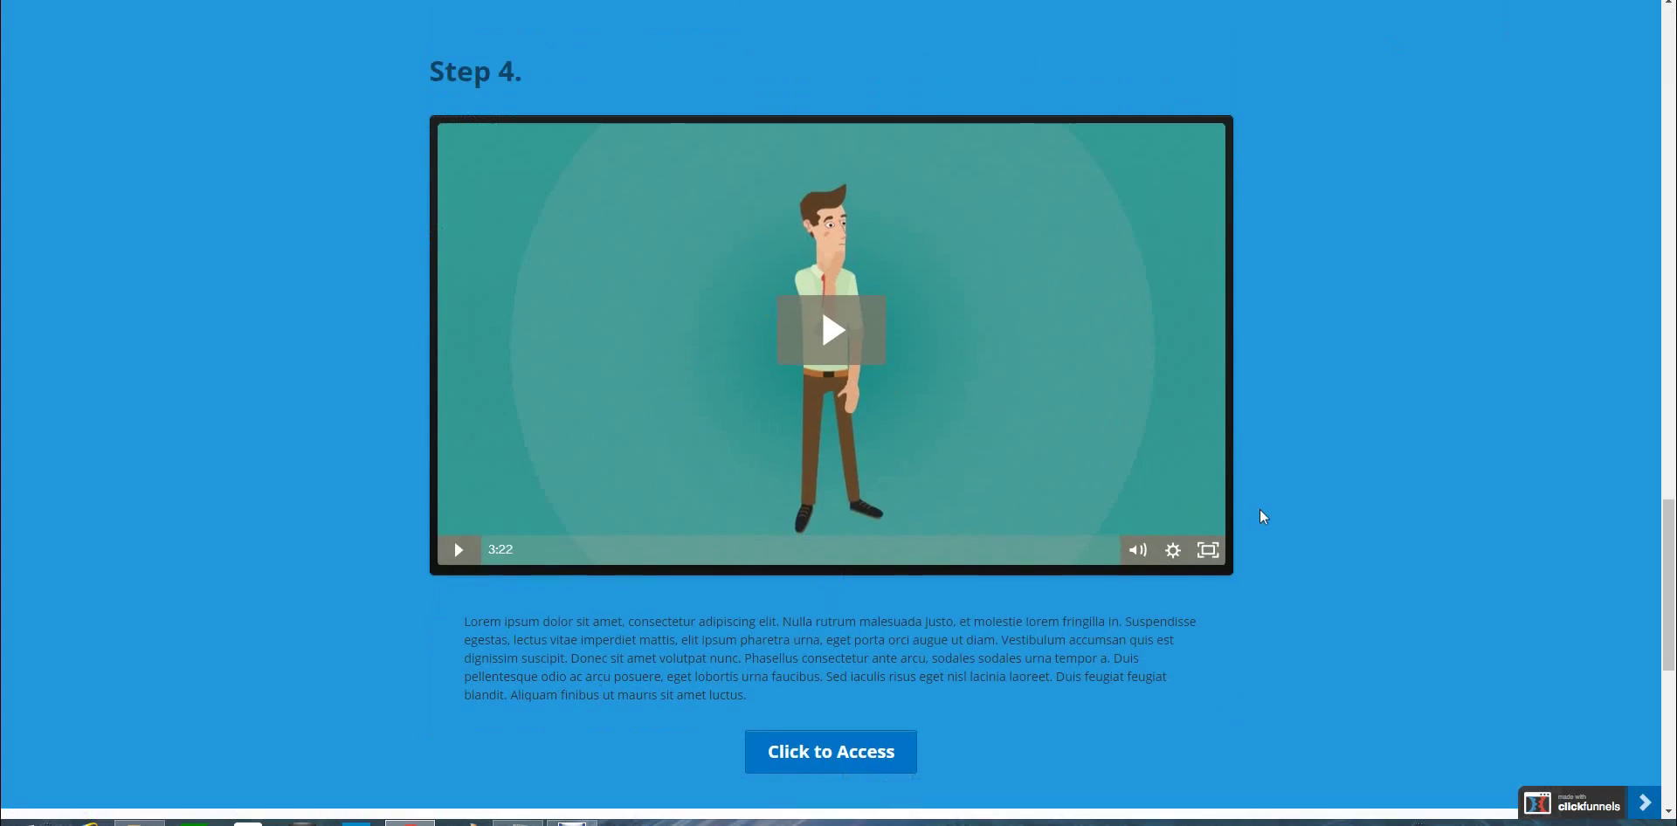
scroll(1259, 510, "up", 9)
scroll(1259, 510, "up", 18)
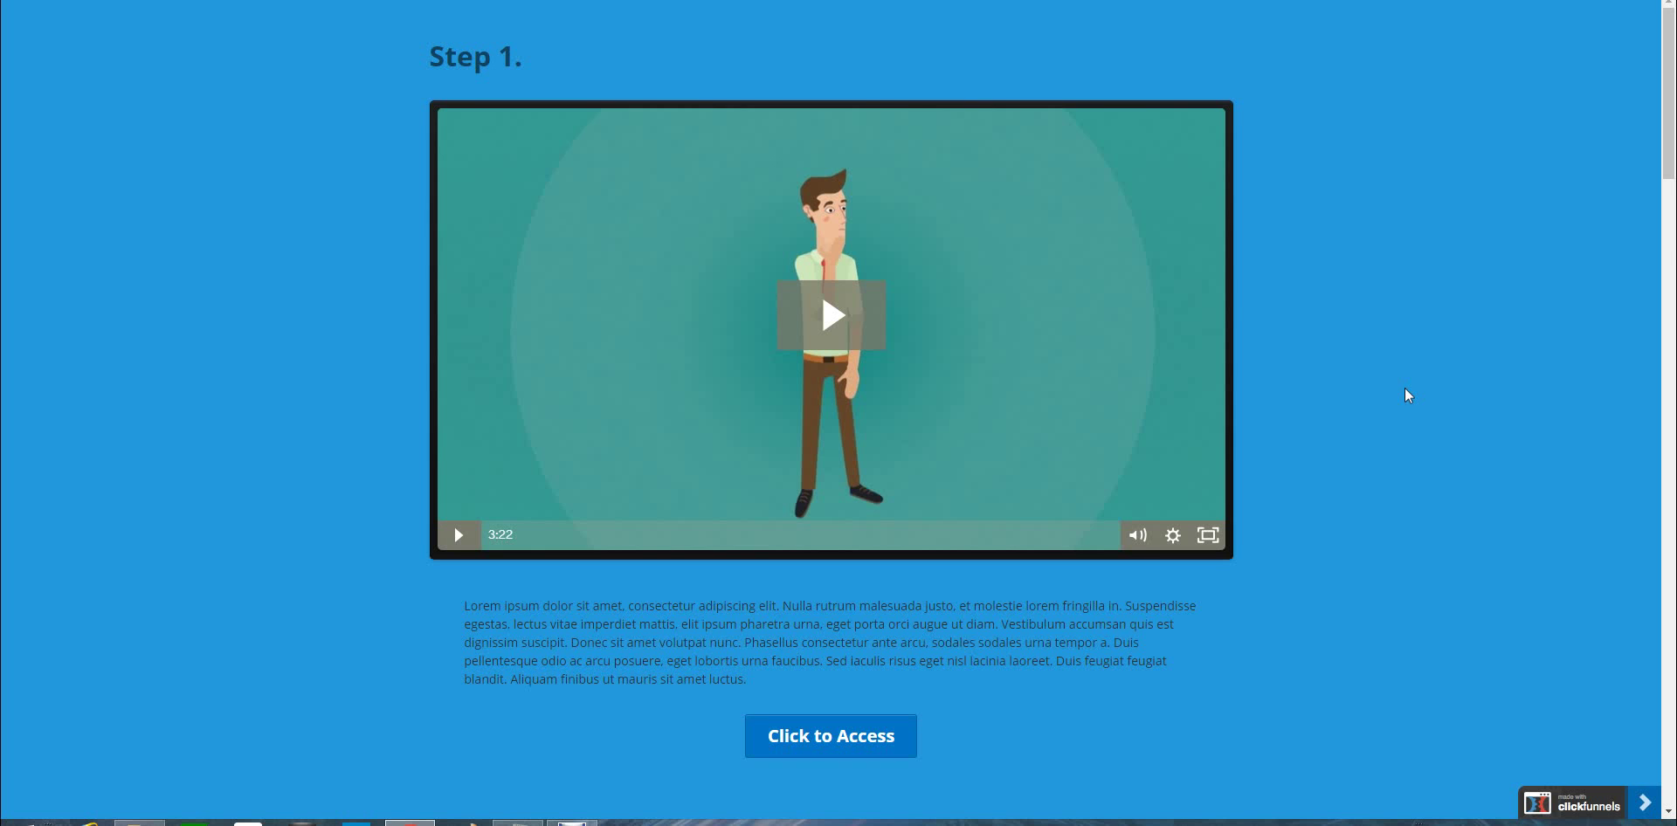
scroll(1405, 394, "down", 4)
scroll(1405, 393, "down", 3)
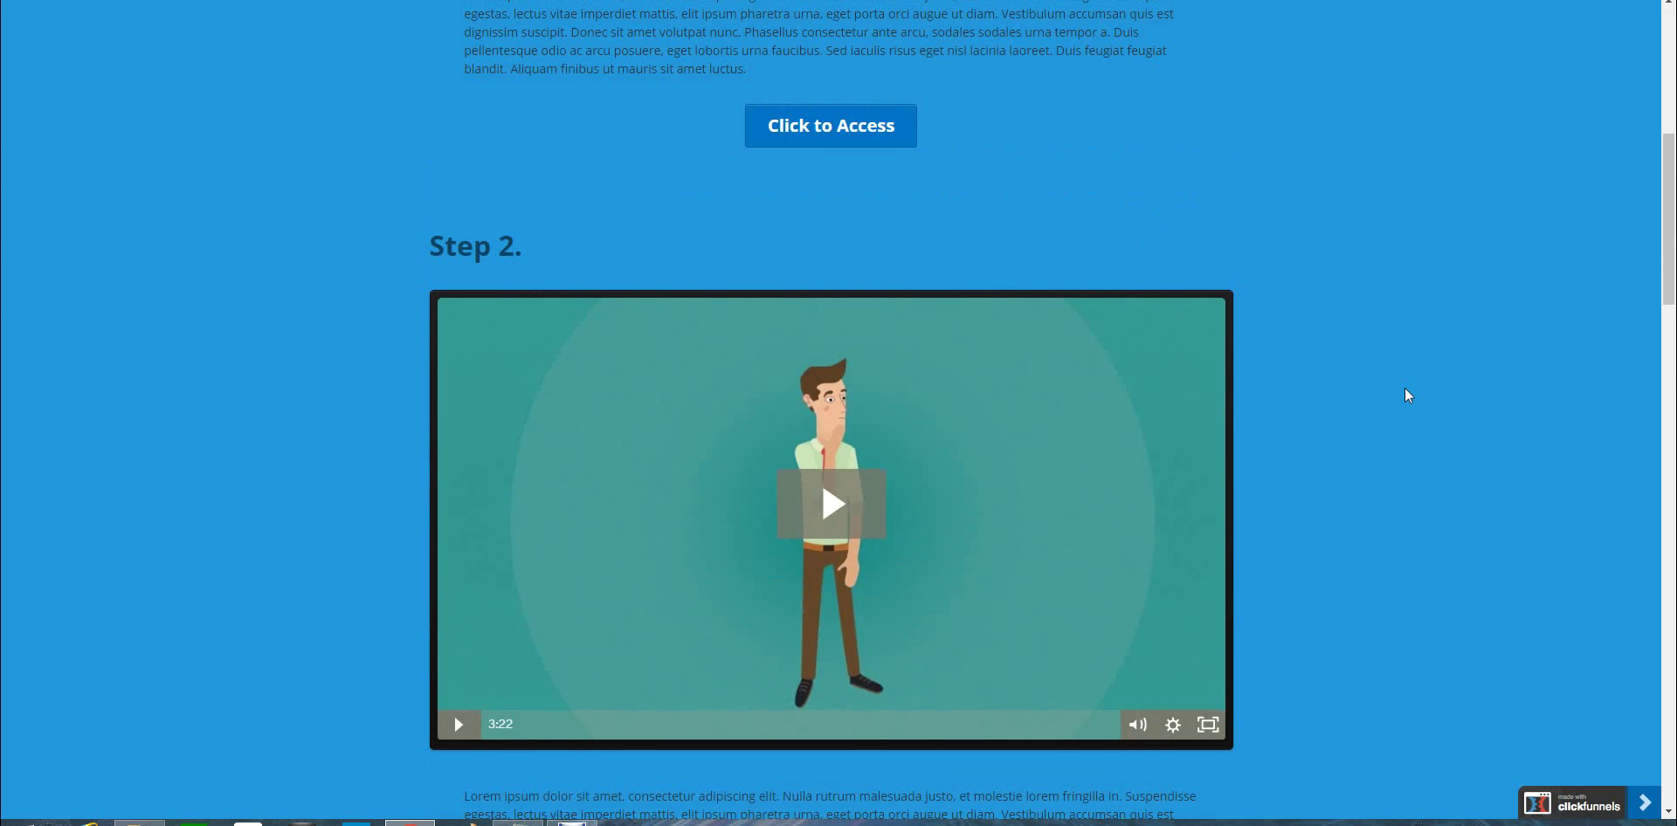
scroll(1405, 390, "down", 7)
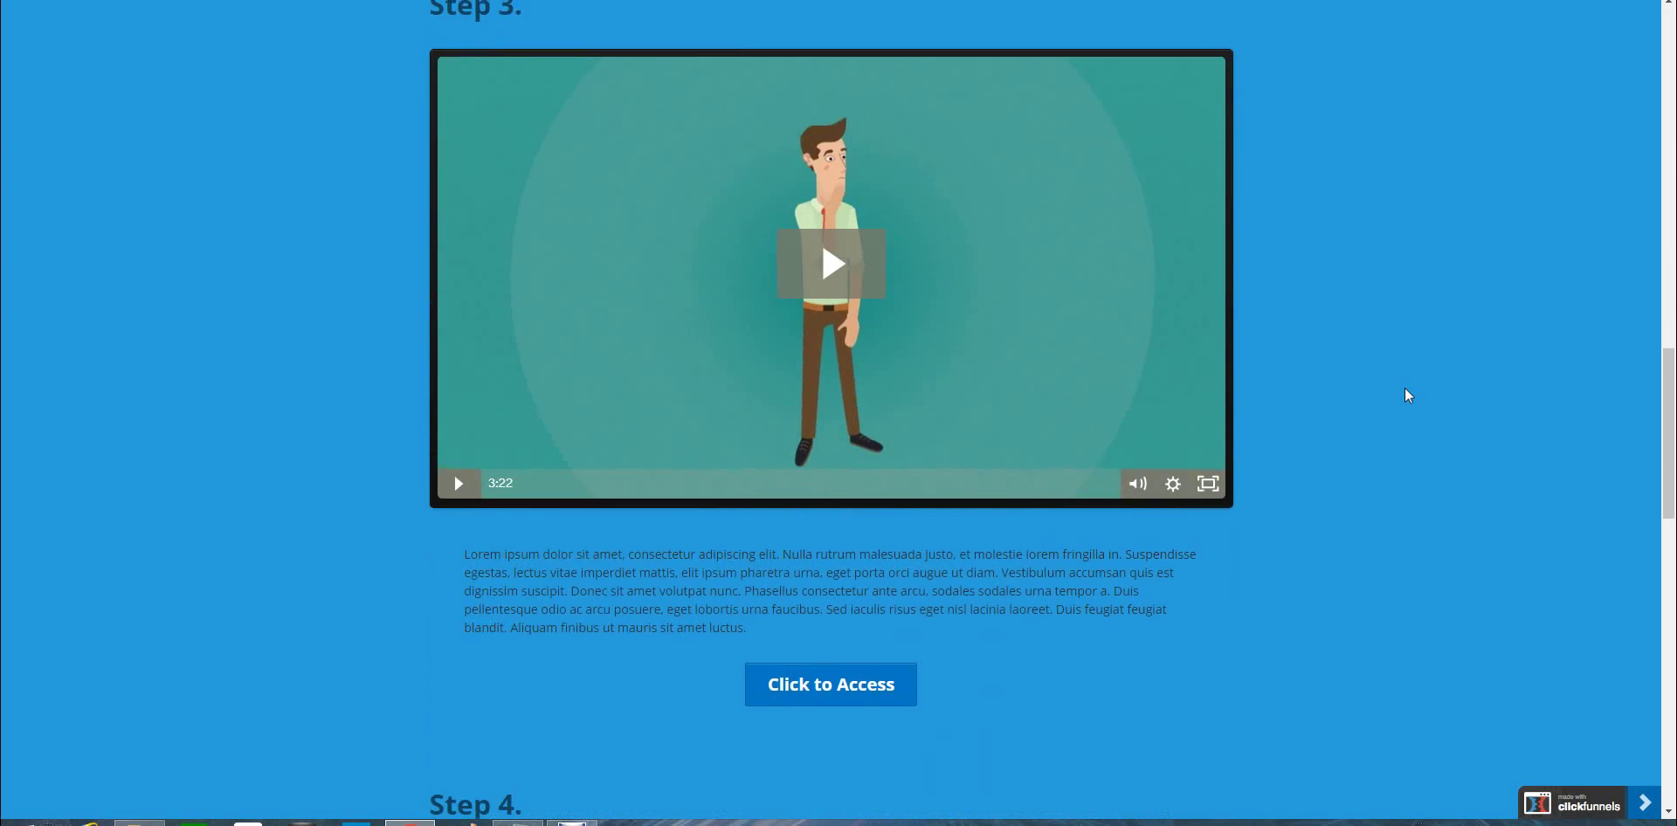
scroll(1408, 395, "up", 6)
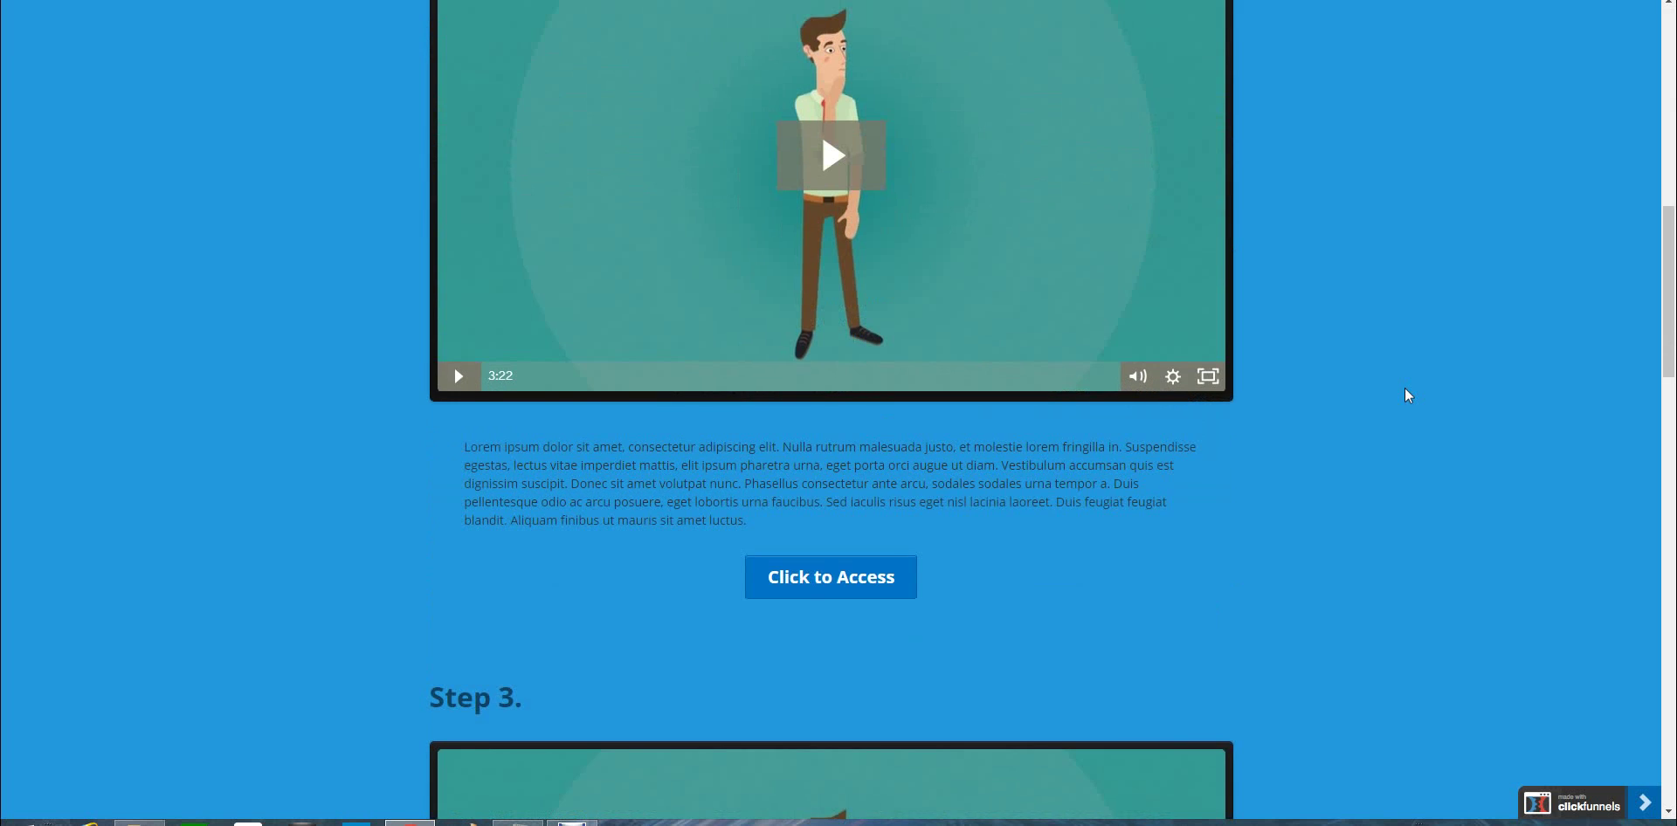
scroll(1404, 387, "up", 8)
scroll(1404, 395, "up", 1)
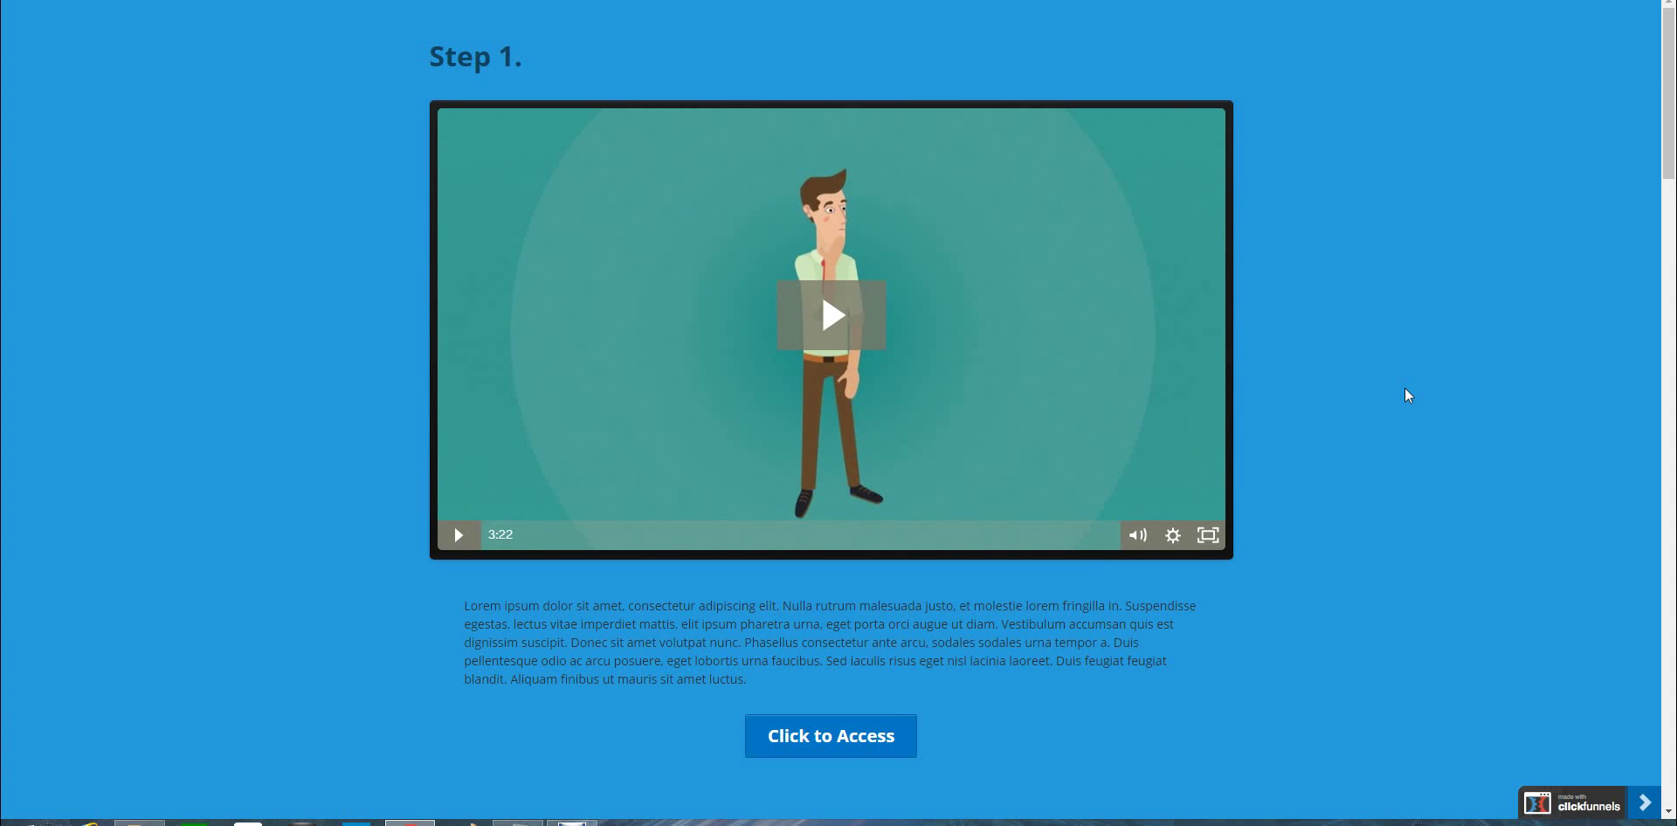
scroll(1404, 396, "down", 1)
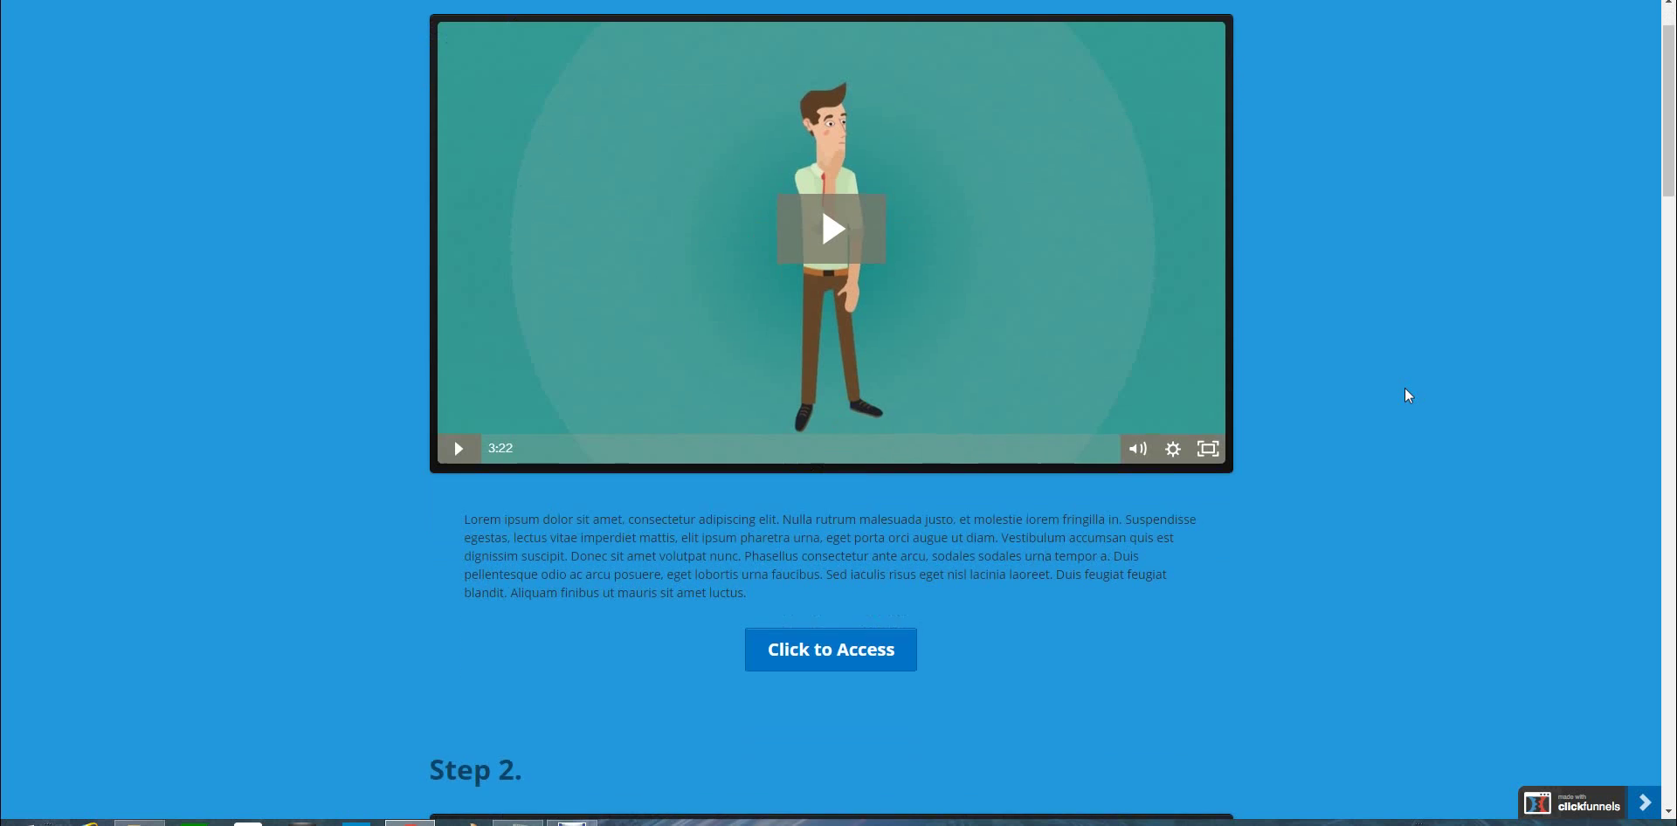
scroll(1354, 402, "down", 9)
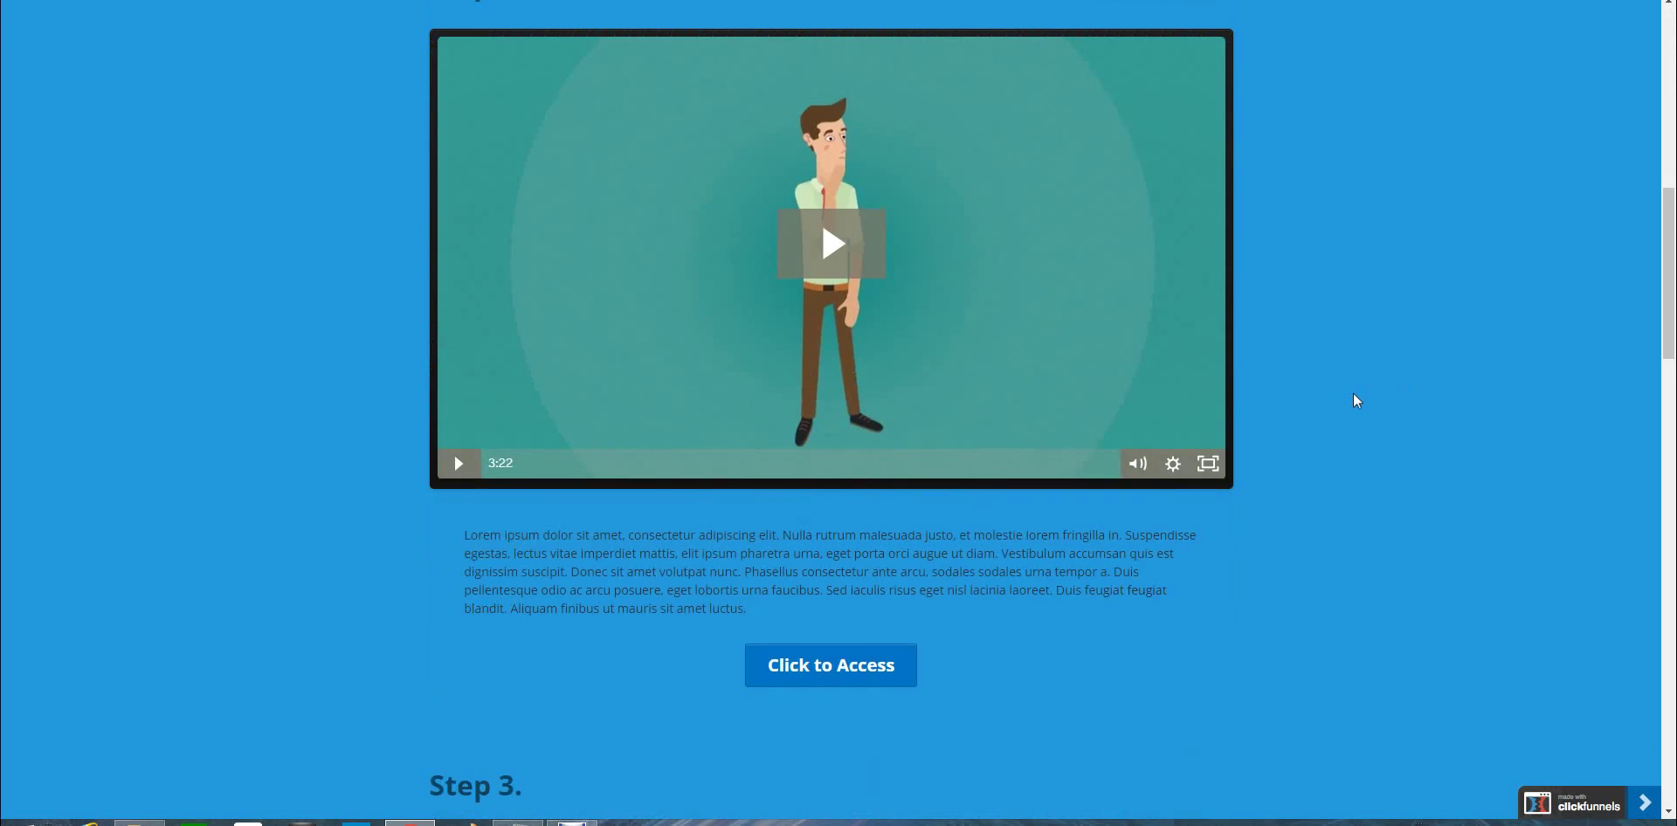
scroll(1354, 402, "up", 8)
scroll(1356, 401, "up", 2)
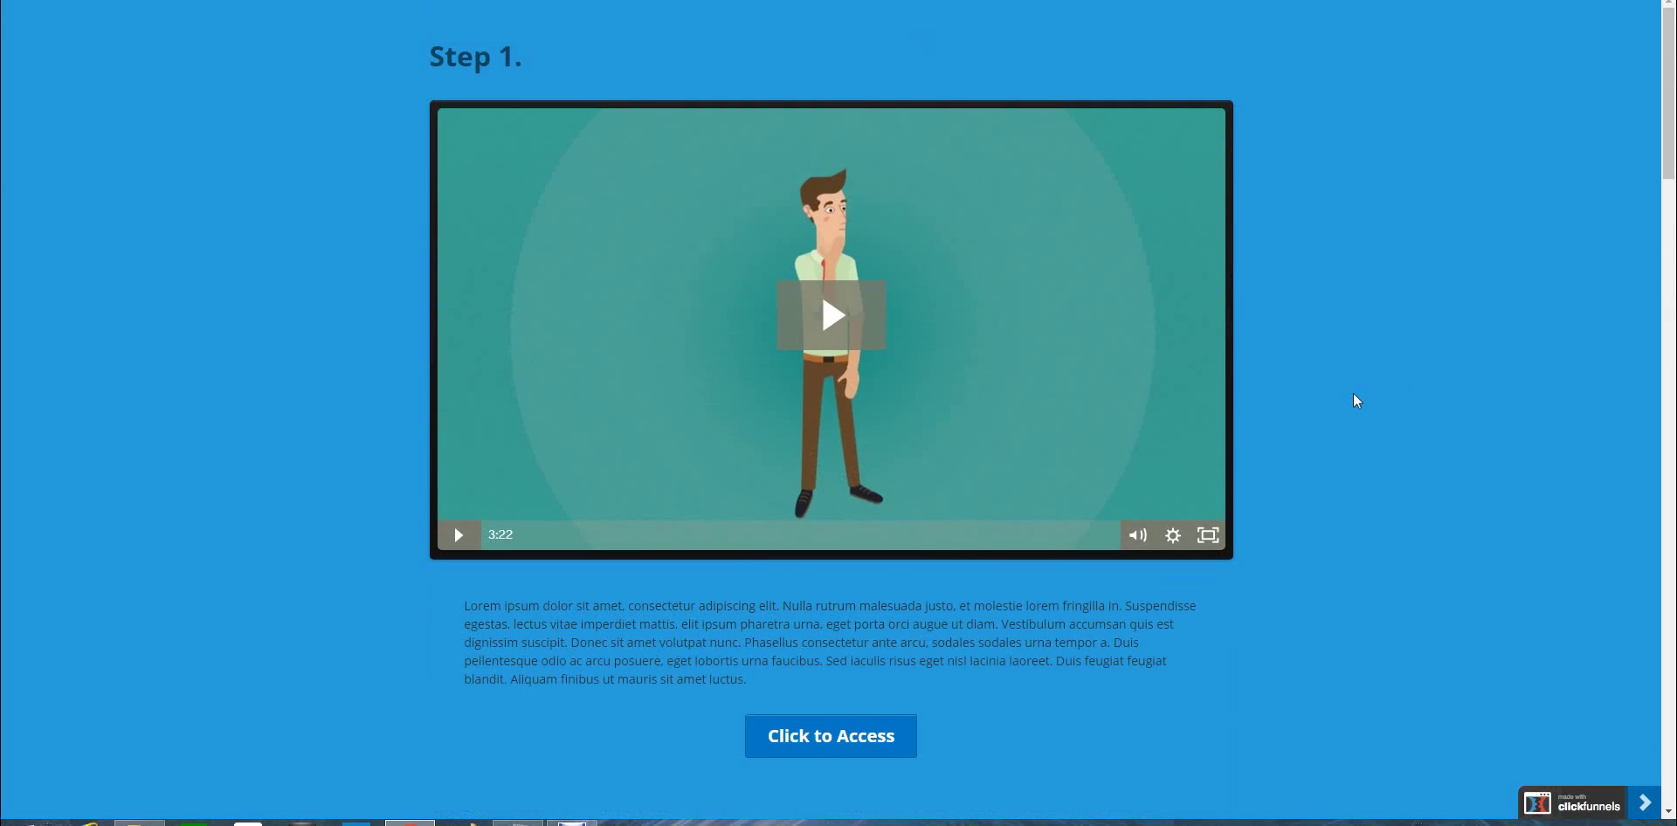